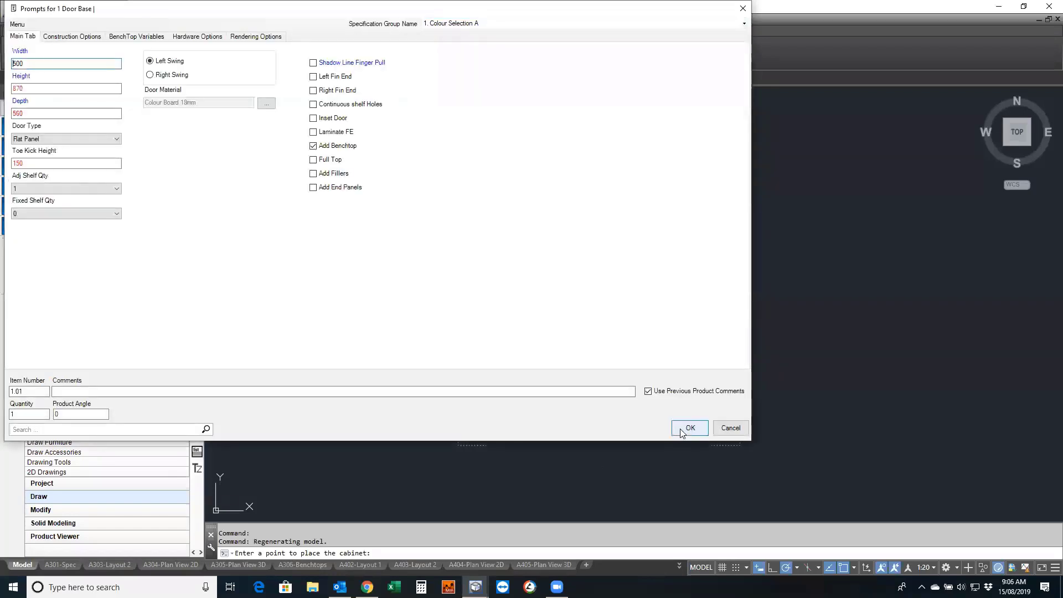
Accept the 1 Door Base prompts and place the cabinet in the empty Room 1 drawing
left_click(690, 428)
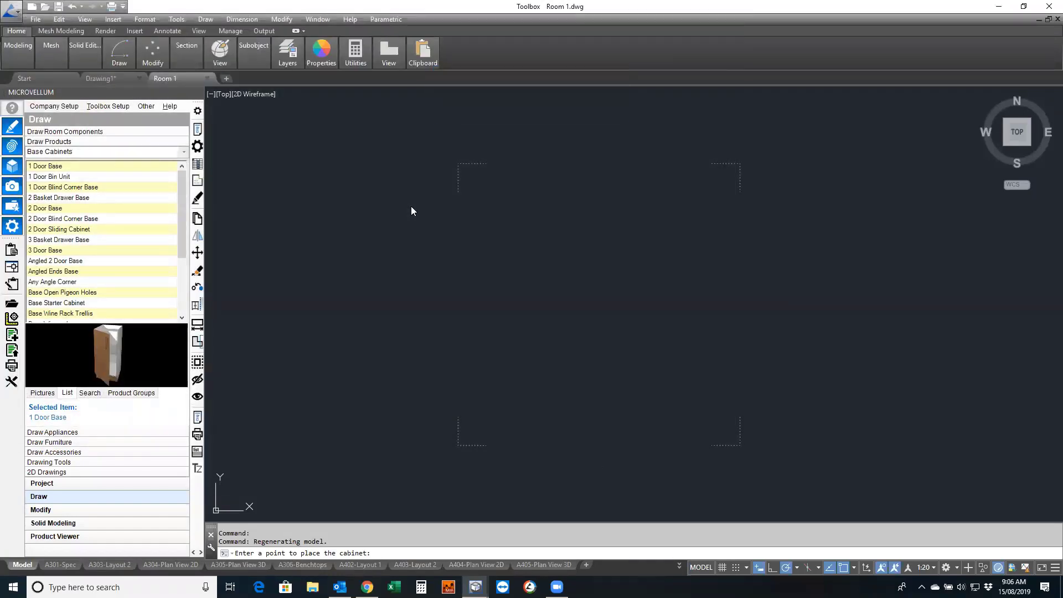
left_click(412, 208)
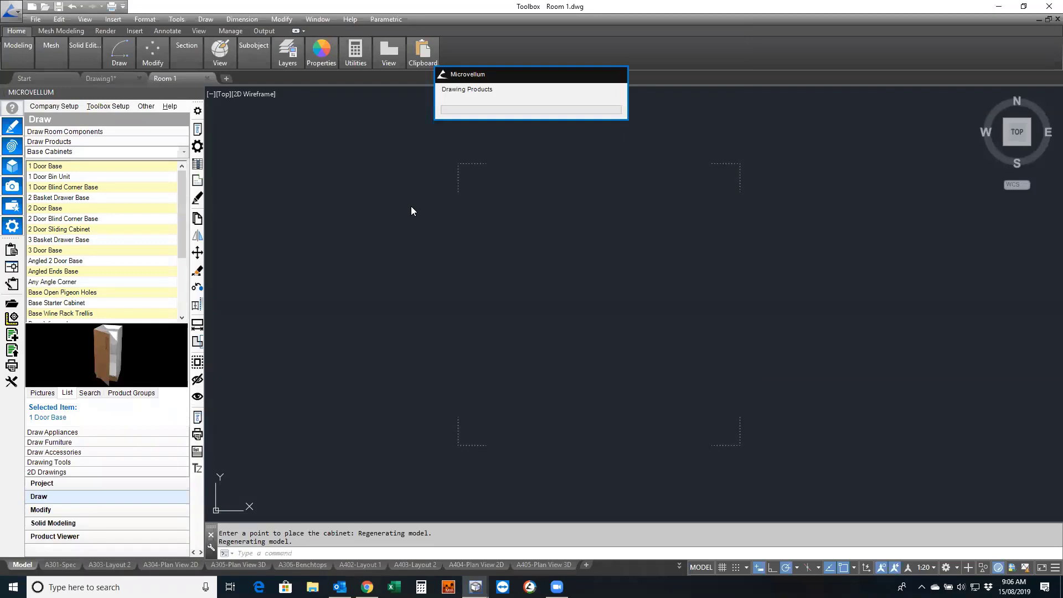
scroll(534, 251, "up", 5)
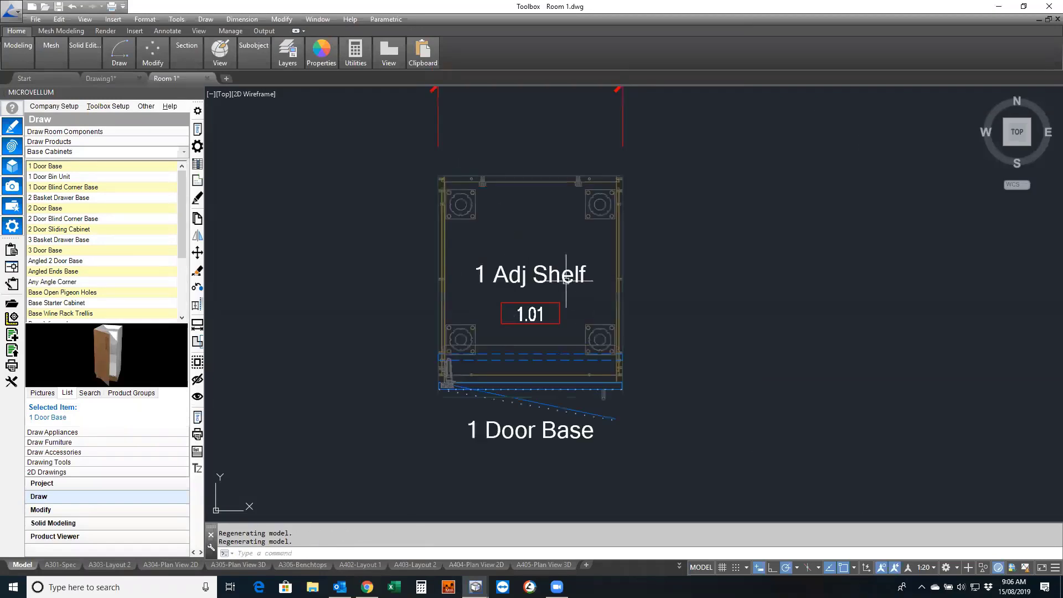
Draw the cabinet's right side panel as a 2D part, picking it in a 3D view
middle_click_drag(626, 296, 539, 293, "shift")
middle_click_drag(556, 397, 562, 411)
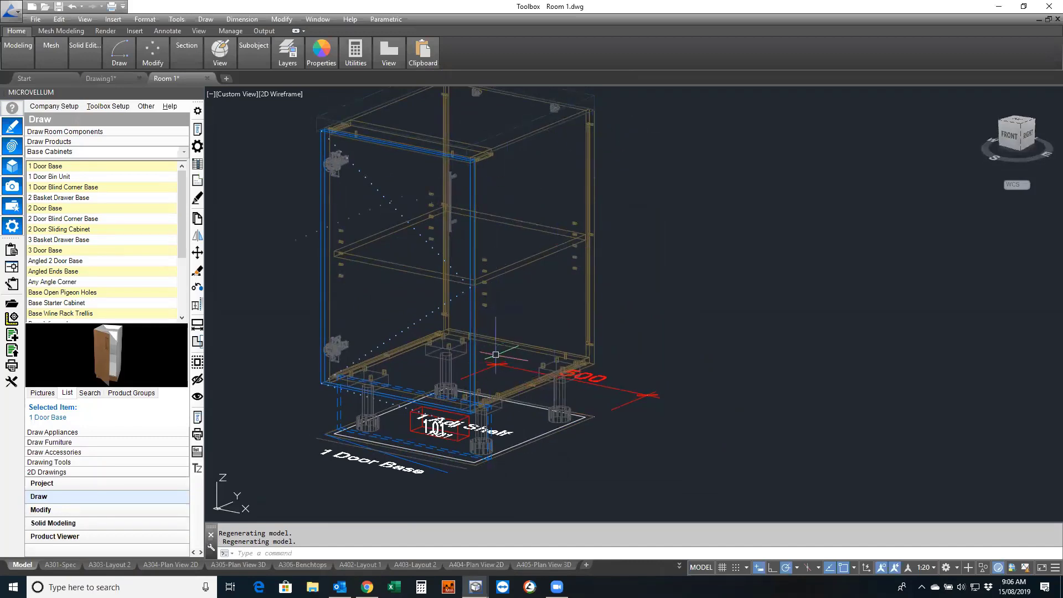
middle_click_drag(504, 355, 482, 331)
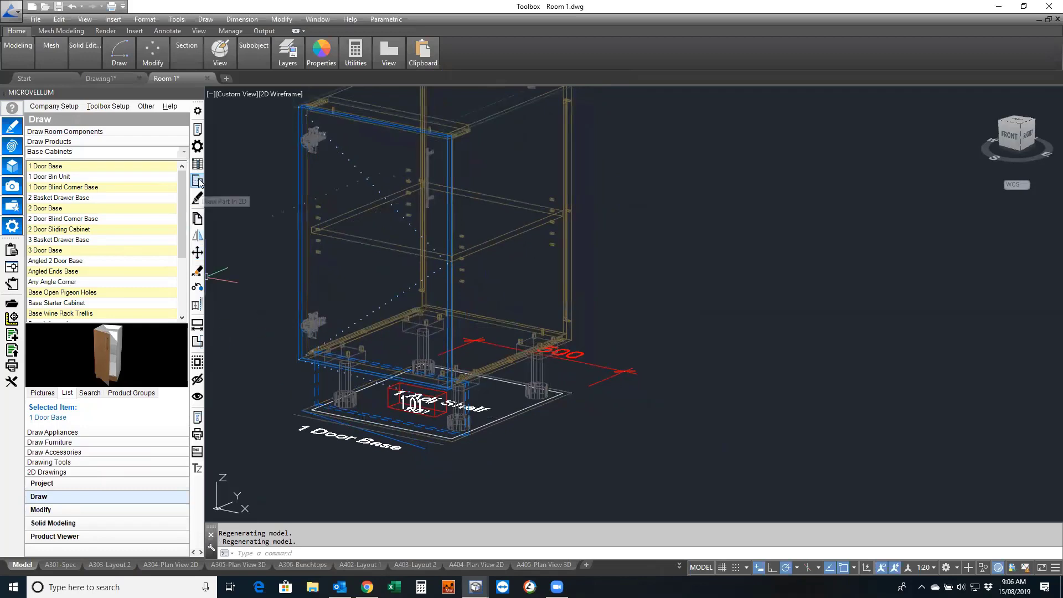
left_click(197, 198)
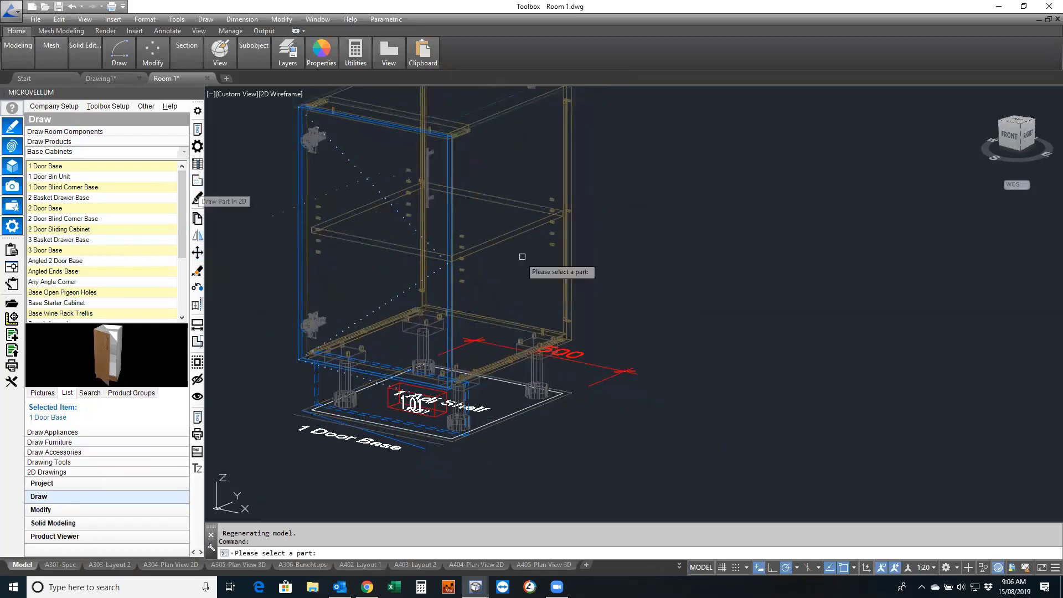
left_click(571, 259)
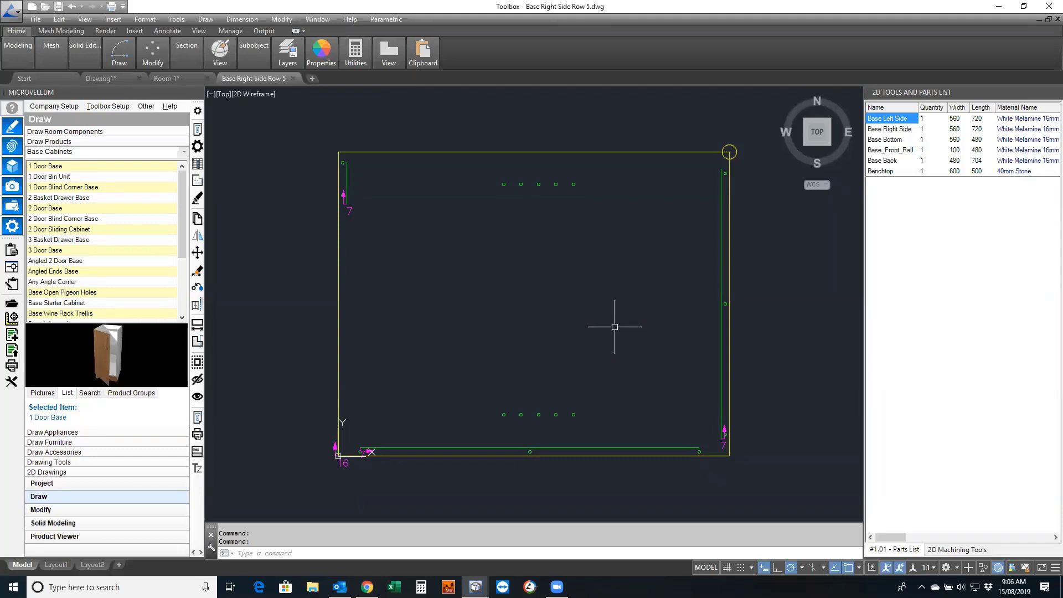
Insert the 2D_Rectangular Vent 230 x 130 hardware near the middle of the right side panel, rotated 90 degrees
left_click(972, 550)
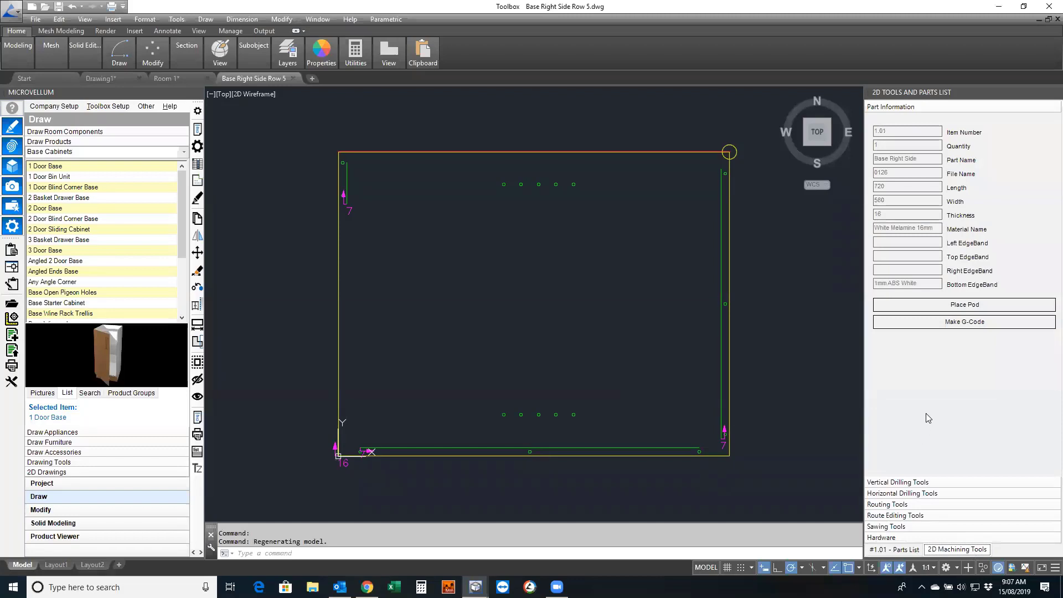
left_click(902, 505)
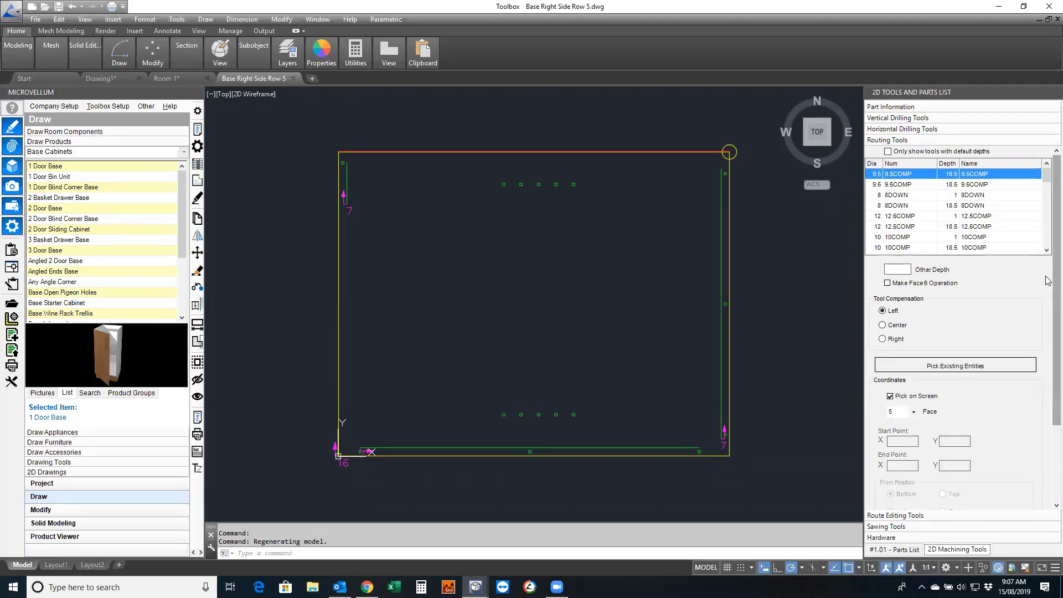
left_click(880, 539)
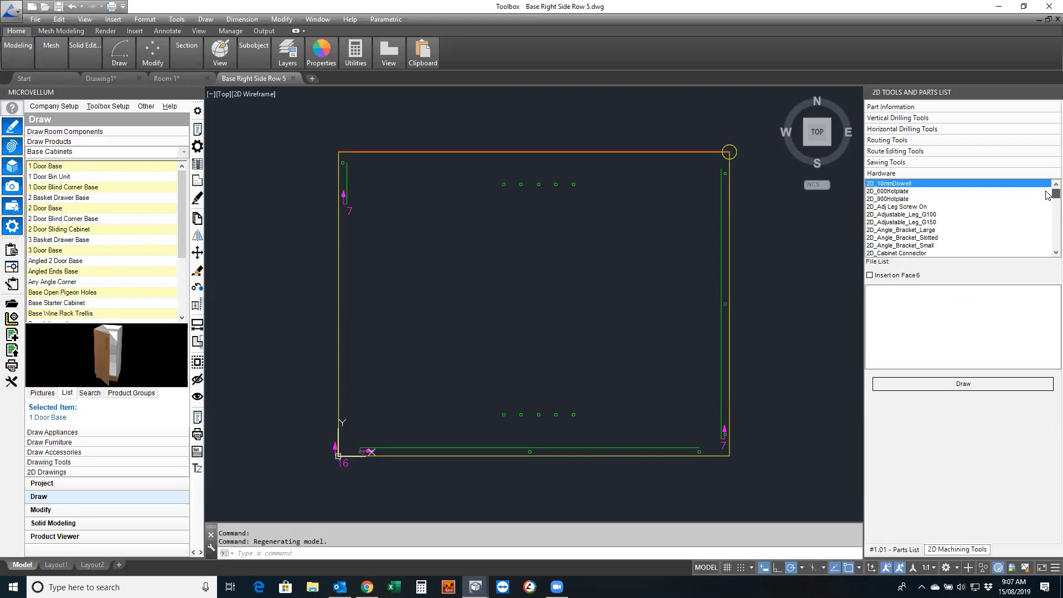
scroll(1046, 193, "down", 5)
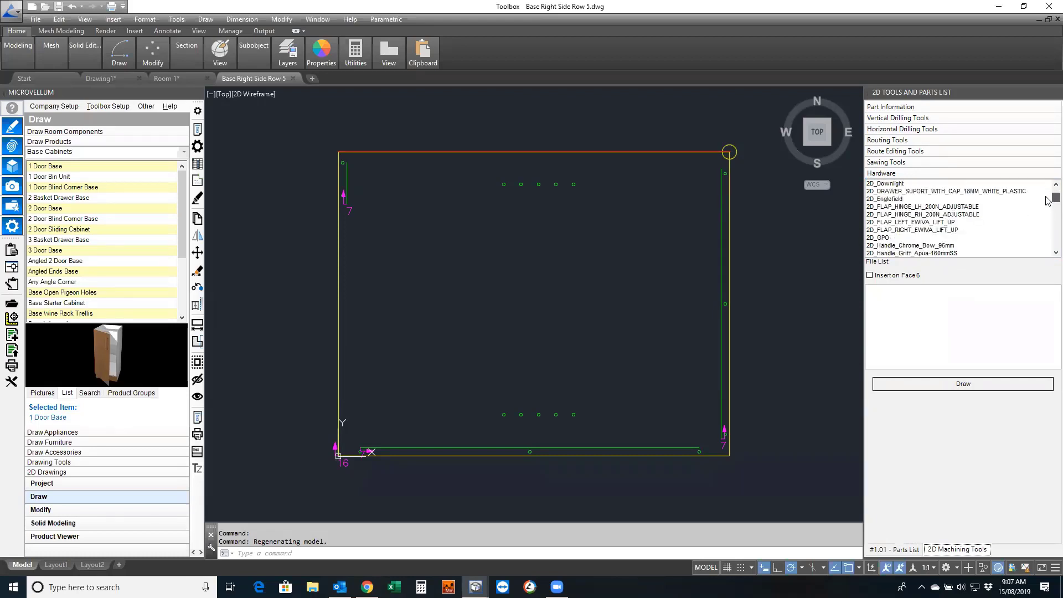
scroll(1046, 201, "down", 15)
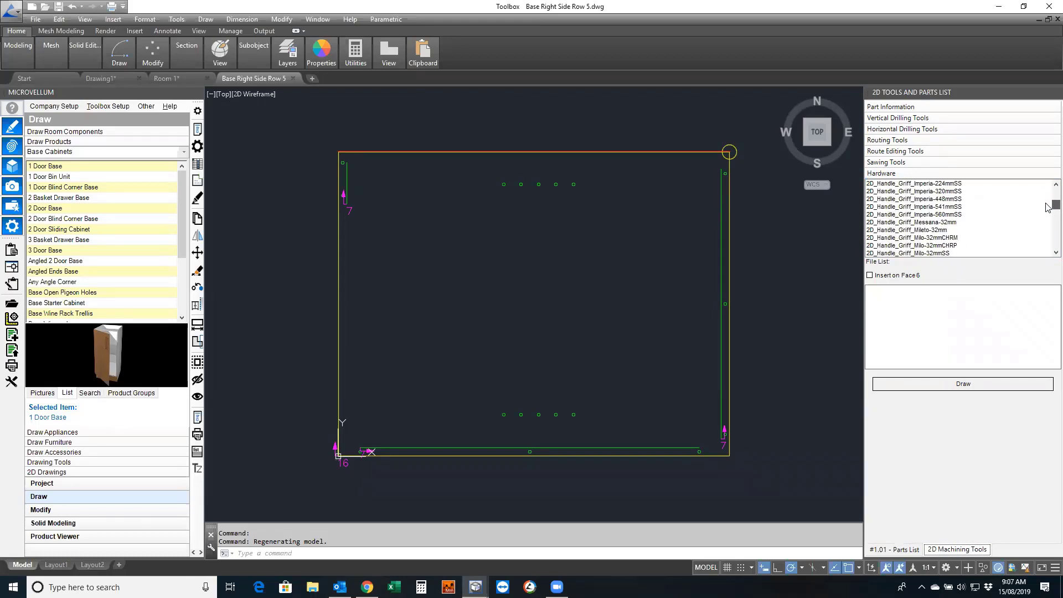
scroll(1048, 248, "up", 10)
scroll(1048, 230, "up", 3)
scroll(1046, 232, "down", 5)
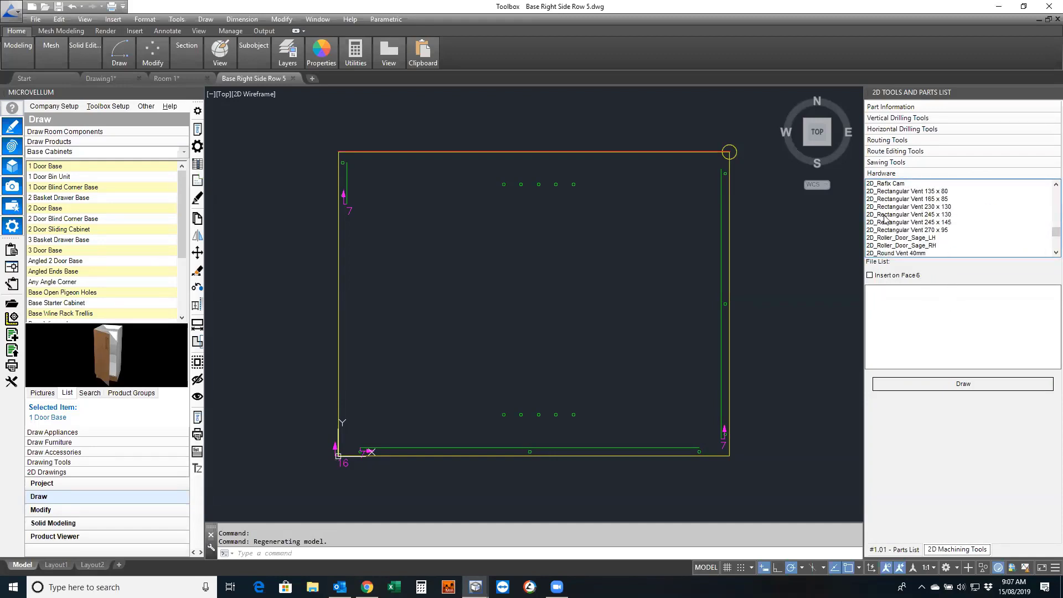
left_click(909, 207)
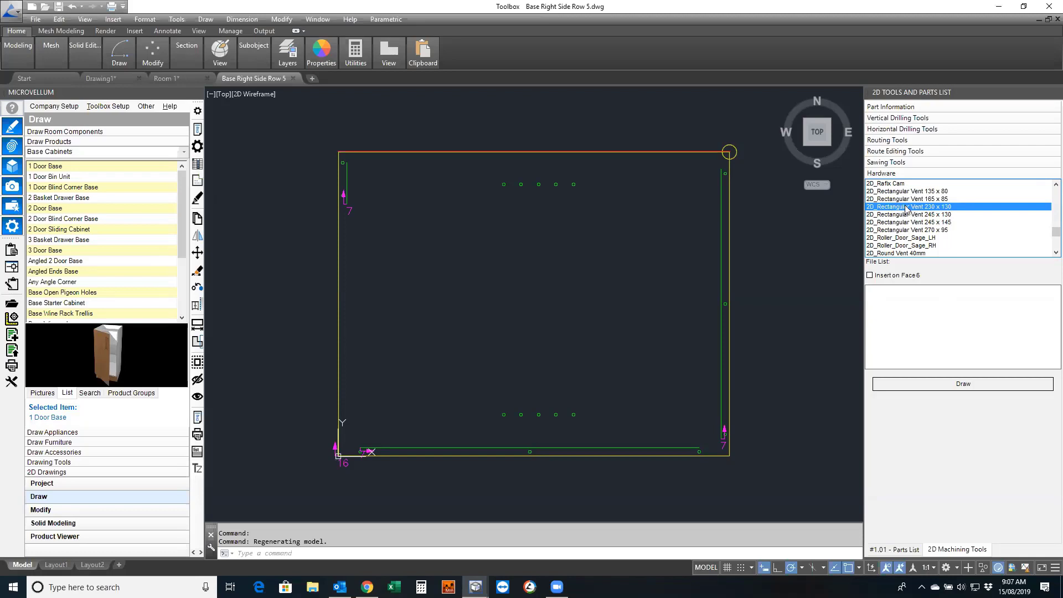
left_click(964, 383)
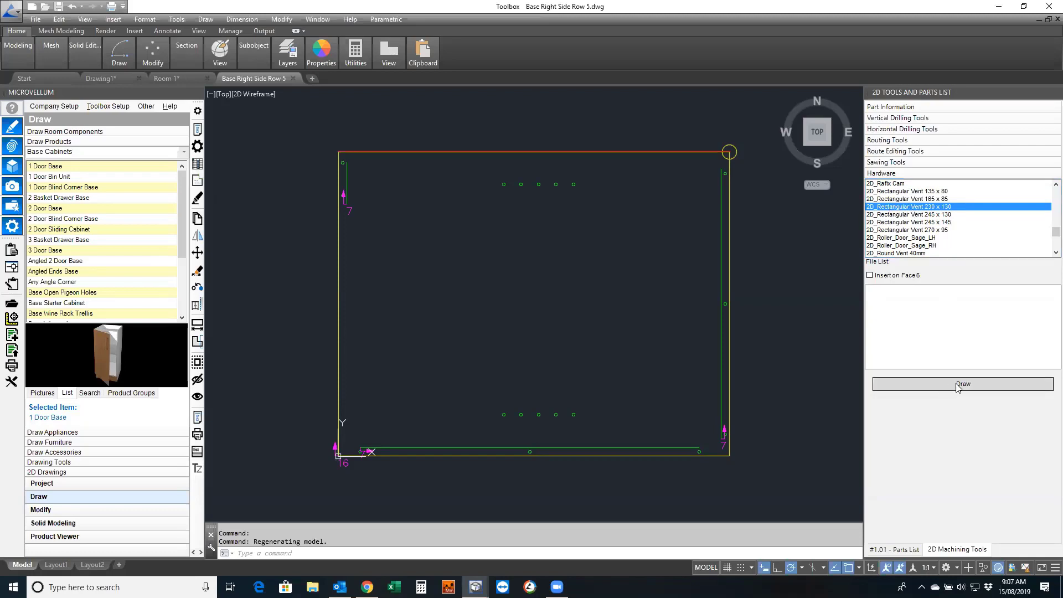
left_click(556, 291)
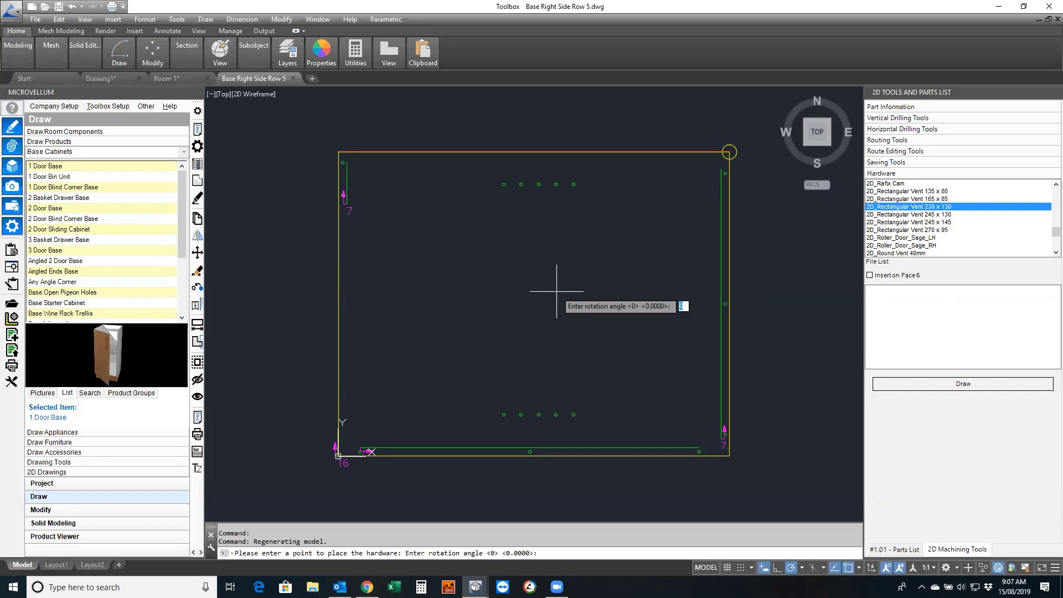
type("90")
key("Return")
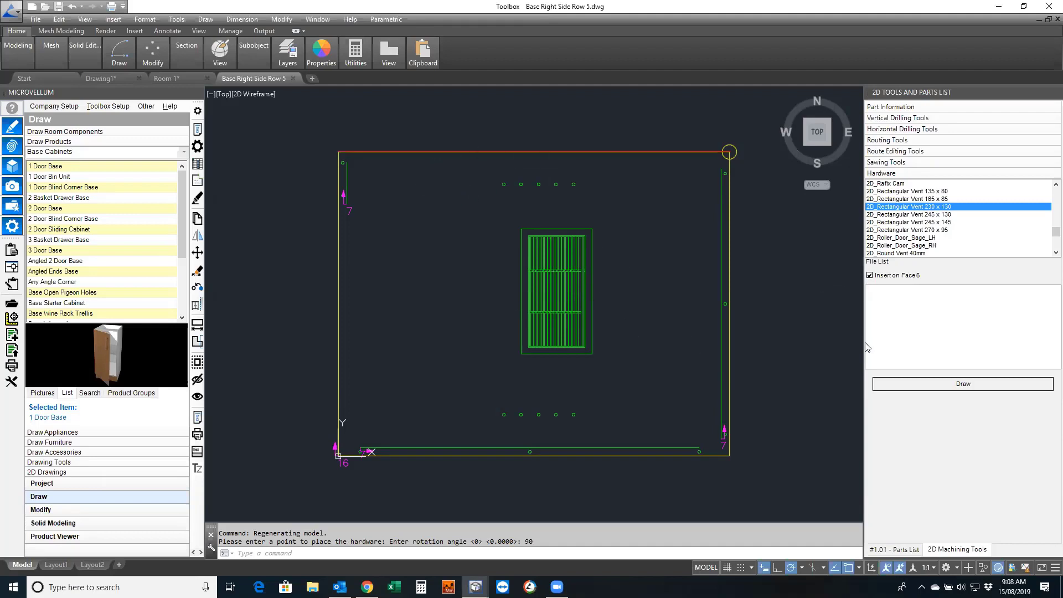
left_click(870, 276)
left_click(869, 275)
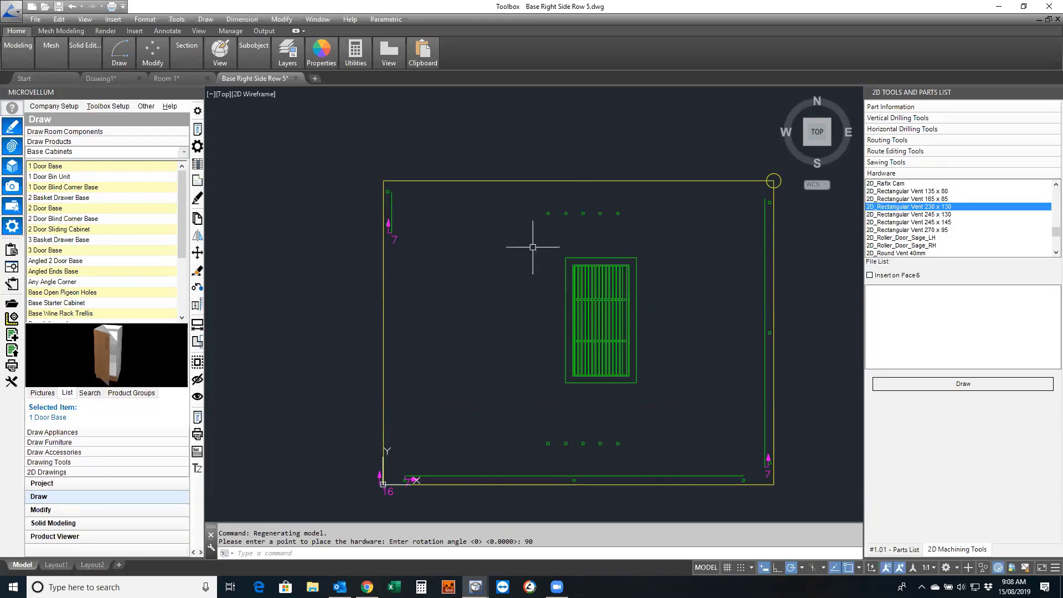
Update the current part, redraw the product, and inspect the vent on the 3D cabinet
middle_click_drag(607, 377, 537, 334)
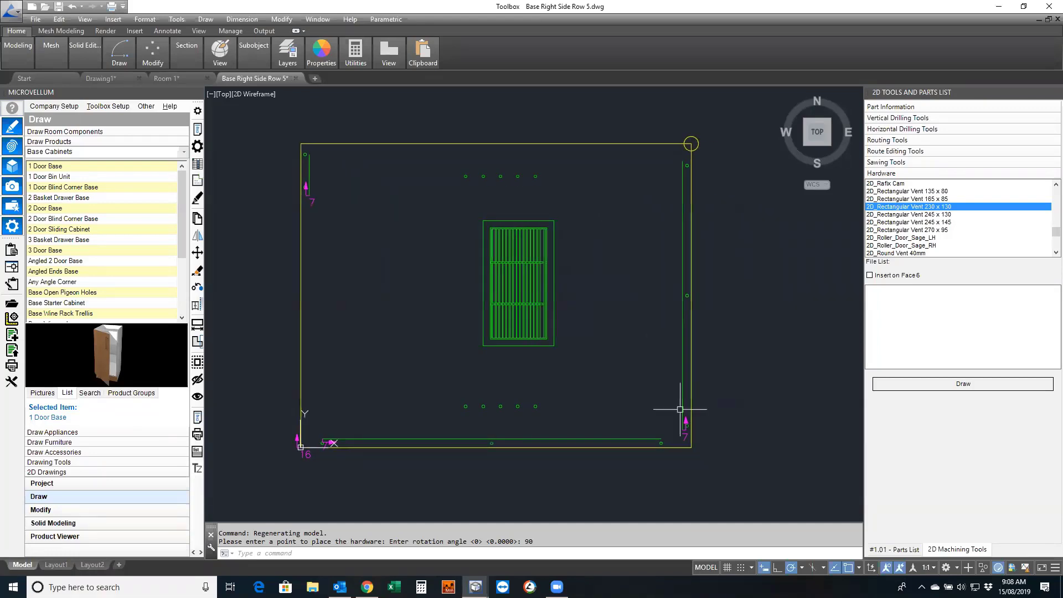
left_click(899, 550)
right_click(917, 277)
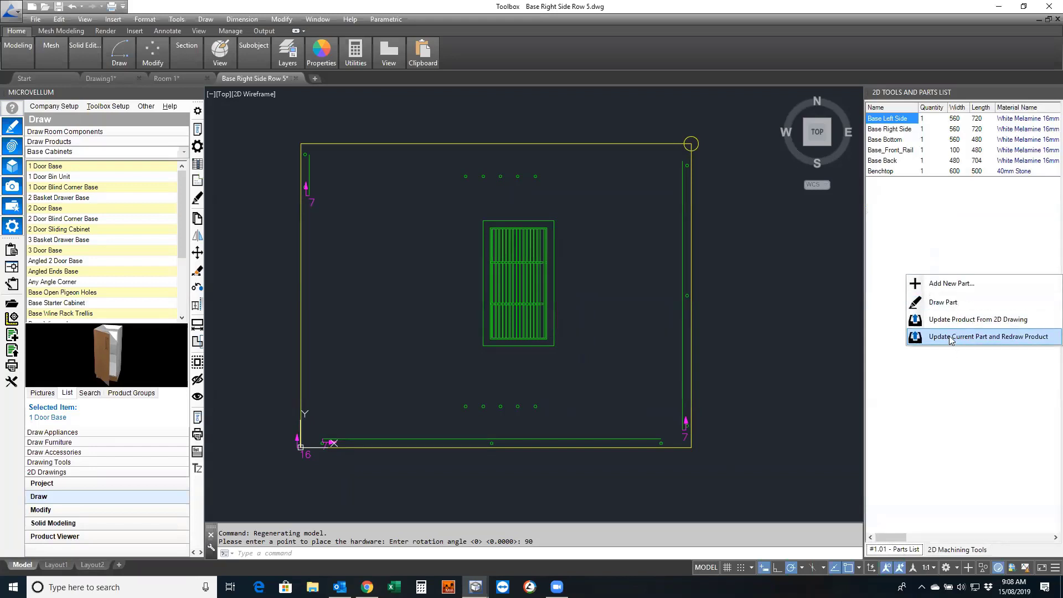
left_click(950, 337)
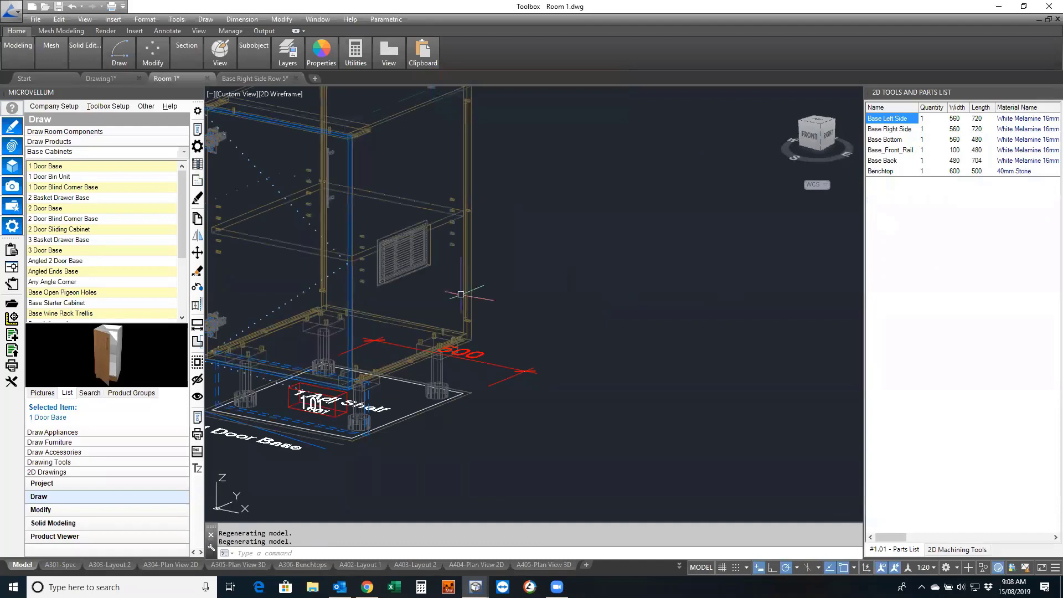
scroll(393, 248, "up", 2)
middle_click_drag(405, 261, 554, 263)
scroll(554, 263, "up", 4)
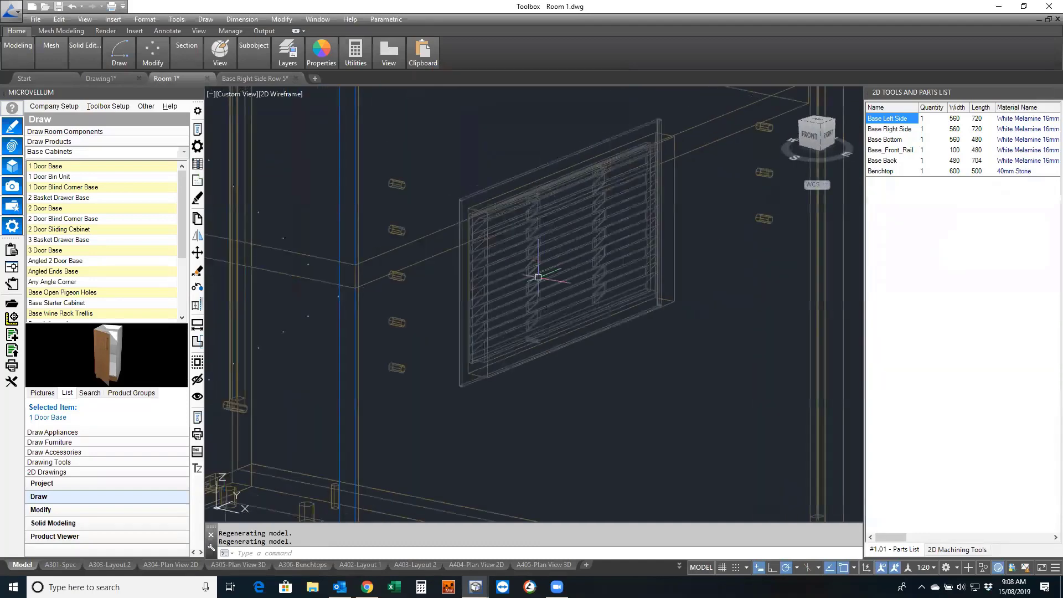
mouse_move(531, 299)
middle_mouse_down("shift")
mouse_move(540, 288)
mouse_move(576, 293)
mouse_move(665, 278)
mouse_move(532, 277)
middle_mouse_up("shift")
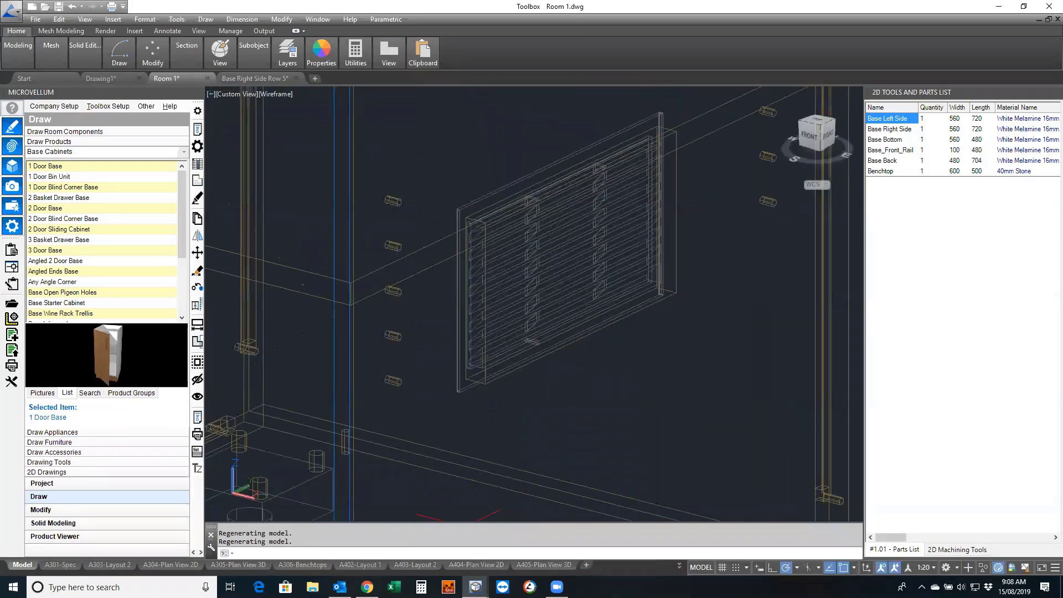
Move the vent in the 2D right side drawing horizontally toward the panel's left edge
left_click(255, 78)
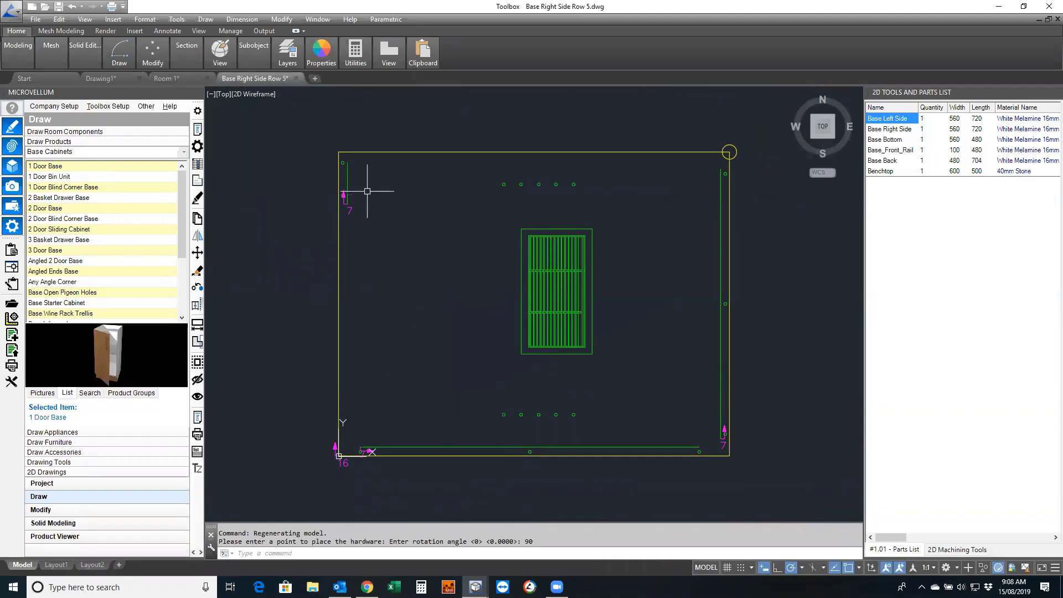
left_click(11, 142)
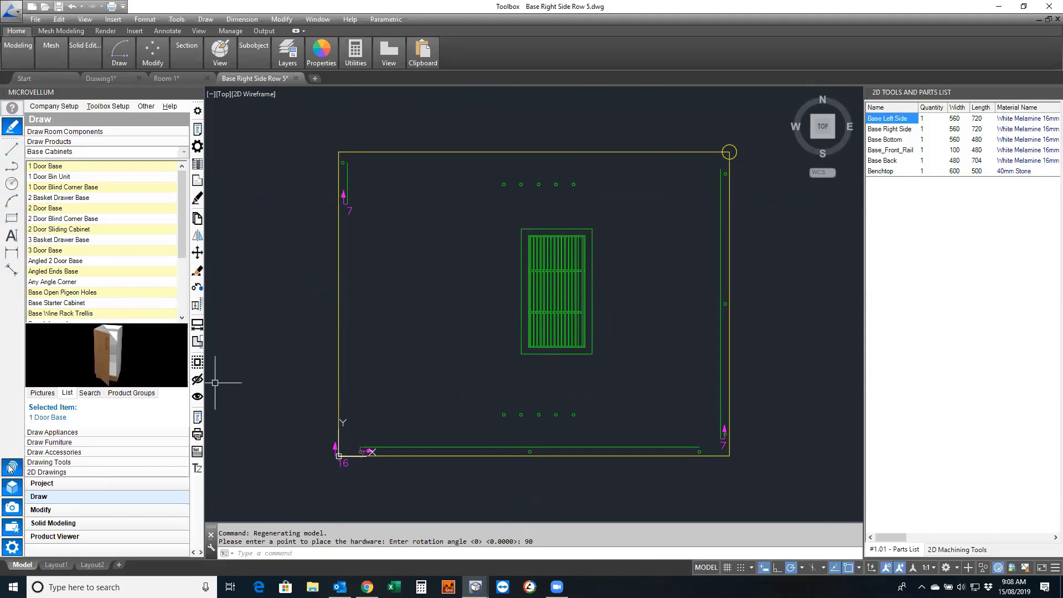
left_click(12, 190)
left_click(546, 273)
right_click(638, 314)
left_click(639, 313)
left_click(522, 314)
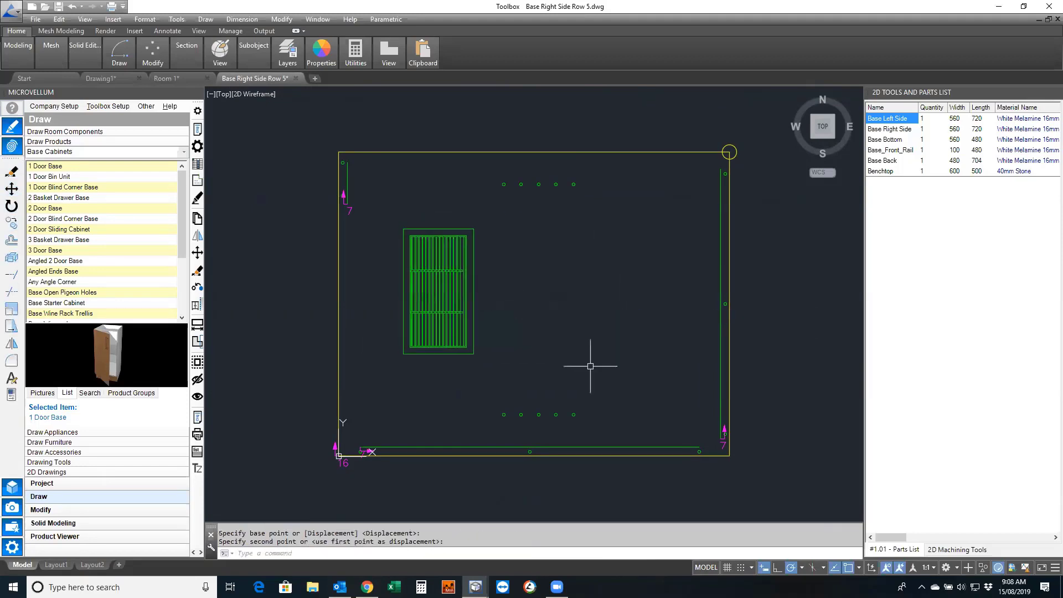
Update the 3D cabinet from the edited 2D drawing of its right side
left_click(967, 550)
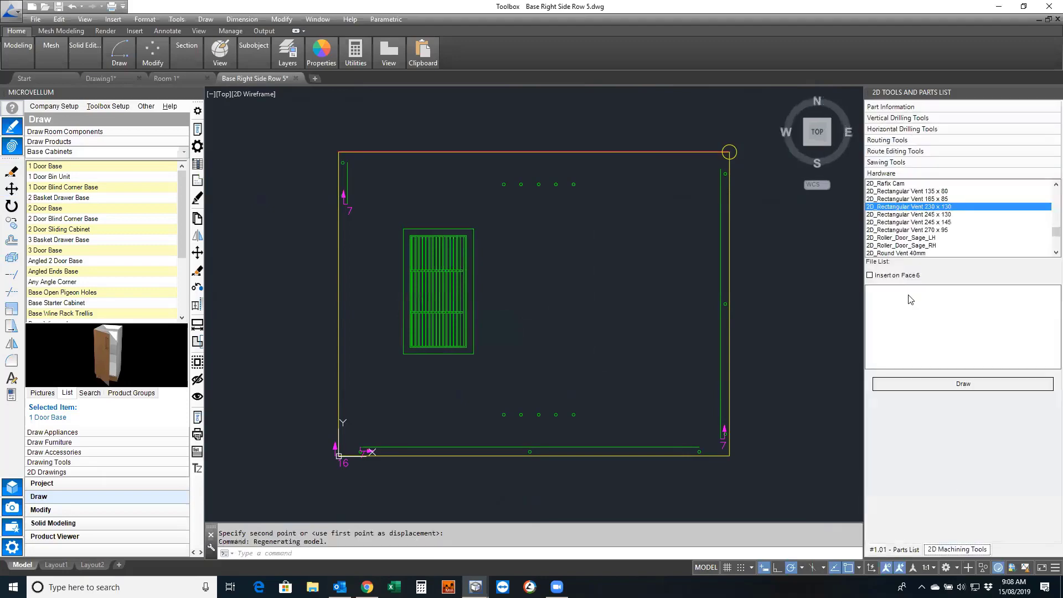
left_click(897, 549)
right_click(923, 268)
left_click(937, 319)
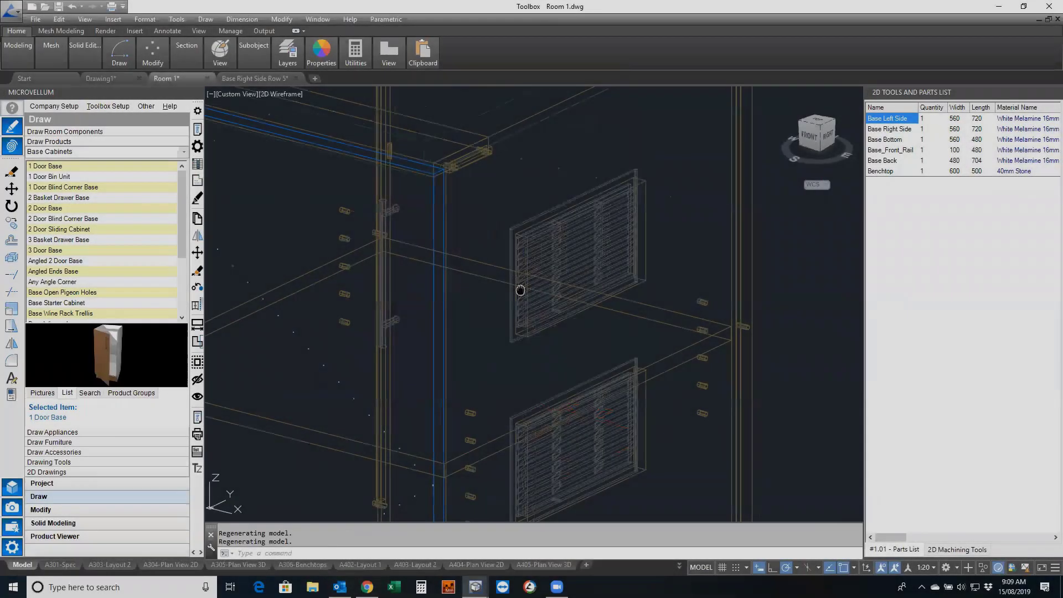
Examine the moved vent's frame, louvres and cutout on the 3D cabinet's right side
scroll(518, 290, "up", 3)
middle_click_drag(499, 273, 451, 294)
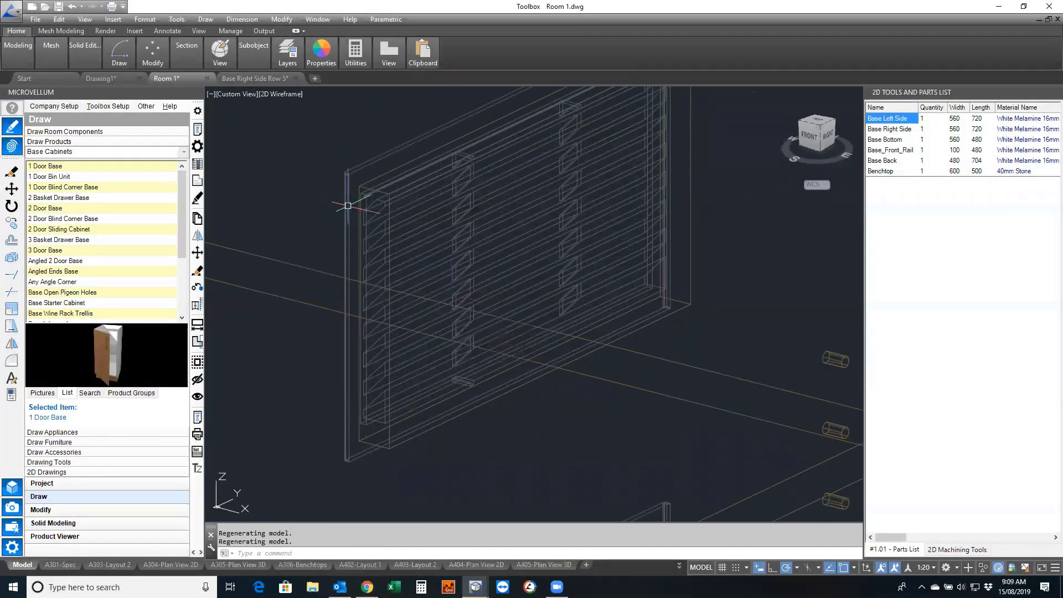
scroll(356, 297, "up", 5)
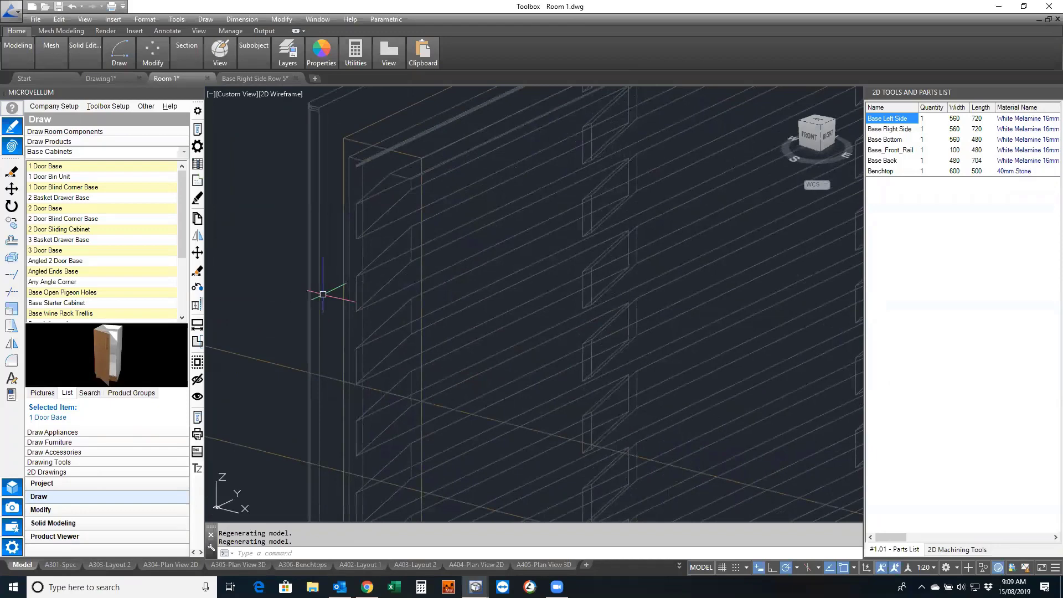
scroll(323, 294, "down", 5)
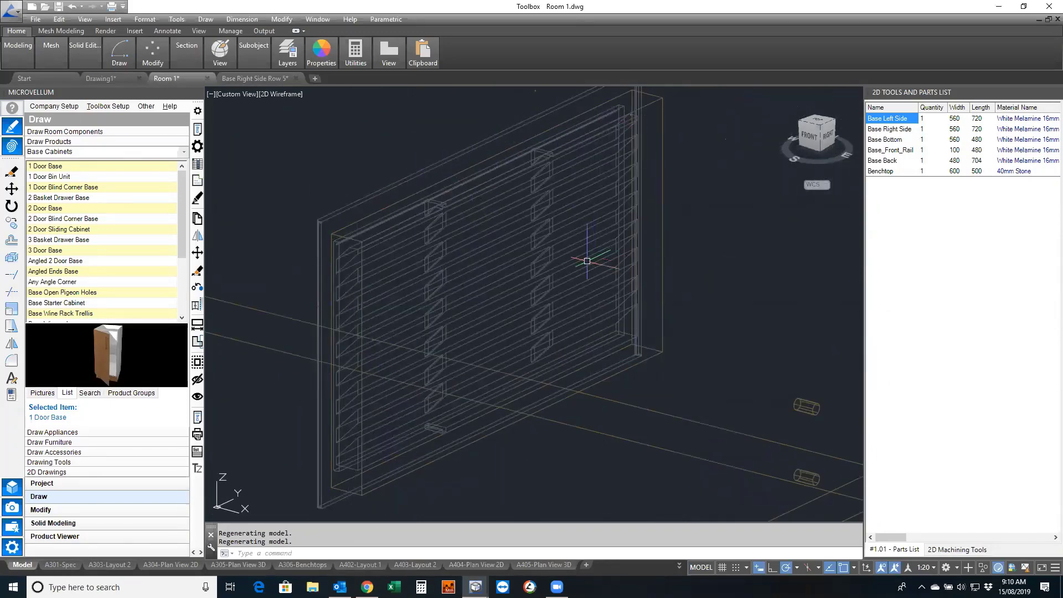
scroll(587, 260, "down", 3)
middle_click_drag(554, 297, 585, 273)
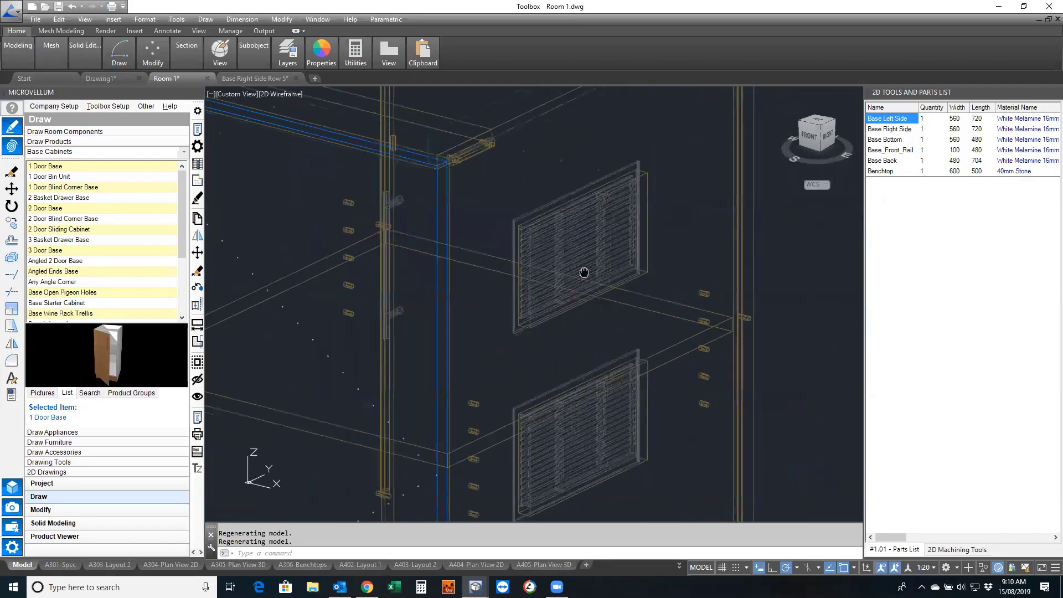
Open the library data folder in File Explorer and go to Graphics > Hardware to view the vent DWG files
left_click(168, 107)
left_click(190, 122)
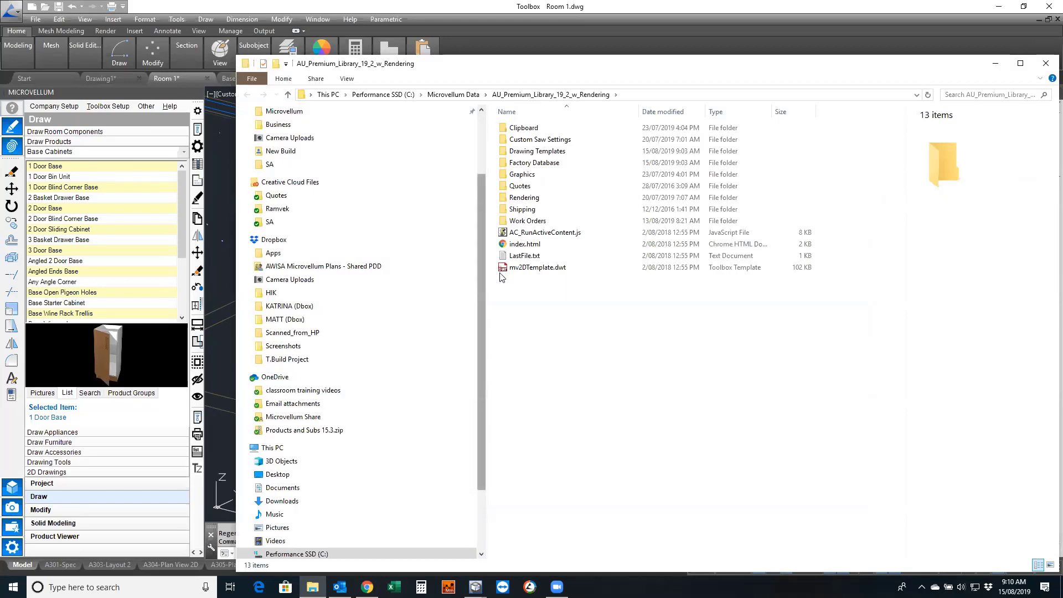
double_click(533, 177)
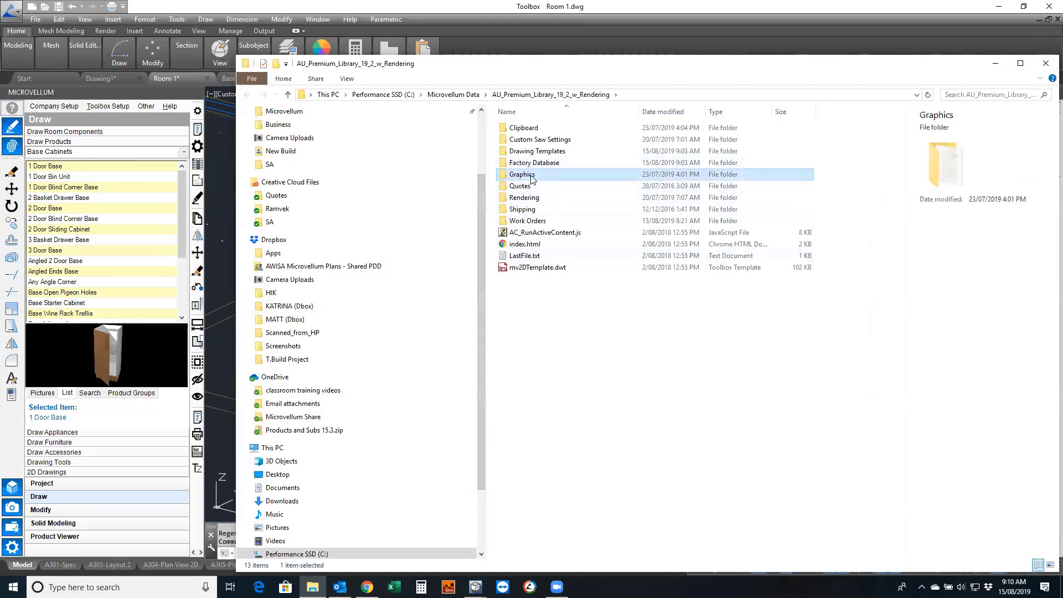
double_click(522, 221)
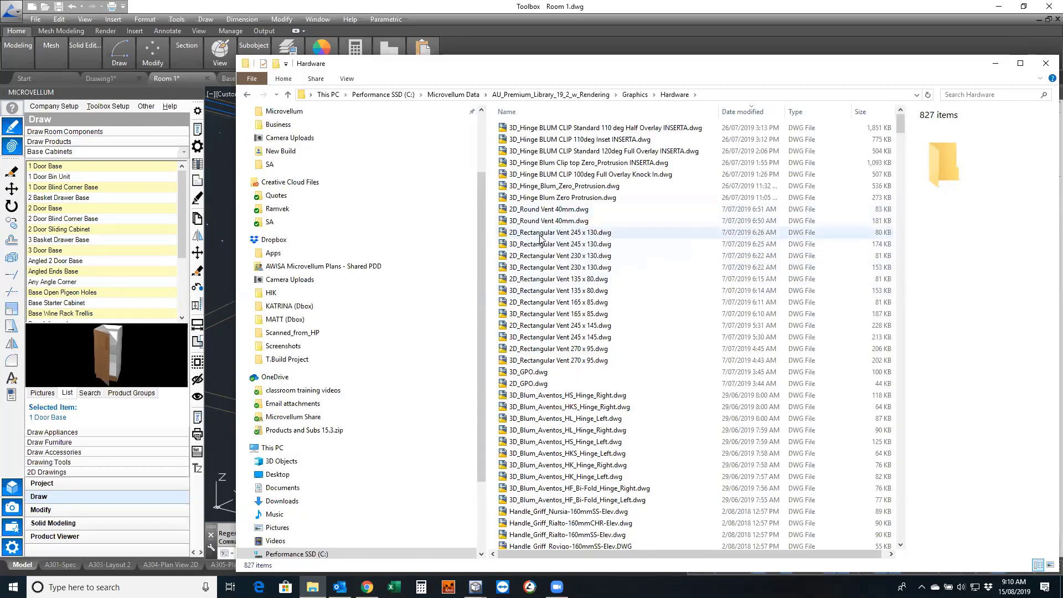
Open 2D_Rectangular Vent 245 x 130.dwg with the new Toolbox Application and inspect the vent's linework from an angled view
left_click(540, 236)
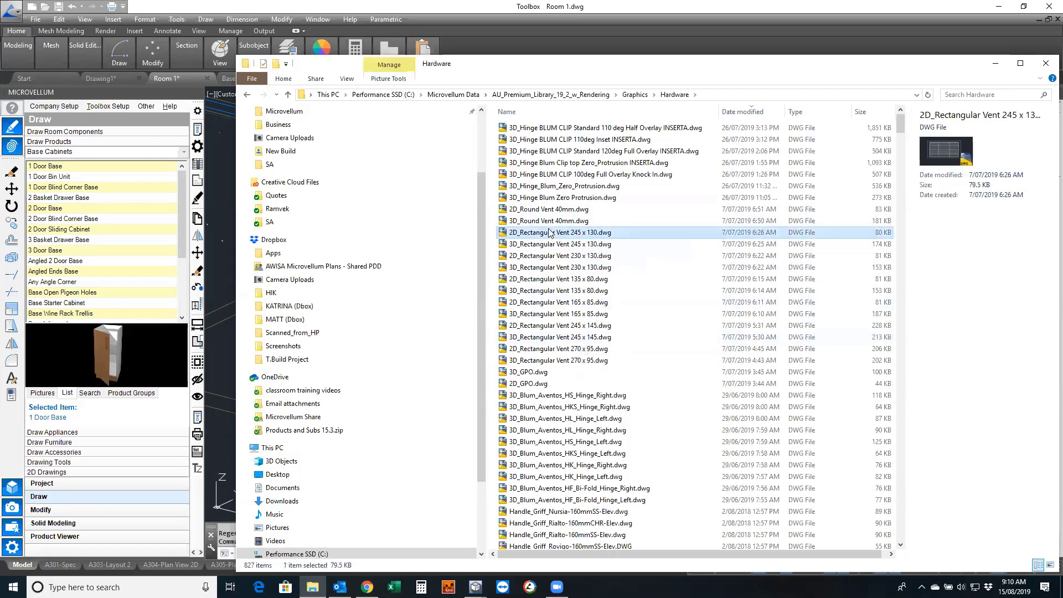
double_click(534, 234)
right_click(534, 233)
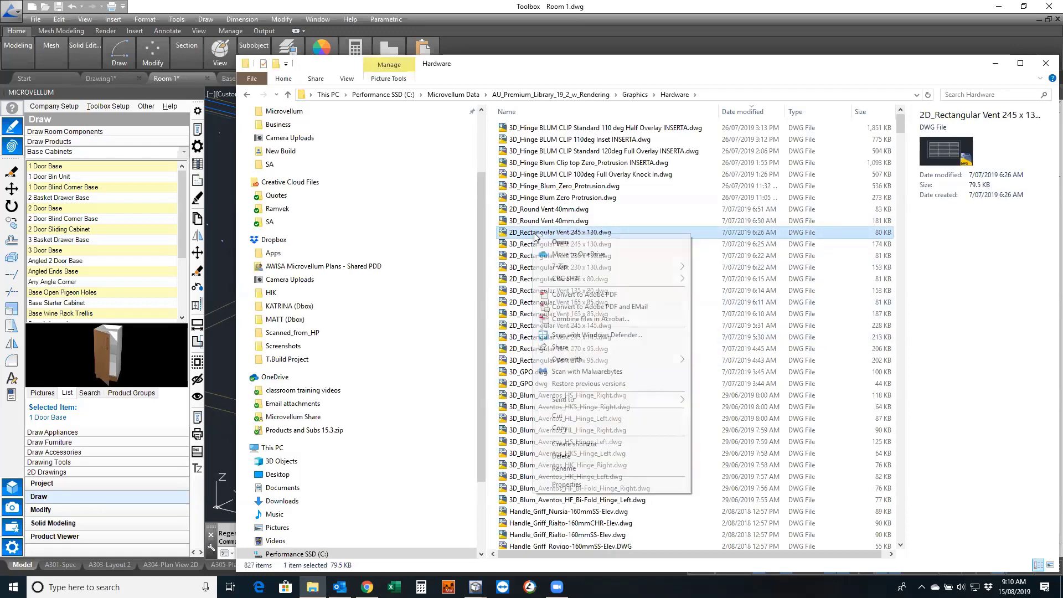
left_click(568, 243)
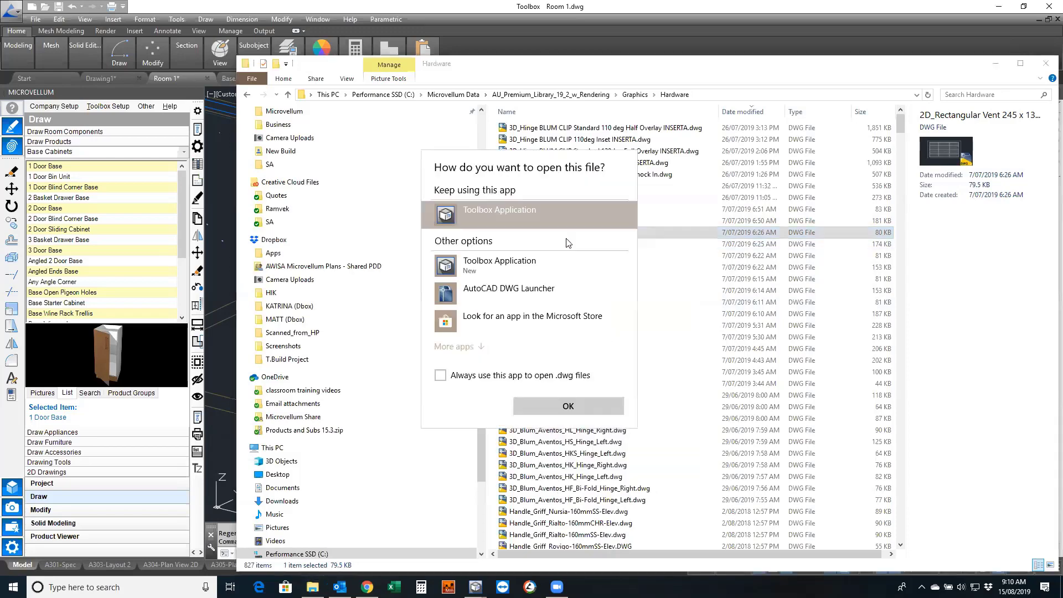
left_click(477, 269)
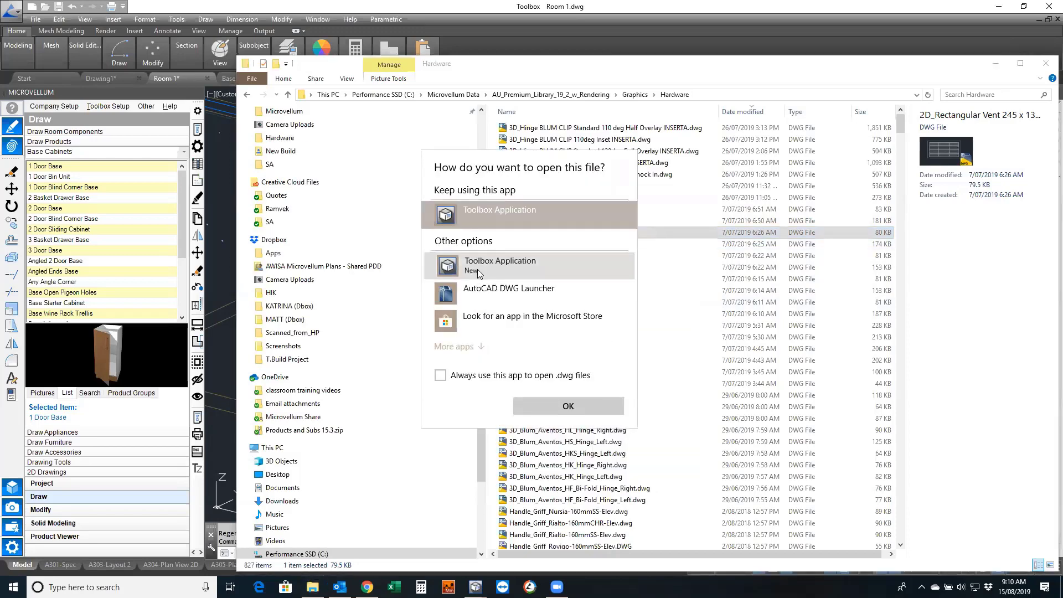
left_click(588, 409)
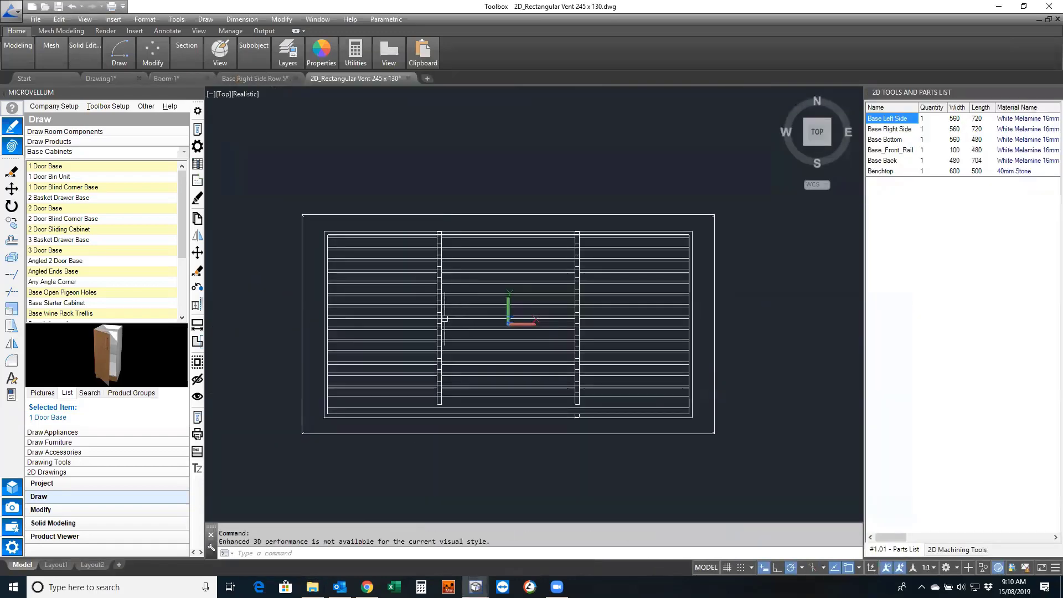
scroll(410, 326, "down", 3)
mouse_move(422, 341)
middle_mouse_down("shift")
mouse_move(478, 240)
mouse_move(514, 239)
middle_mouse_up("shift")
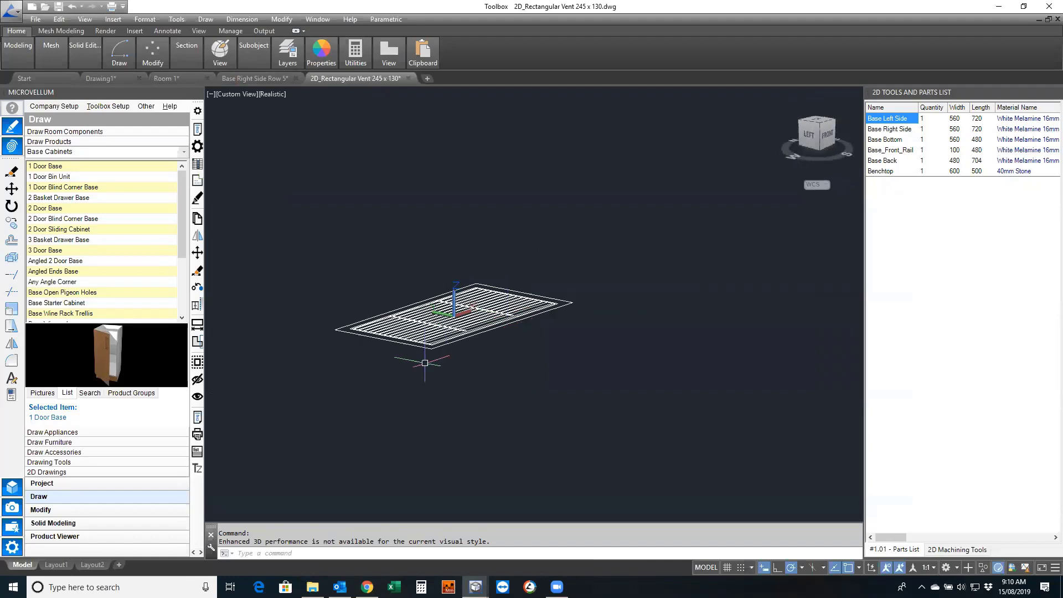
scroll(425, 363, "up", 2)
middle_click_drag(425, 363, 462, 349)
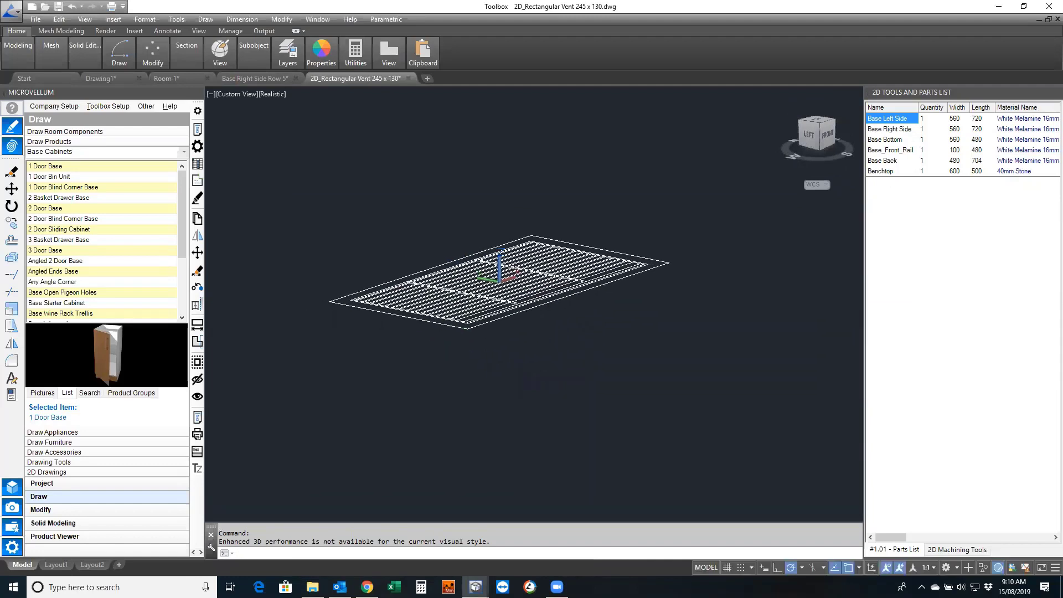
left_click(170, 106)
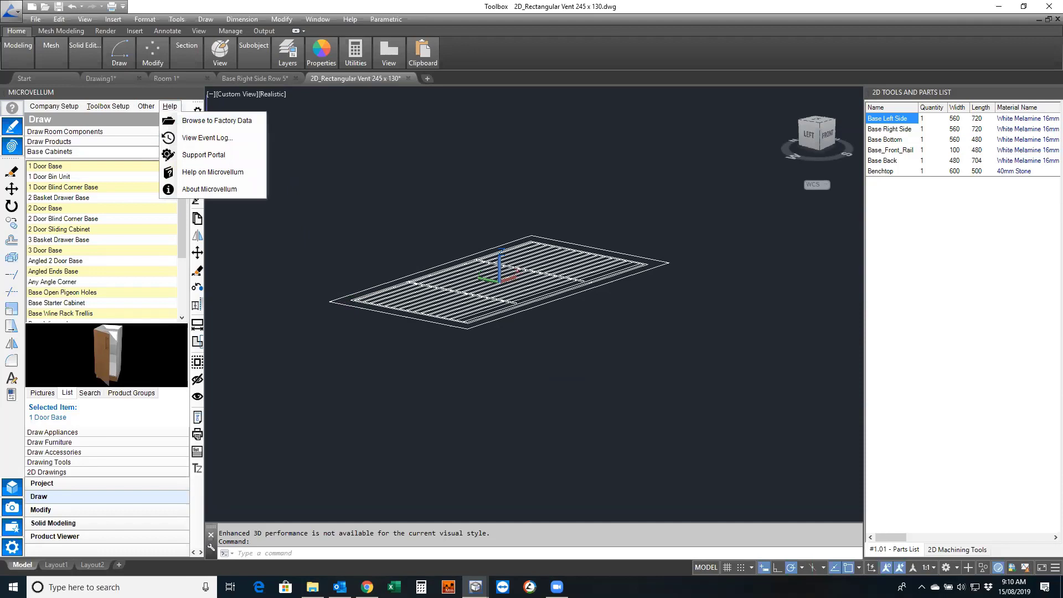
left_click(170, 106)
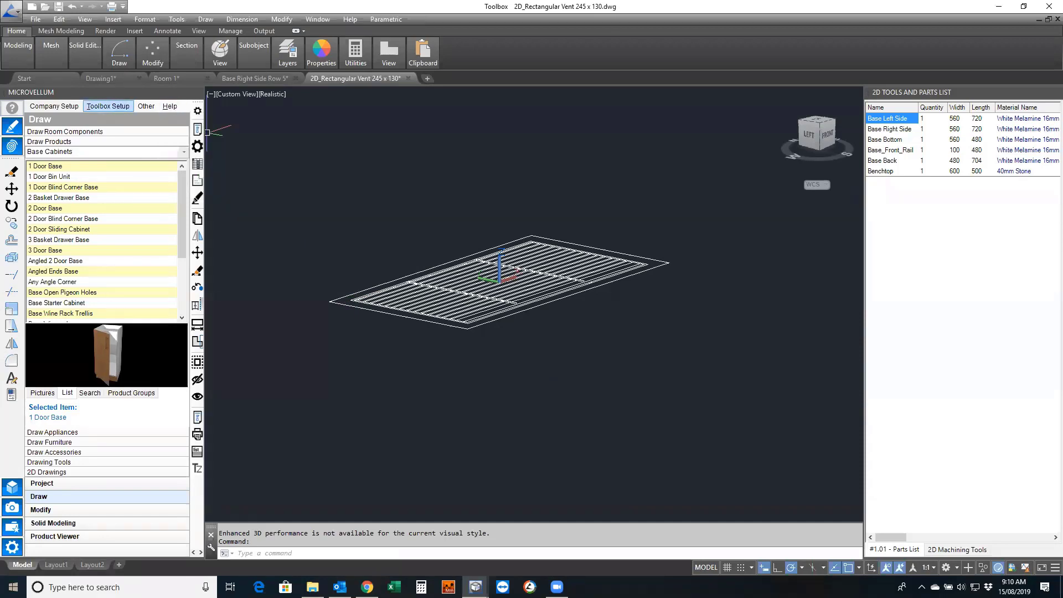
key("Escape")
key("Escape")
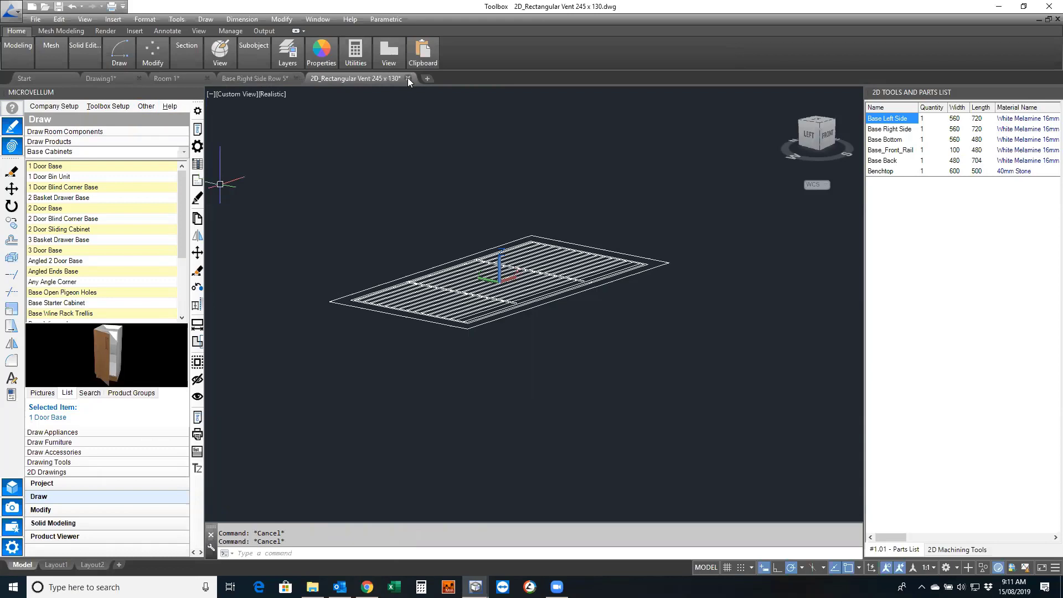
Browse to the factory data folder's Graphics > Hardware subfolder and open 3D_Rectangular Vent 245 x 130.dwg
left_click(168, 105)
left_click(194, 120)
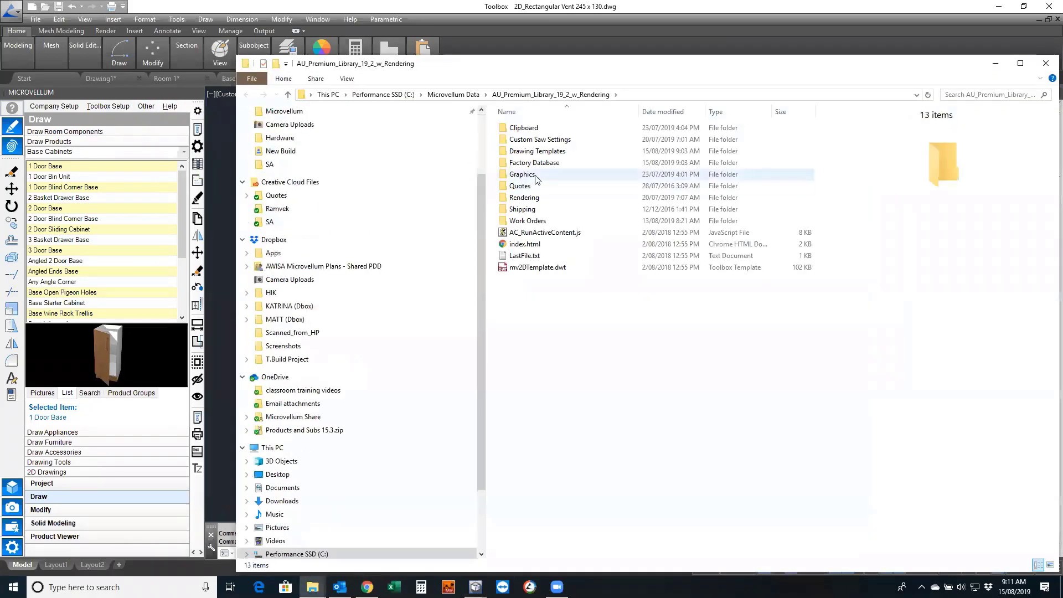
double_click(536, 178)
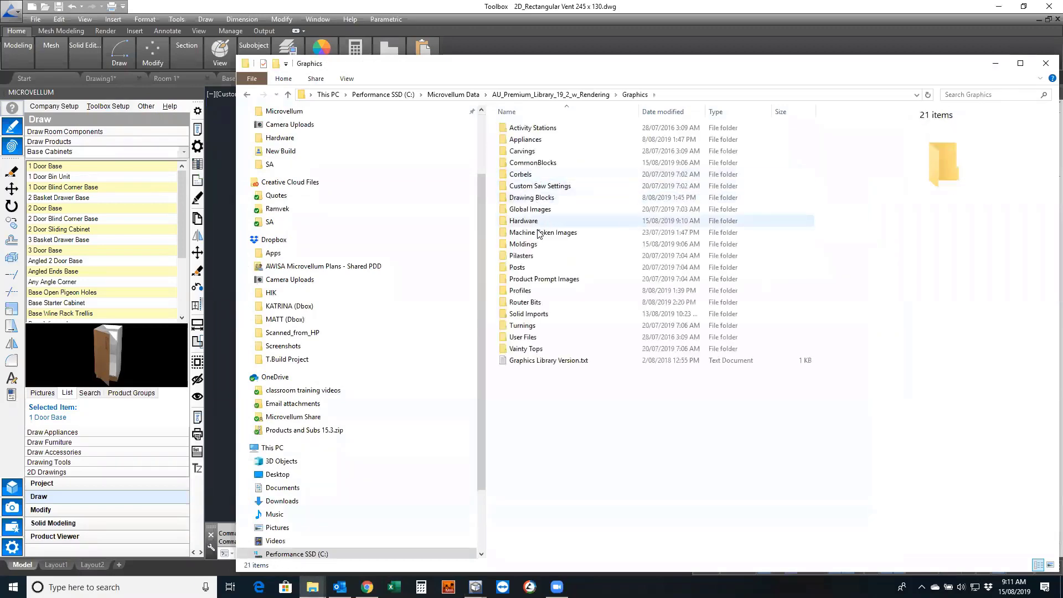
double_click(536, 224)
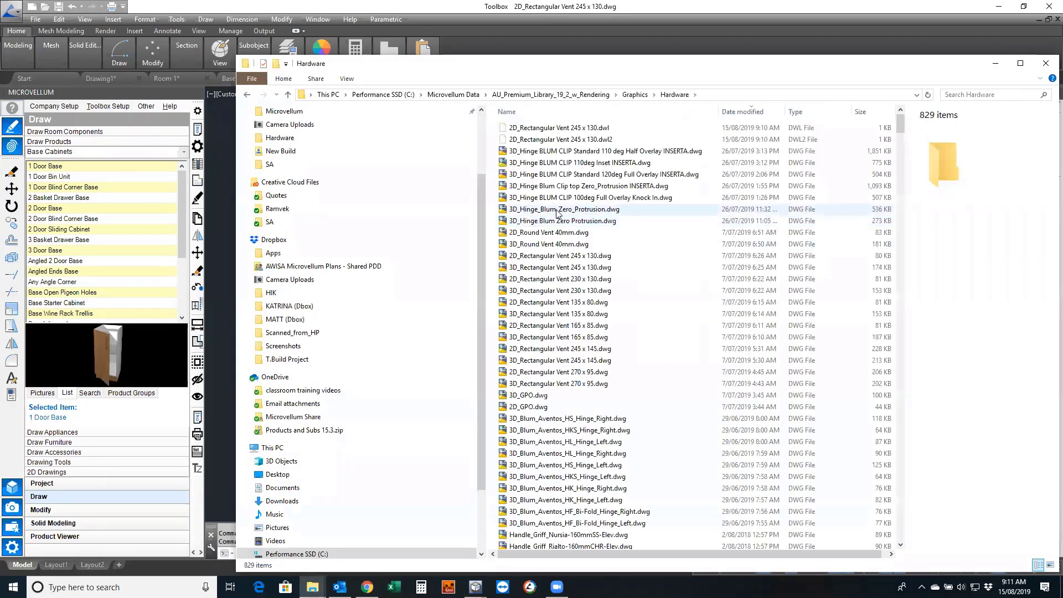
left_click(555, 268)
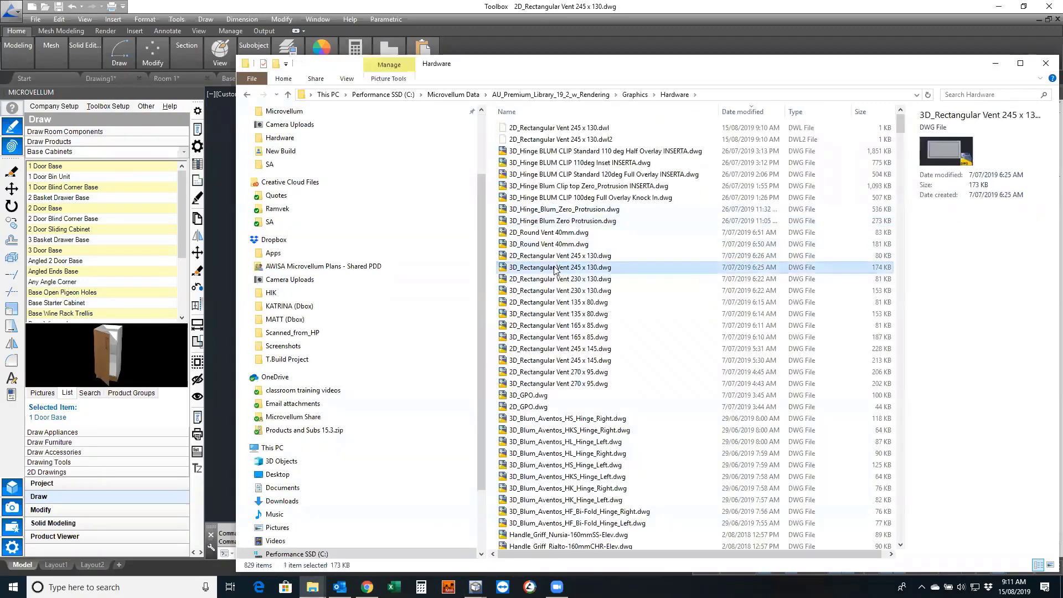
double_click(555, 269)
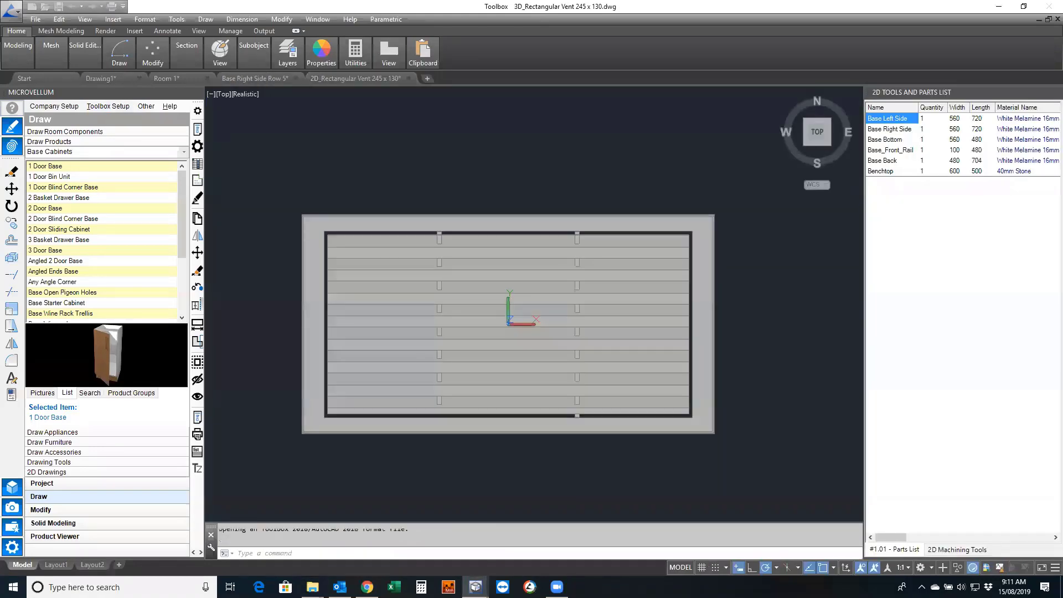
Examine the frame and louvres of the 3D 245 x 130 vent from several angles
middle_click_drag(511, 377, 534, 460, "shift")
scroll(440, 396, "up", 5)
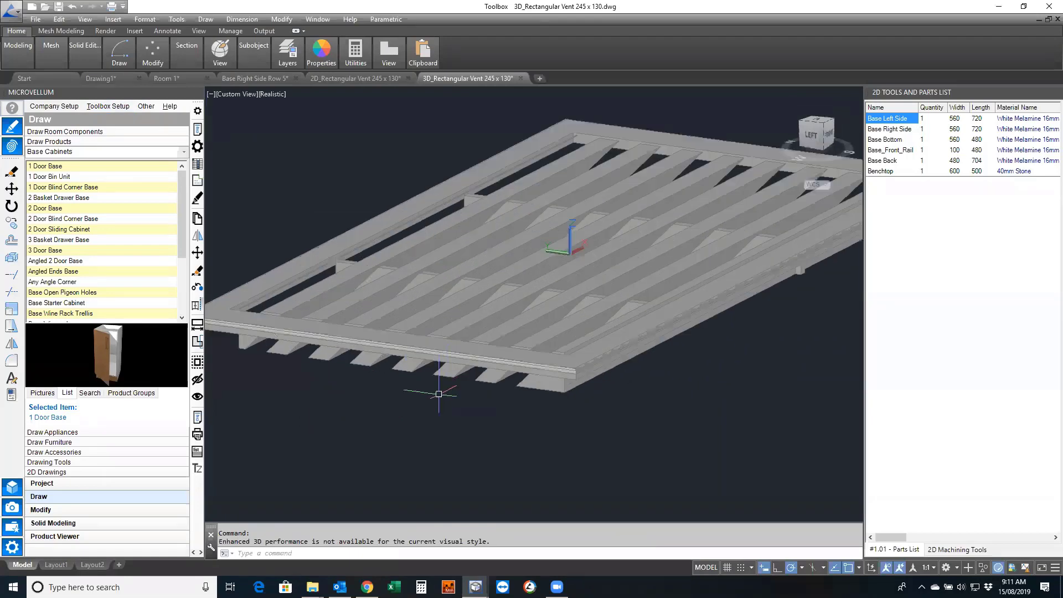
scroll(440, 396, "down", 4)
middle_click_drag(441, 396, 438, 504, "shift")
scroll(427, 289, "down", 3)
middle_click_drag(428, 290, 393, 264)
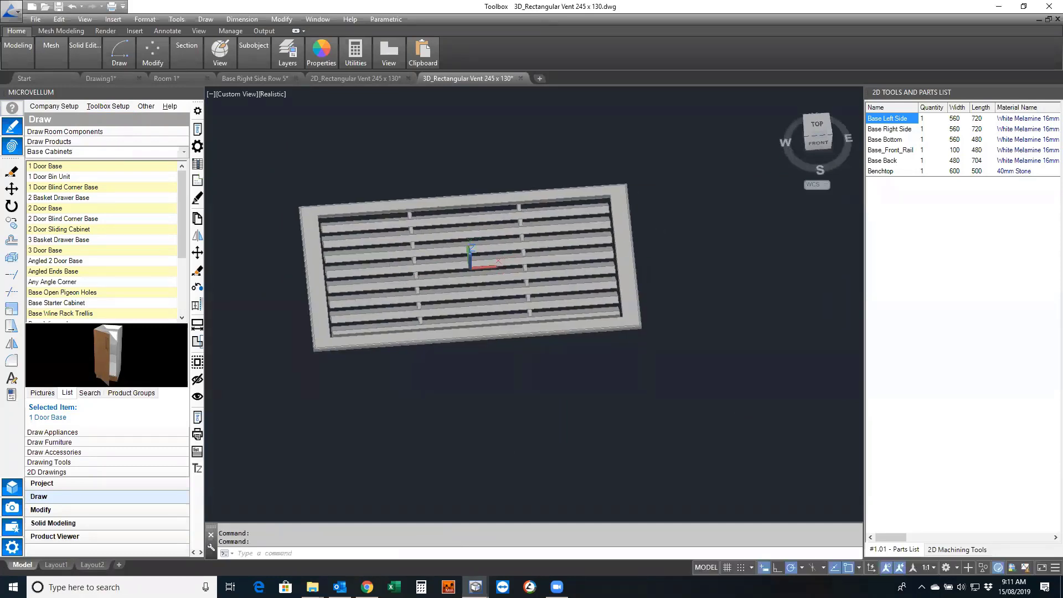
mouse_move(429, 82)
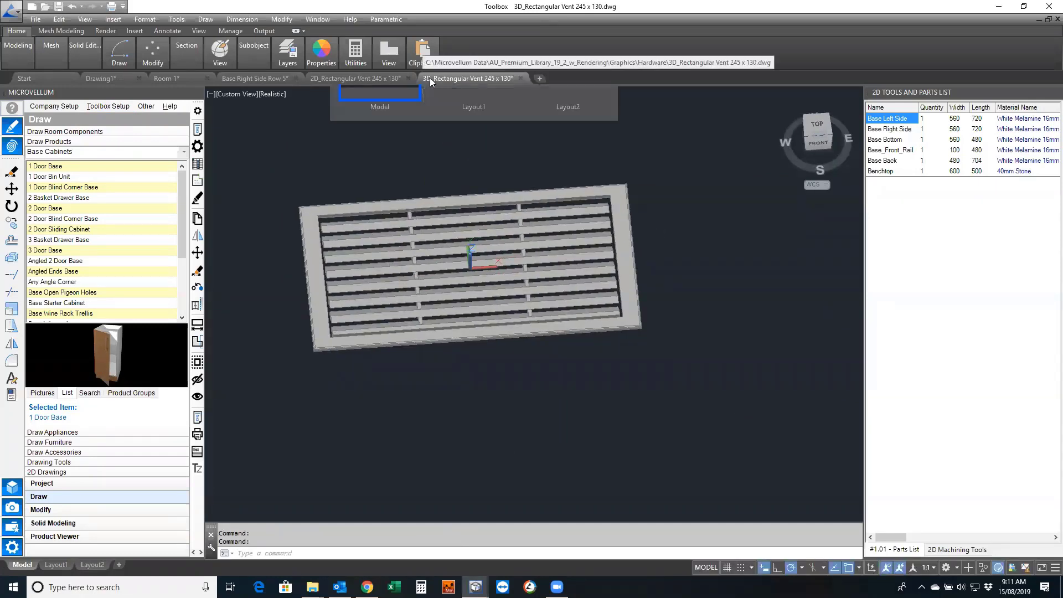
Browse to Graphics > Hardware in the factory data again, review the paired 2D and 3D hardware drawings, and close File Explorer
left_click(169, 106)
left_click(183, 116)
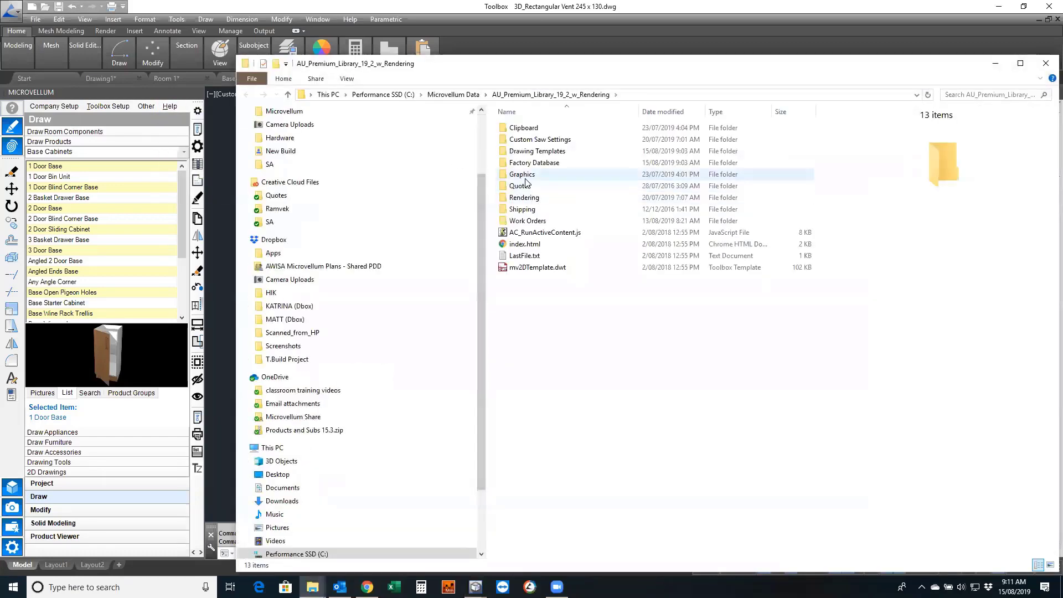
double_click(526, 179)
left_click(527, 229)
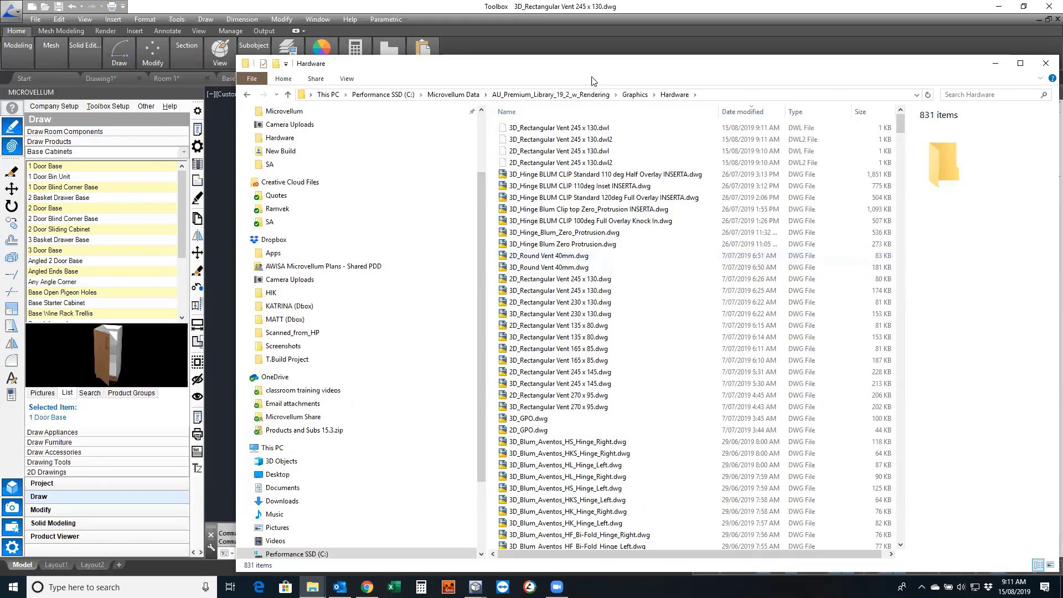
left_click_drag(592, 68, 491, 35)
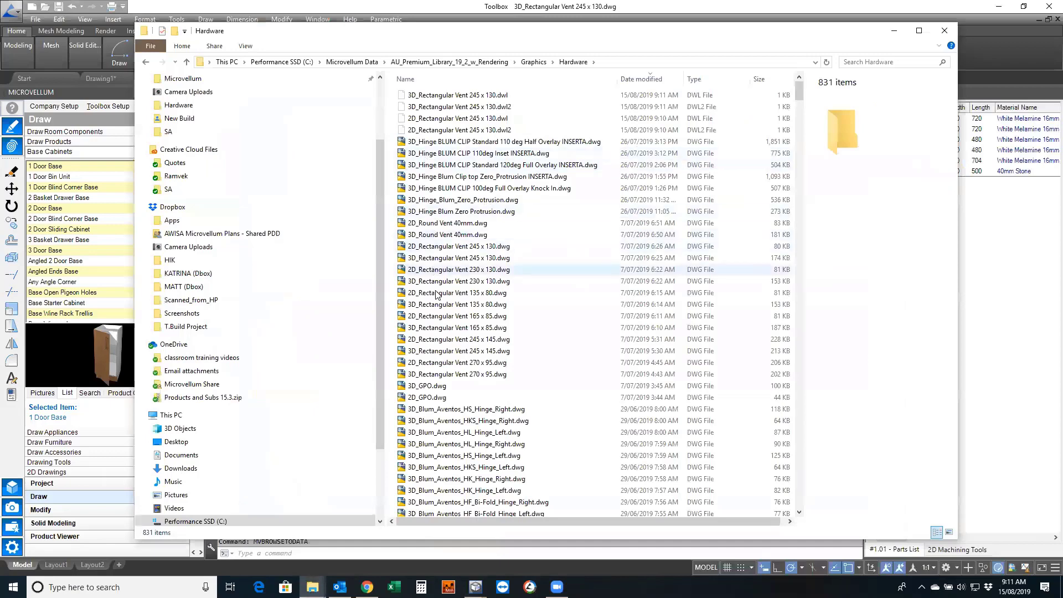
left_click(945, 31)
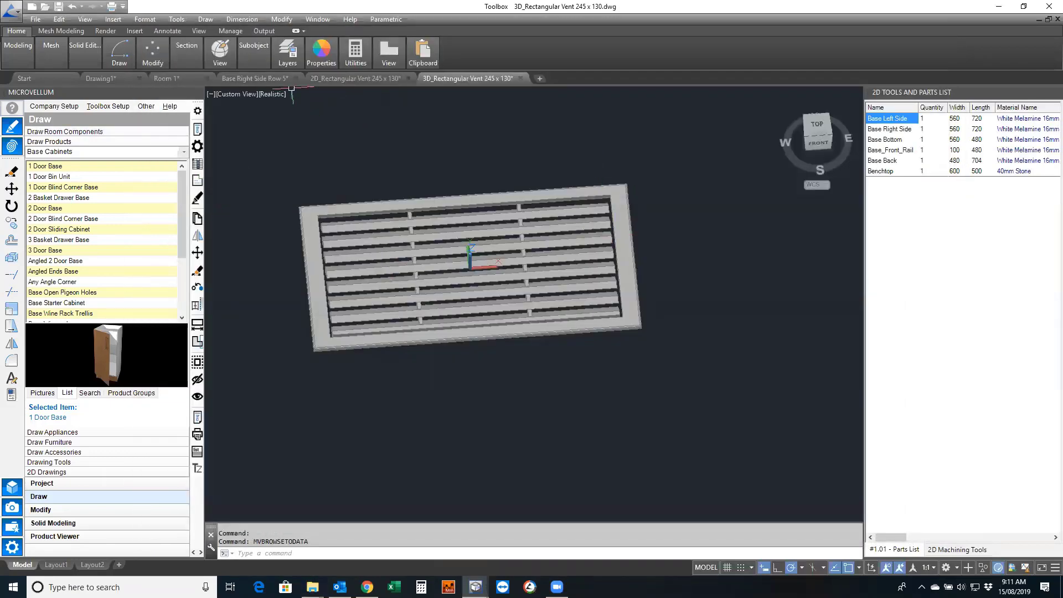
Look through the hardware list in the 2D machining tools for the available 2D hardware items
left_click(943, 550)
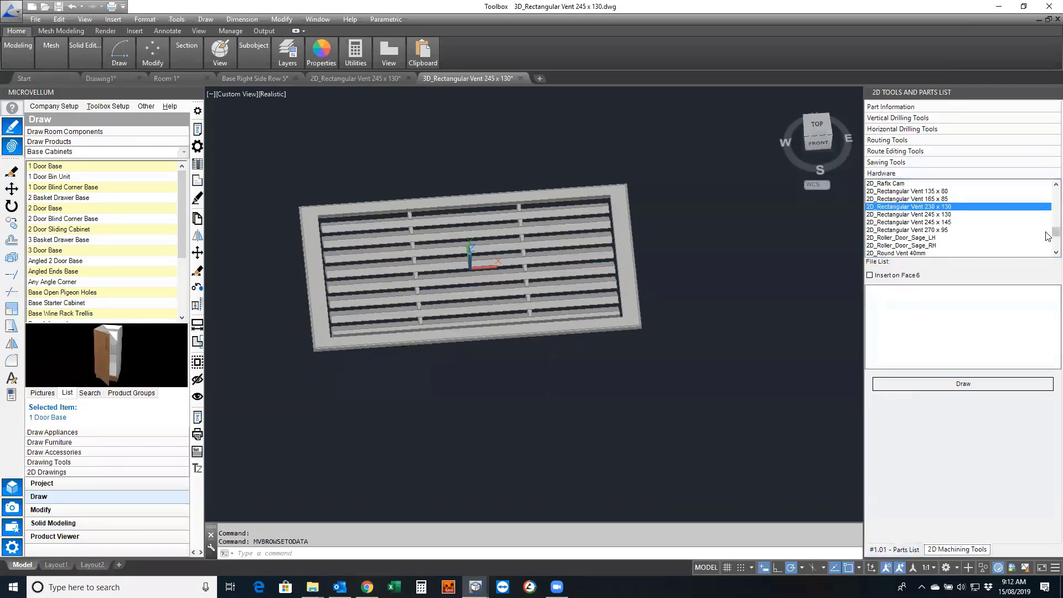
scroll(1046, 231, "up", 1)
scroll(1047, 231, "up", 10)
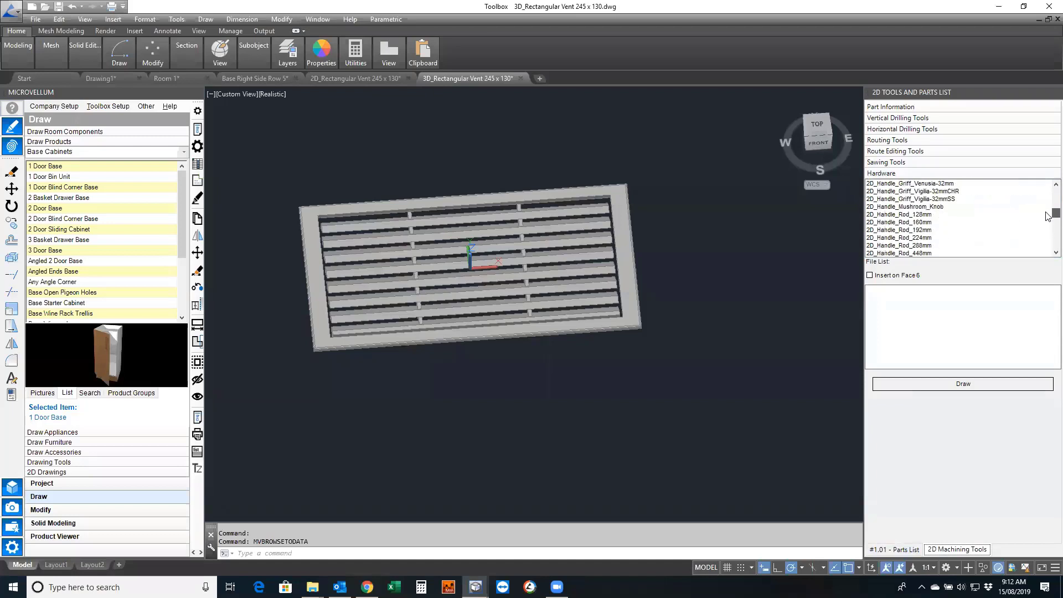
scroll(1047, 206, "up", 8)
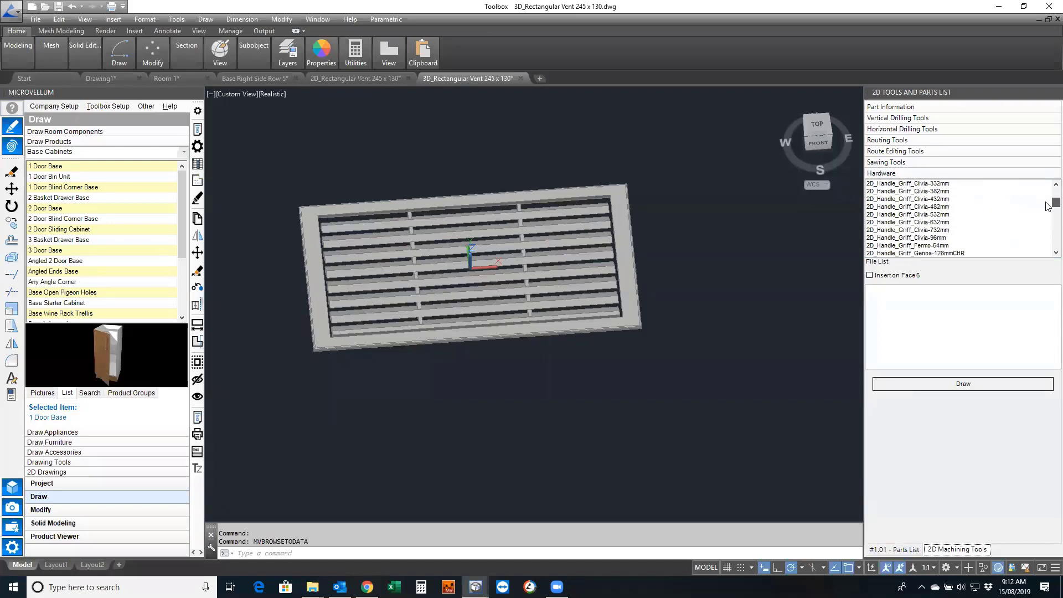
scroll(1048, 203, "up", 10)
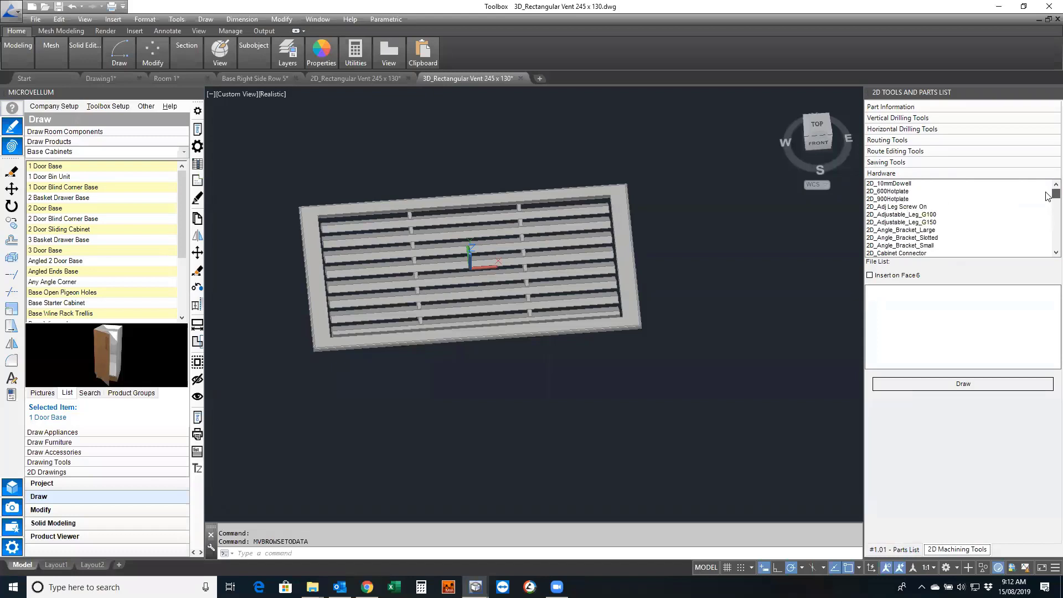
scroll(1048, 211, "down", 20)
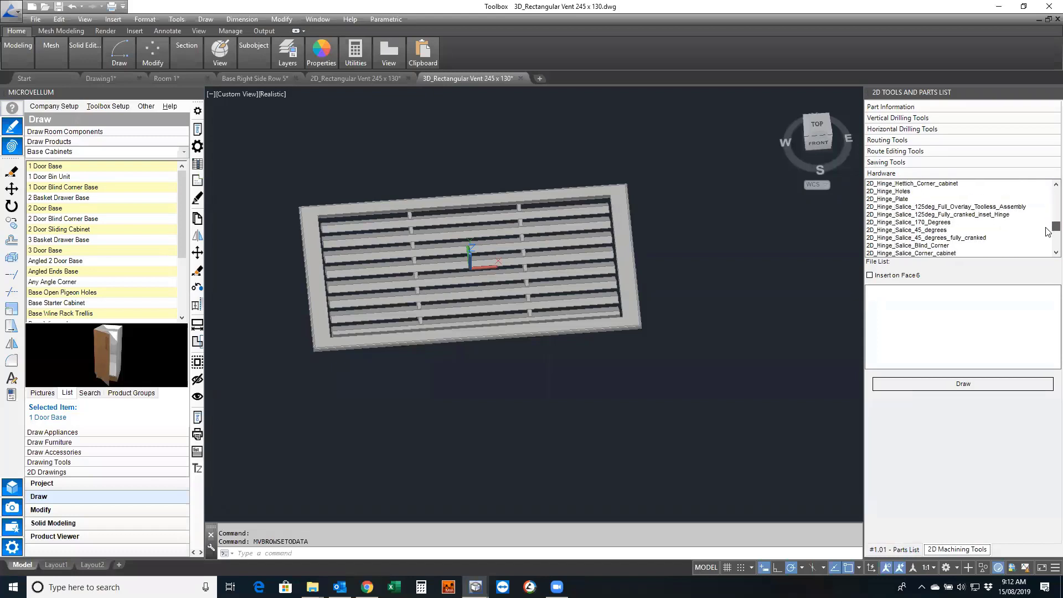
left_click(620, 416)
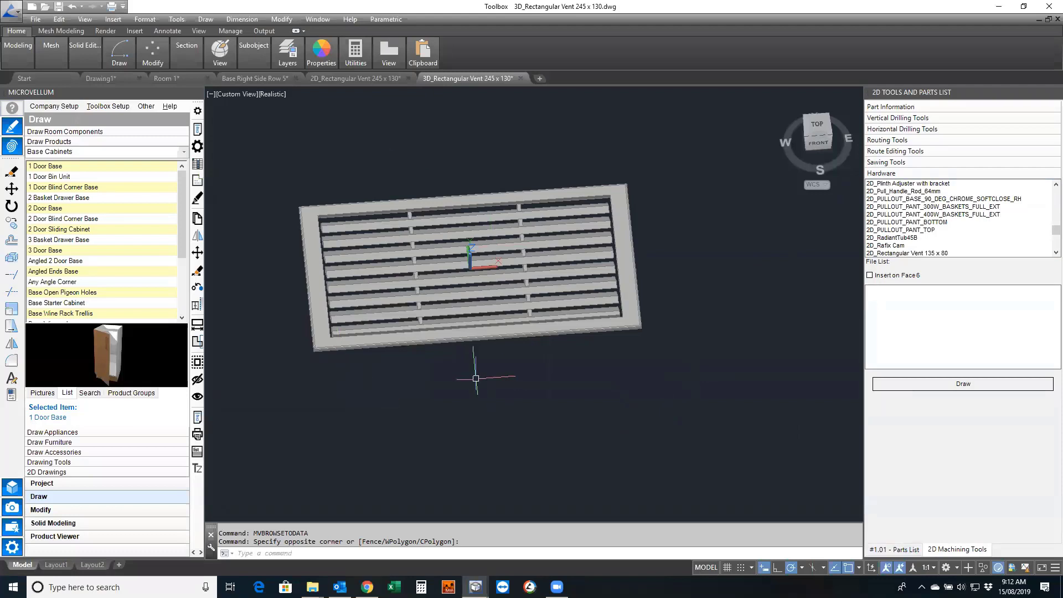
scroll(352, 329, "down", 2)
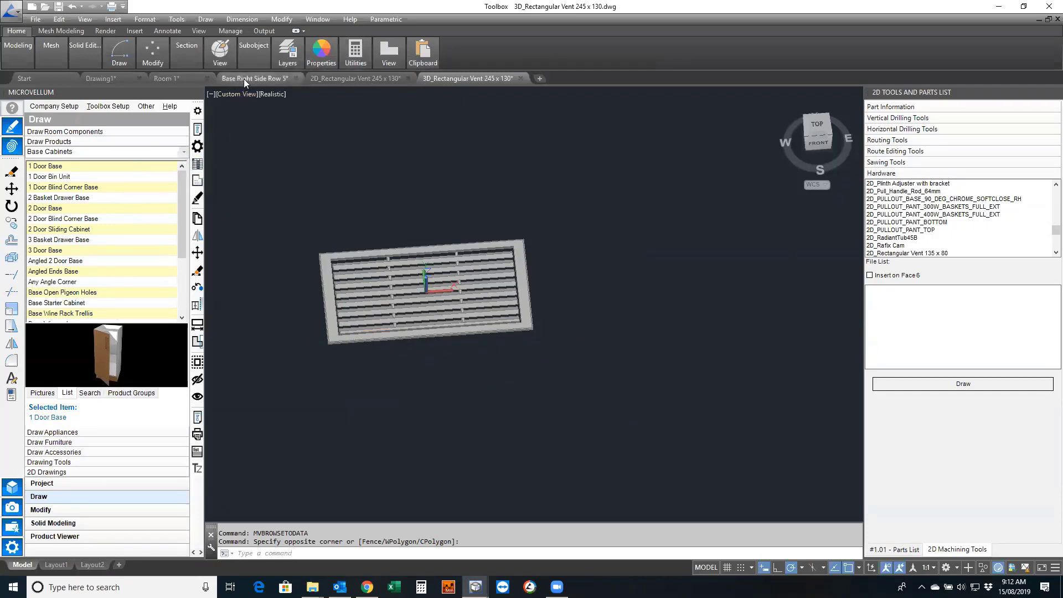
Open the base cabinet's design data from the Room 1 drawing, show its hardware parts, and widen the Part Name column
left_click(178, 78)
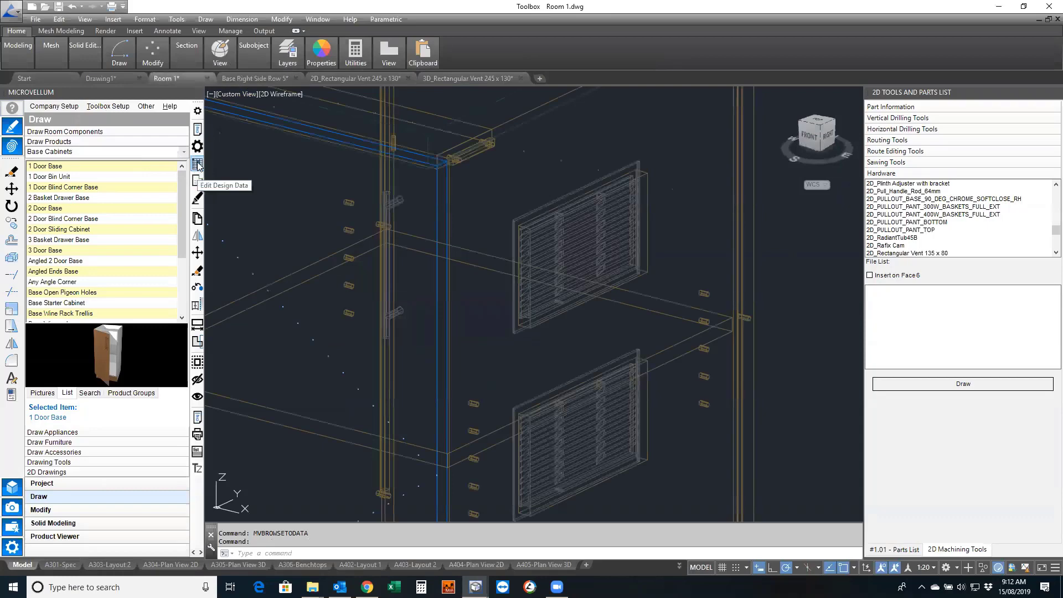
left_click(197, 164)
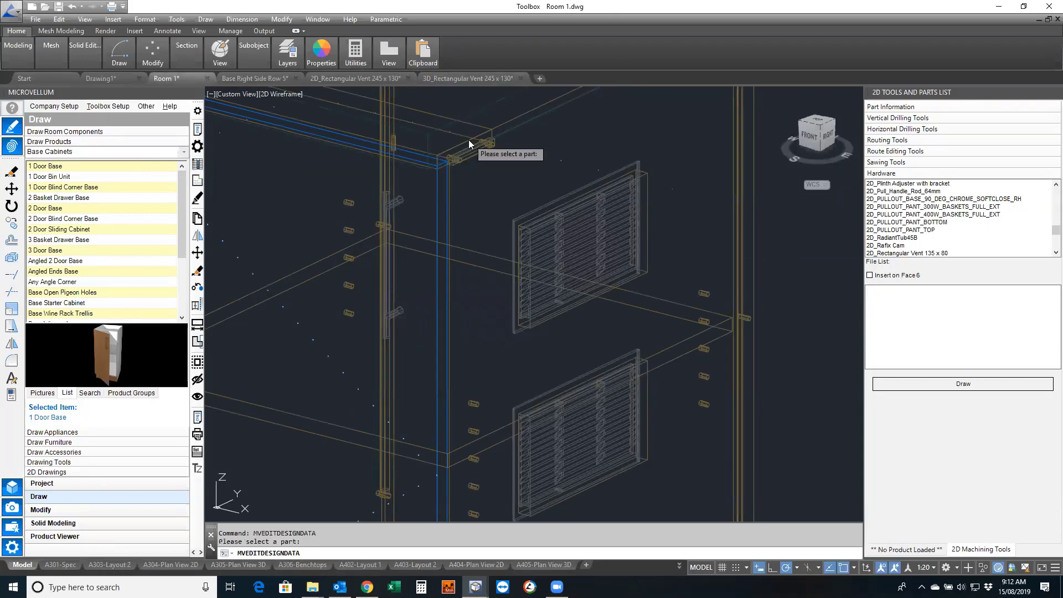
left_click(468, 140)
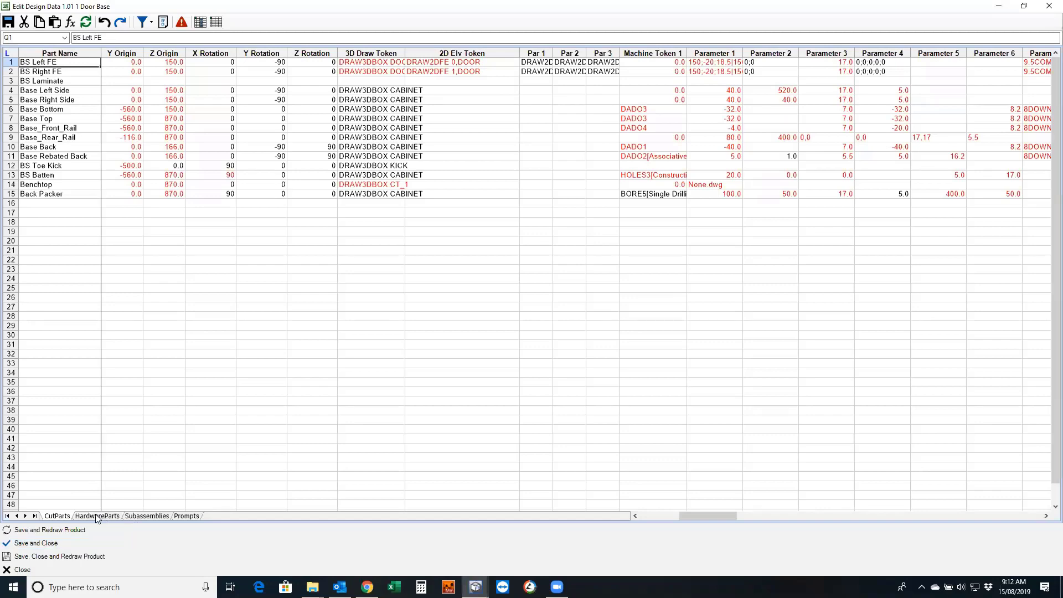
left_click(98, 516)
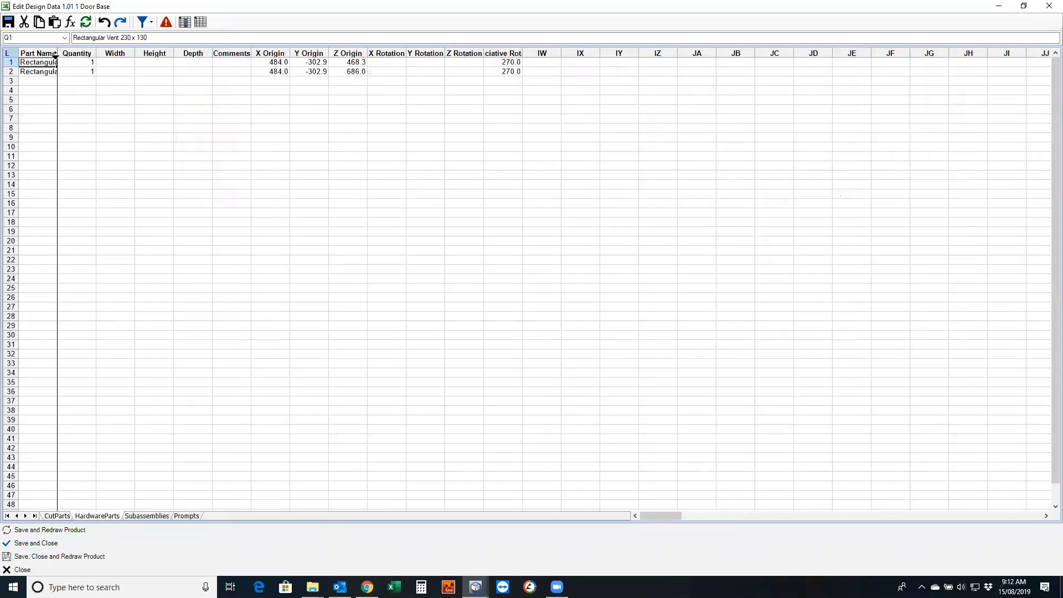
left_click_drag(57, 52, 104, 52)
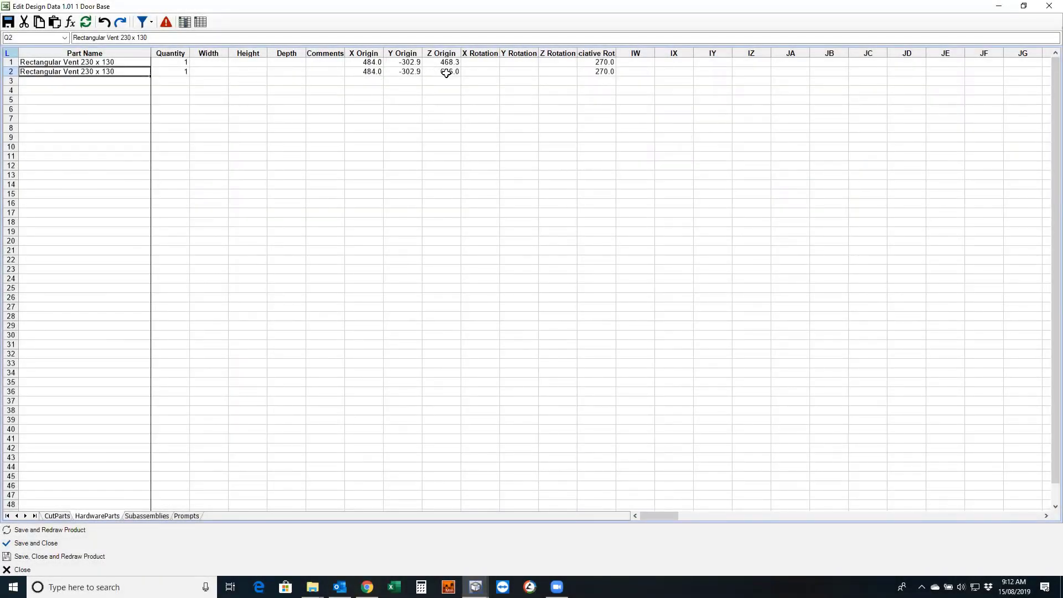
Set the quantity of the first Rectangular Vent 230 x 130 hardware part to 0
left_click(443, 63)
left_click(169, 61)
type("0")
left_click(152, 99)
left_click(41, 62)
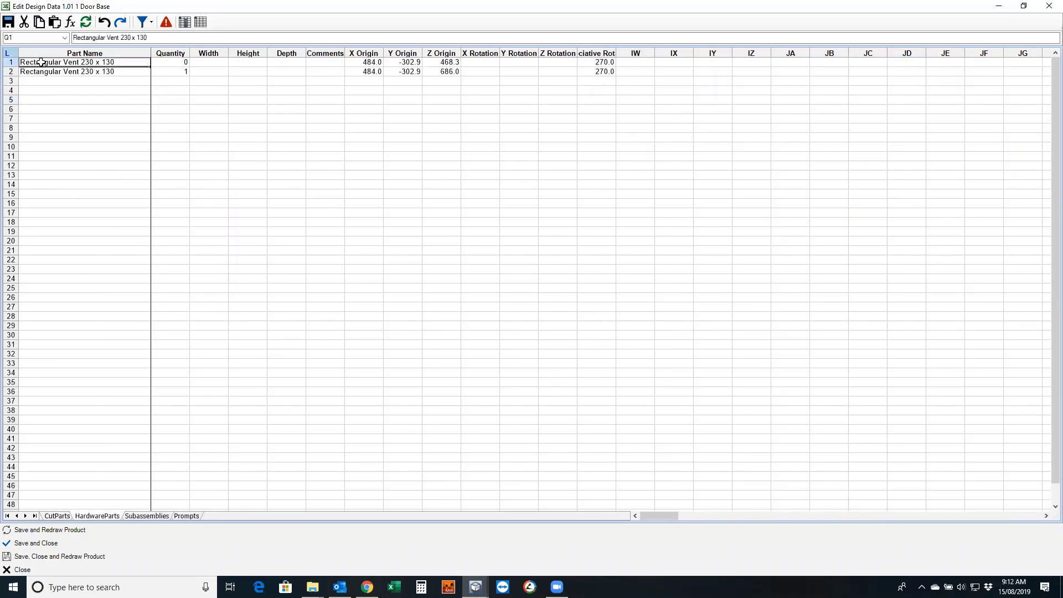
Examine the part name and quantity of the second Rectangular Vent 230 x 130 in the hardware parts
left_click(69, 73)
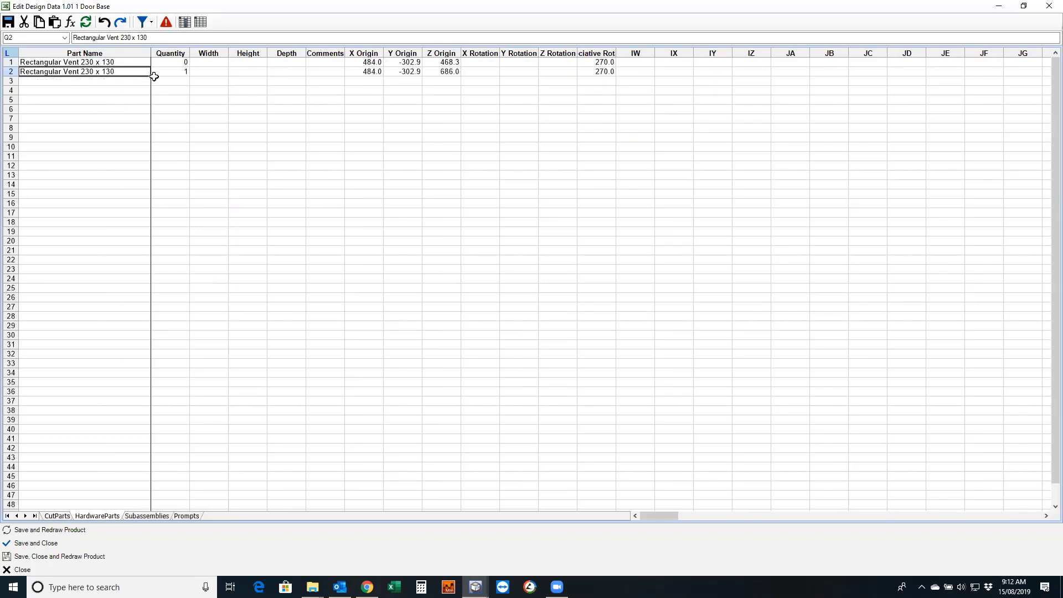
left_click(174, 74)
left_click(205, 74)
left_click(182, 73)
left_click(118, 74)
left_click(171, 73)
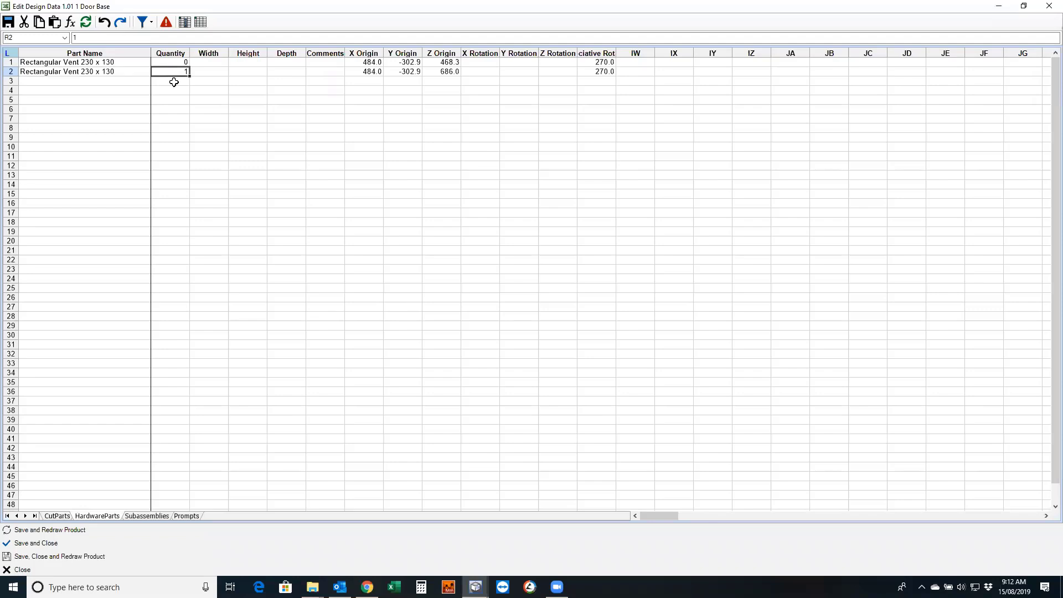
left_click(117, 73)
key("Down")
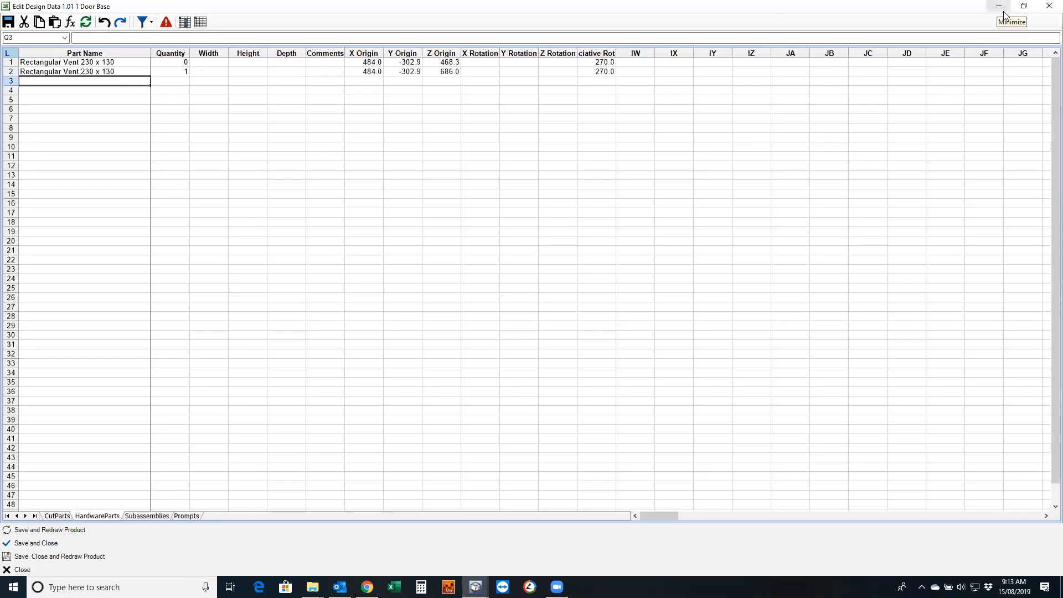
Close the design data, save the changes to the 1 Door Base, and redraw the cabinet in the Room 1 drawing
left_click(1046, 11)
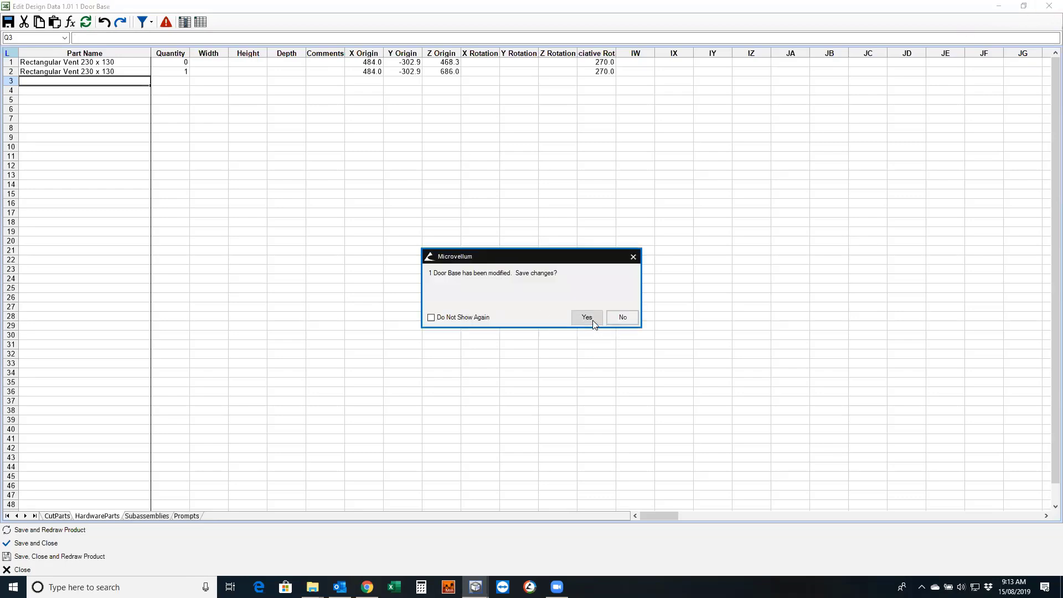
left_click(587, 319)
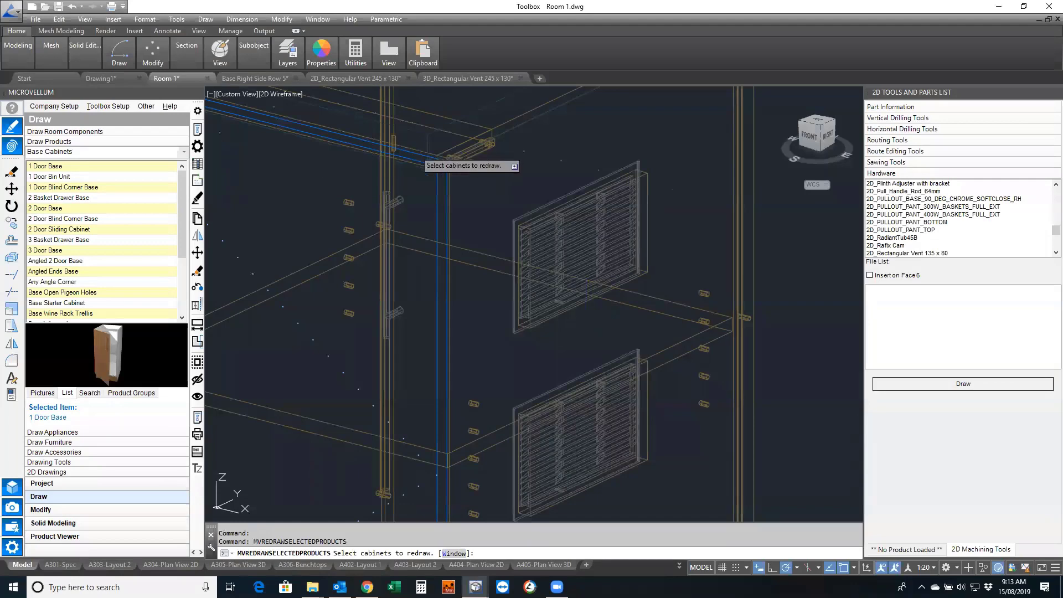
left_click(781, 225)
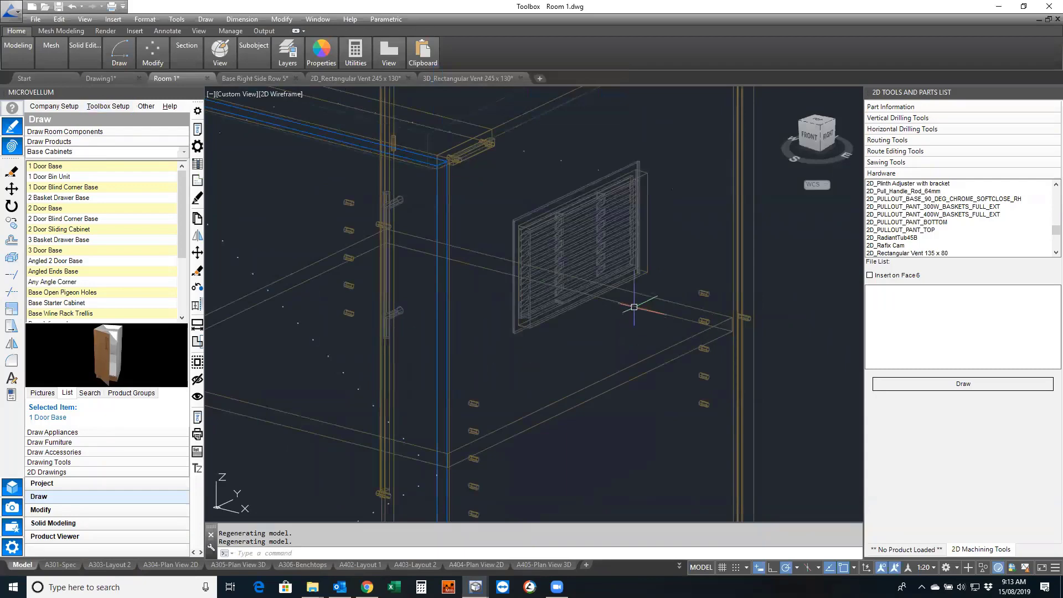
scroll(700, 304, "down", 2)
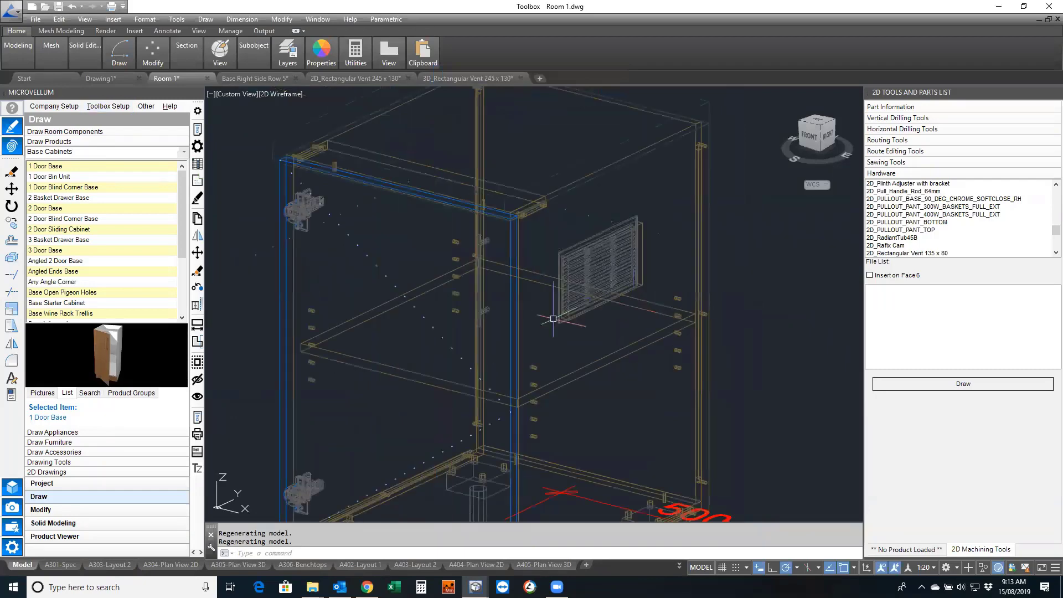
Open the materials of project specification group 1. Colour Selection A and expand the Vents category in the hardware library
left_click(106, 108)
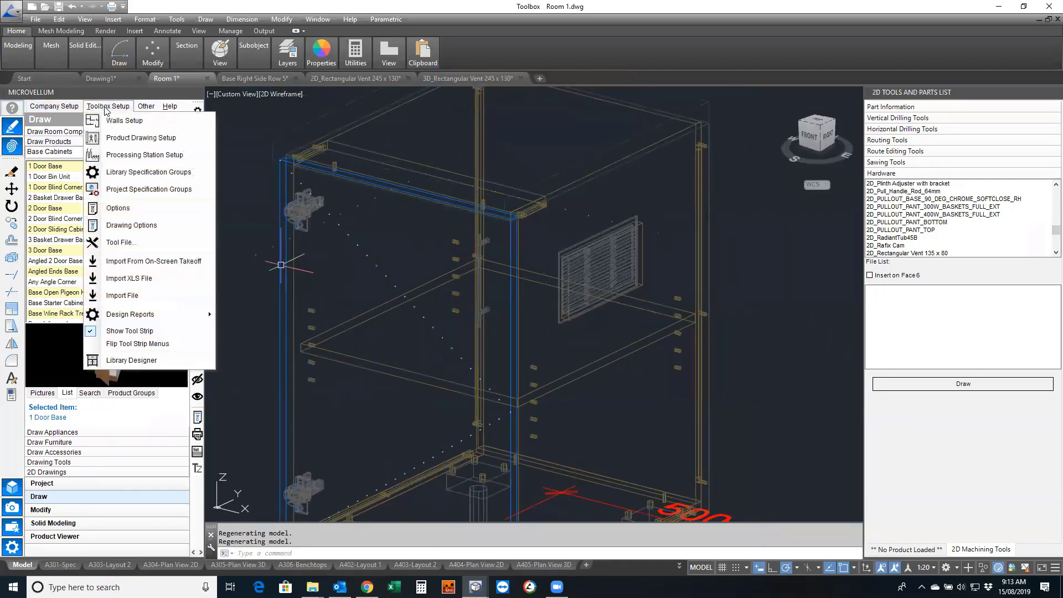
left_click(133, 191)
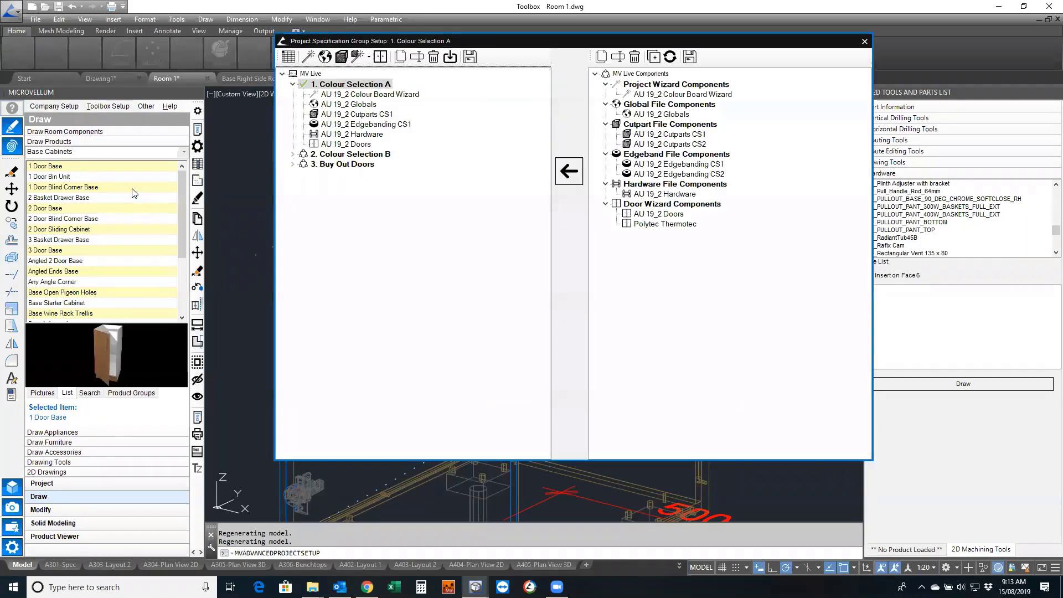
left_click(342, 56)
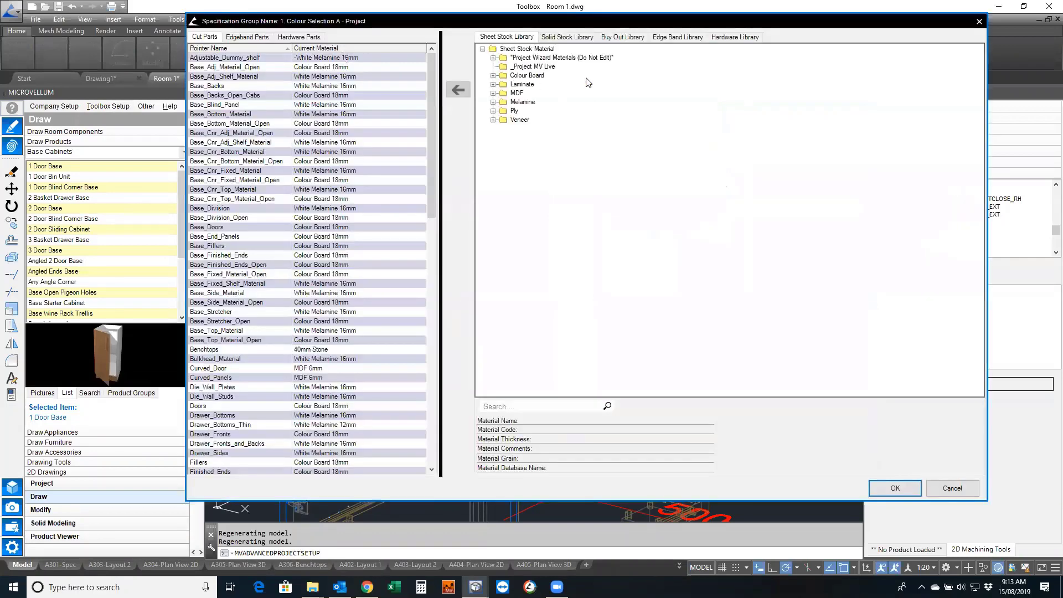
left_click(722, 38)
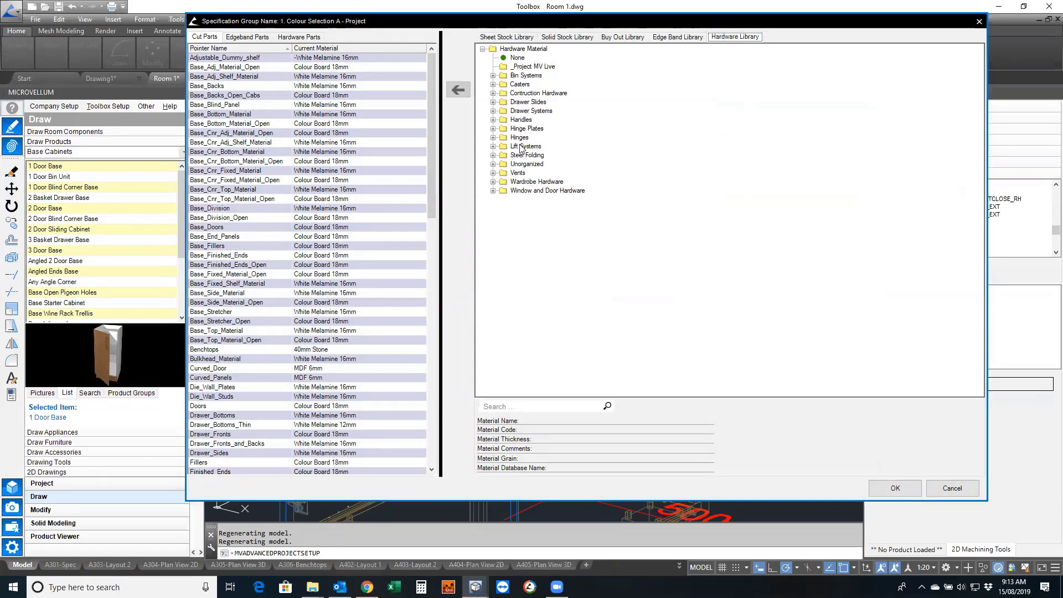
left_click(518, 174)
left_click(493, 173)
Open the hardware machine tokens of Rectangular Vent 230 x 130 and expand the CUTOUT5 token
left_click(557, 199)
left_click(558, 191)
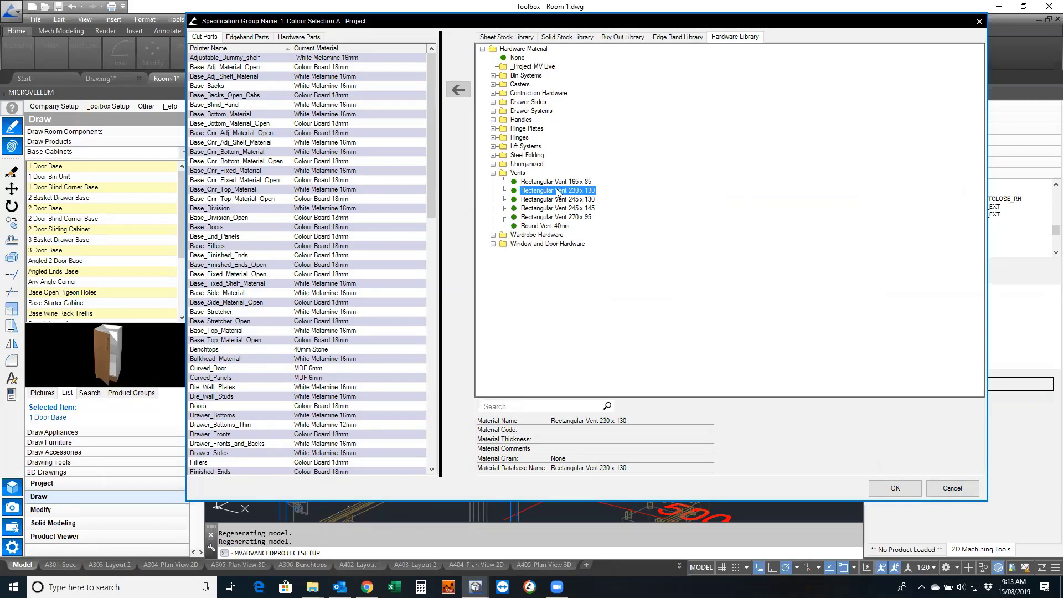
right_click(562, 193)
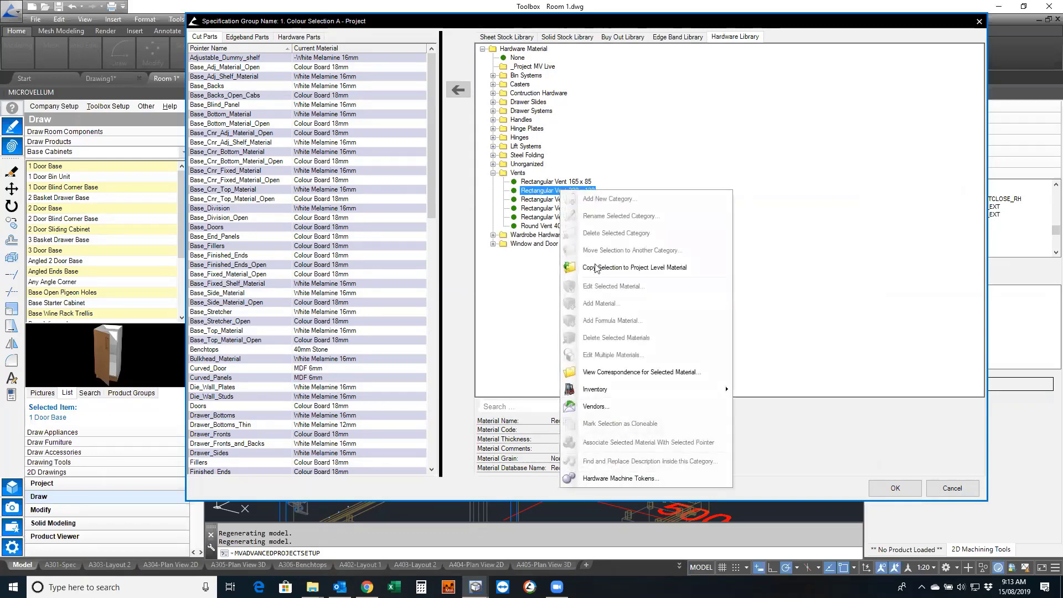
left_click(534, 193)
right_click(535, 193)
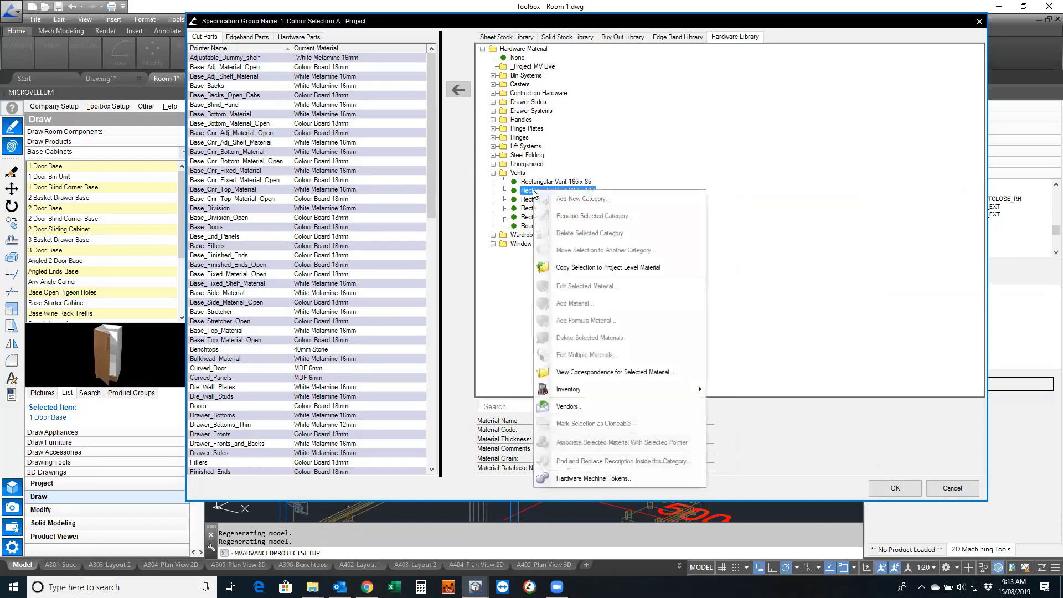
left_click(569, 478)
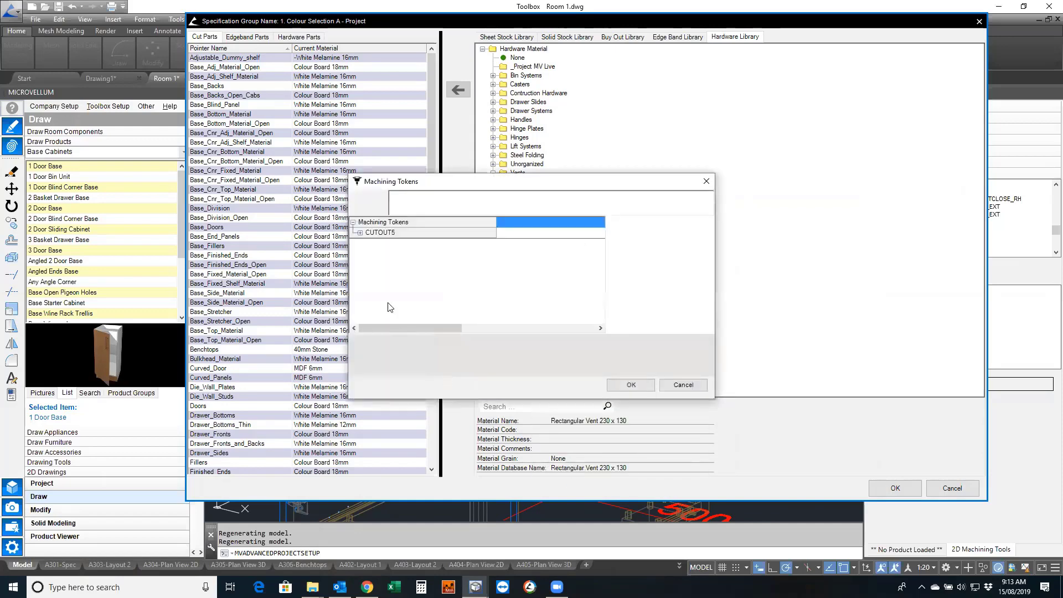
left_click_drag(468, 178, 566, 70)
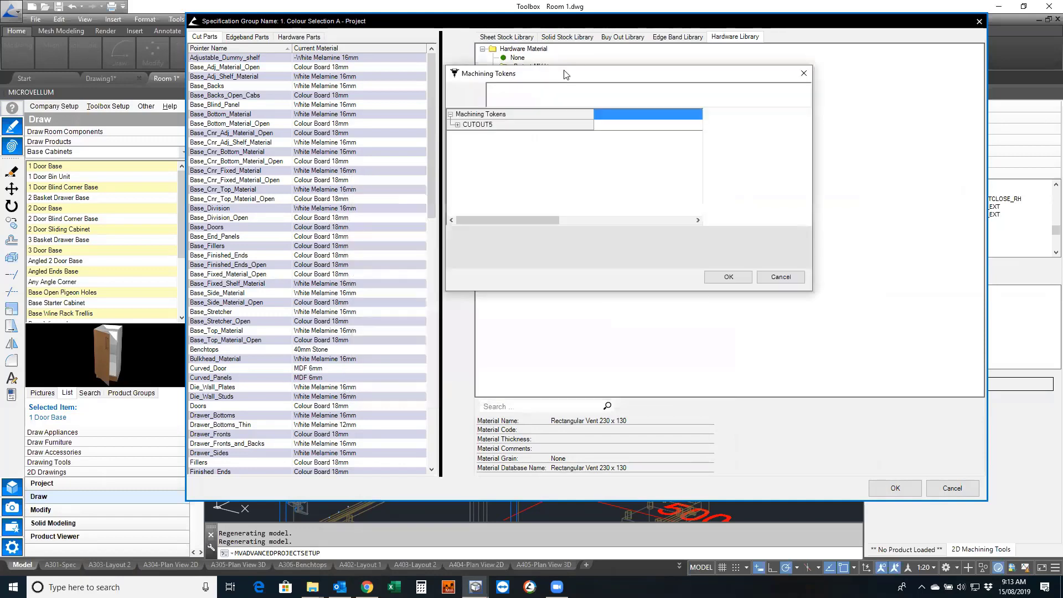
left_click(457, 126)
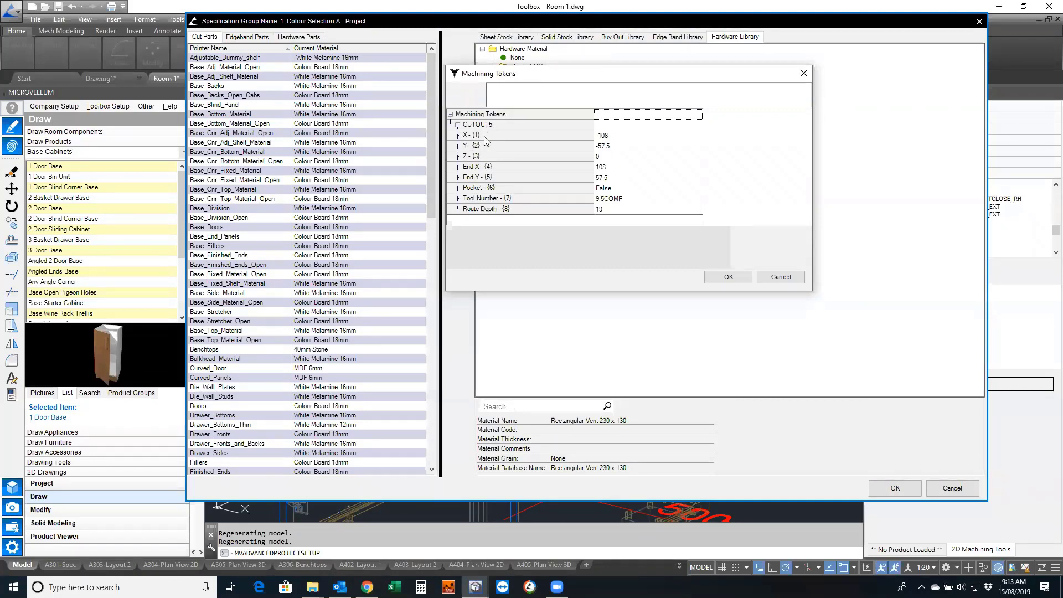
Examine the CUTOUT5 token's corner dimensions, tool number and route depth, and close the tokens without changing them
left_click(604, 135)
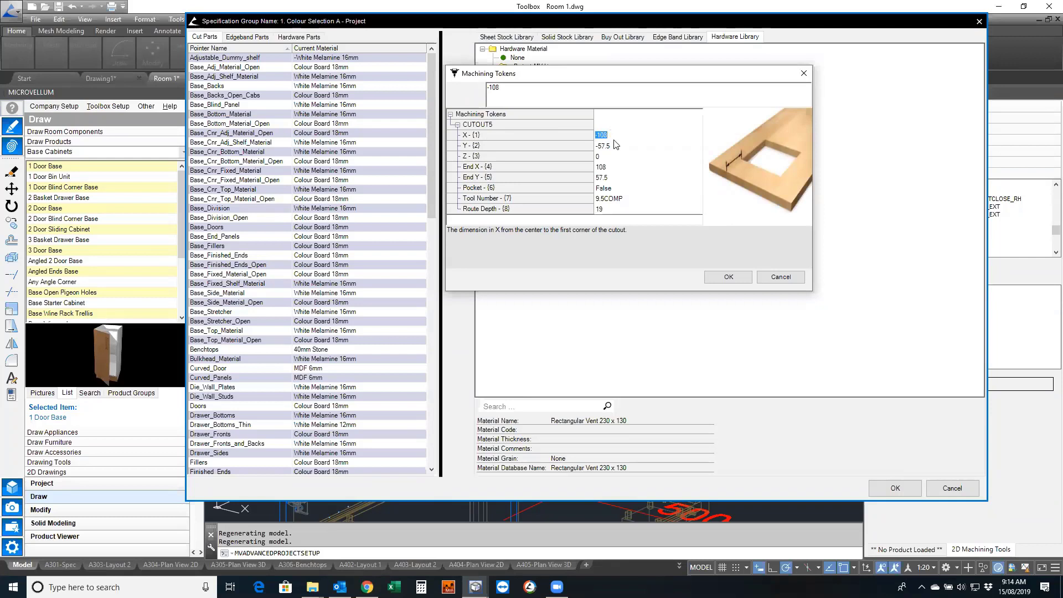
left_click(615, 146)
left_click(617, 167)
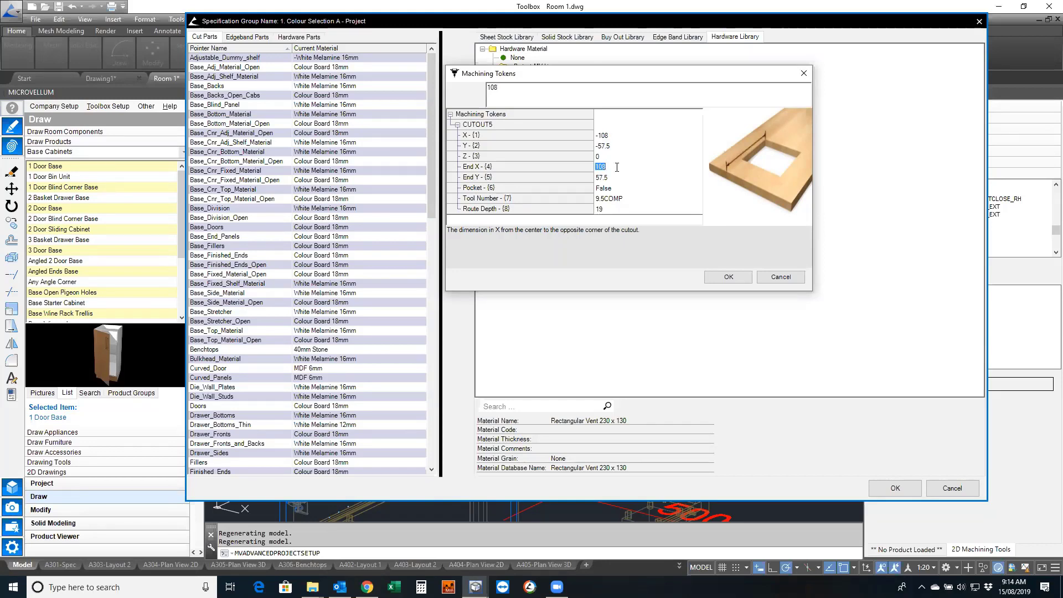
left_click(620, 176)
left_click(634, 198)
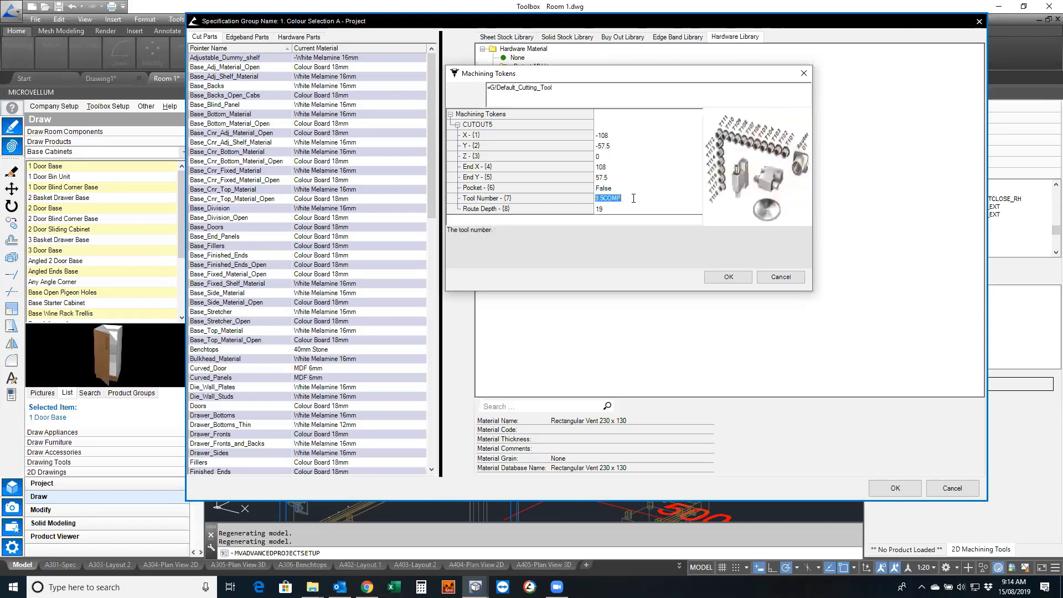
left_click(614, 210)
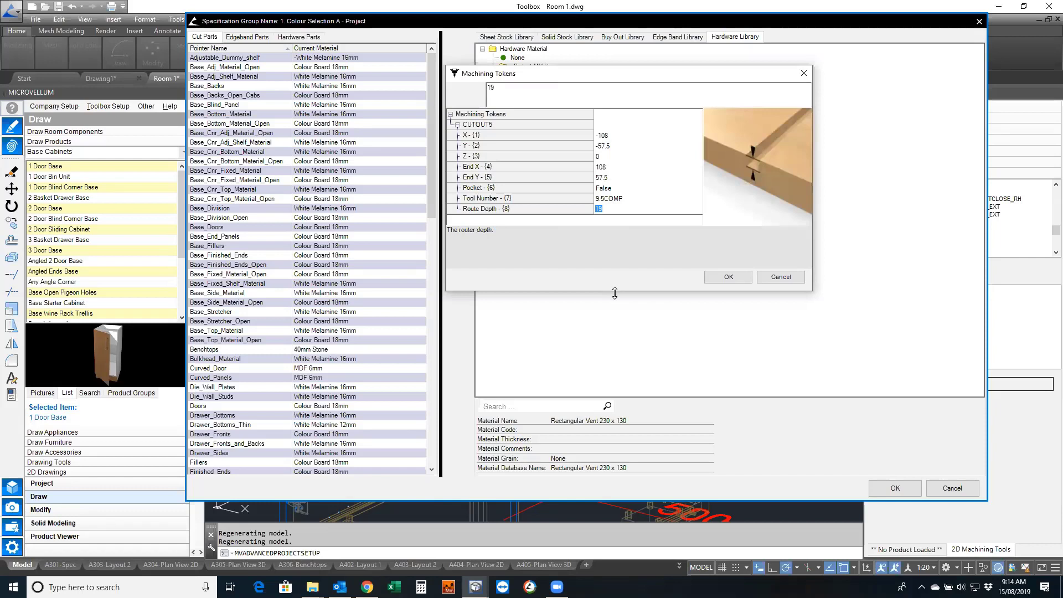
left_click_drag(615, 292, 615, 334)
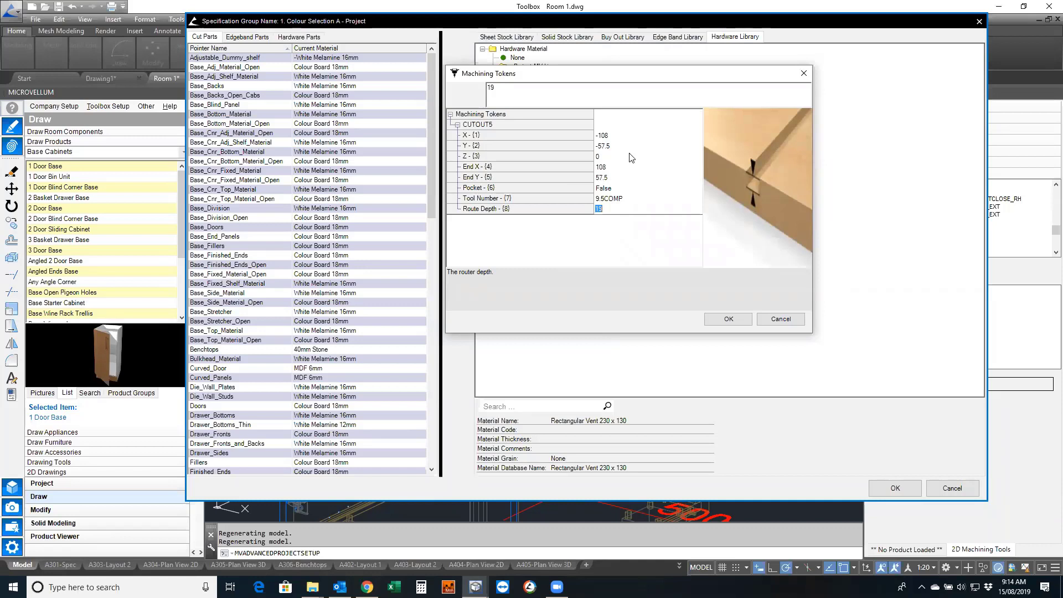
left_click(610, 135)
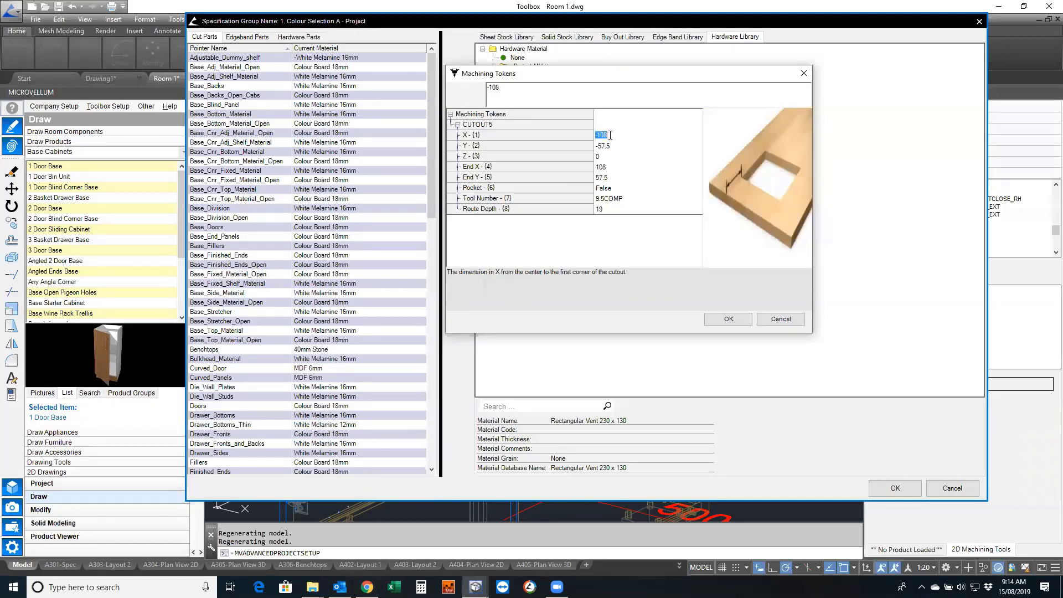
left_click(617, 146)
left_click_drag(570, 75, 709, 87)
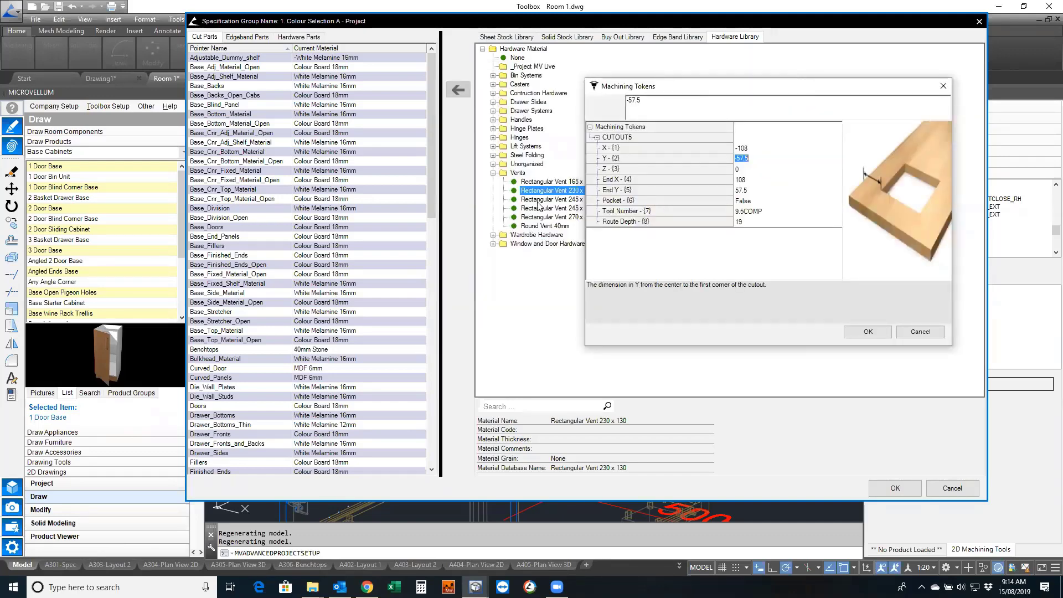
left_click(910, 331)
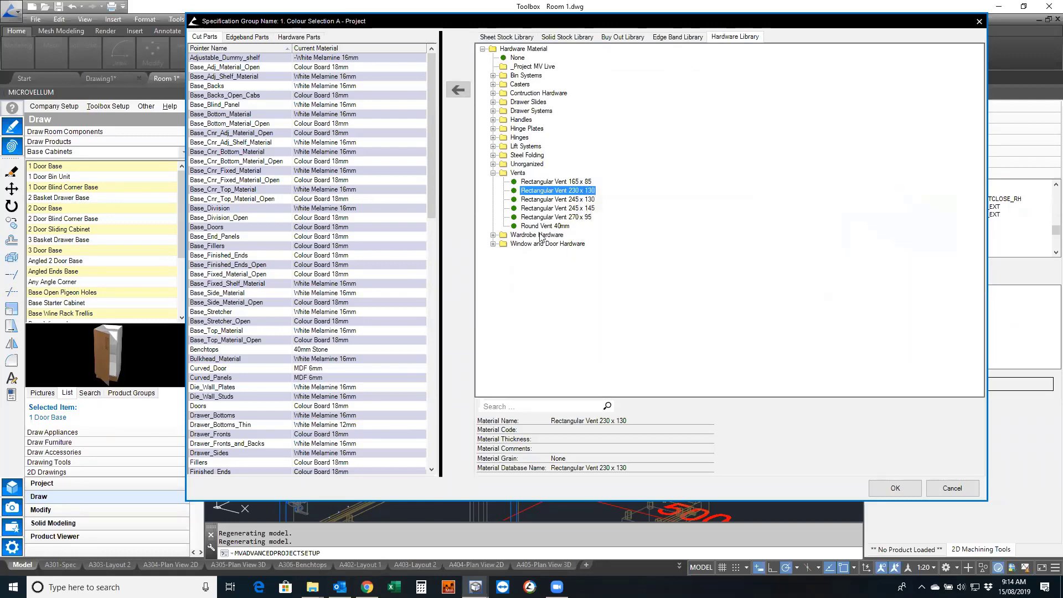
Review the ROUTEDHOLE machining token of Round Vent 40mm and close it without changes
left_click(545, 227)
right_click(545, 226)
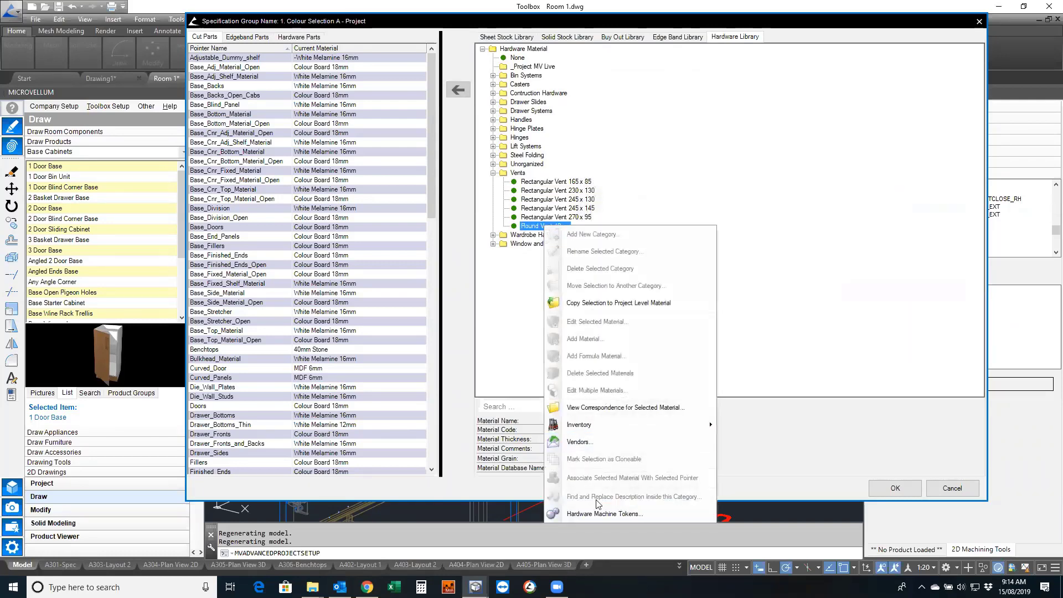
left_click(607, 515)
left_click(360, 233)
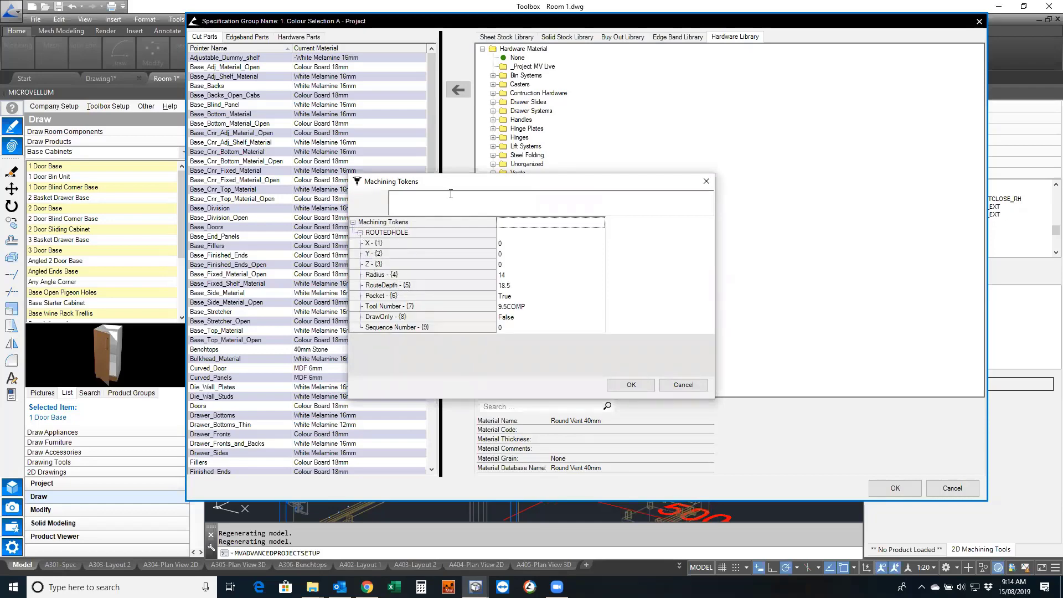
left_click_drag(456, 184, 480, 94)
left_click(412, 163)
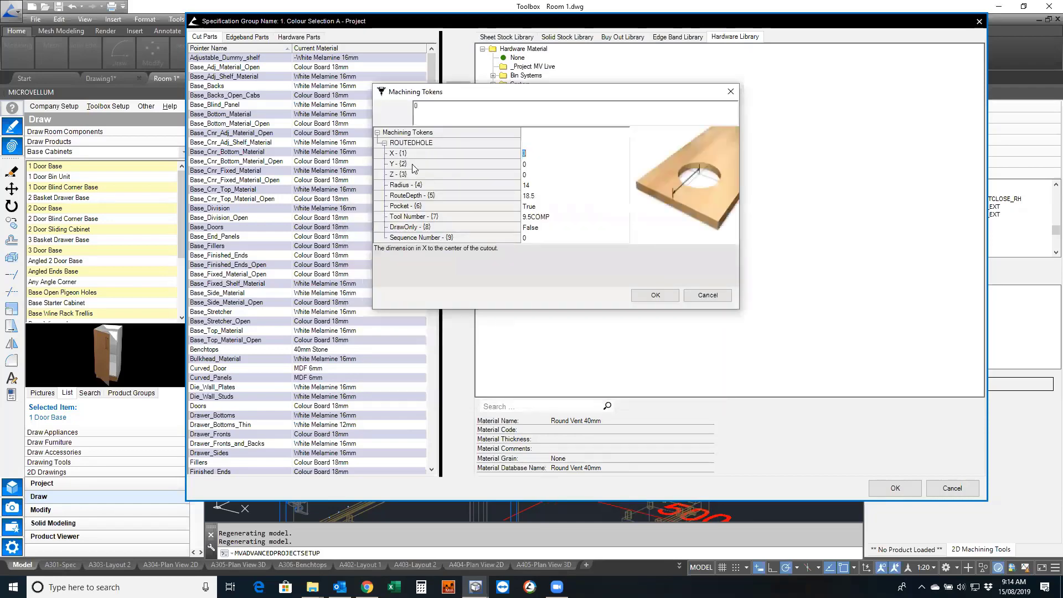
left_click(422, 175)
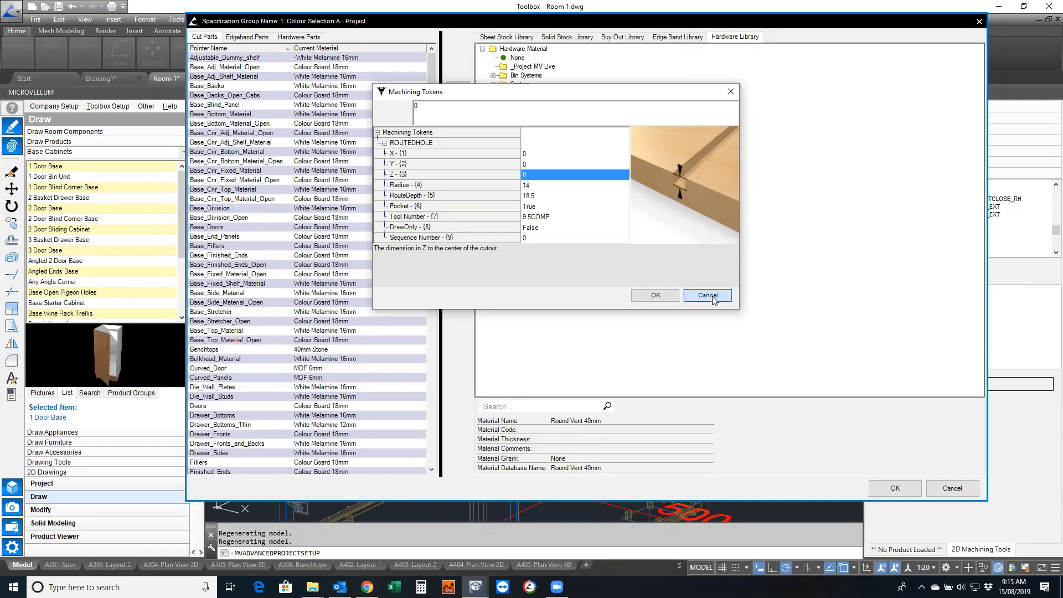
left_click(713, 296)
Copy Rectangular Vent 165 x 85 once to the project-level materials and open the copy for editing
left_click(546, 200)
left_click(553, 217)
left_click(554, 226)
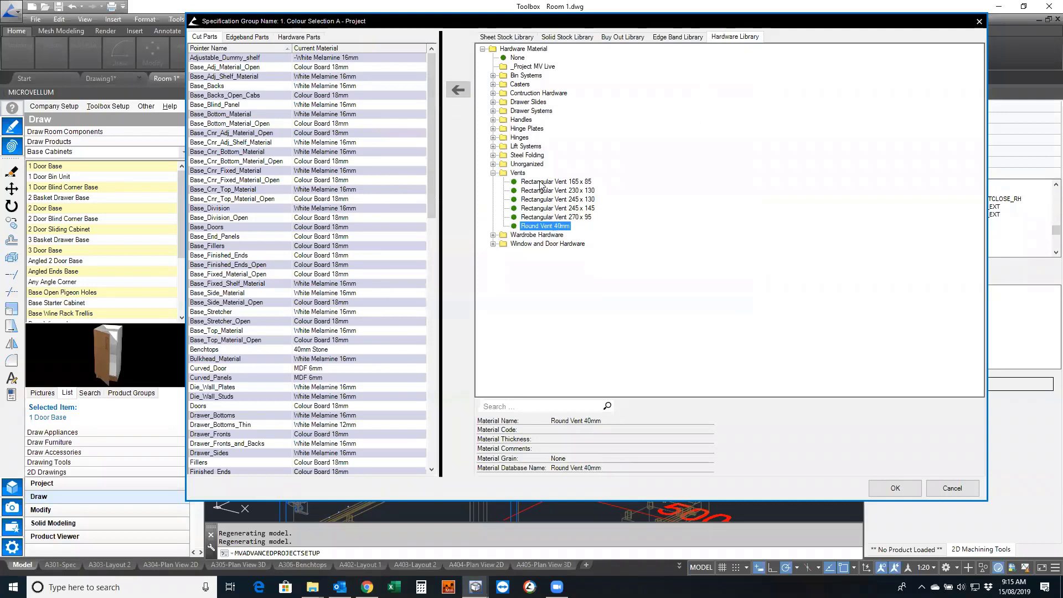
left_click(548, 183)
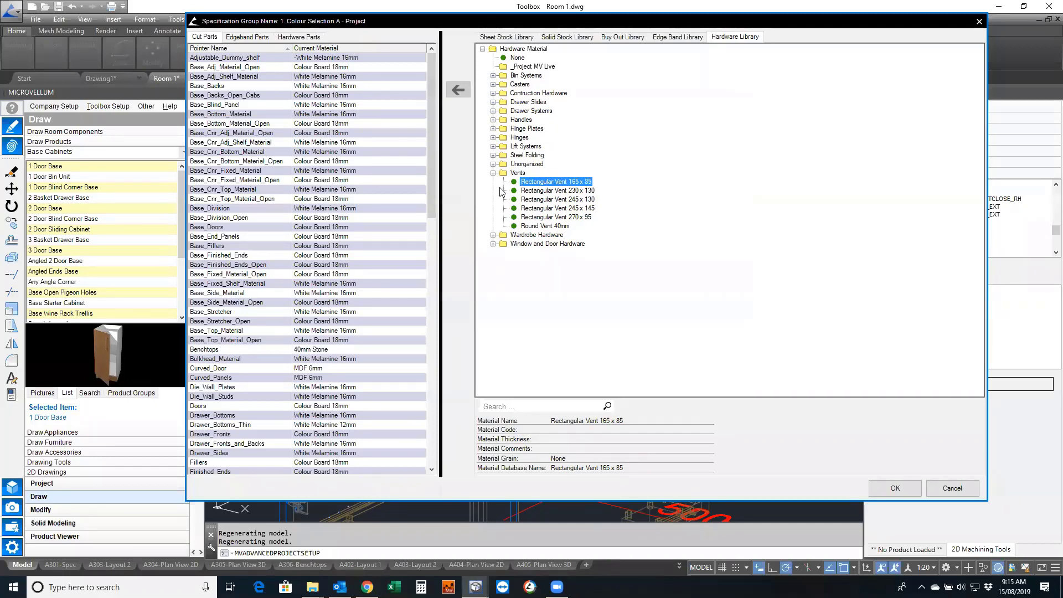
right_click(547, 182)
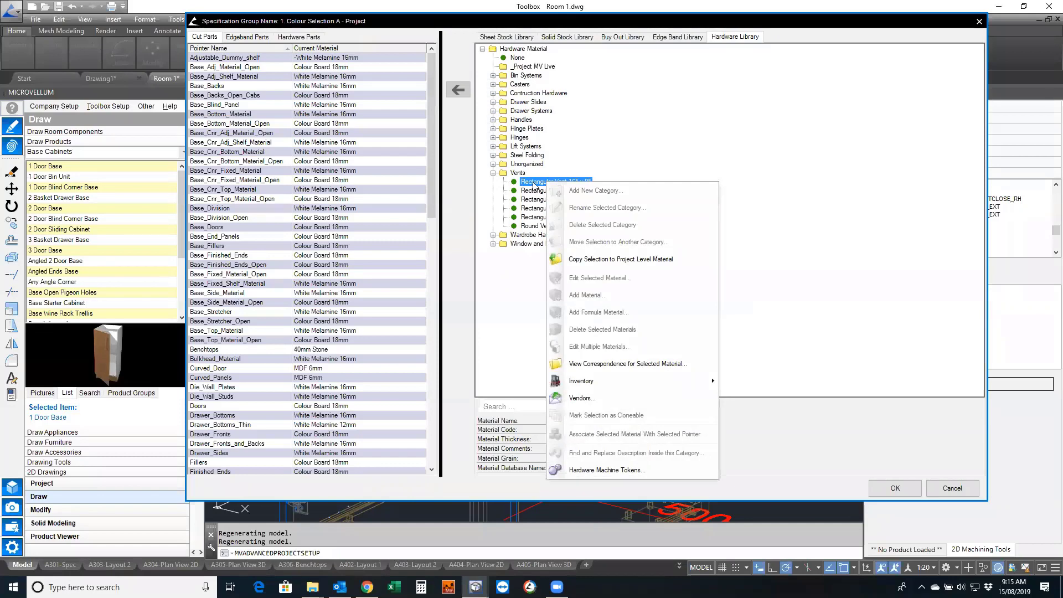
left_click(584, 260)
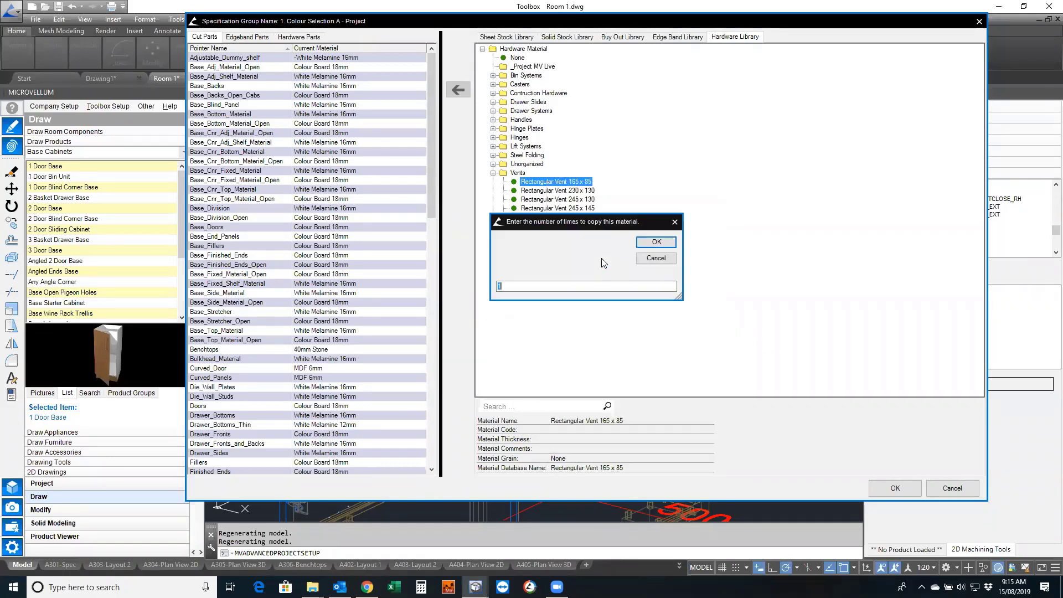
left_click(649, 244)
right_click(543, 80)
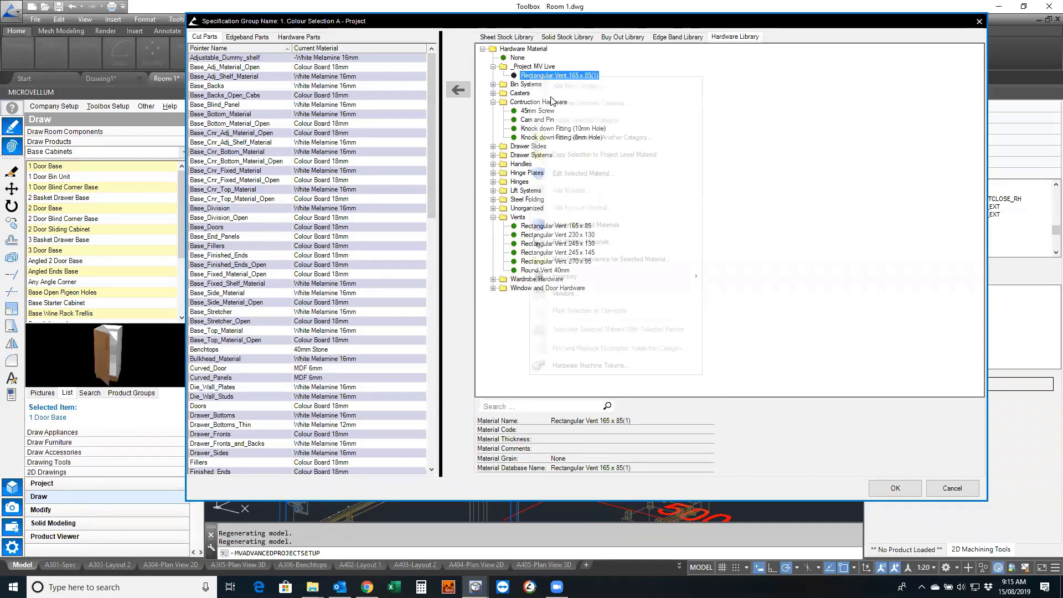
left_click(573, 173)
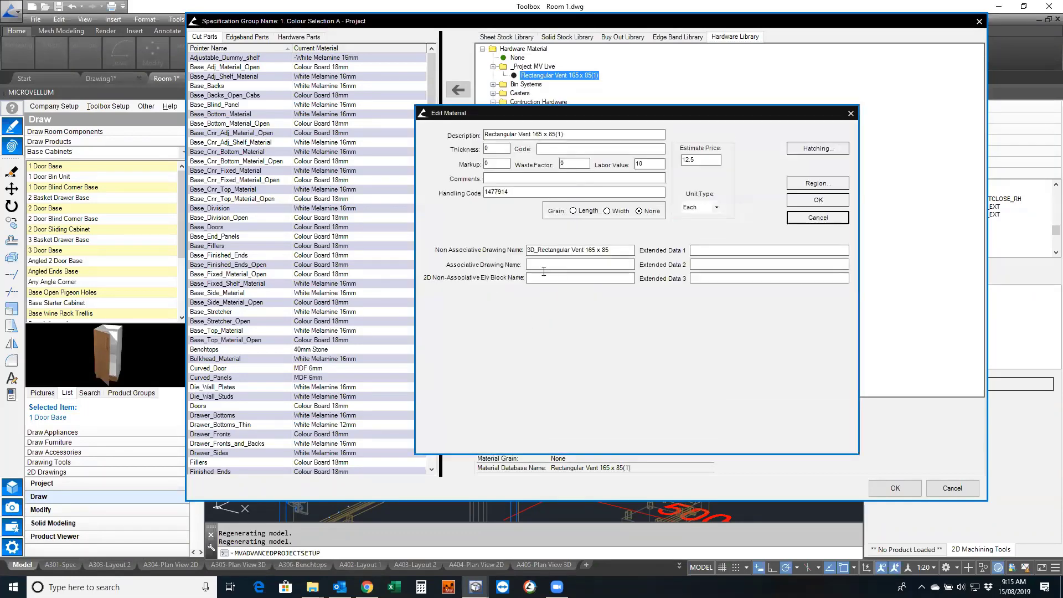
Review the copied vent's non-associative drawing name, handling code and estimate price, and close its material properties without saving
left_click_drag(620, 251, 503, 253)
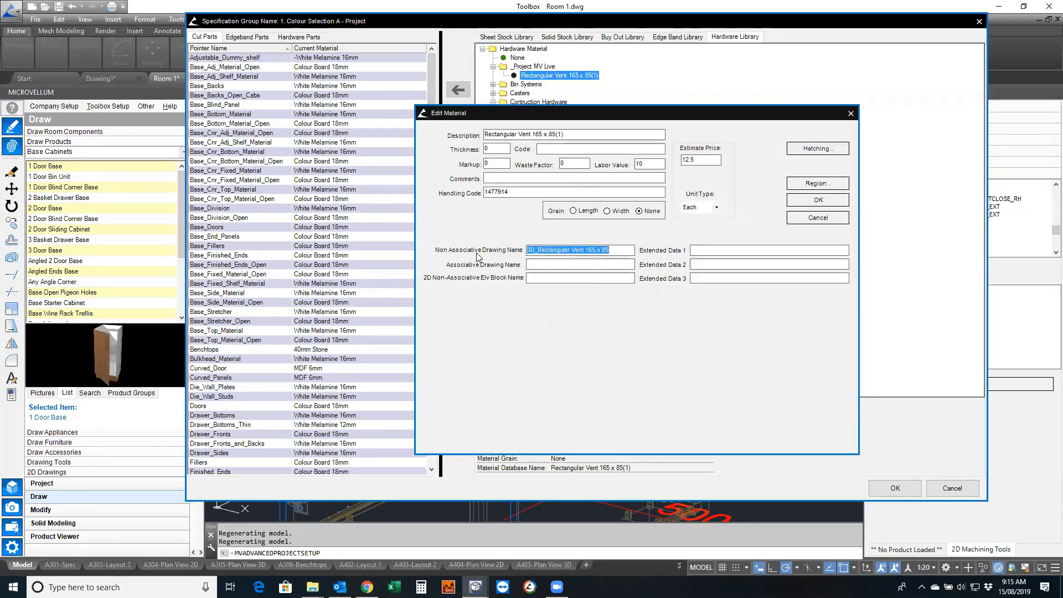
left_click(615, 252)
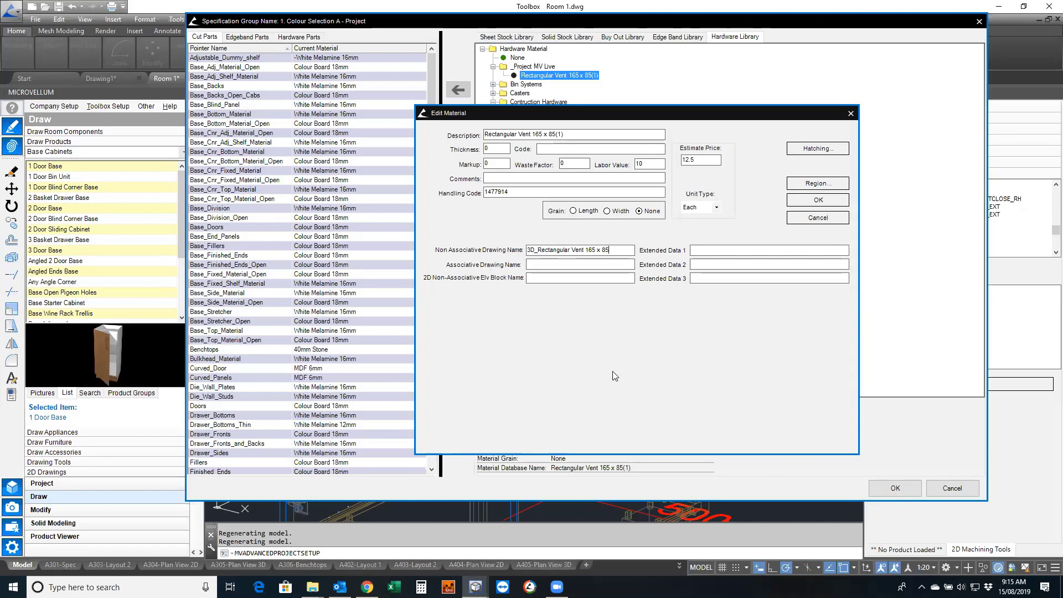
left_click(513, 191)
double_click(703, 164)
left_click(709, 162)
key("Tab")
type("10")
left_click(822, 219)
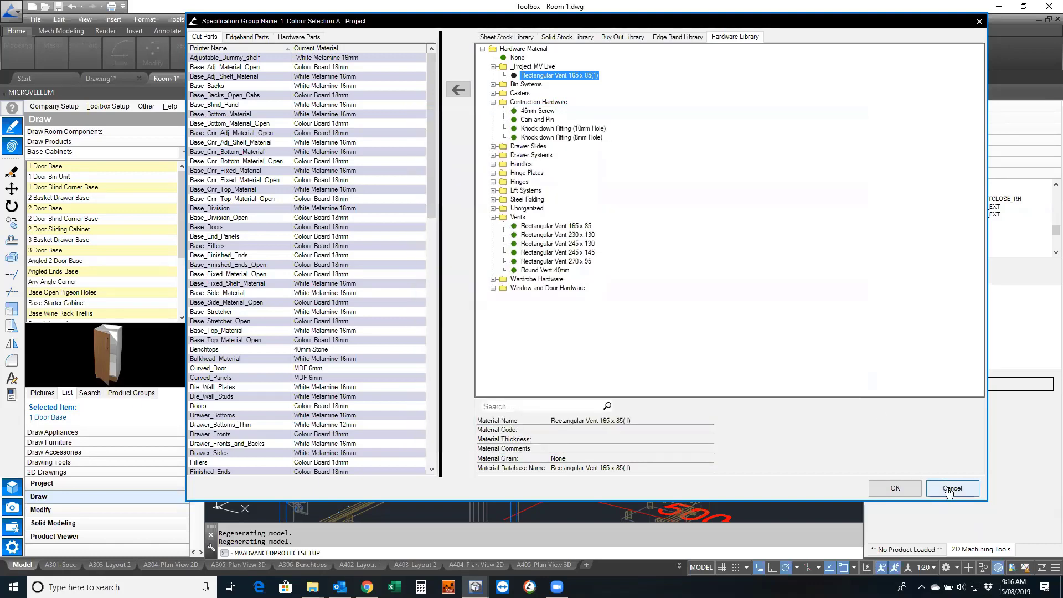
Cancel the specification group material editor and close the project specification group setup to return to the room drawing
left_click_drag(411, 22, 392, 54)
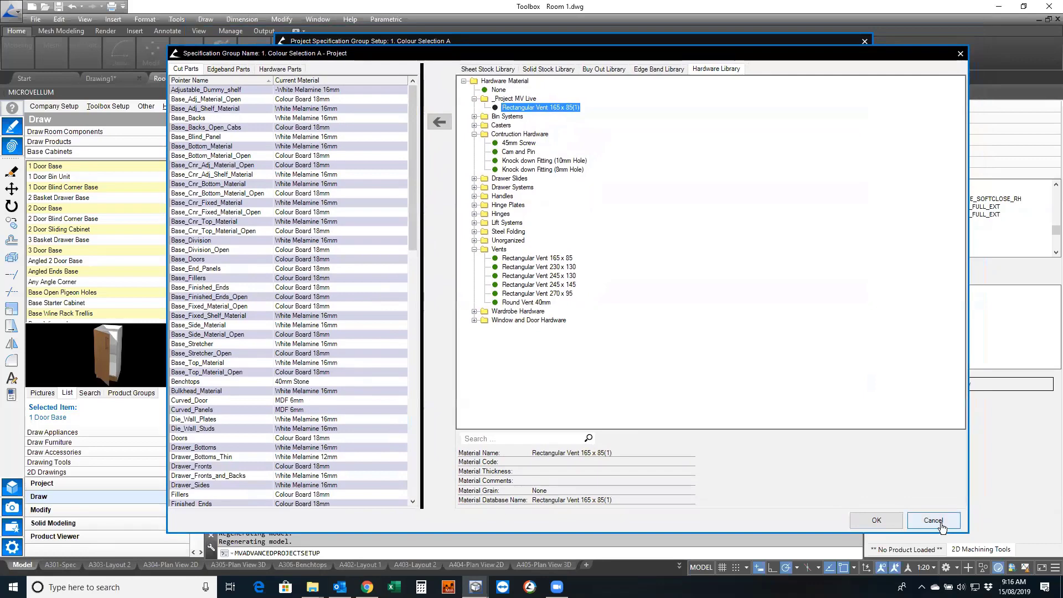
left_click(941, 527)
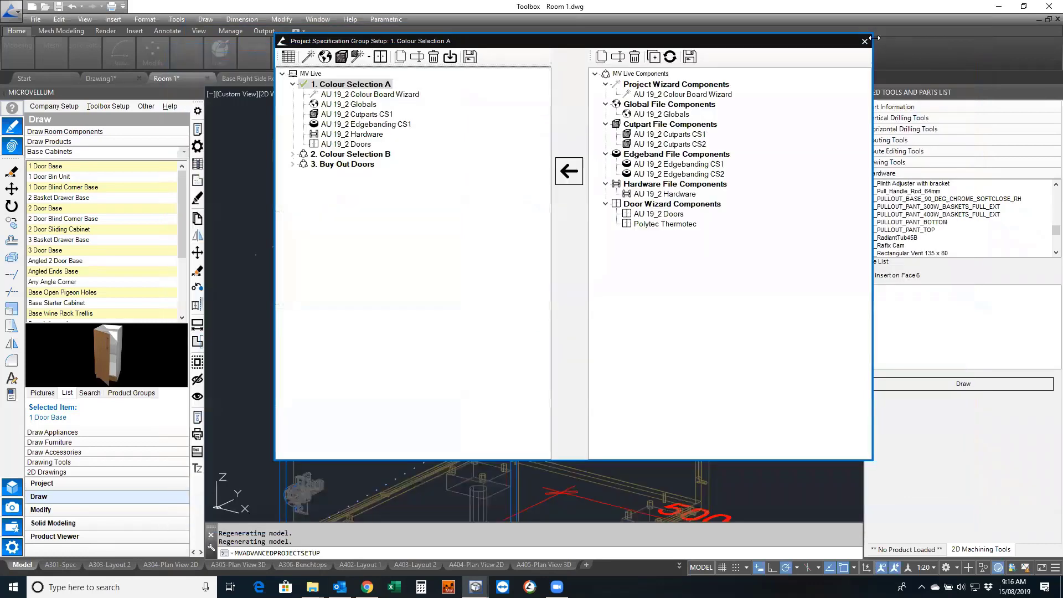
left_click(865, 44)
Open the base cabinet's right side part as a 2D drawing and show its 2D machining tools
scroll(611, 397, "down", 4)
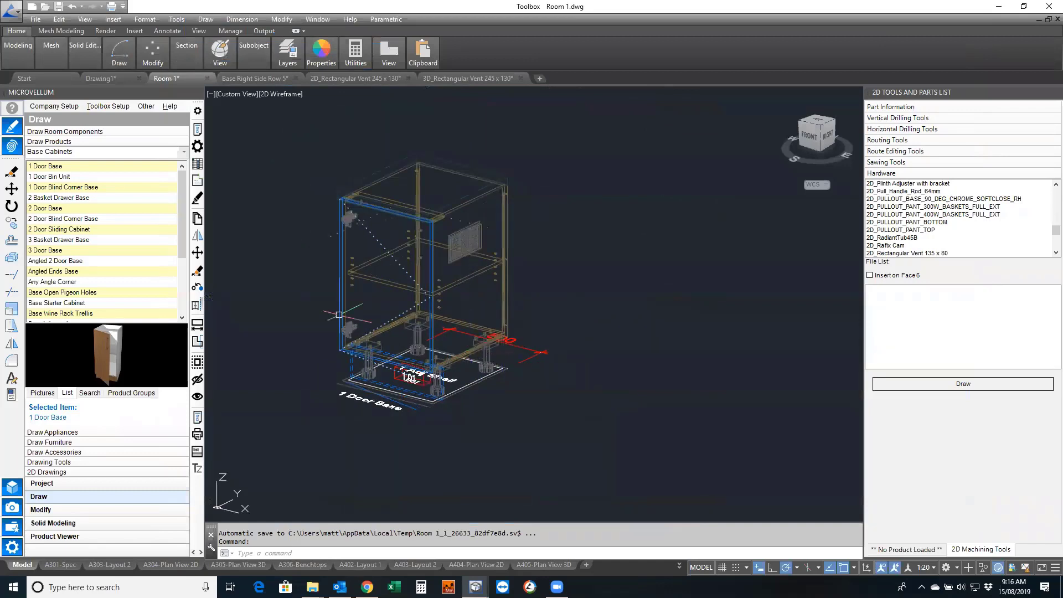
left_click(197, 181)
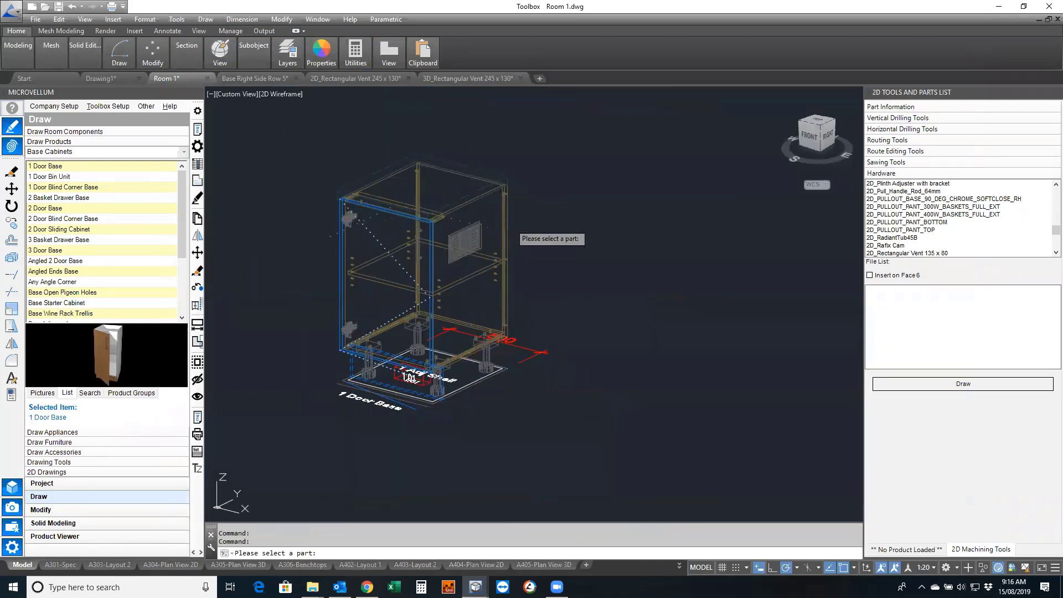
left_click(507, 224)
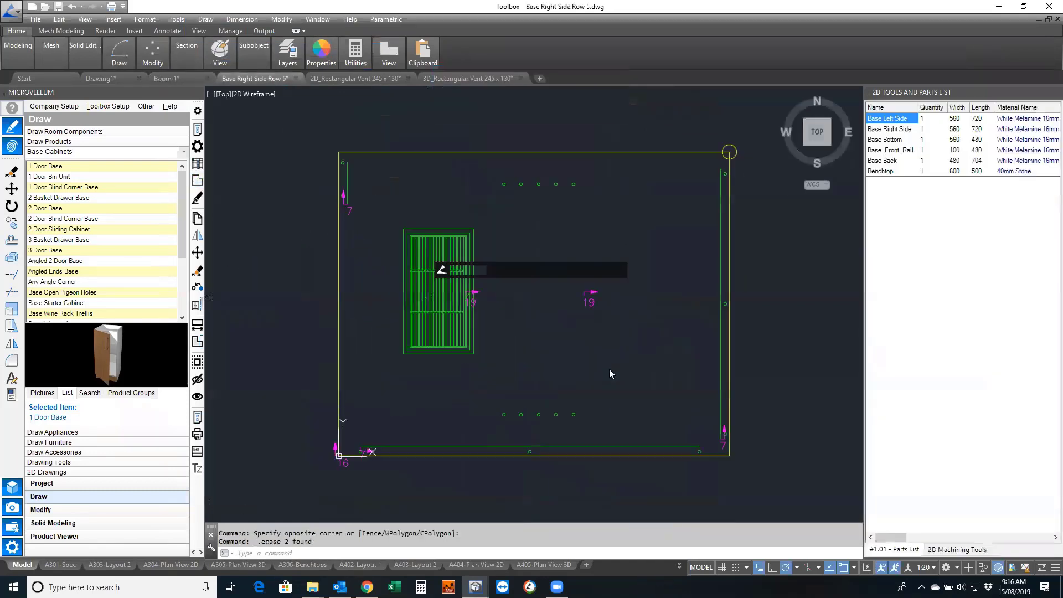
left_click(956, 550)
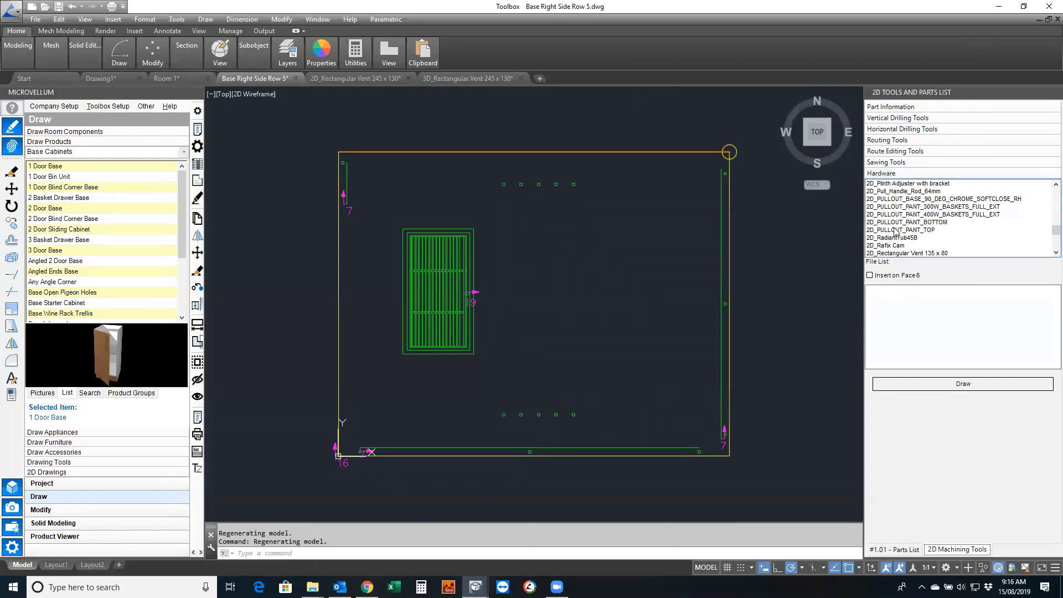
Place the 2D_GPO hardware on the right side panel, between the vent and the far end, rotated 90 degrees
scroll(1048, 228, "up", 3)
scroll(1048, 225, "up", 5)
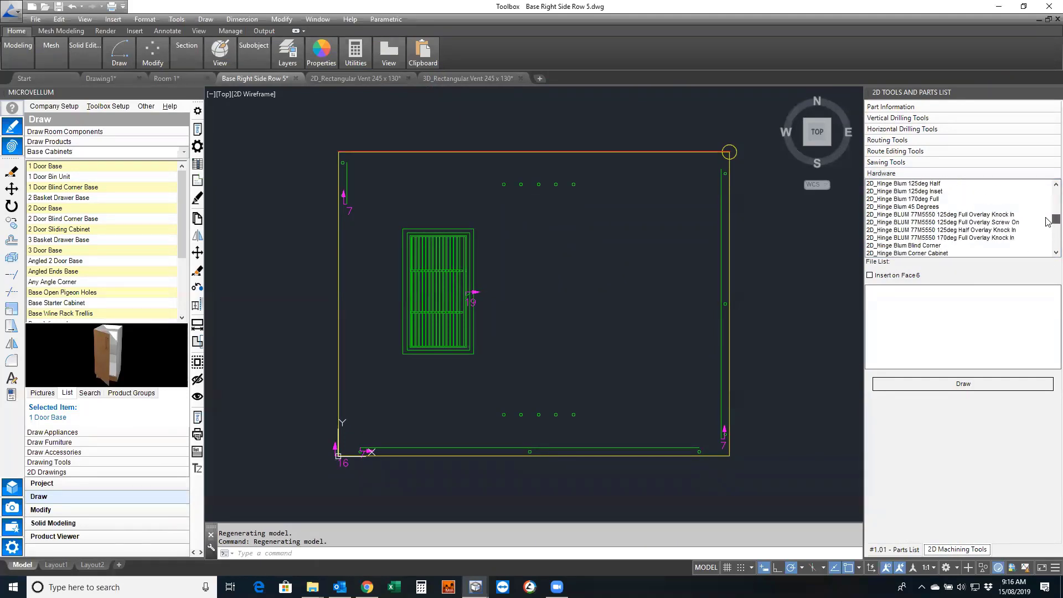
scroll(1048, 216, "up", 5)
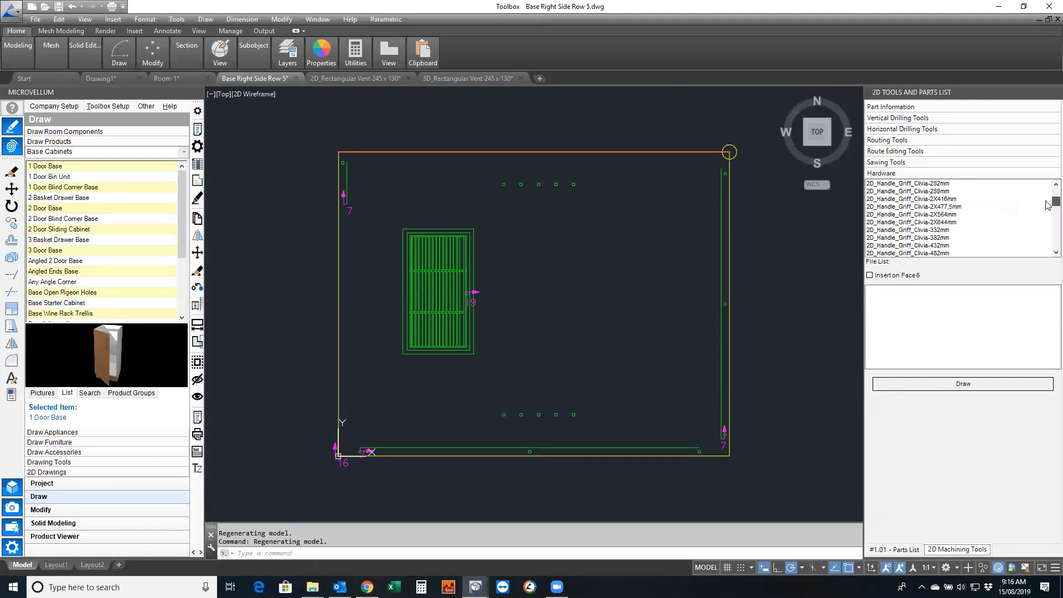
scroll(1048, 200, "up", 5)
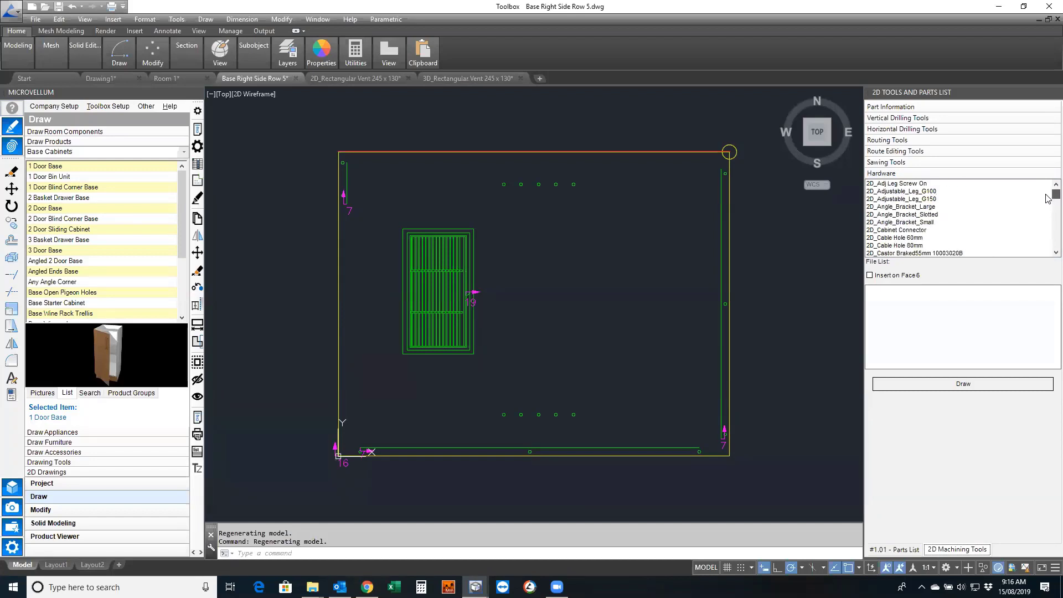
scroll(1048, 195, "up", 2)
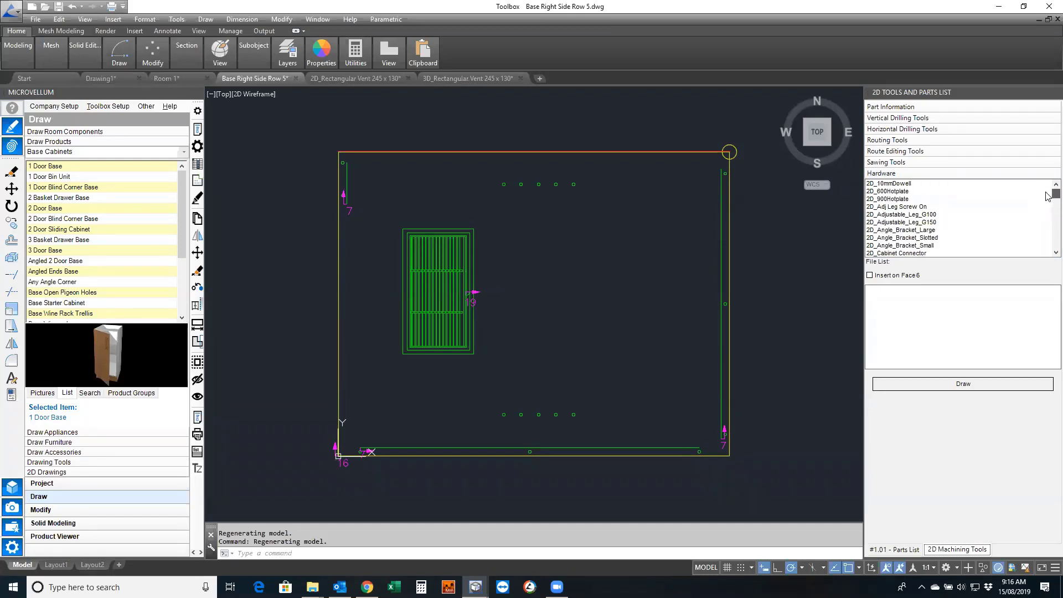
scroll(1047, 210, "down", 5)
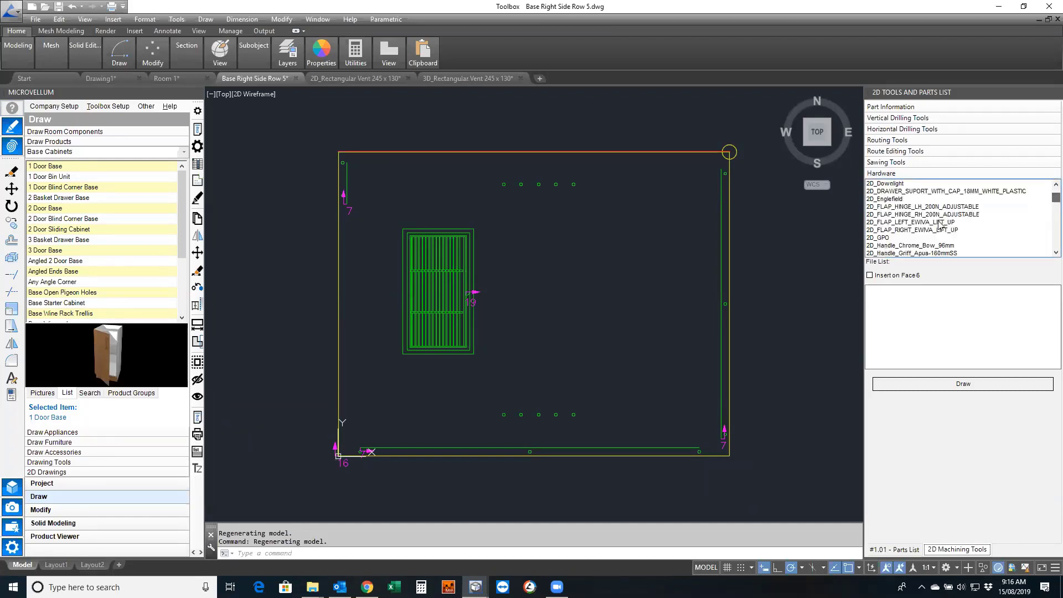
left_click(881, 237)
left_click(961, 383)
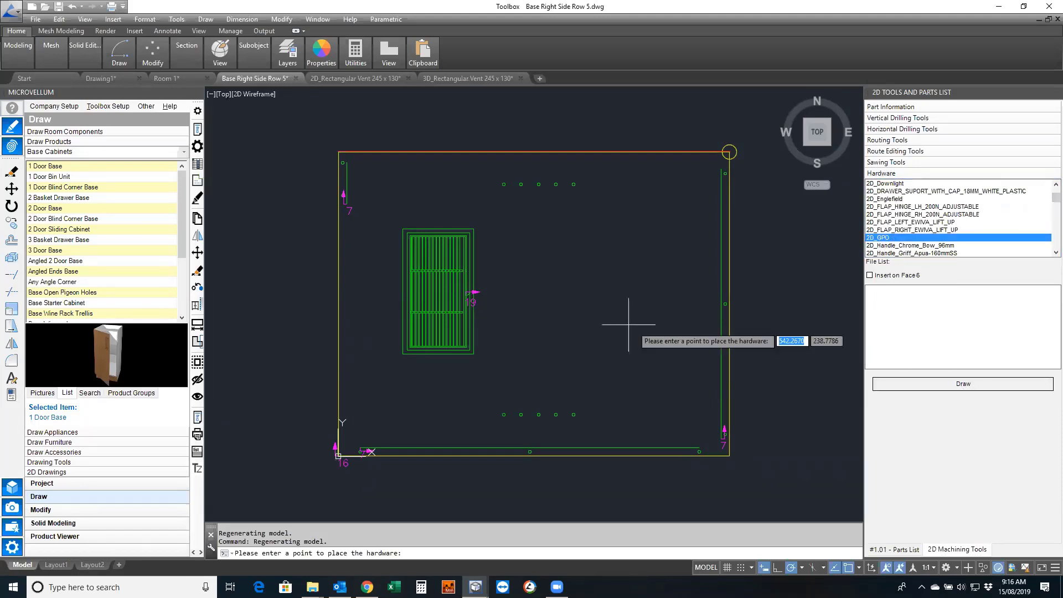
left_click(627, 293)
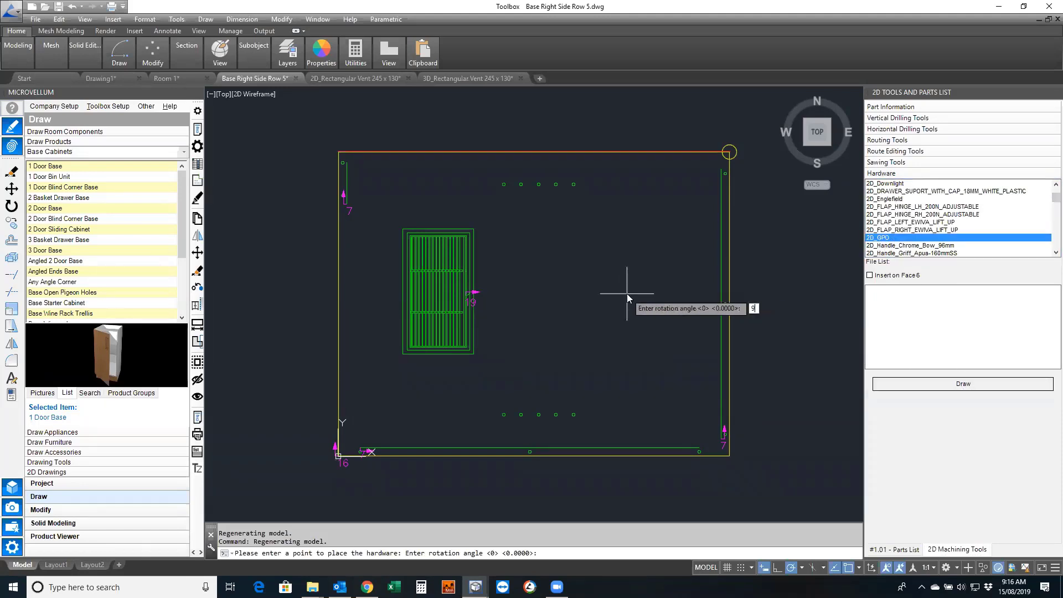
type("90")
key("Return")
Update the current part and redraw the product, and inspect the GPO on the cabinet's side in the 3D model
scroll(654, 303, "up", 4)
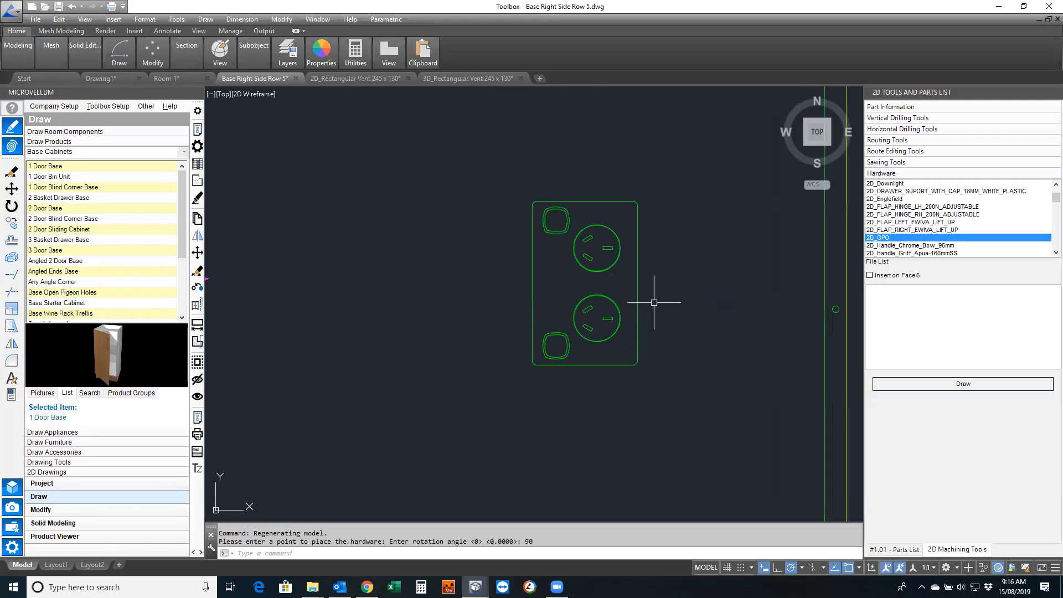
scroll(609, 383, "down", 4)
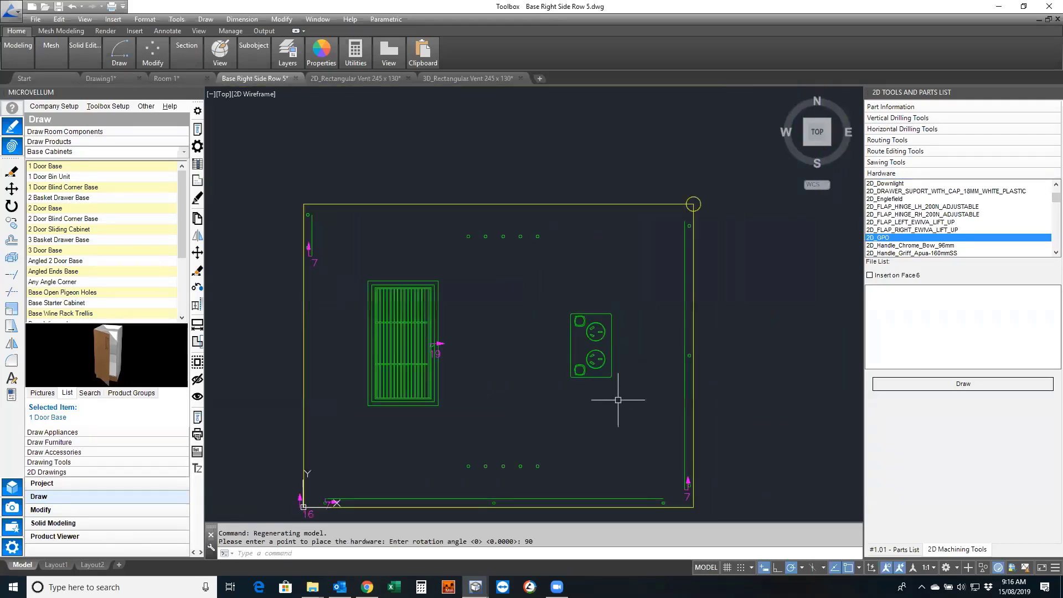
middle_click_drag(618, 400, 595, 366)
middle_click_drag(718, 388, 693, 360)
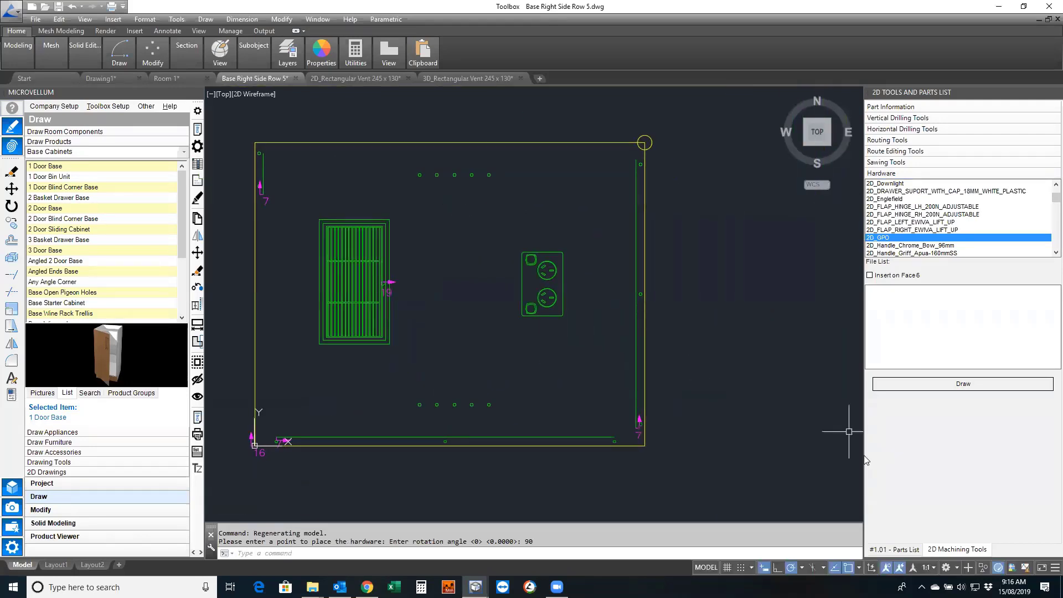
left_click(909, 548)
right_click(908, 243)
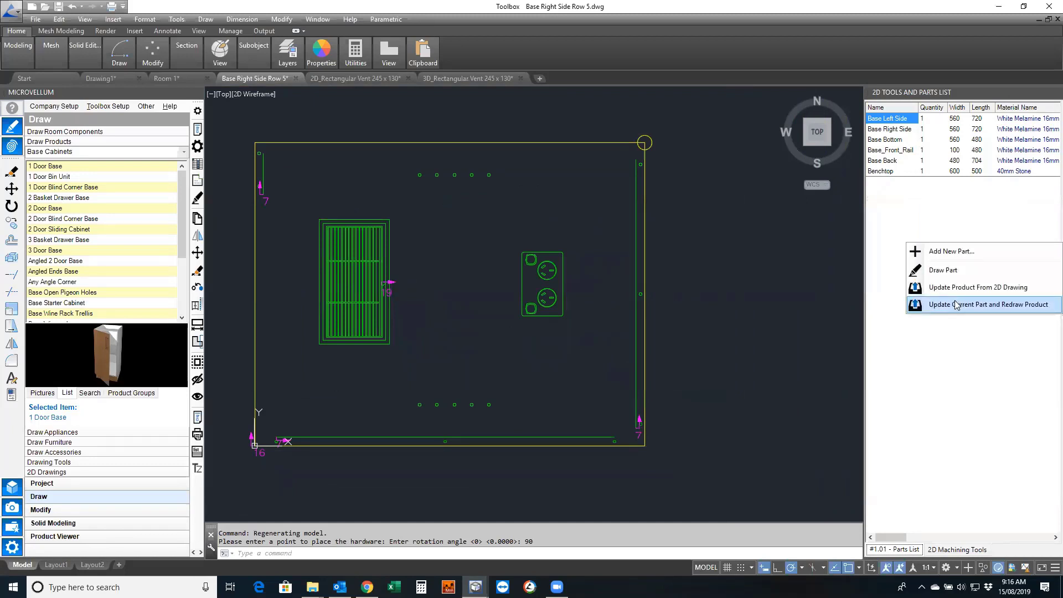
left_click(957, 304)
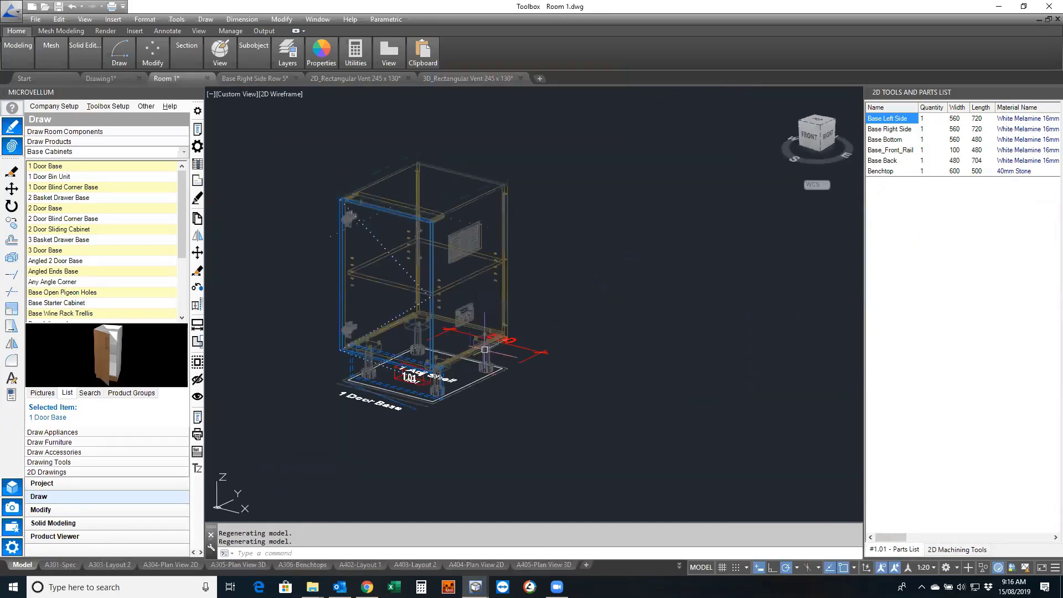
scroll(451, 327, "up", 8)
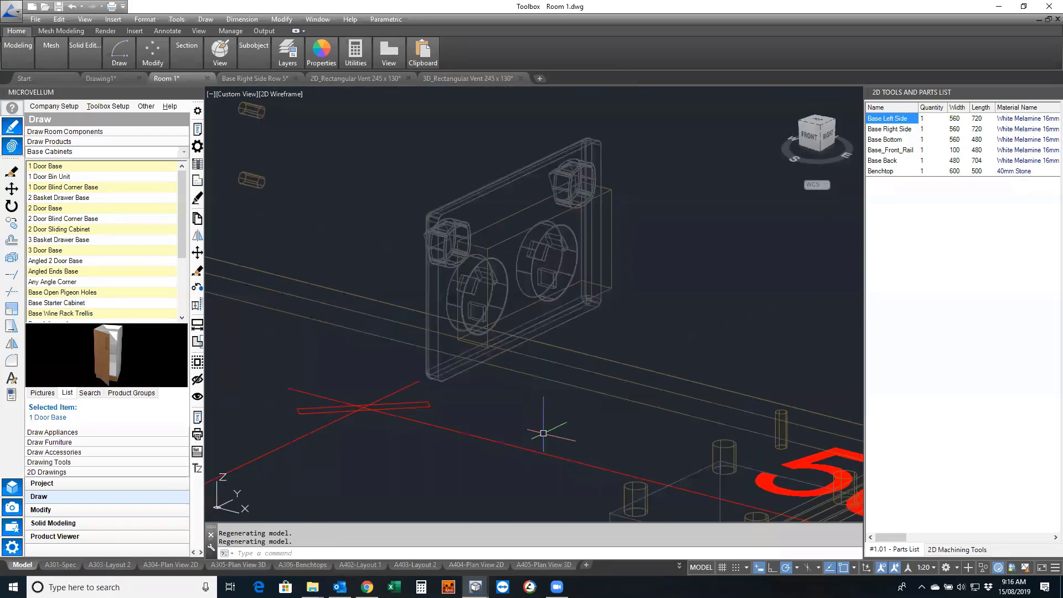
scroll(565, 420, "down", 8)
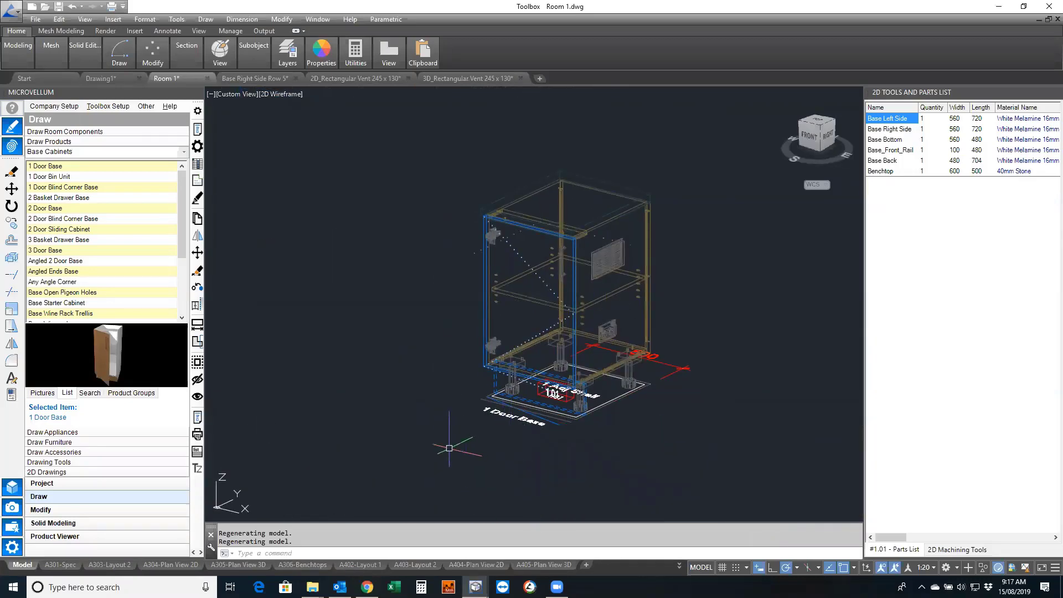
Browse the product categories and switch the product library to Upper Cabinets Accessories
middle_click_drag(469, 350, 388, 348)
middle_click_drag(389, 360, 364, 385)
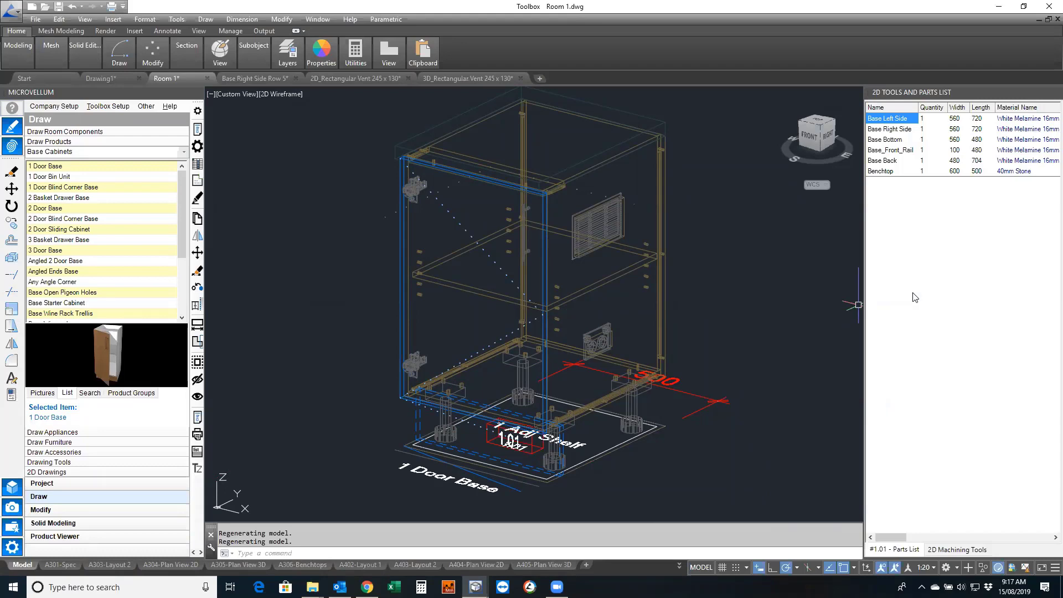
scroll(743, 321, "down", 5)
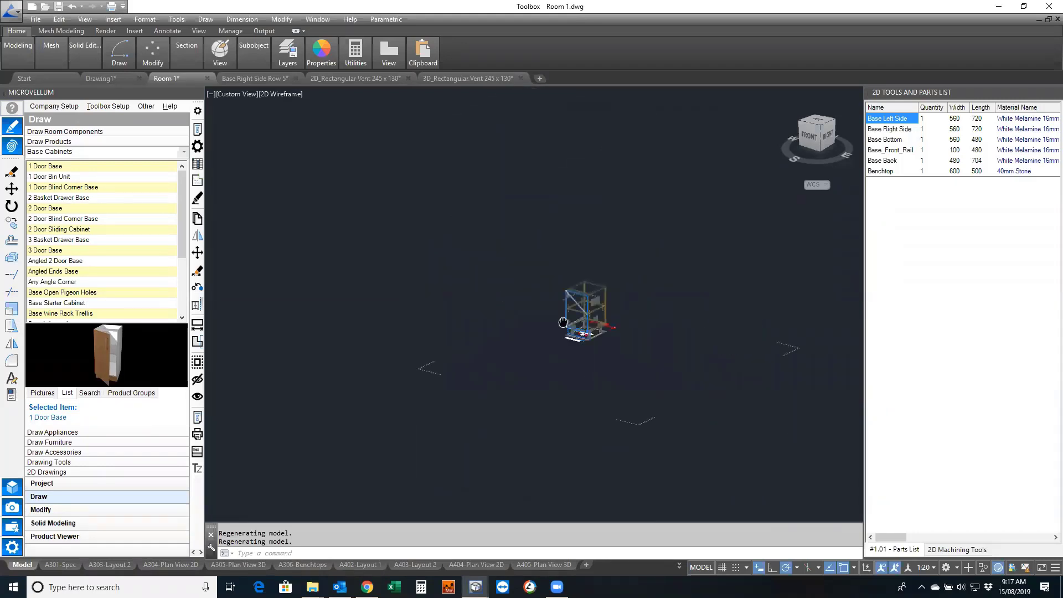
scroll(459, 296, "up", 6)
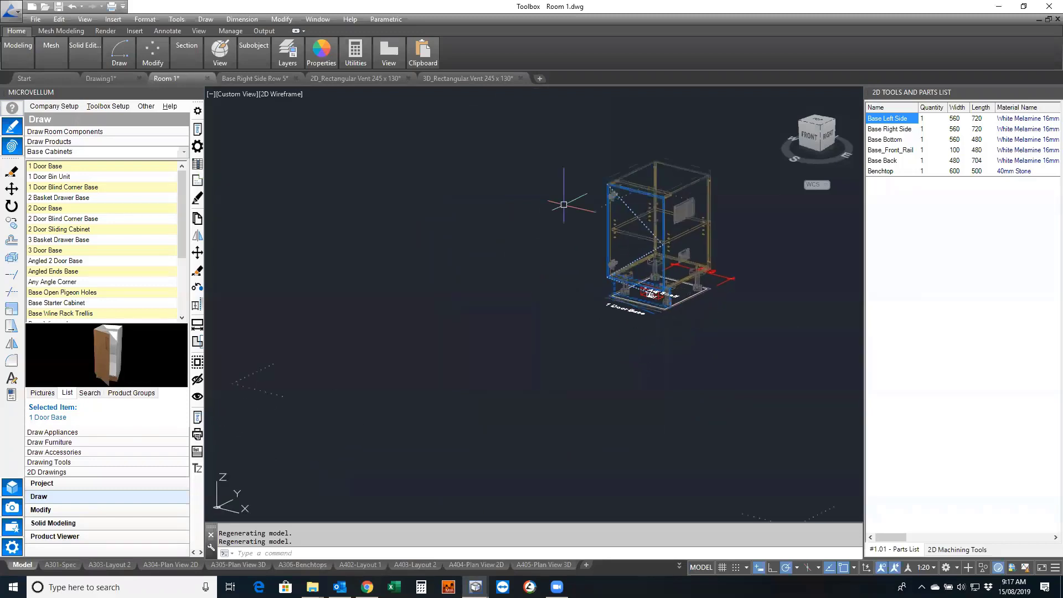
left_click_drag(179, 224, 127, 320)
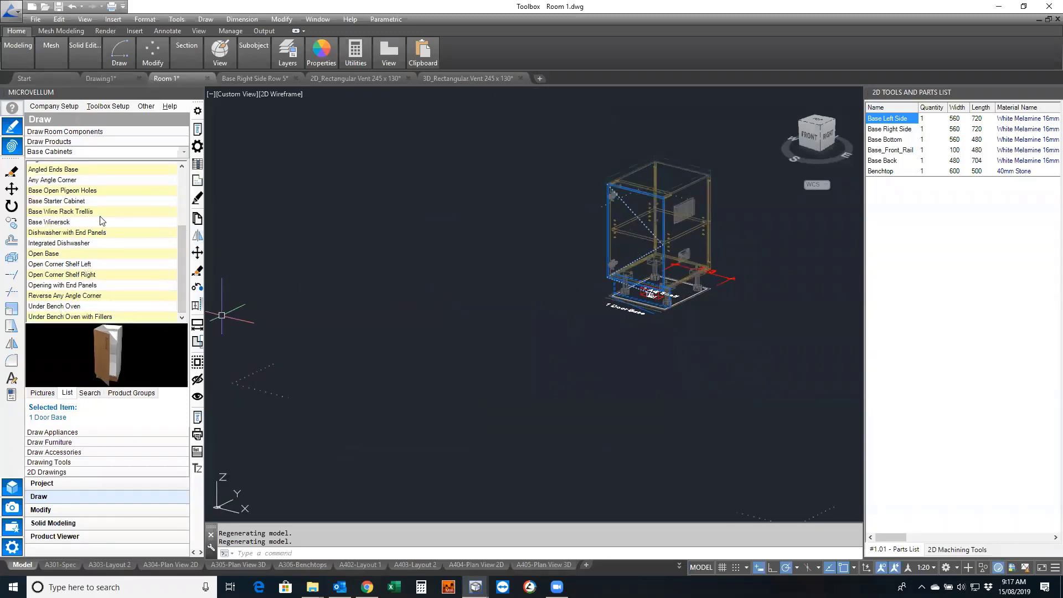
left_click(183, 152)
left_click_drag(184, 185, 129, 331)
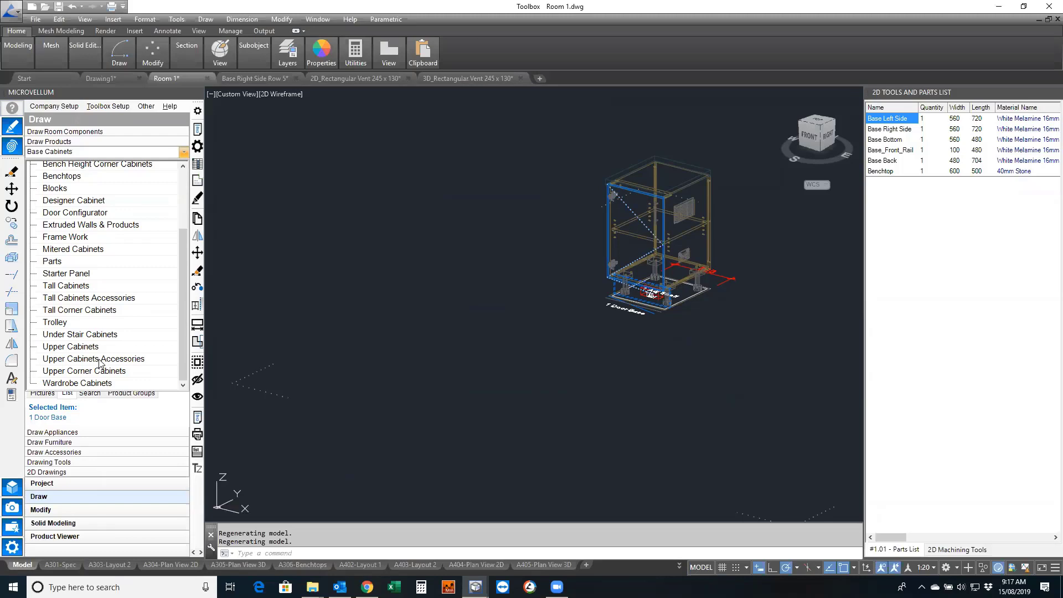
left_click(100, 360)
Draw an Upper Under Panel beside the base cabinet, 2400 wide, with strip lights at the front and a strip light return right
right_click(82, 240)
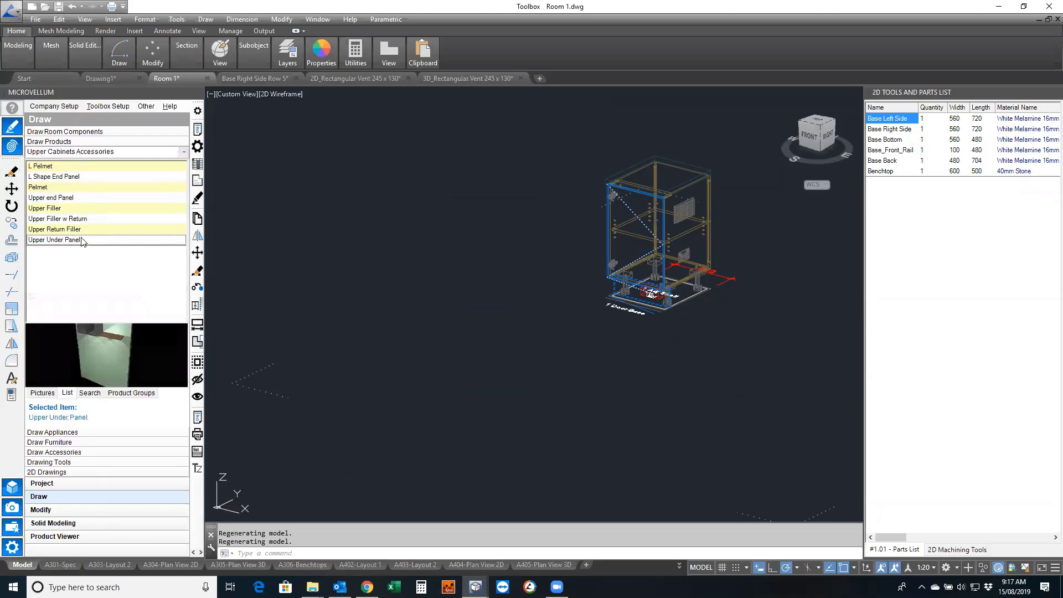
left_click(127, 300)
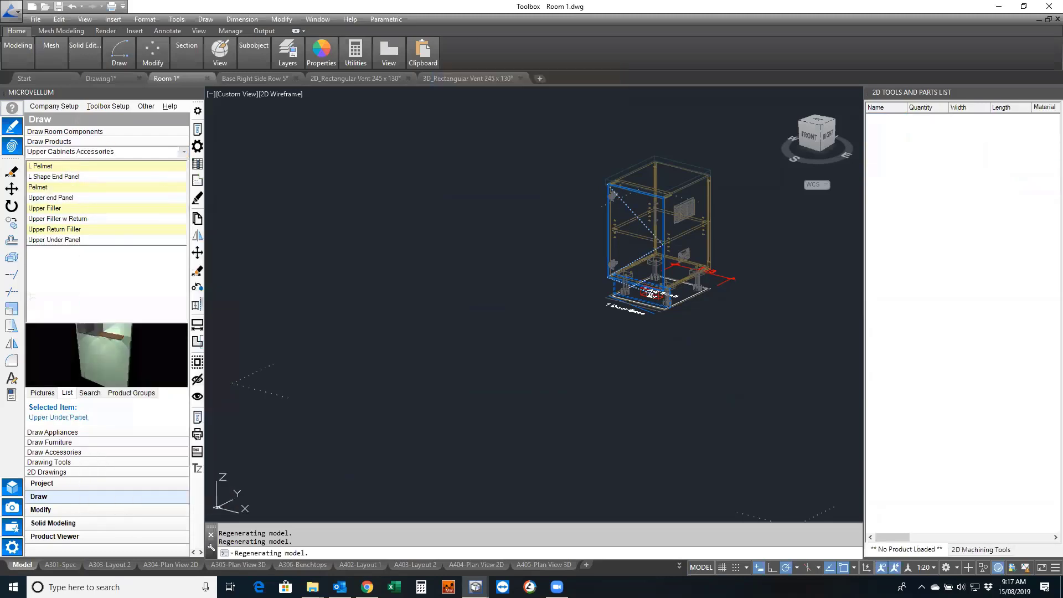
scroll(460, 226, "down", 5)
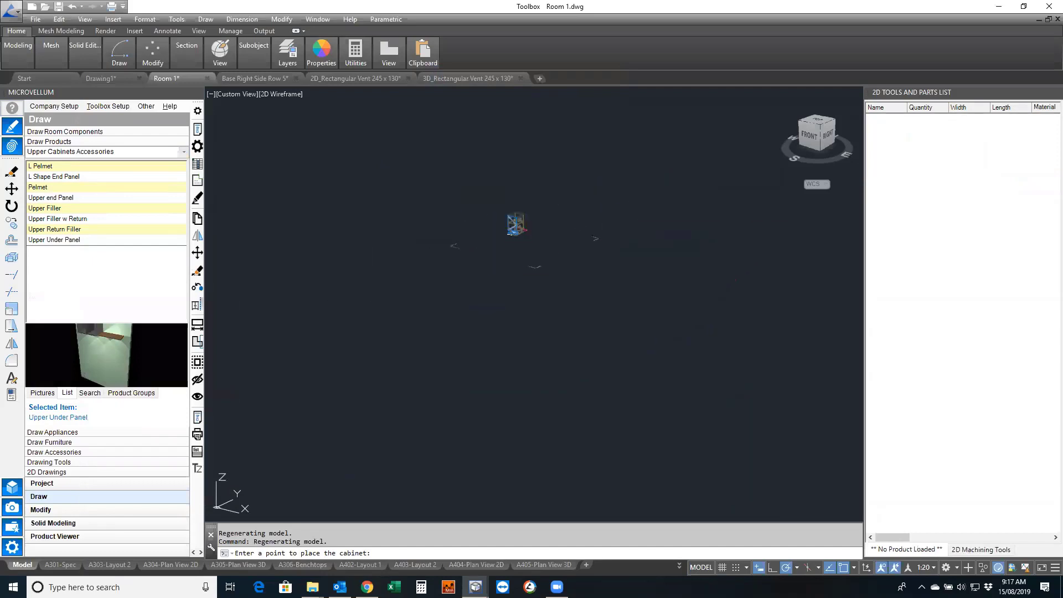
left_click(610, 209)
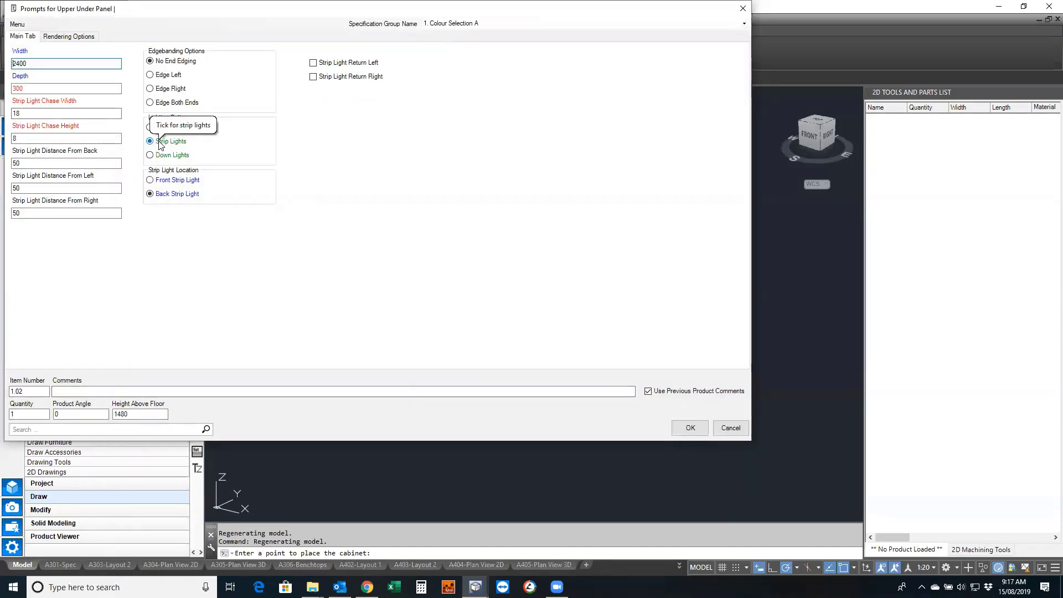
left_click(150, 180)
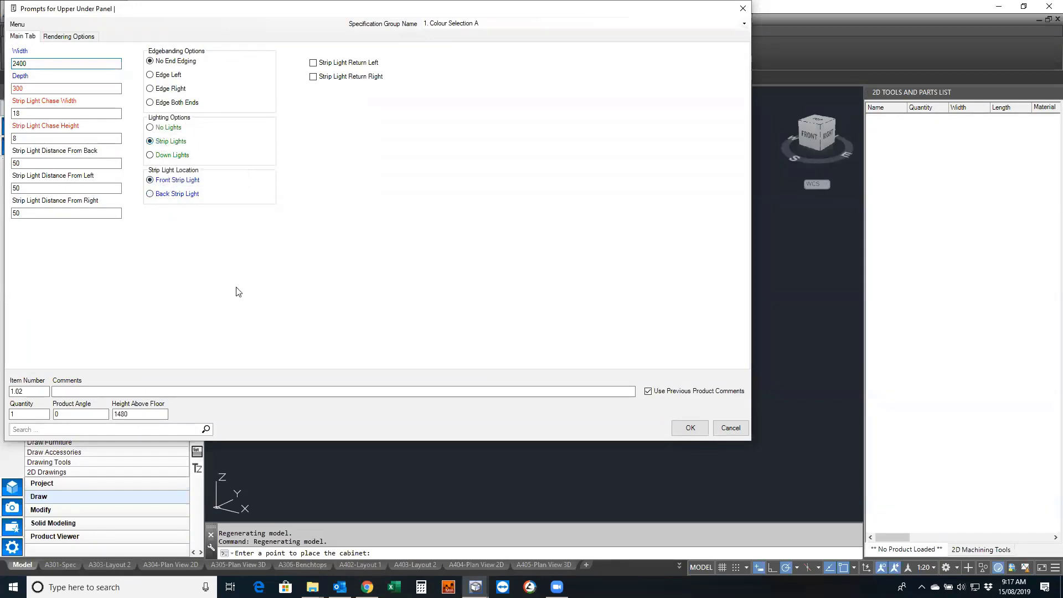
left_click(324, 77)
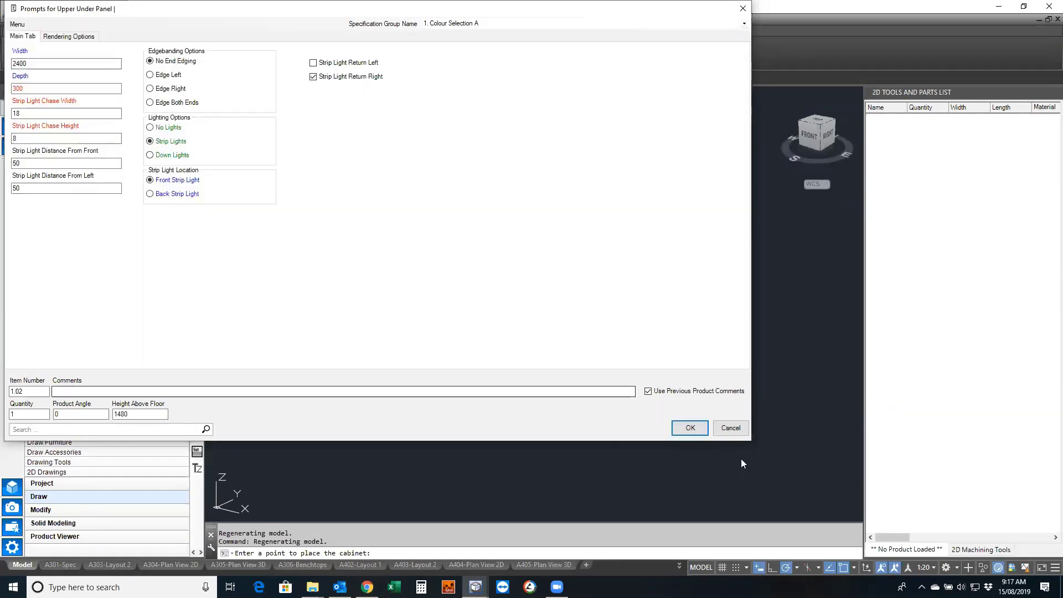
left_click(691, 429)
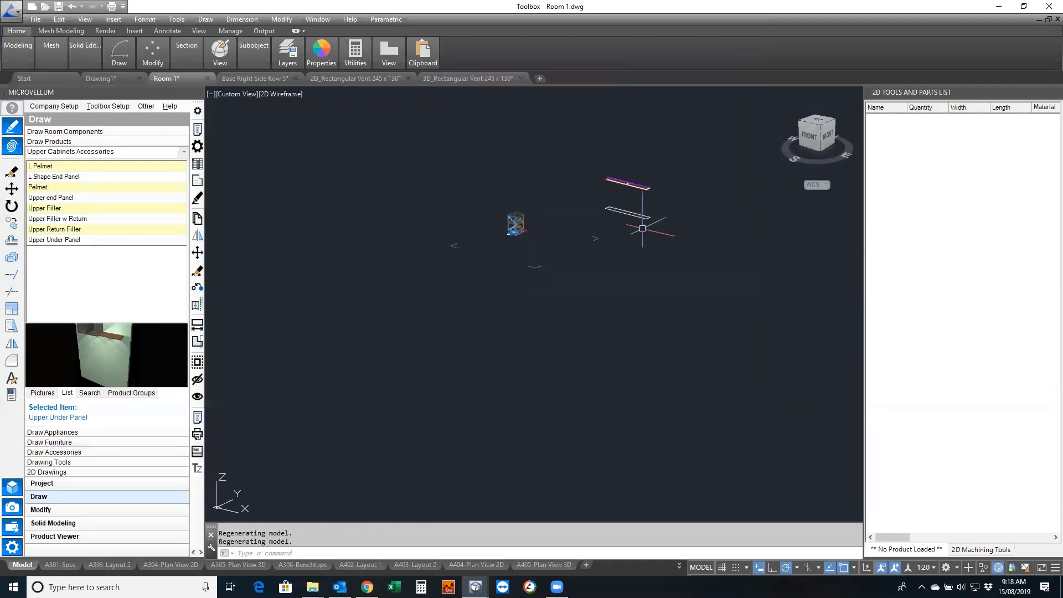
Examine the strip light recess at the front corner of the Upper Under Panel, from above and from below
scroll(629, 200, "up", 10)
middle_click_drag(703, 97, 646, 406)
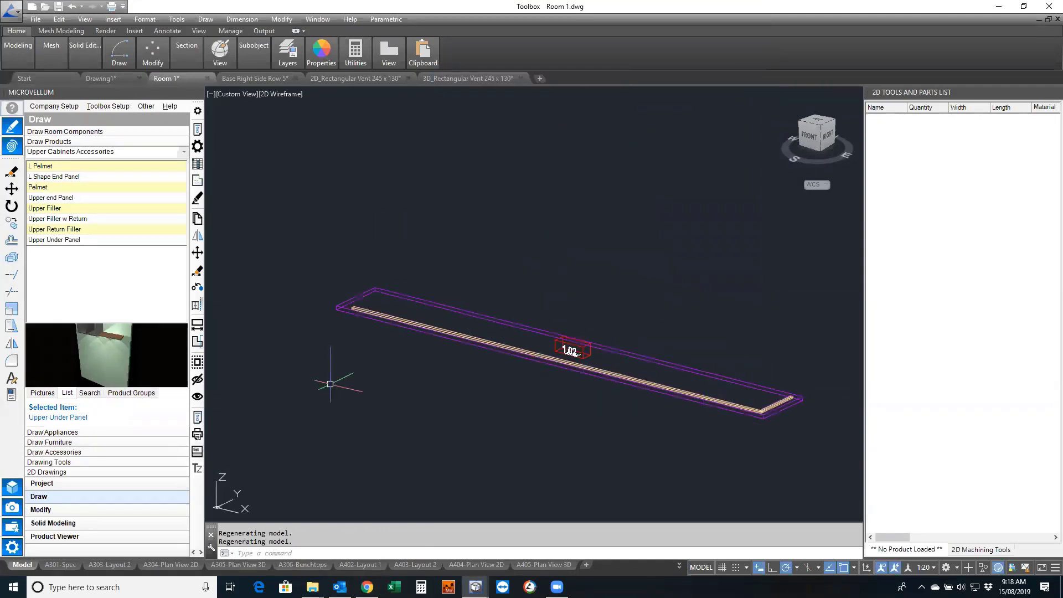
scroll(377, 331, "up", 6)
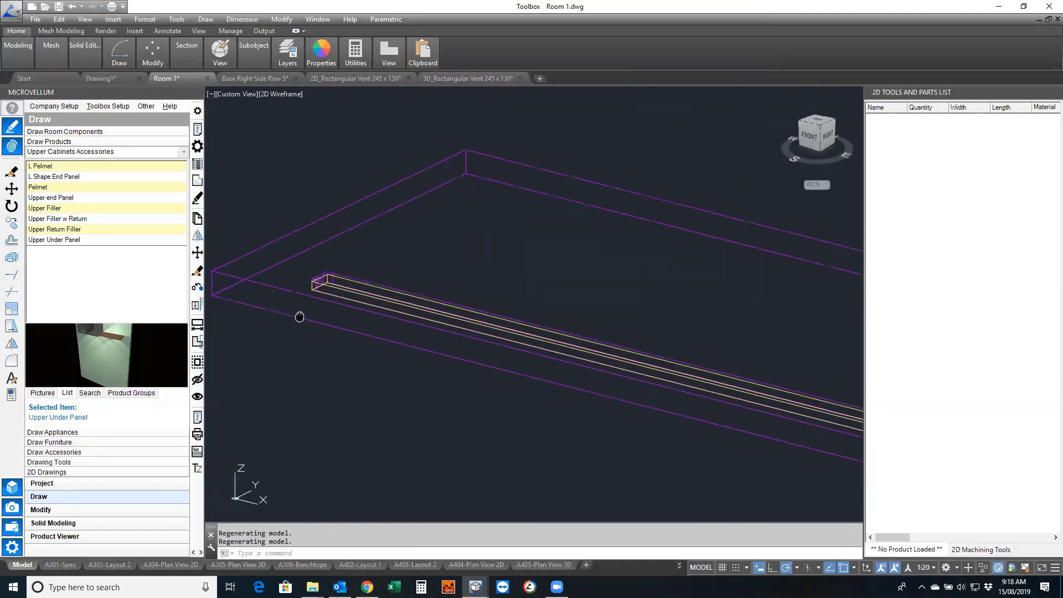
scroll(391, 280, "up", 3)
scroll(358, 279, "down", 4)
scroll(348, 277, "up", 2)
scroll(348, 277, "up", 2)
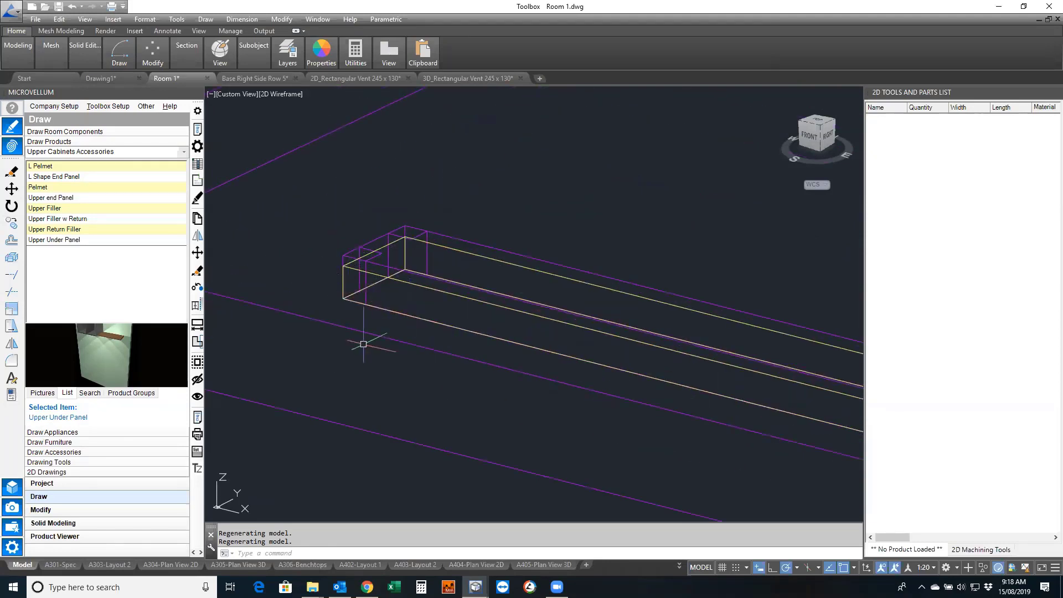
scroll(364, 344, "down", 5)
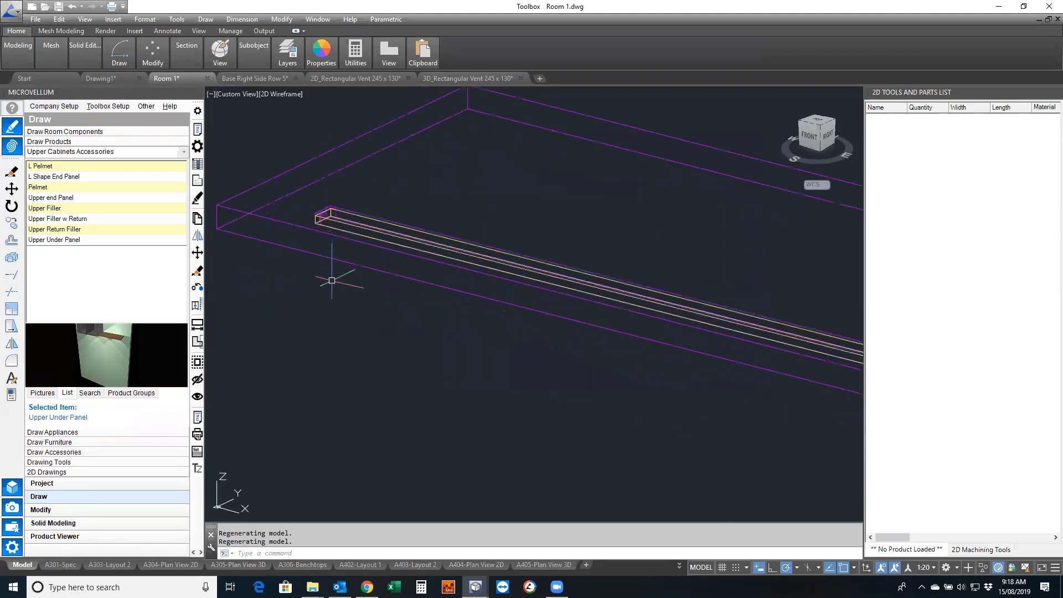
middle_click_drag(349, 280, 526, 251, "shift")
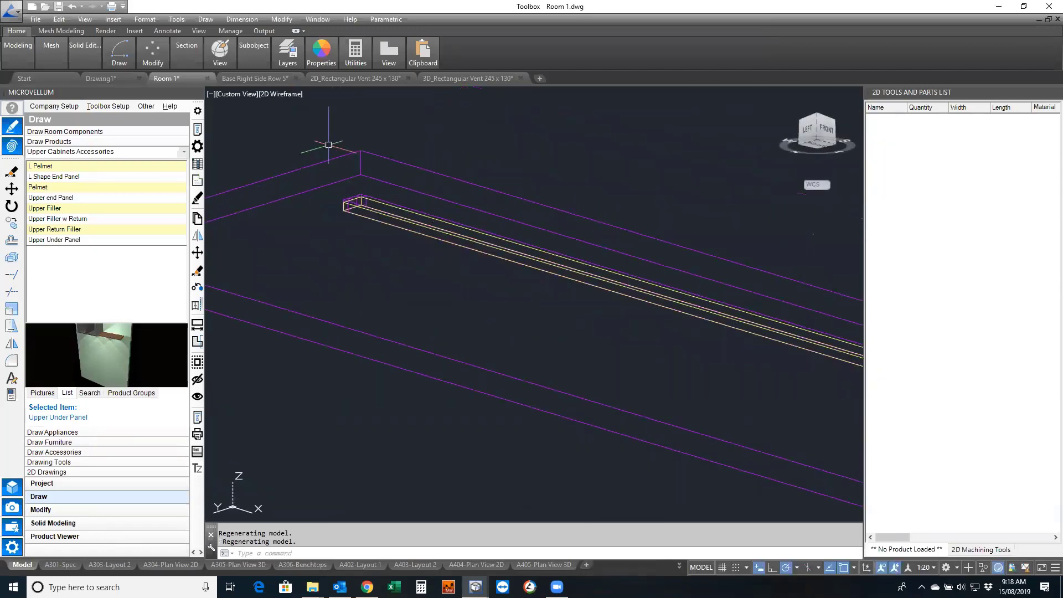
Switch the model to the Realistic visual style and inspect the front strip light and right return under the panel
left_click(289, 94)
left_click(327, 158)
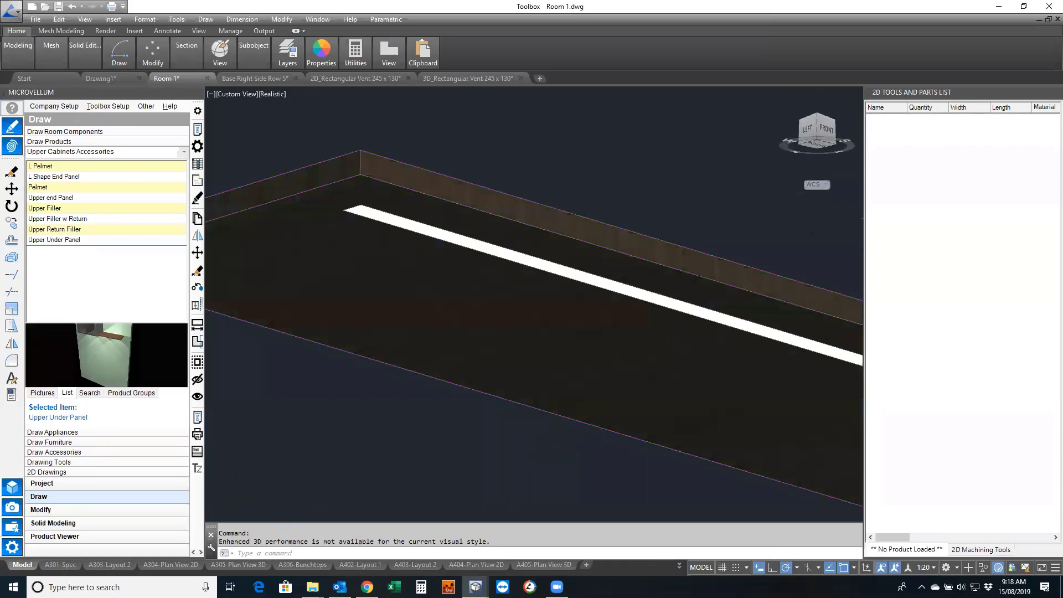
scroll(547, 439, "down", 2)
middle_click_drag(595, 425, 385, 368)
scroll(548, 384, "down", 4)
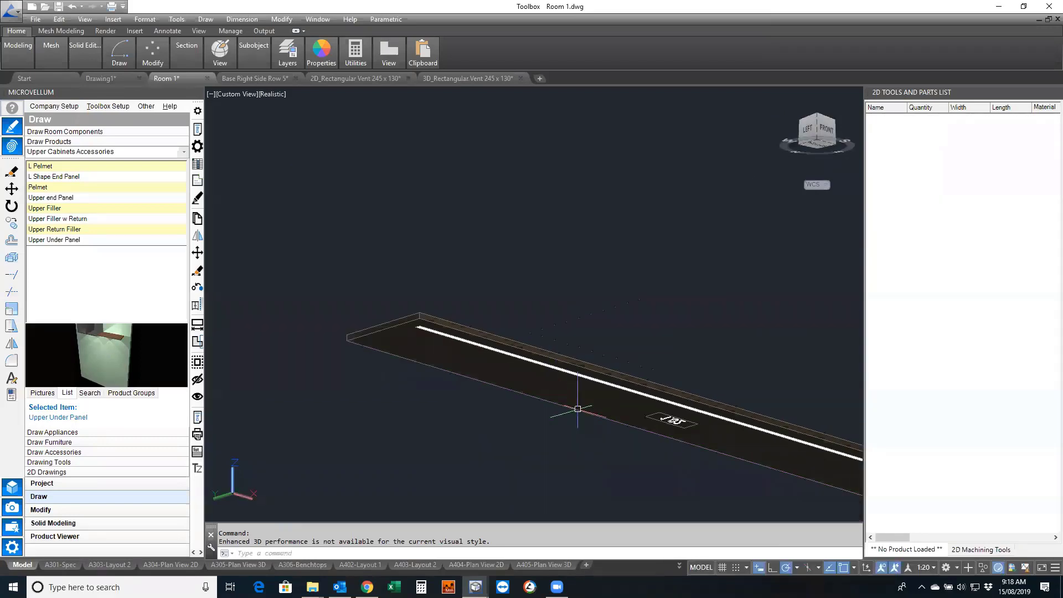
middle_click_drag(839, 475, 615, 408)
scroll(773, 430, "up", 5)
middle_click_drag(566, 454, 616, 382)
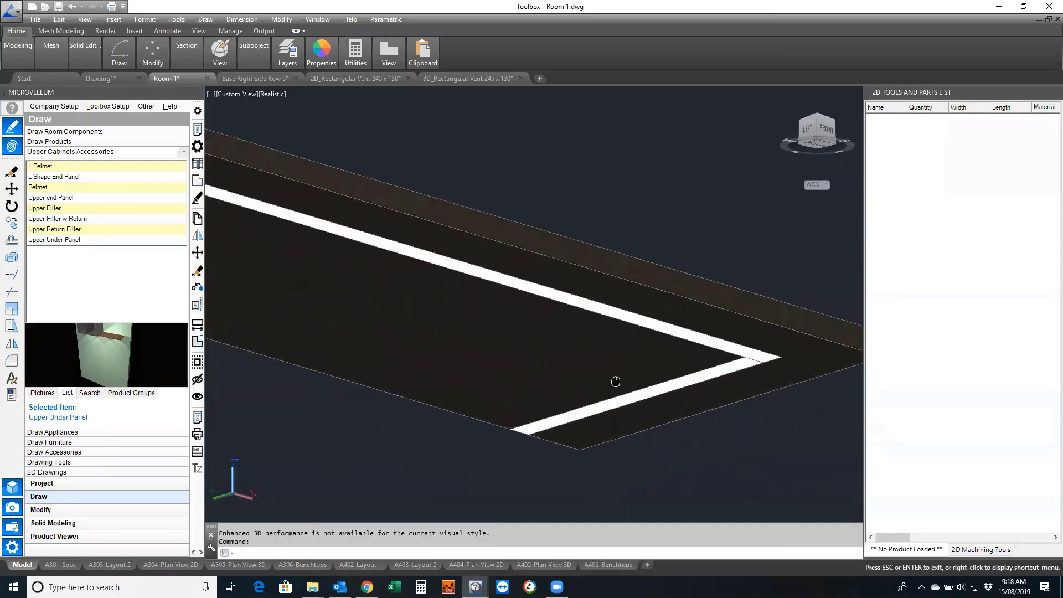
scroll(615, 411, "down", 4)
middle_click_drag(555, 437, 744, 435)
scroll(572, 409, "down", 2)
middle_click_drag(493, 407, 667, 418)
scroll(667, 418, "down", 1)
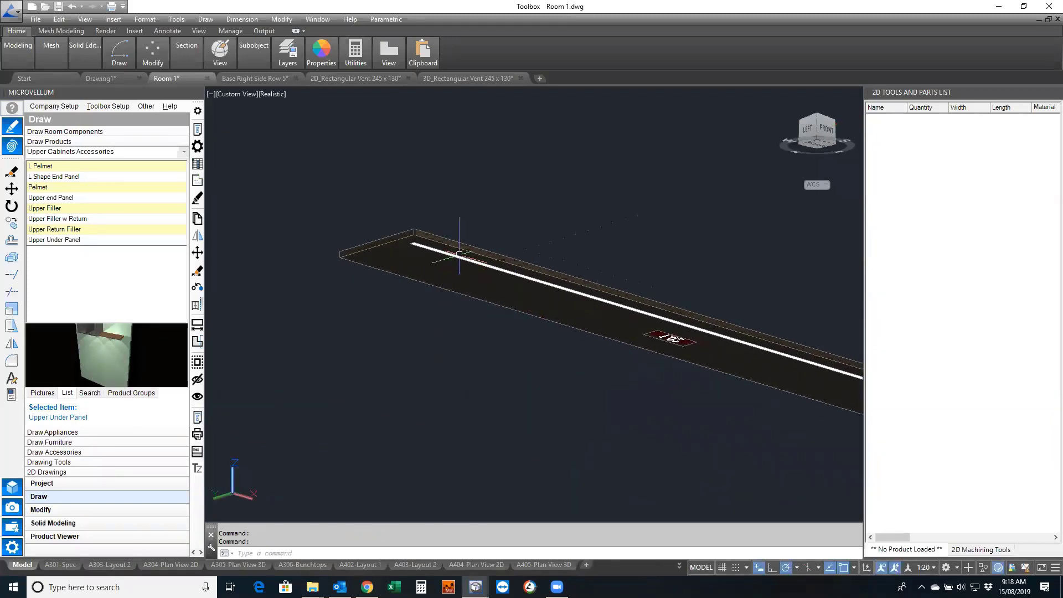
Make 3D_LED LIGHT the current layer
left_click(288, 55)
left_click(352, 103)
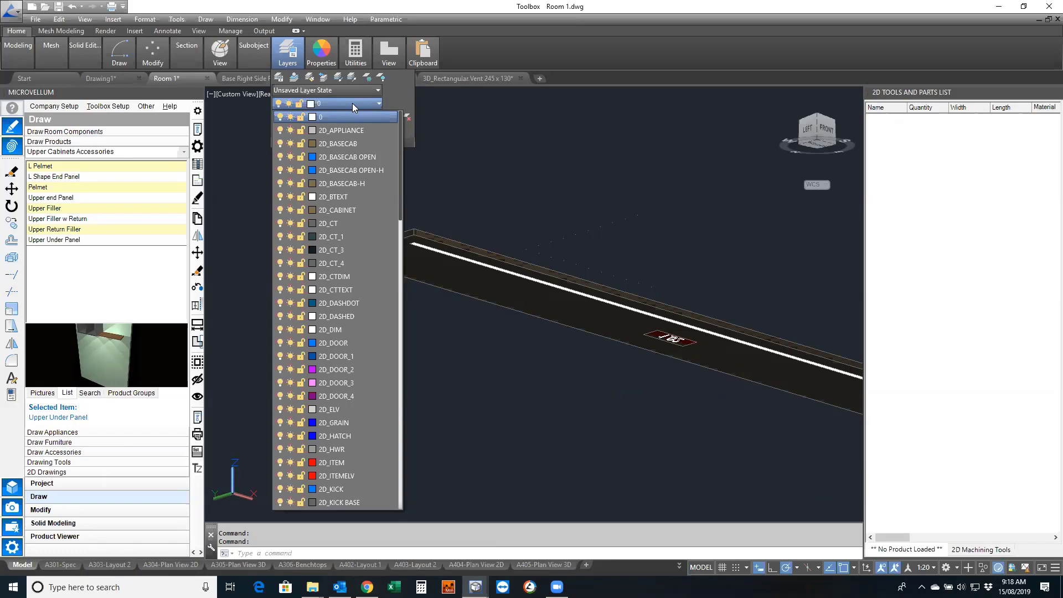
left_click_drag(401, 165, 324, 372)
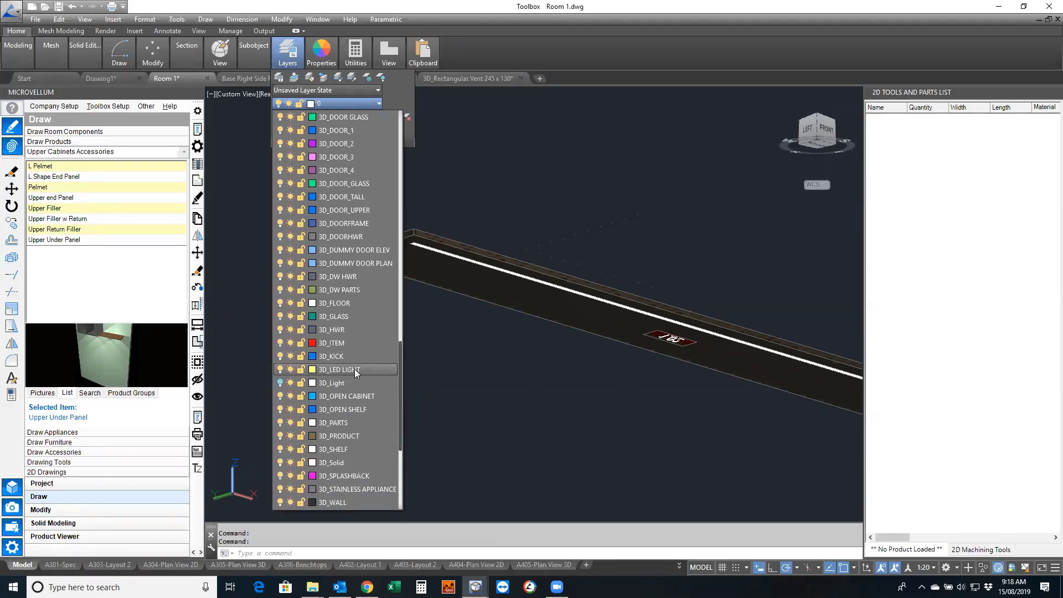
left_click(355, 370)
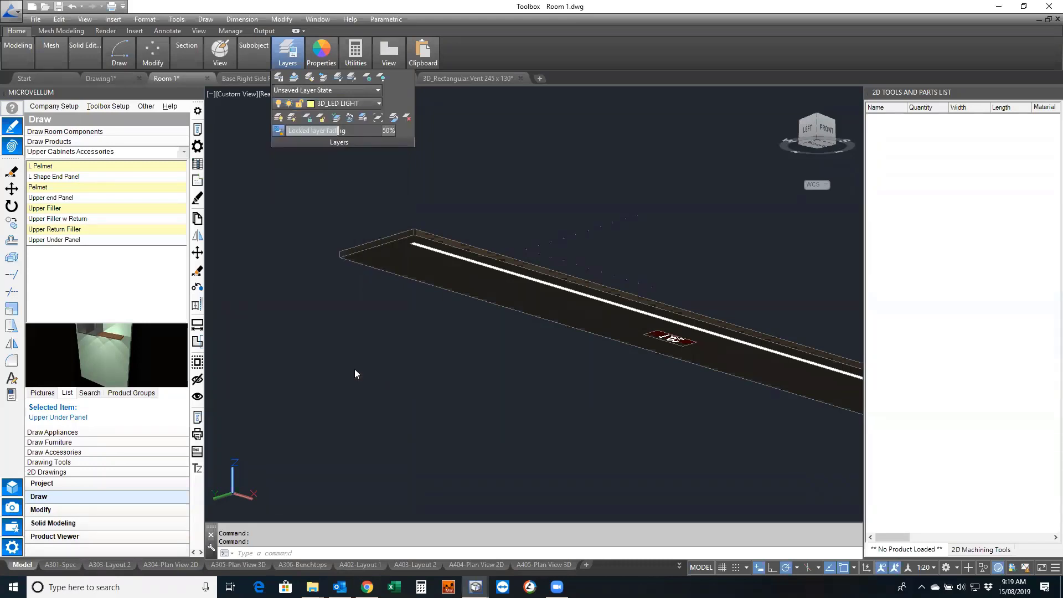
key("Escape")
Open the design data of the Upper Under Panel for editing
scroll(421, 252, "down", 2)
middle_click_drag(470, 254, 433, 252)
left_click(198, 164)
left_click(390, 248)
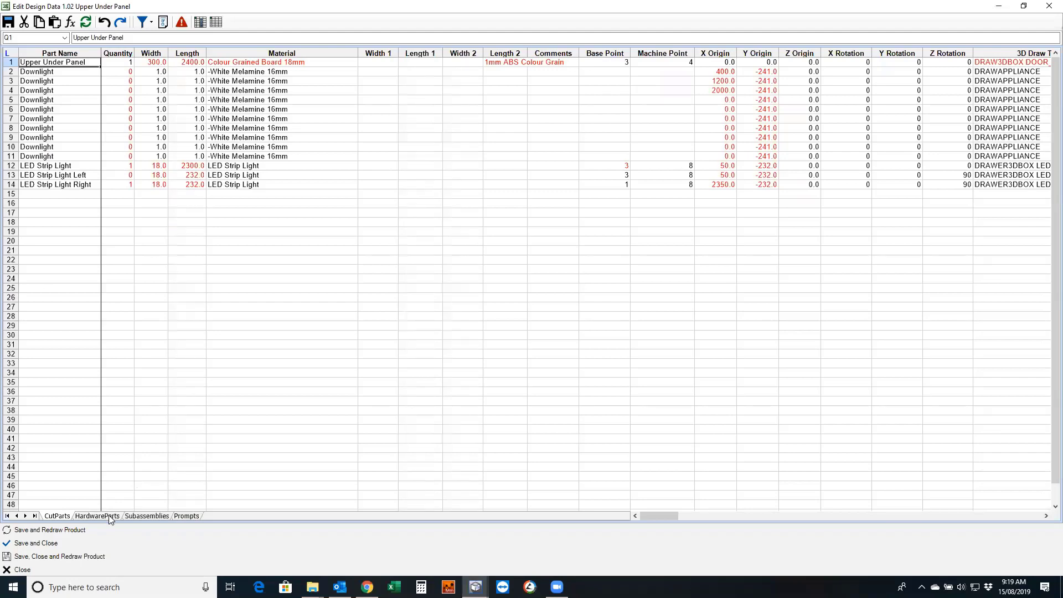
Examine the part names and materials of the LED Strip Light, Left and Right rows in the cut parts
left_click(242, 166)
left_click(245, 175)
left_click(244, 164)
left_click(58, 164)
left_click(65, 175)
left_click(65, 166)
left_click(68, 175)
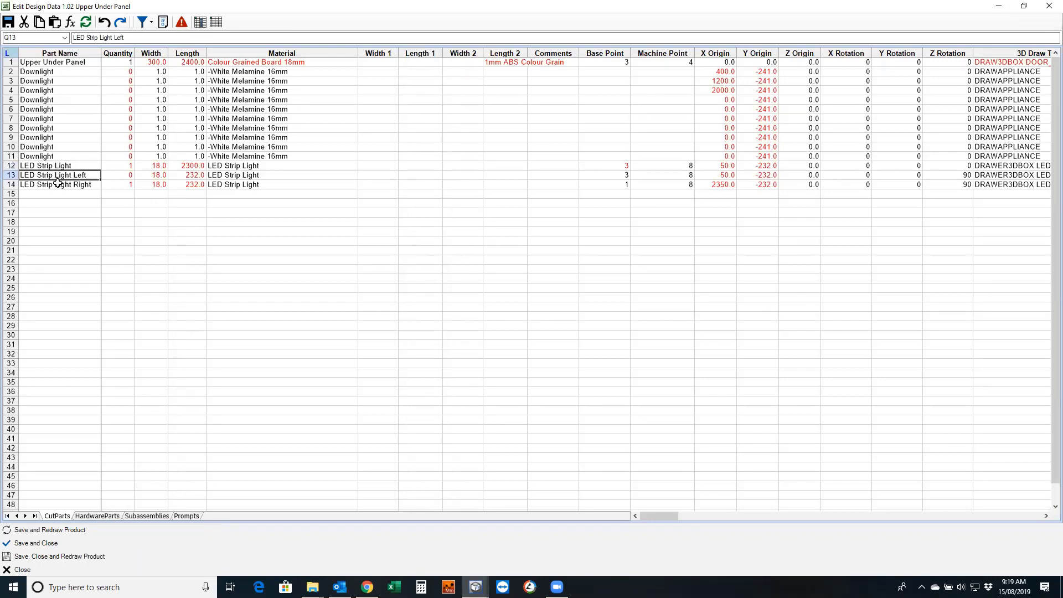
left_click(60, 185)
left_click(48, 166)
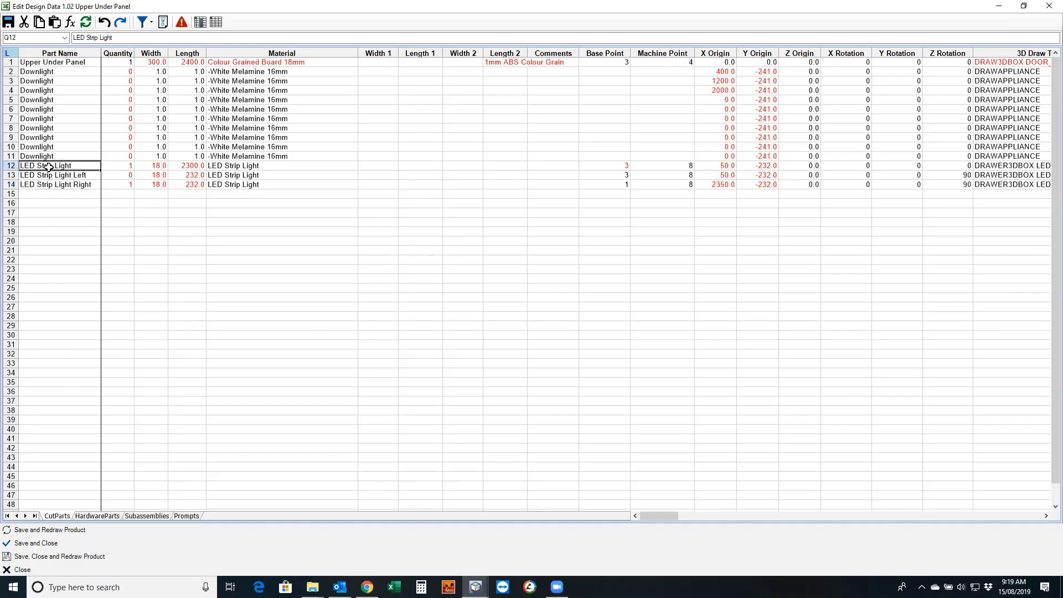
Look up LED Strip Light under the LED Lighting buyout materials for the LED Strip Light part, and cancel the material selection
left_click(243, 172)
left_click(227, 166)
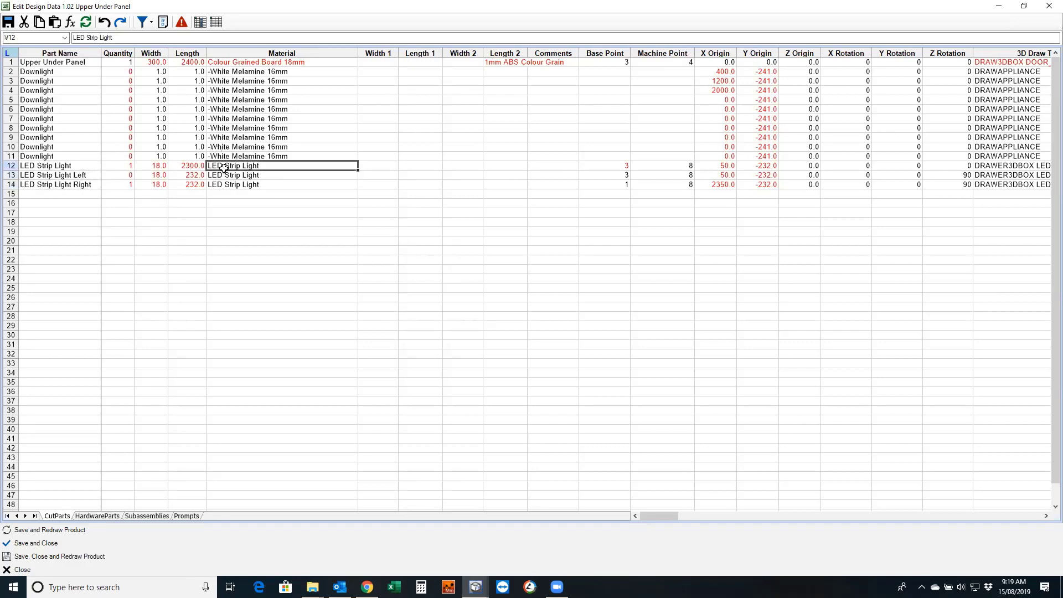
right_click(270, 172)
left_click(324, 269)
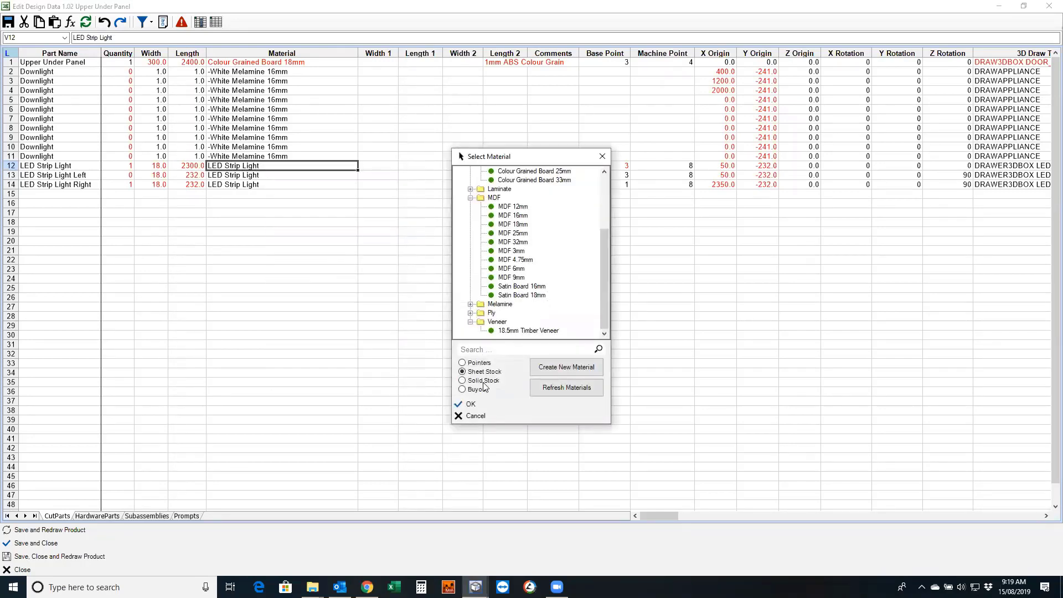
left_click(478, 390)
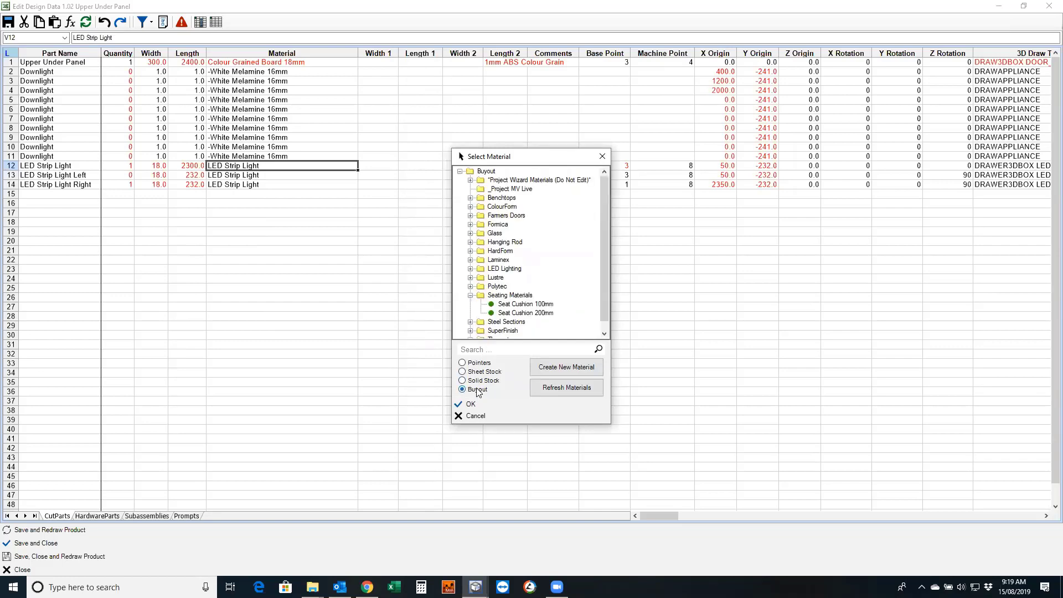
left_click(470, 269)
left_click(518, 278)
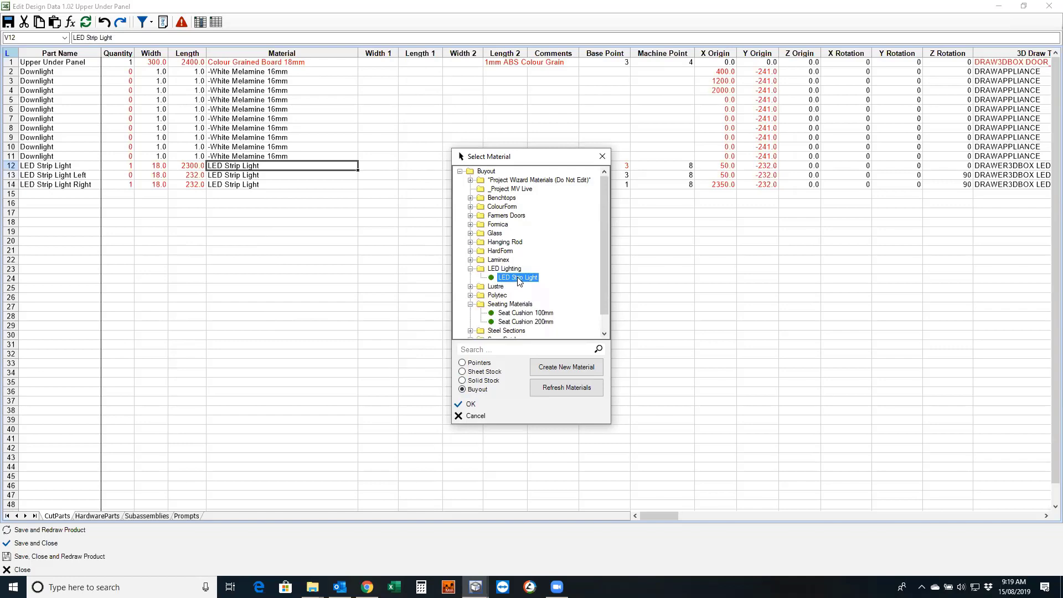
left_click(486, 416)
Minimize the design data and find the LED Strip Light buyout material in the library specification group Colour Selection A
left_click(1000, 7)
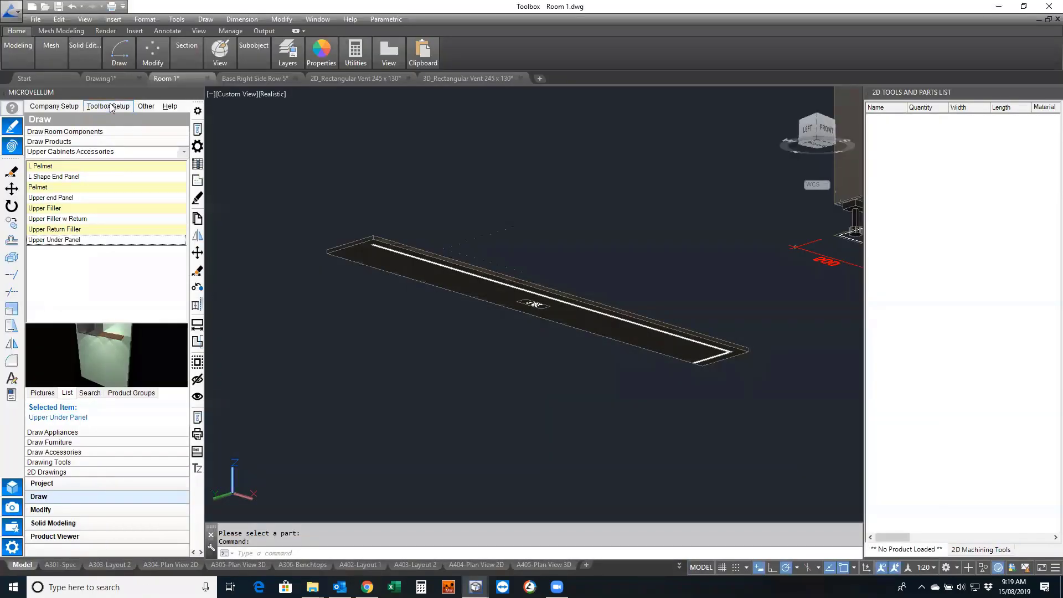
left_click(111, 107)
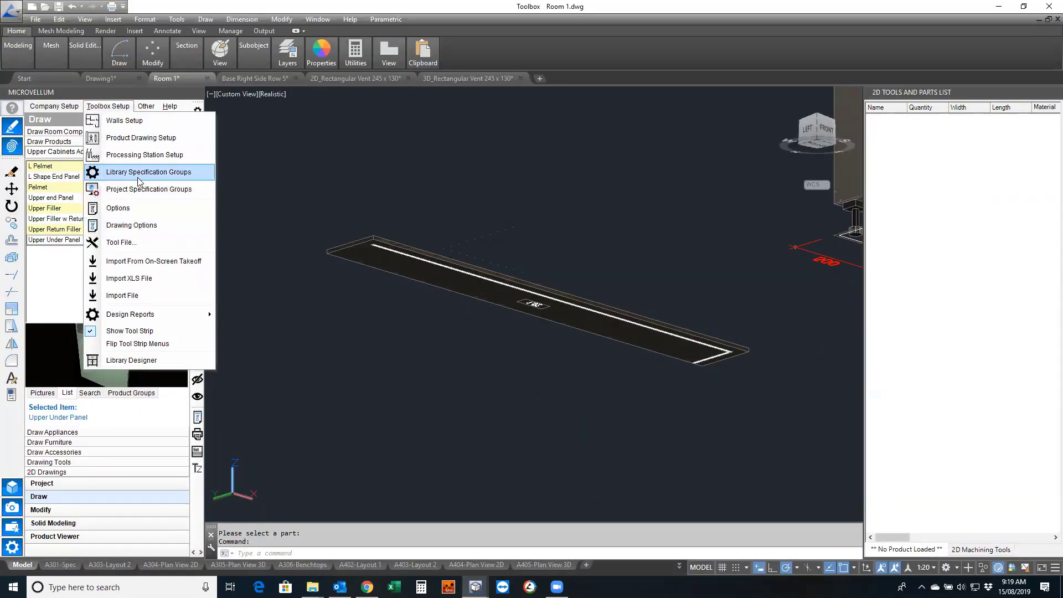
left_click(143, 174)
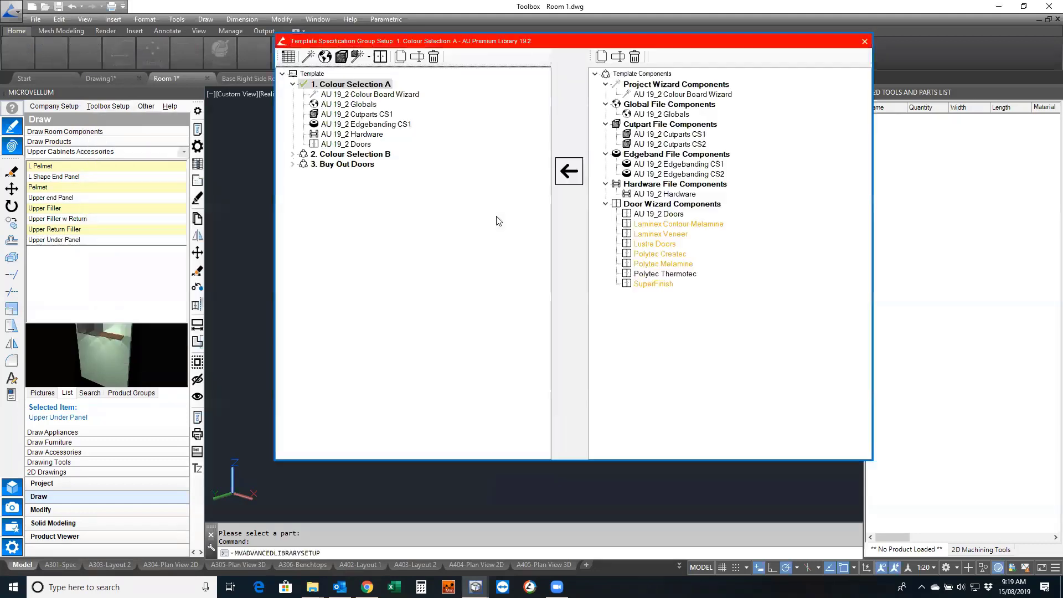
left_click(341, 57)
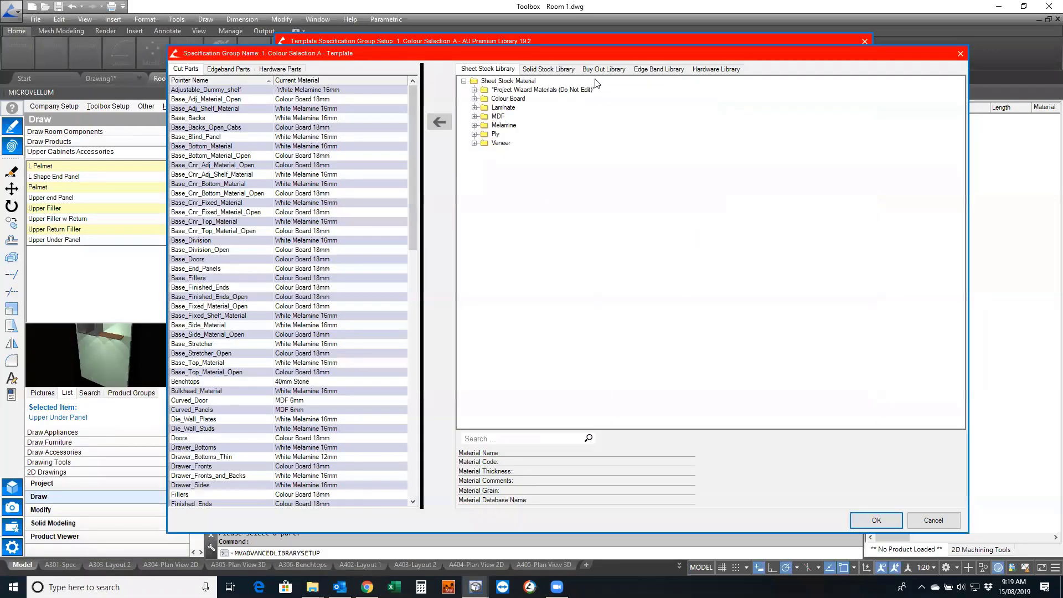
left_click(605, 69)
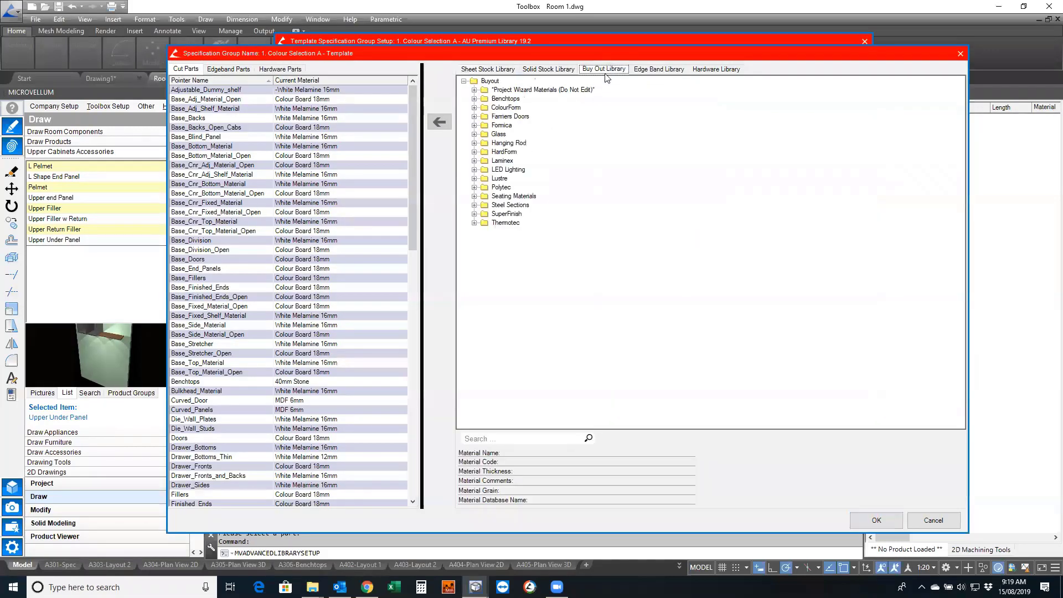
left_click(474, 170)
left_click(516, 178)
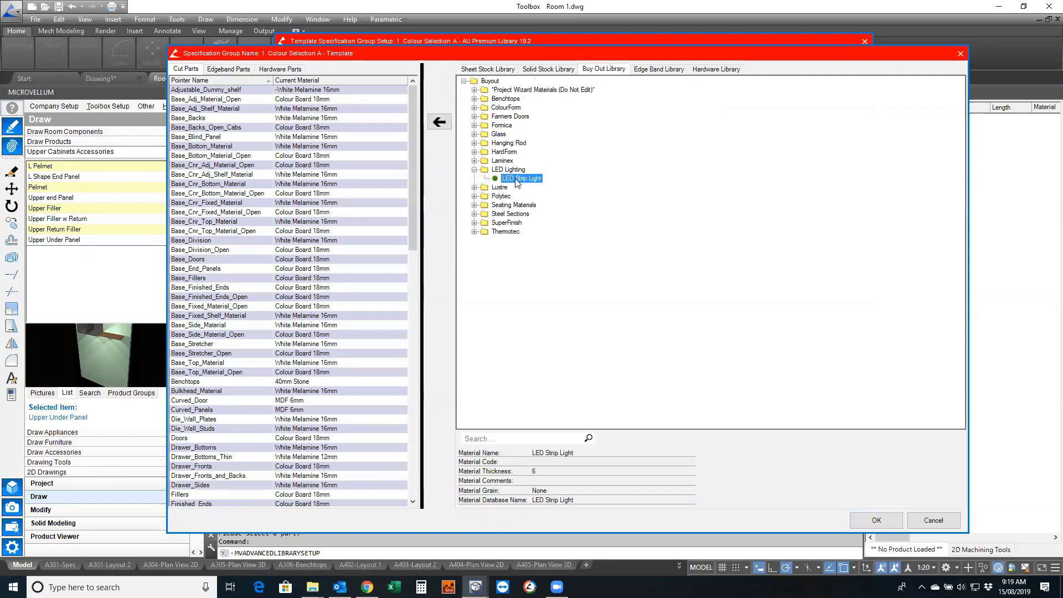
Edit the LED Strip Light material, setting its estimate price to 100 per linear metre
right_click(519, 180)
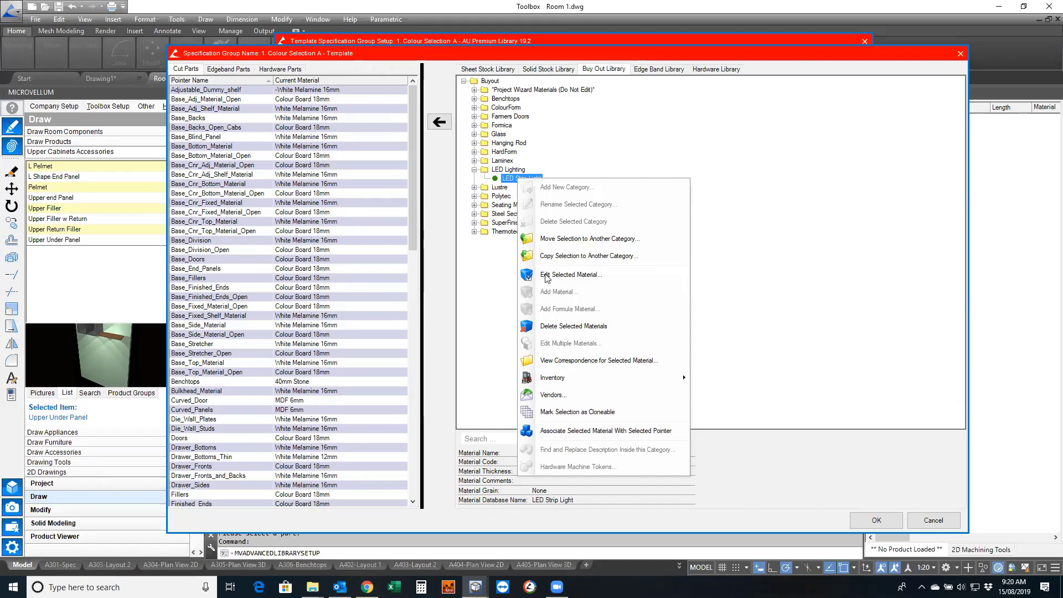
left_click(572, 276)
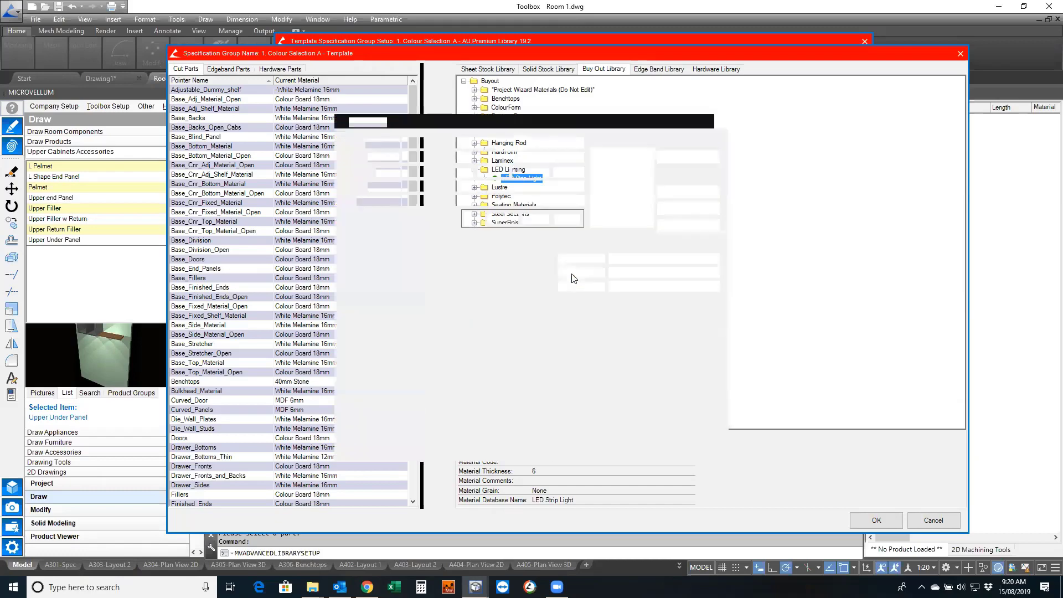
double_click(685, 161)
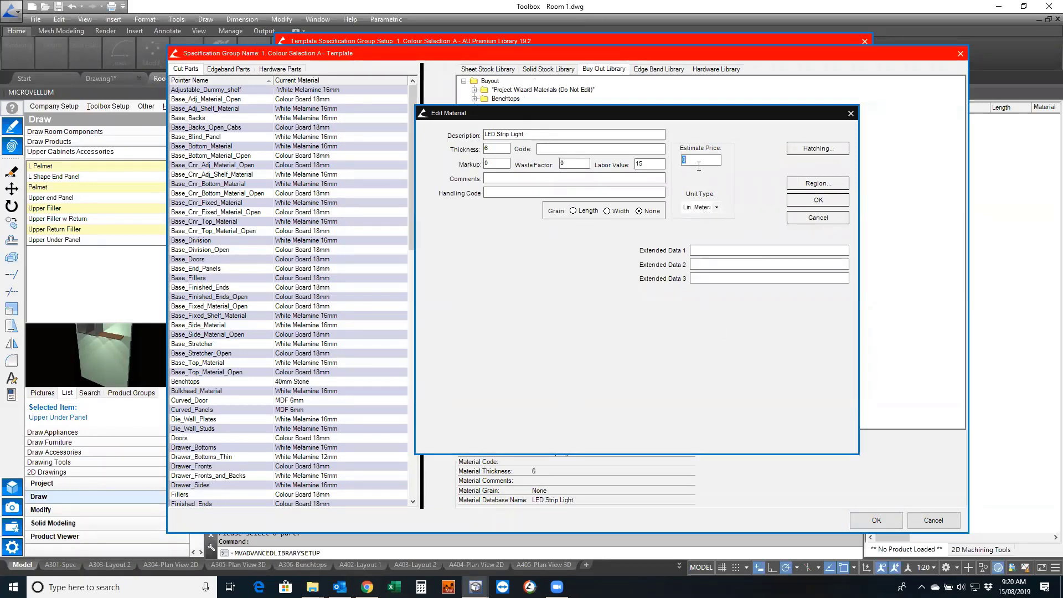
type("100")
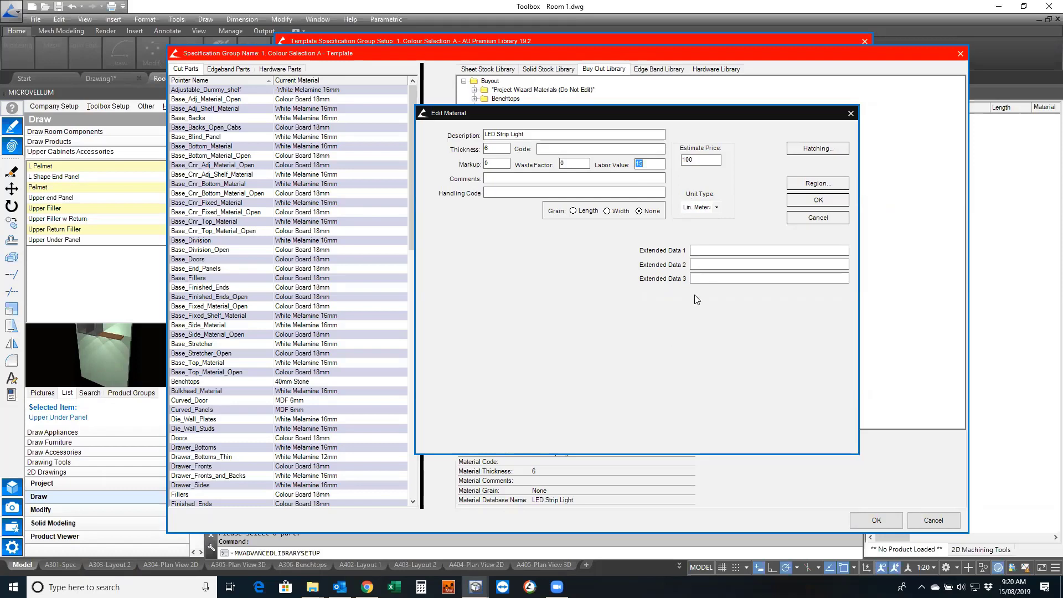
left_click(808, 204)
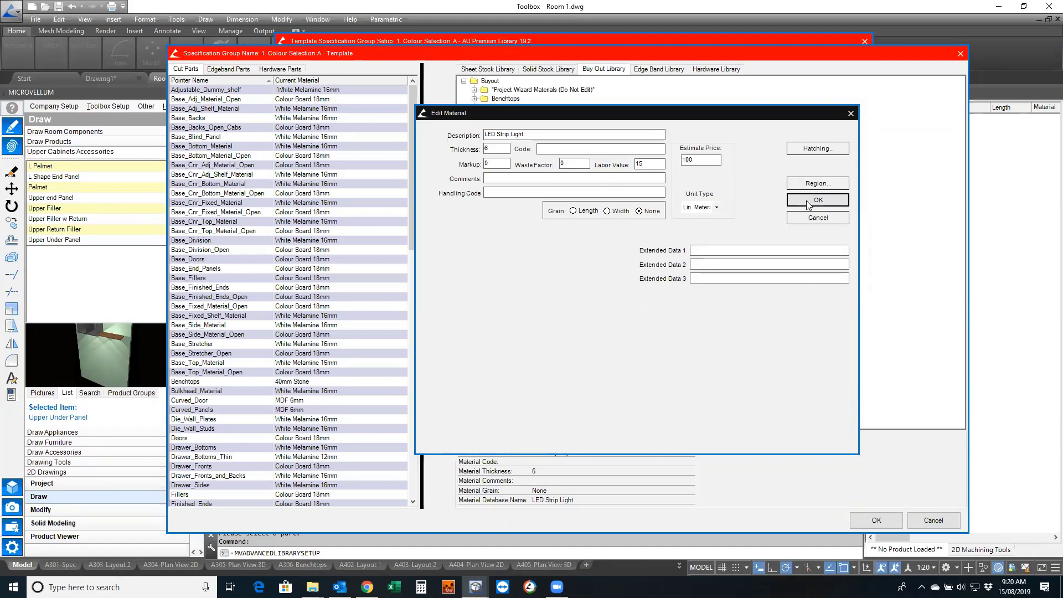
left_click(808, 204)
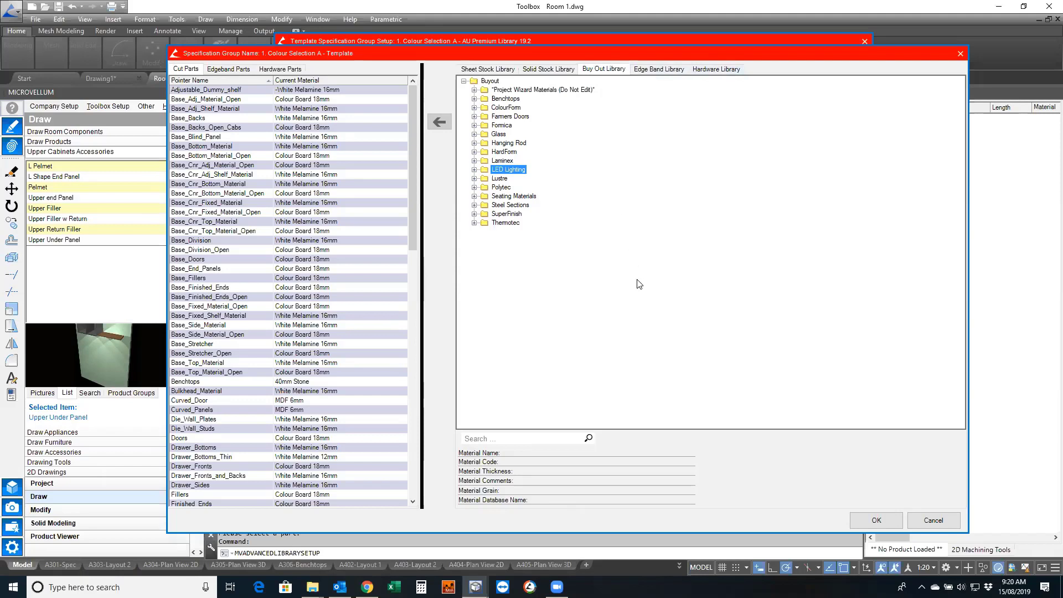
Cancel the Colour Selection A specification window, close the template specification group setup and return to the room model
left_click(938, 521)
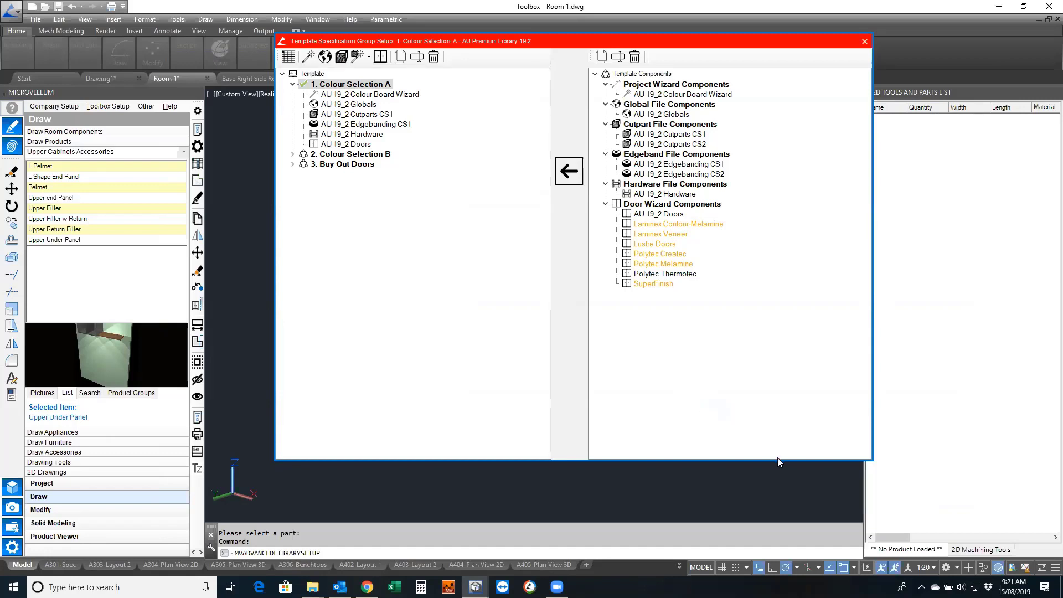
left_click_drag(489, 39, 473, 73)
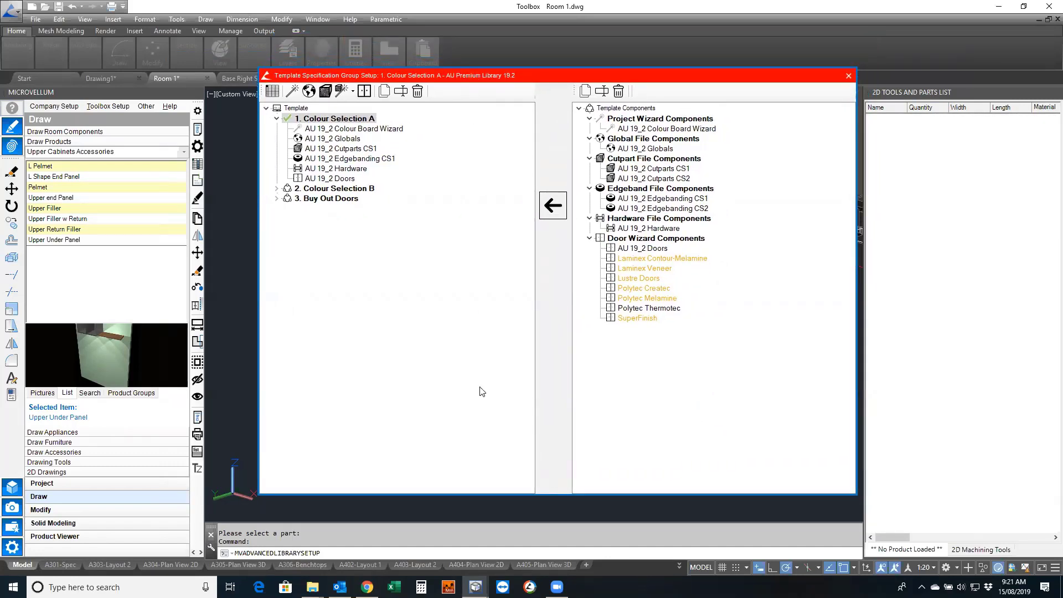
left_click(848, 78)
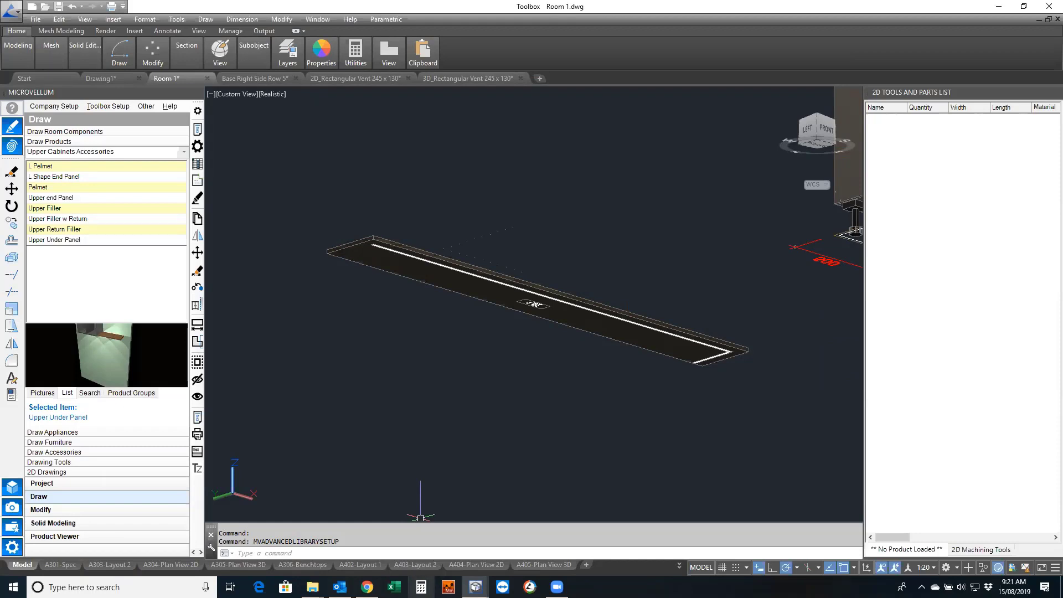
key("Escape")
key("Escape")
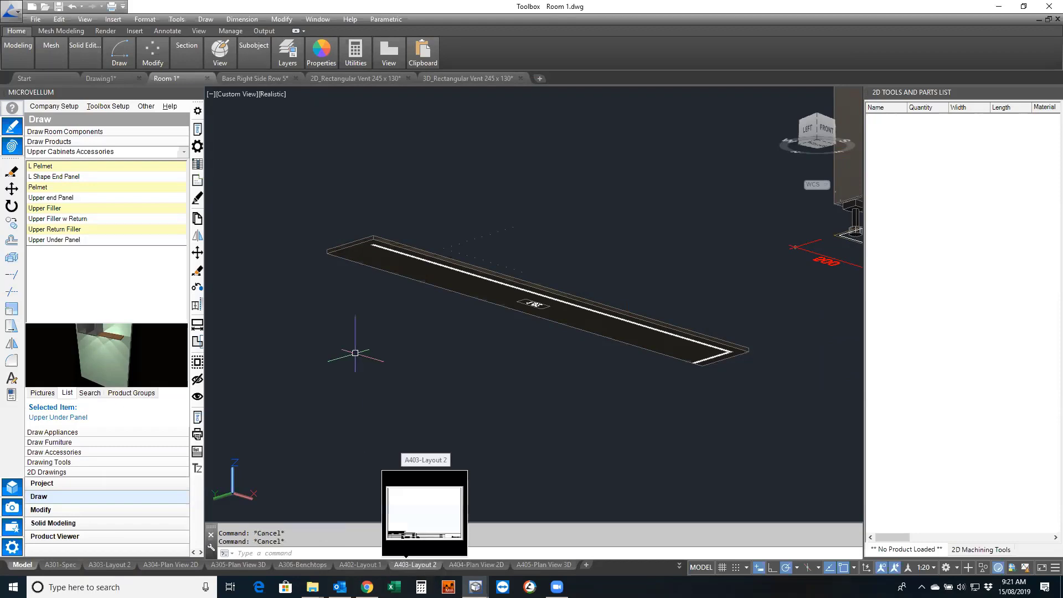
Open the tool file's router tools in a wider window and add a multi-pass tool named INC 12mm
left_click(343, 387)
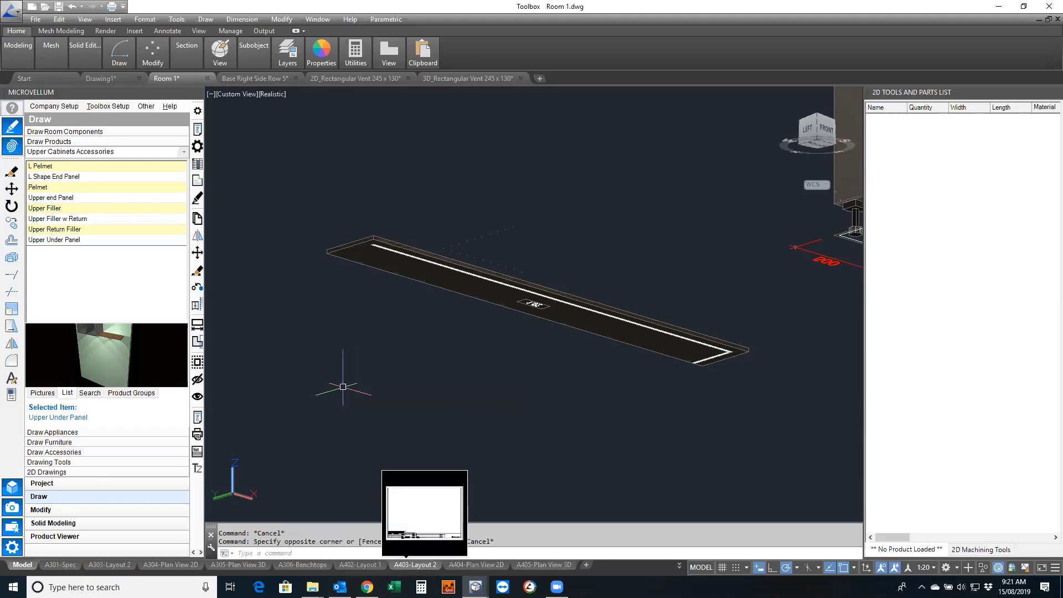
left_click(107, 106)
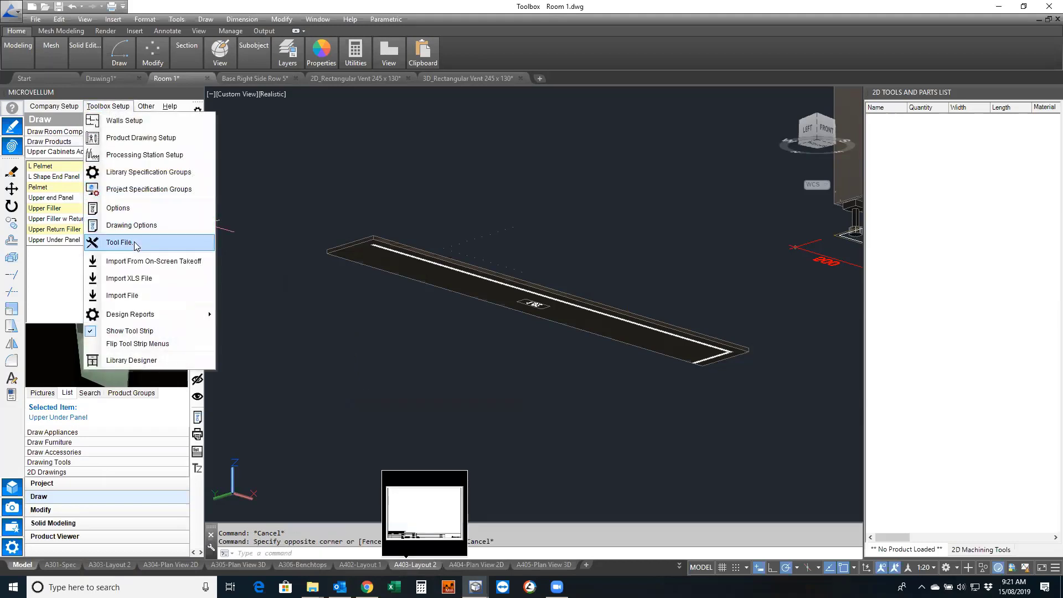
left_click(135, 244)
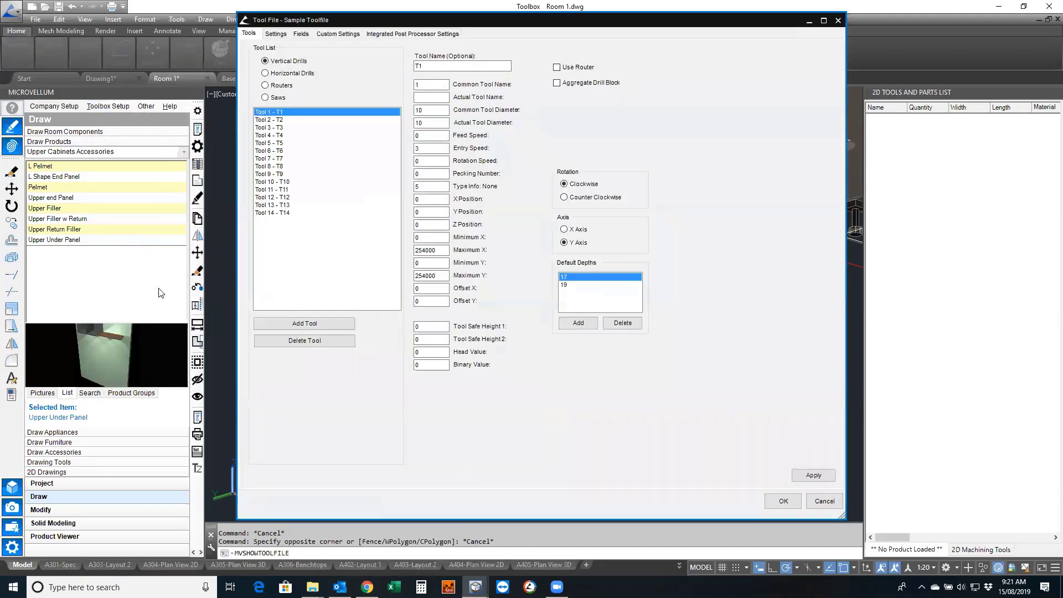
left_click(279, 86)
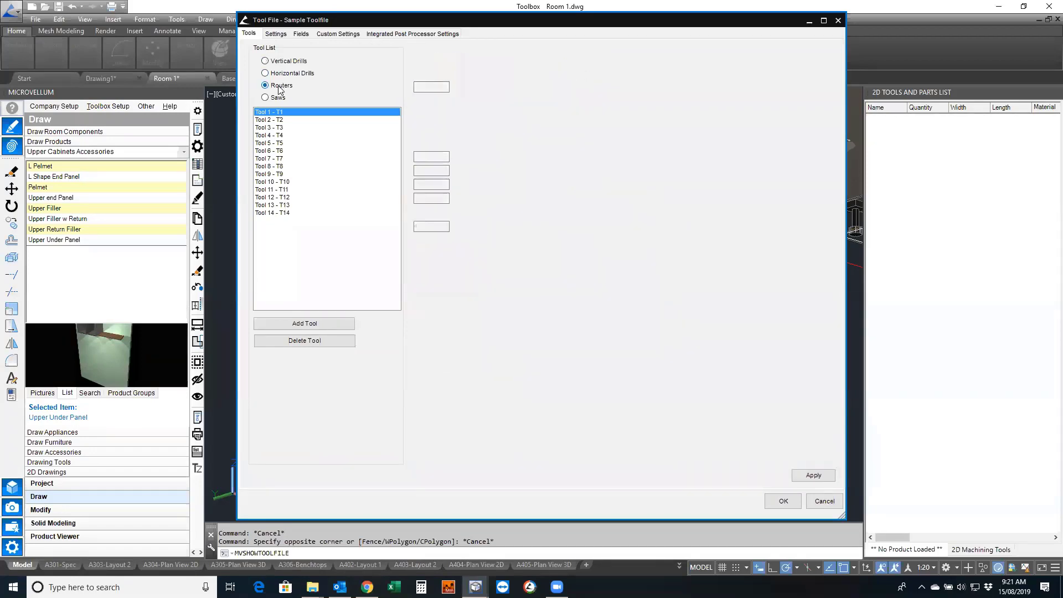
left_click_drag(495, 27, 460, 32)
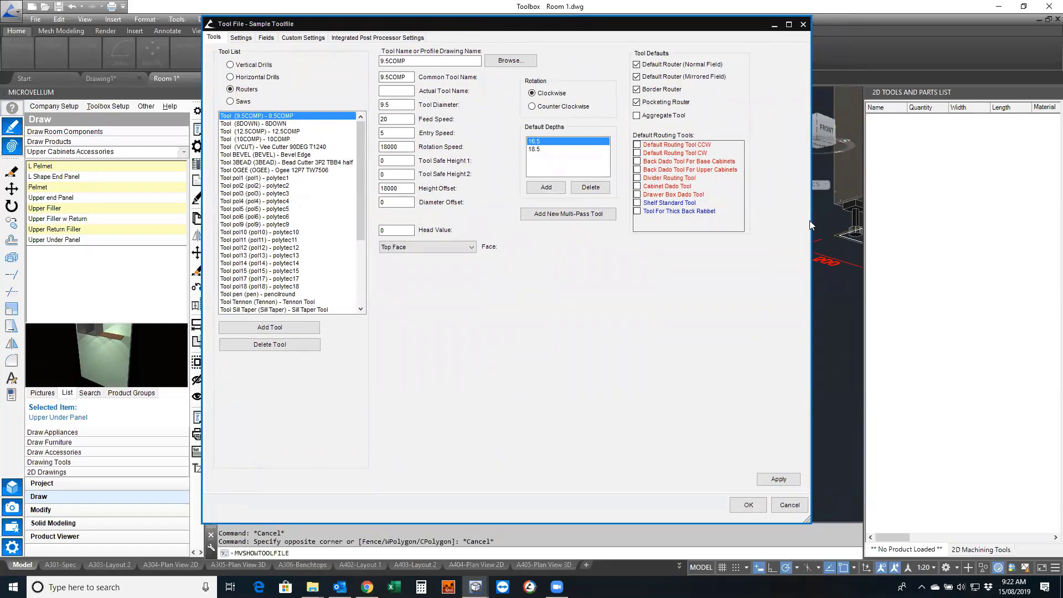
left_click_drag(810, 220, 949, 221)
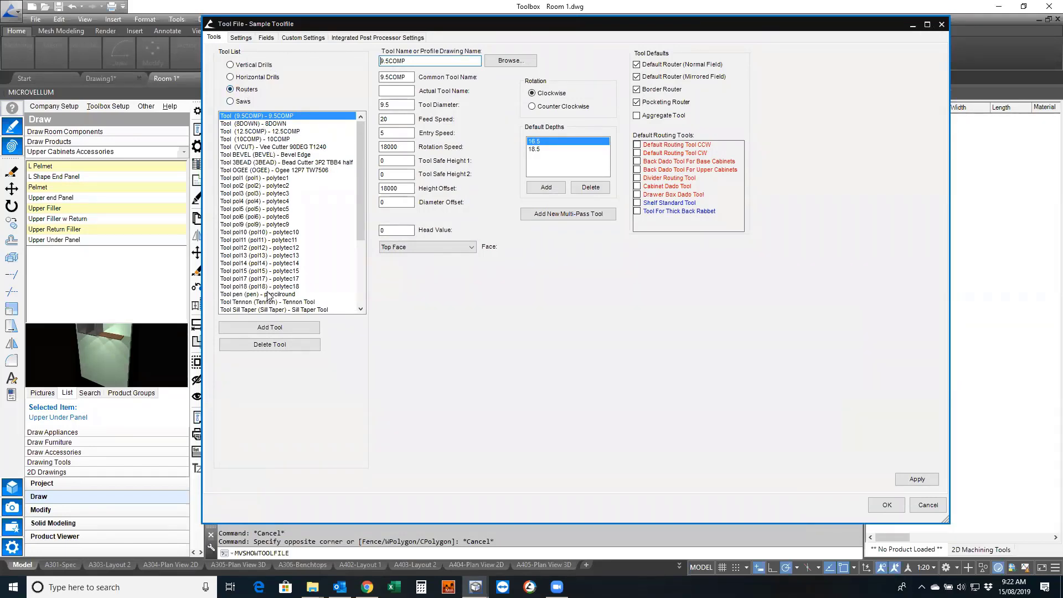
left_click(559, 214)
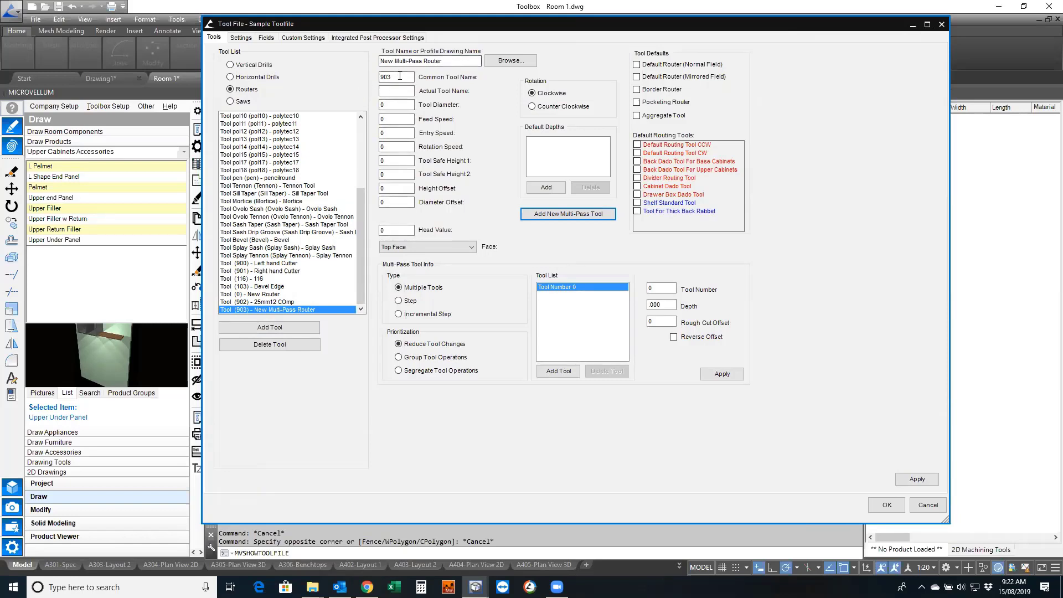
left_click_drag(460, 61, 349, 77)
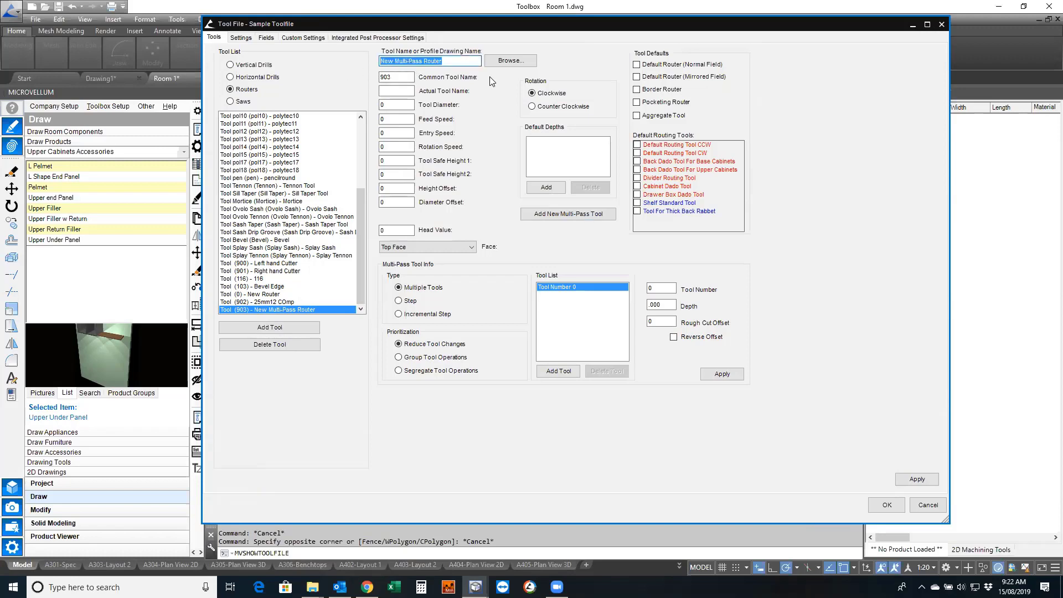
type("INC 12mm")
Make INC 12mm an incremental step tool using tool number 12.5COMP with a maximum depth per pass of 18
left_click(398, 314)
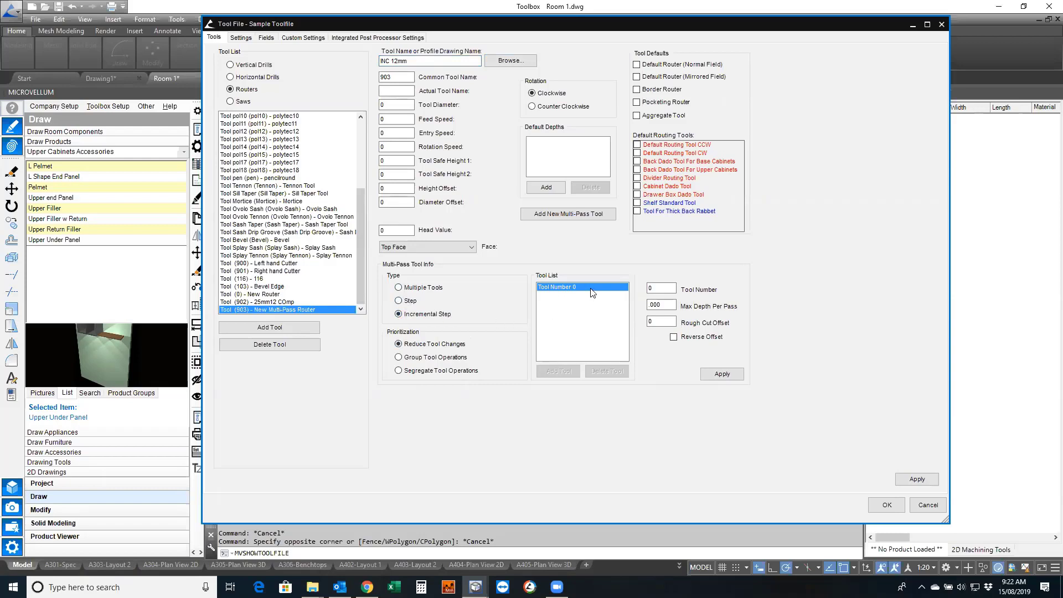
left_click(558, 291)
left_click_drag(363, 249, 360, 165)
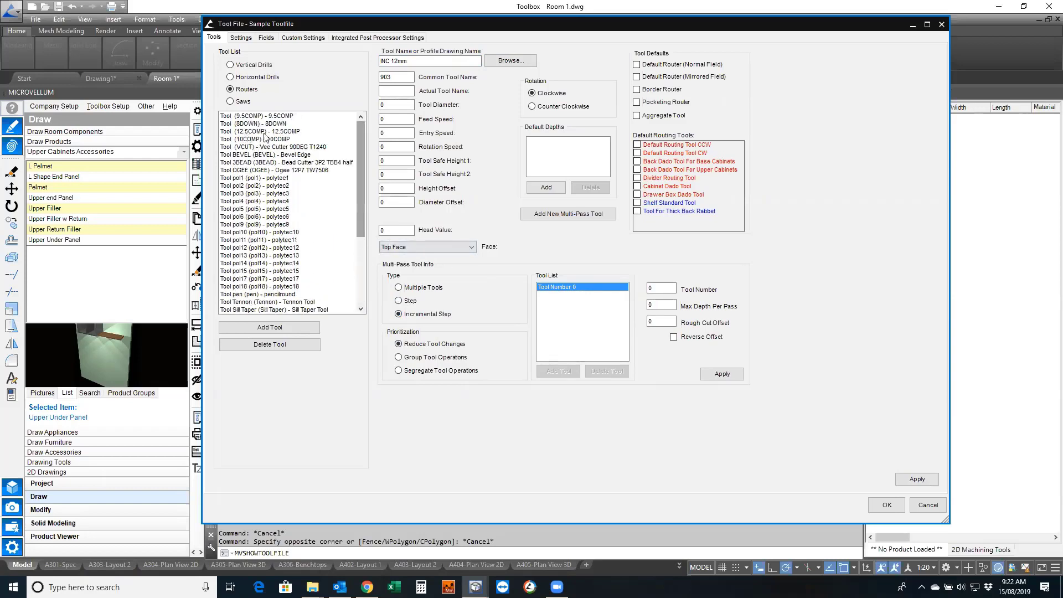
left_click(614, 288)
type("12.5COMP")
left_click(659, 304)
left_click(721, 374)
double_click(660, 304)
type("18")
left_click(721, 374)
left_click(576, 309)
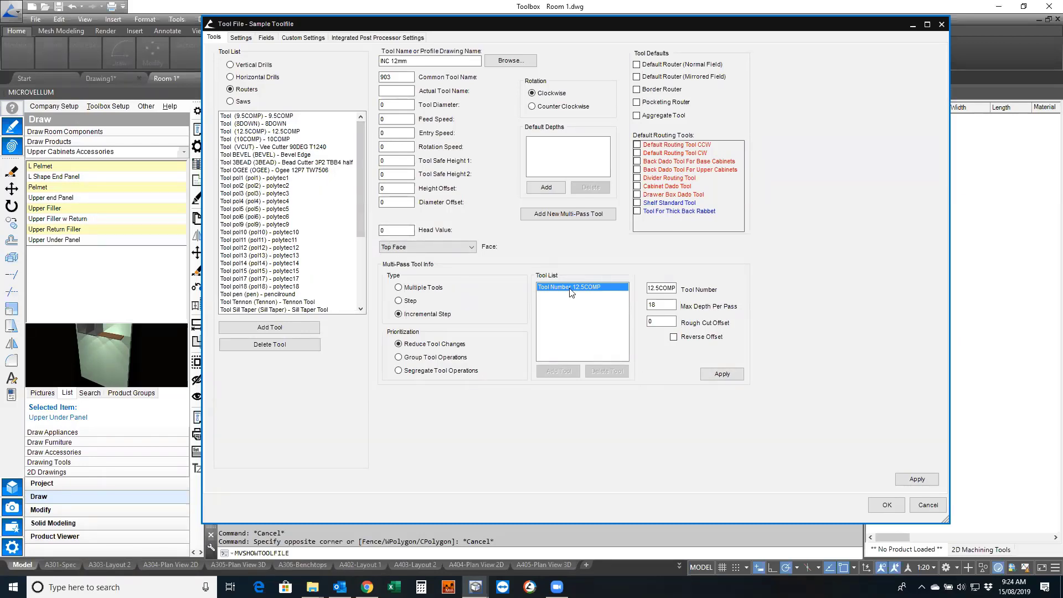
Set the INC 12mm tool diameter to 12.5, apply the changes and save the tool file
left_click(399, 78)
left_click(720, 375)
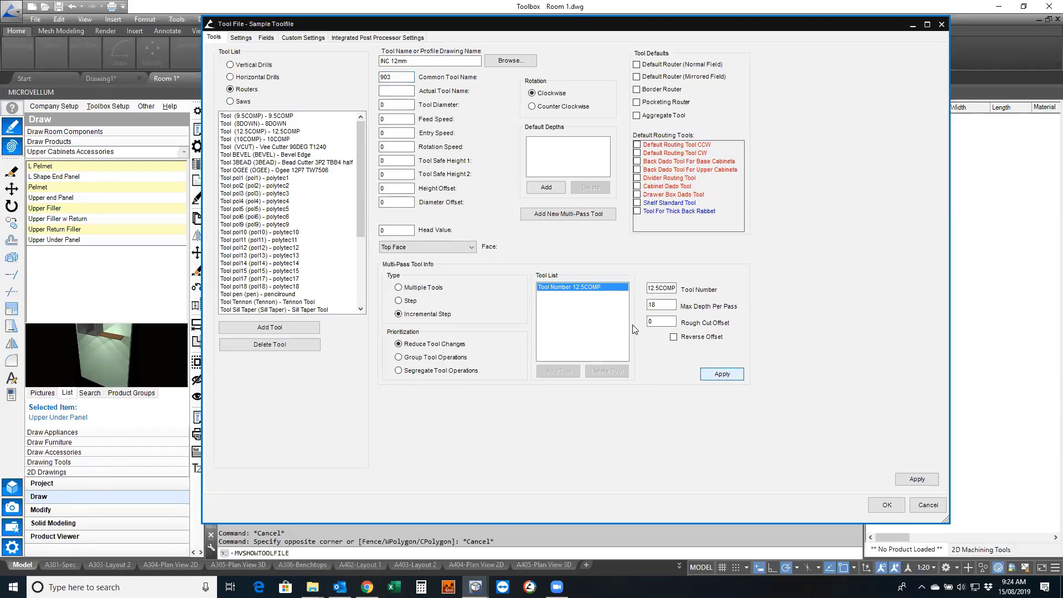
left_click(917, 479)
left_click(397, 105)
type("12.5")
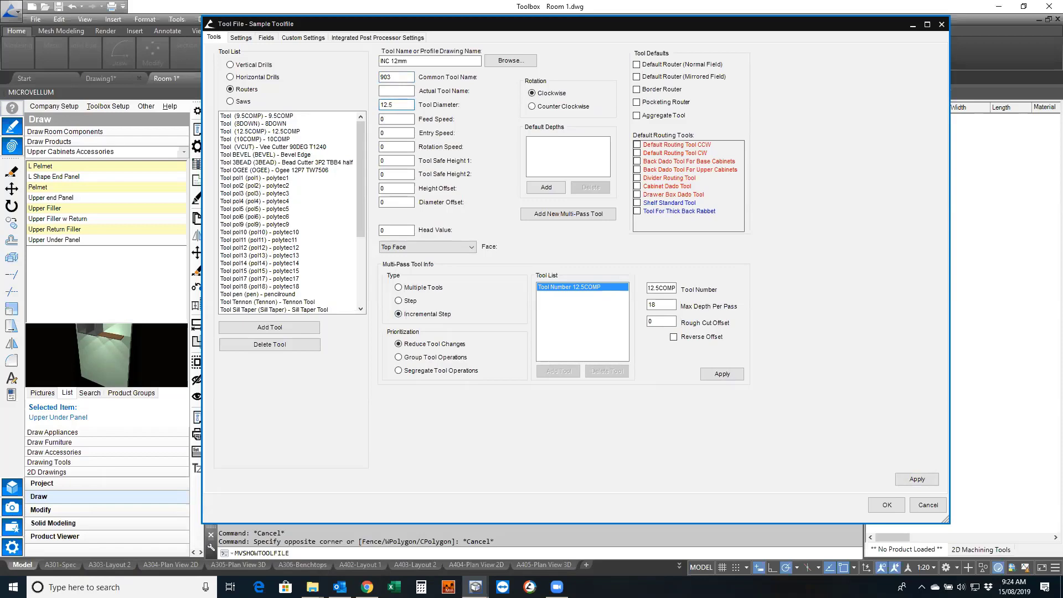
left_click(722, 374)
left_click(918, 479)
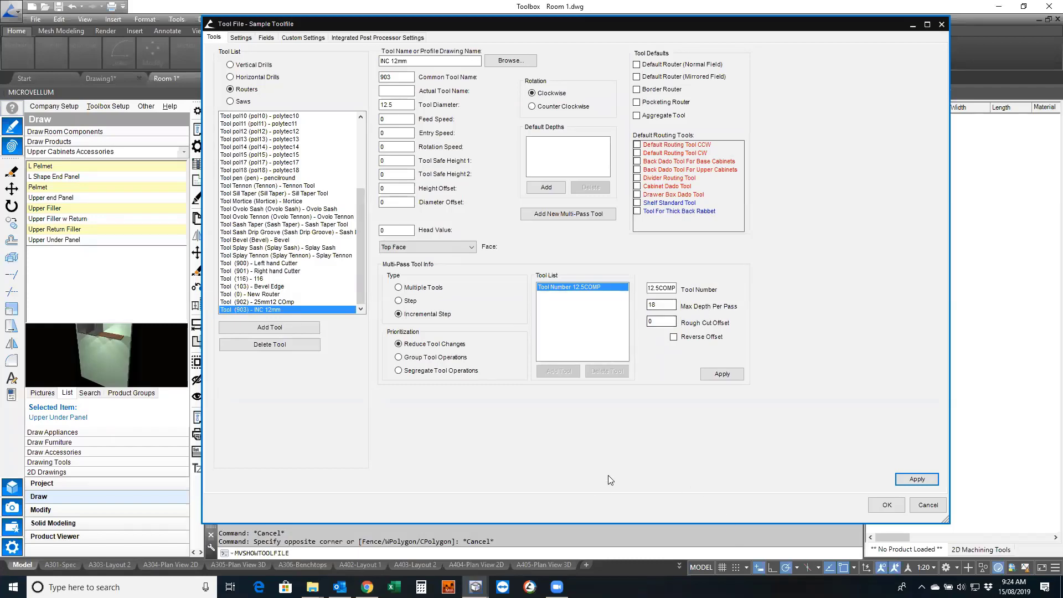
left_click(886, 505)
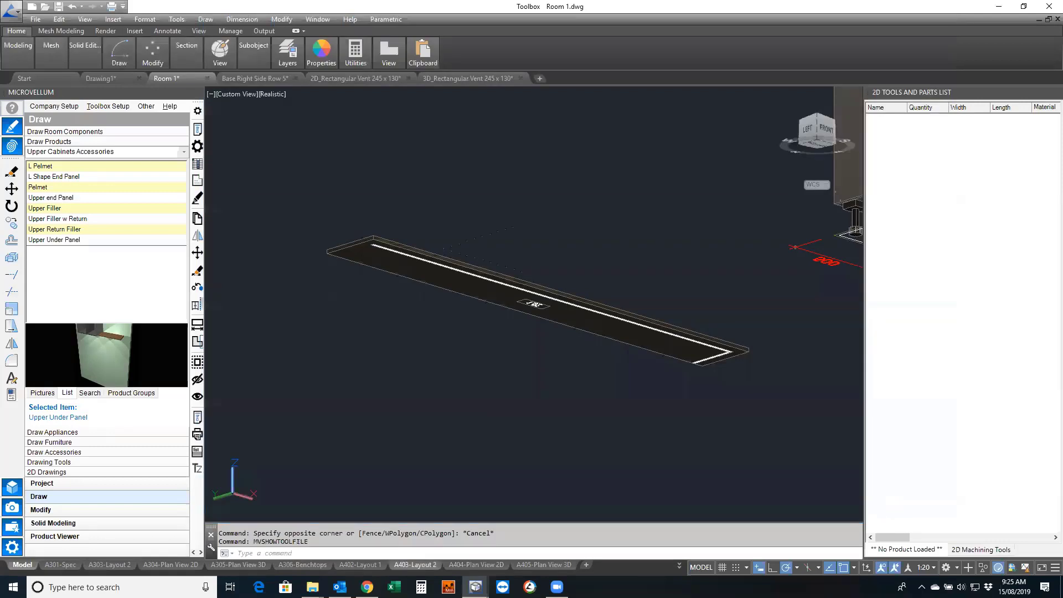
In library specification group Colour Selection A, set the material code of sheet stock Colour Board 25mm to |T903
left_click(105, 106)
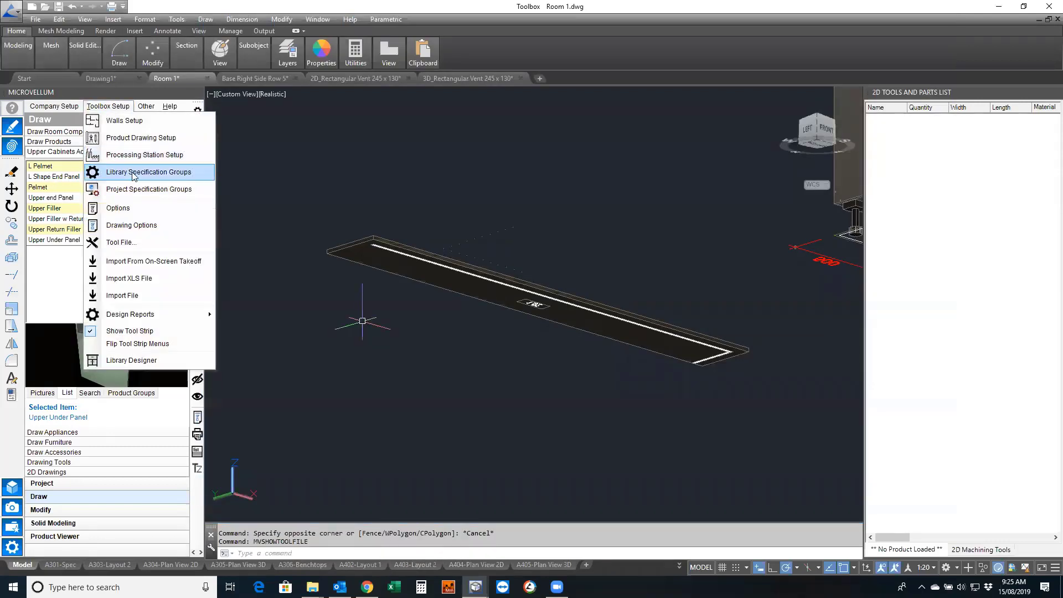
left_click(133, 172)
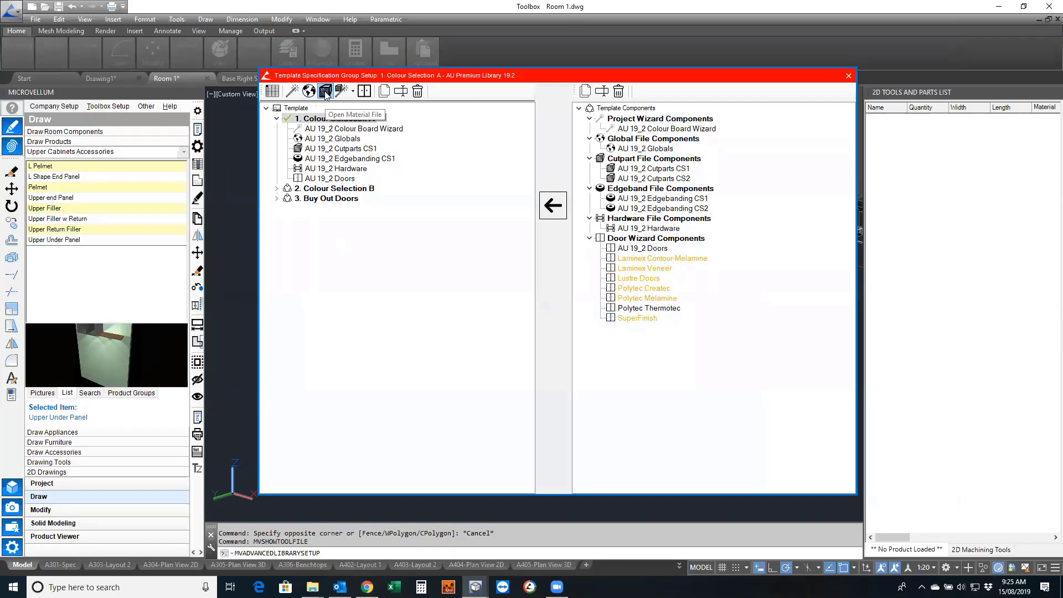
left_click(325, 92)
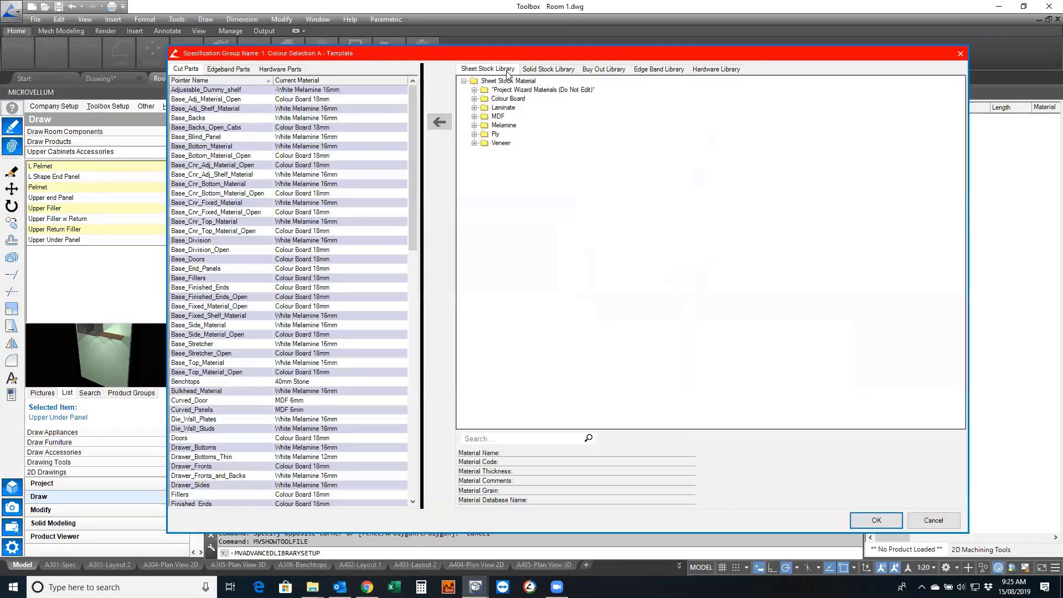
left_click(474, 99)
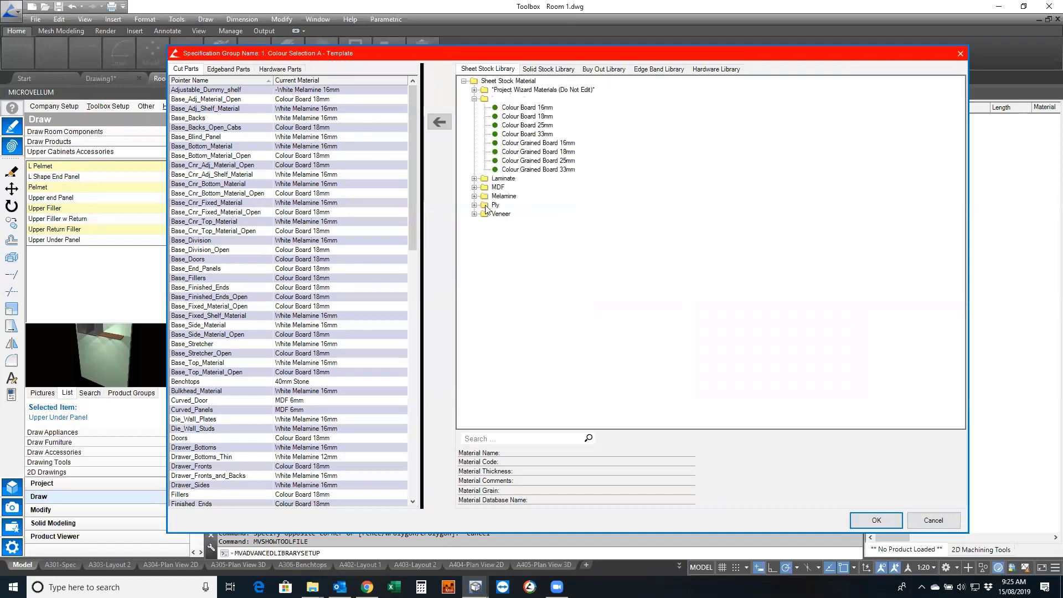
left_click(507, 126)
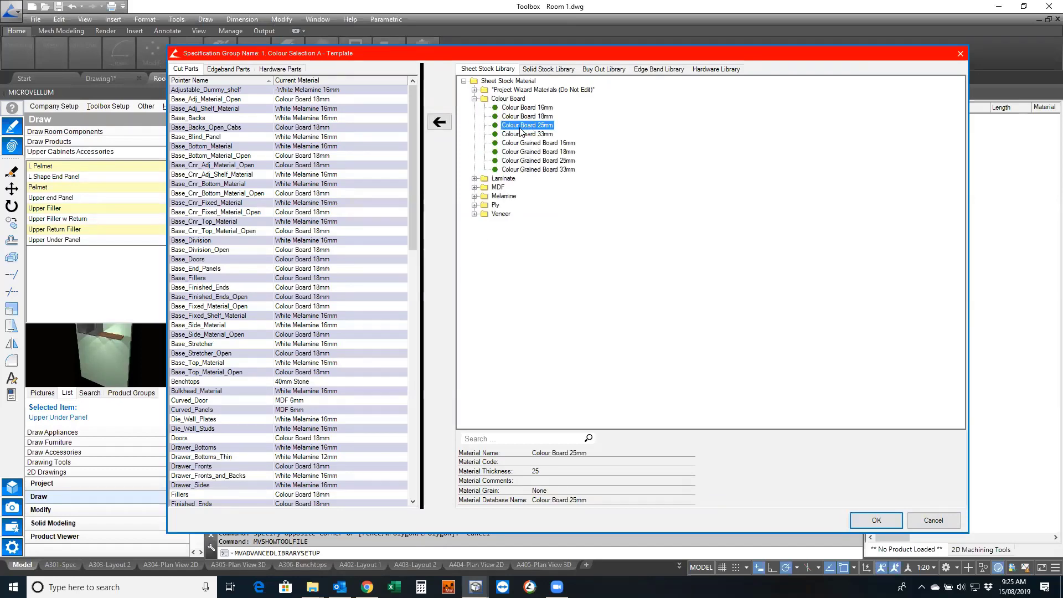
right_click(520, 131)
left_click(576, 231)
left_click(570, 148)
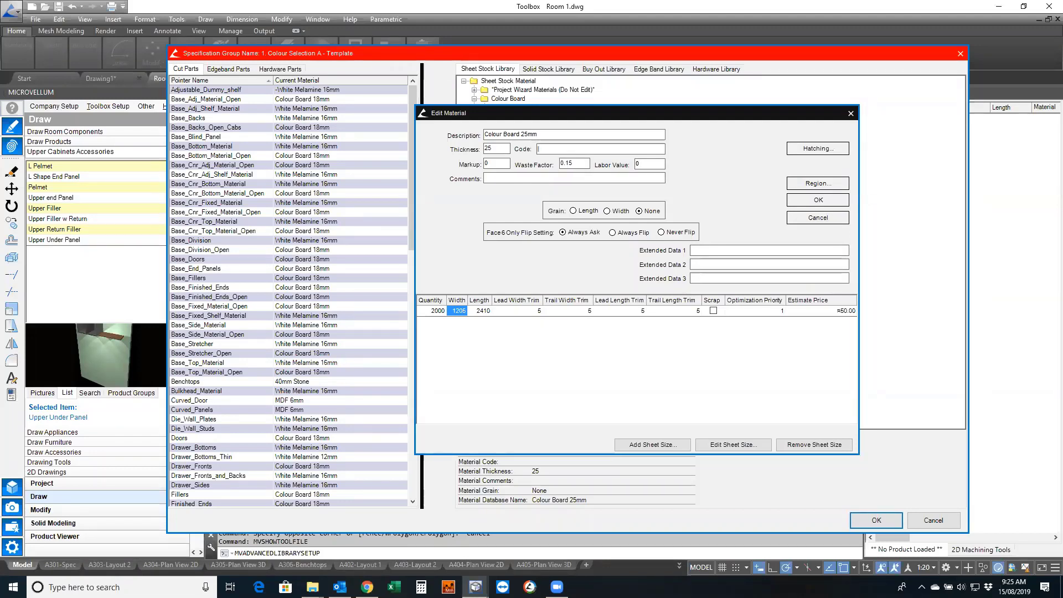
type("903")
left_click(821, 201)
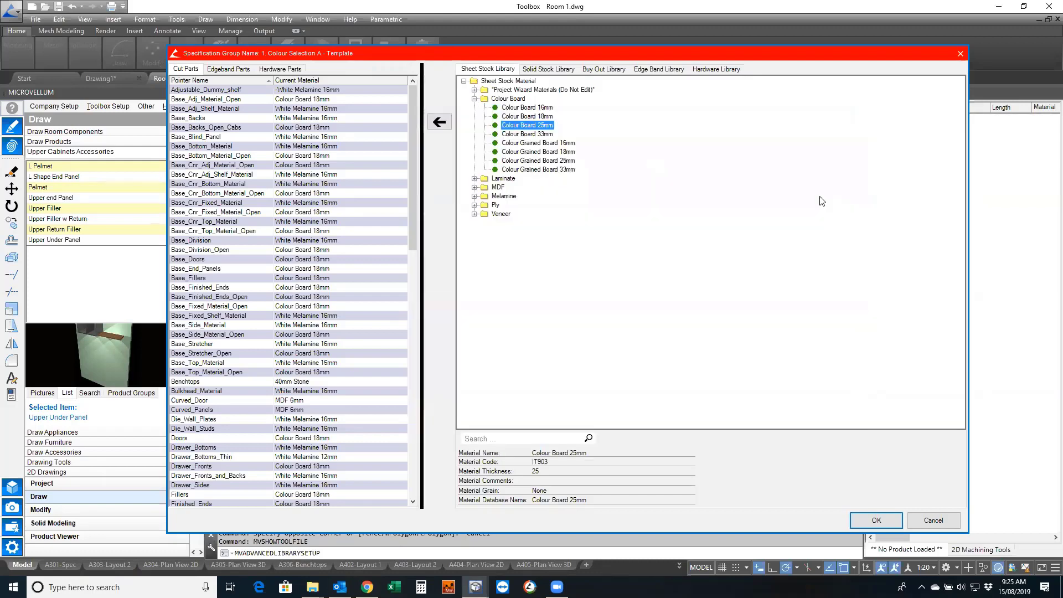
Set the material code of sheet stock Colour Board 33mm to |T903
right_click(520, 134)
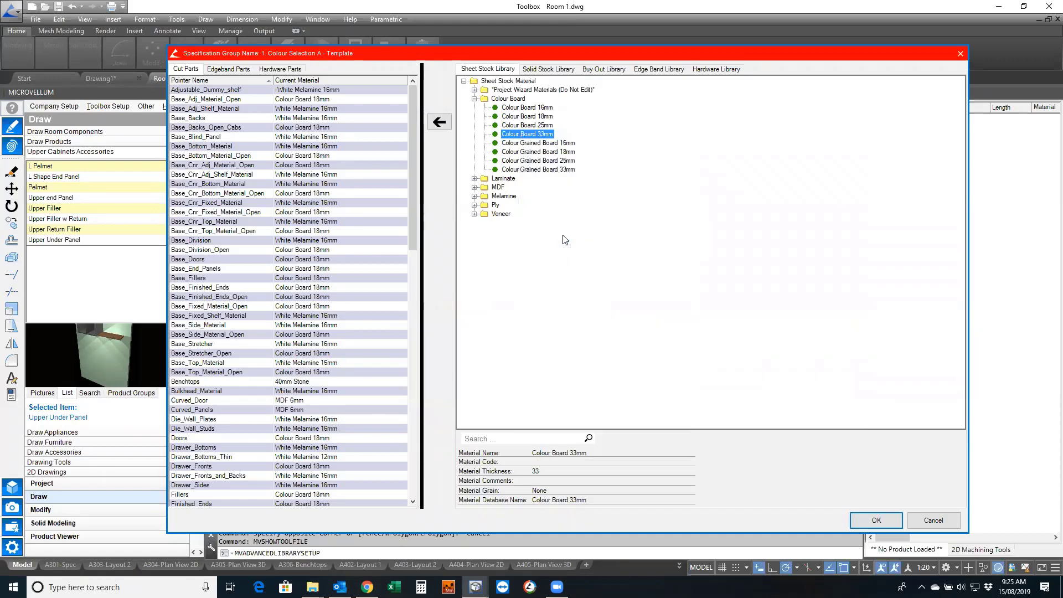
left_click(564, 234)
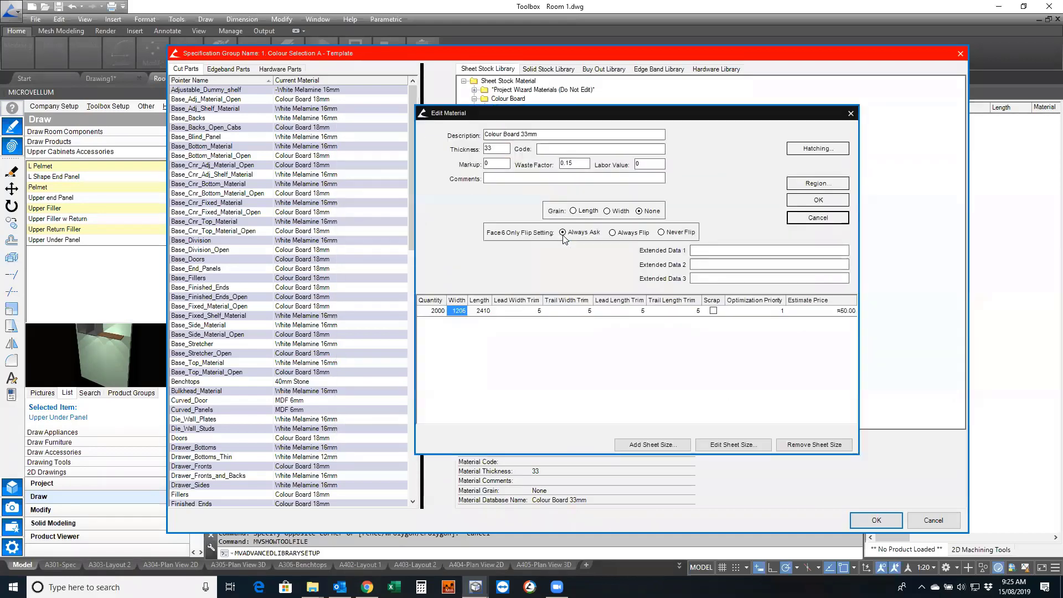
left_click(538, 149)
type("T903")
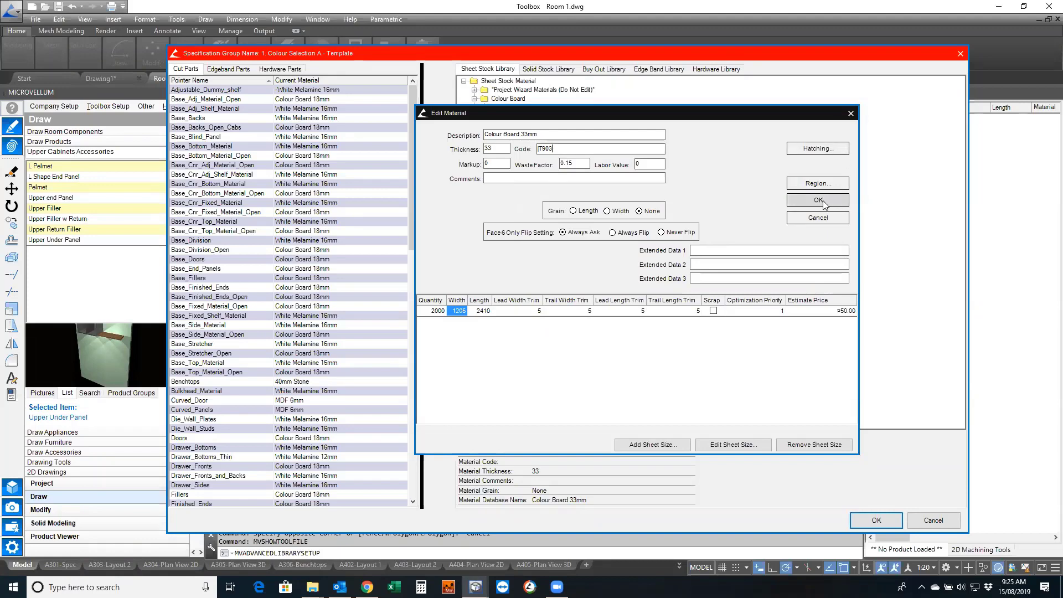
left_click(818, 200)
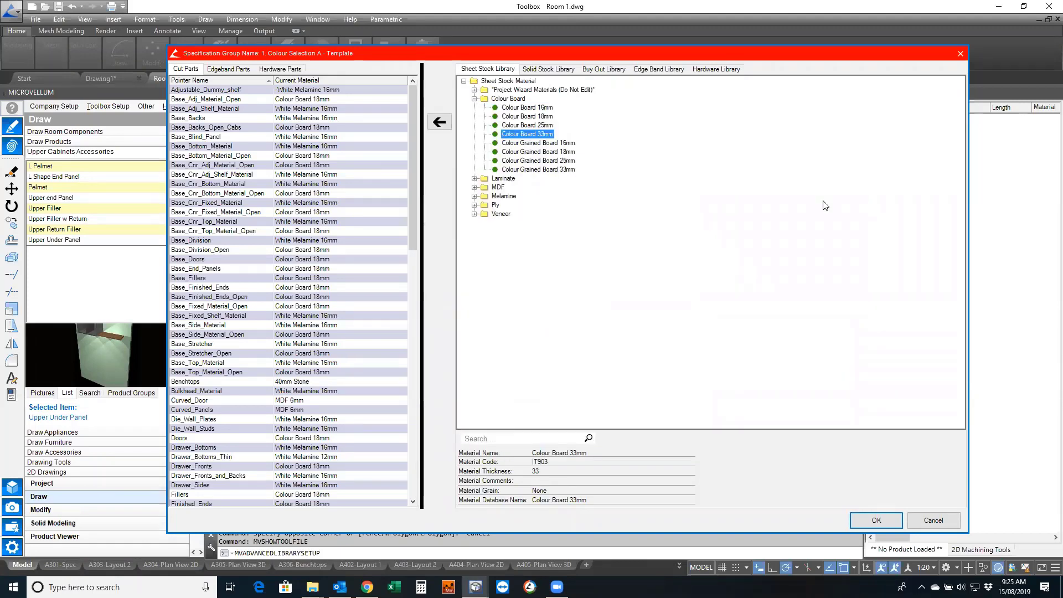
Check the codes of Colour Board 25mm and 33mm, cancel the specification window and close the template specification group setup
left_click(533, 126)
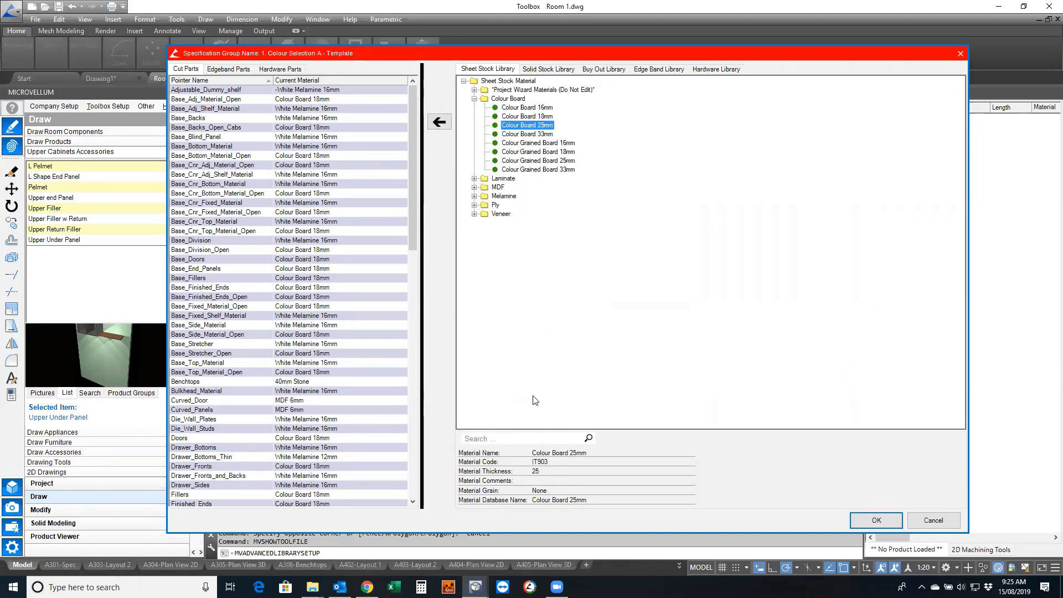
left_click(533, 134)
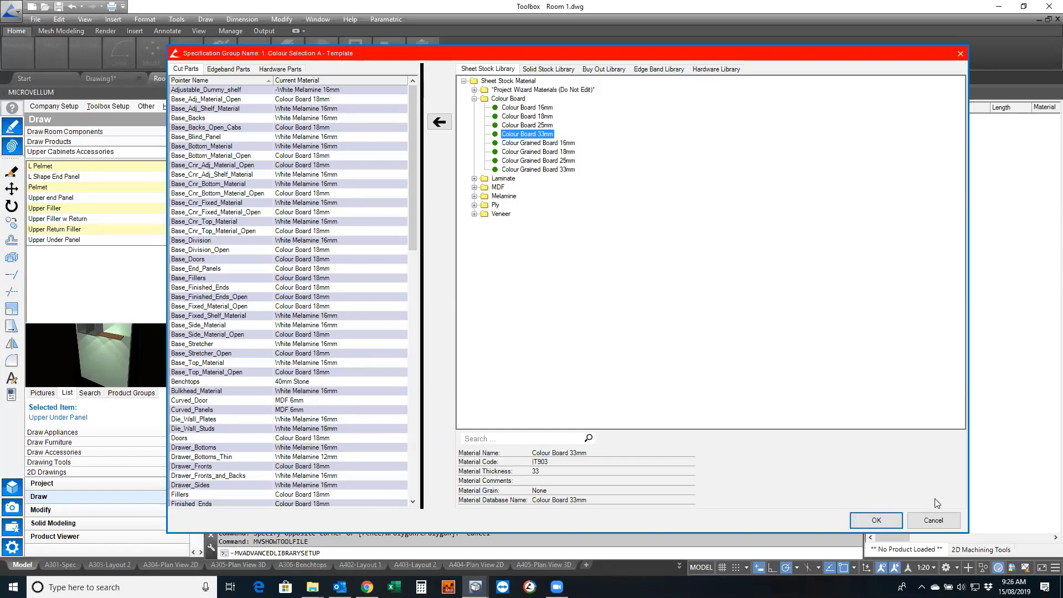
left_click(947, 524)
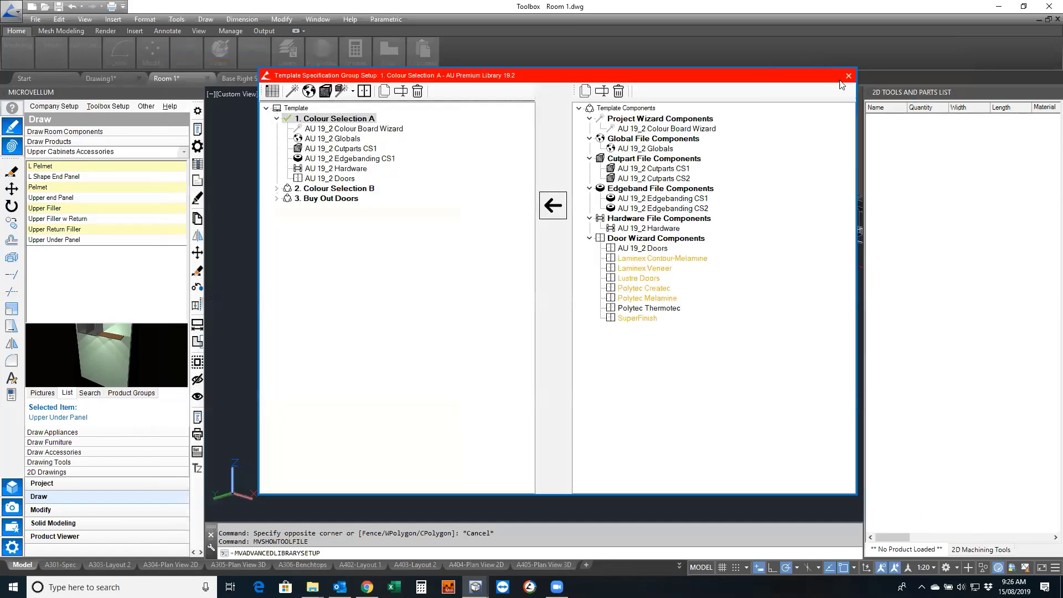
left_click(849, 75)
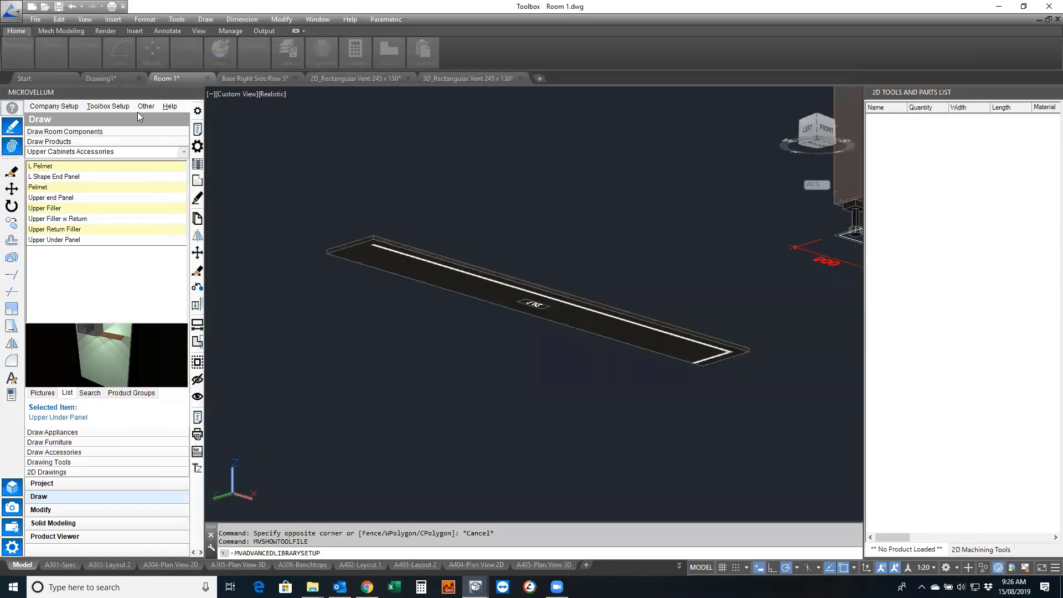
Open the tool file and add a new multi-pass router tool named Step
left_click(108, 107)
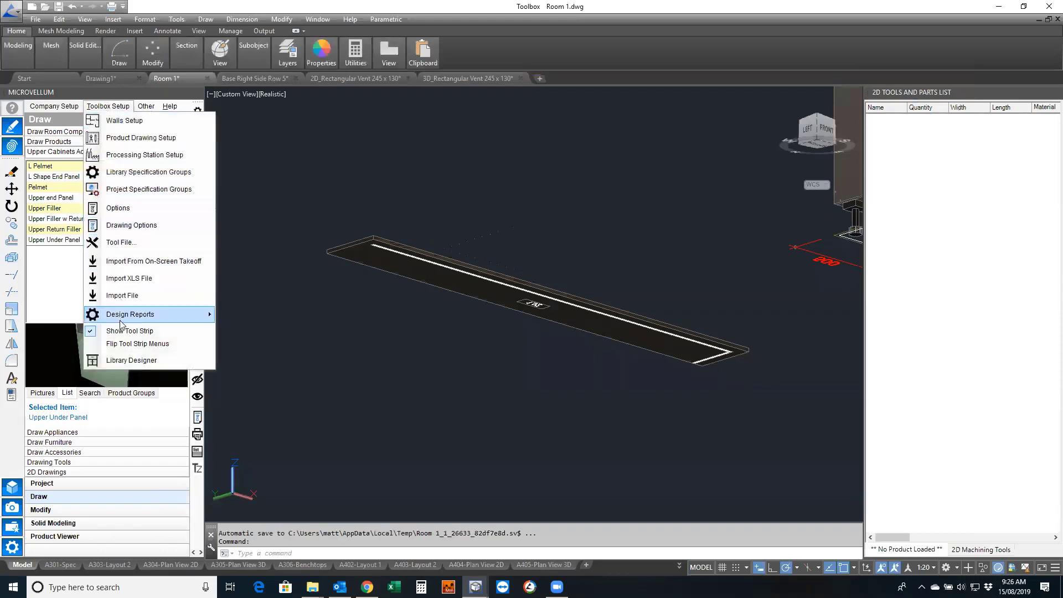
left_click(136, 241)
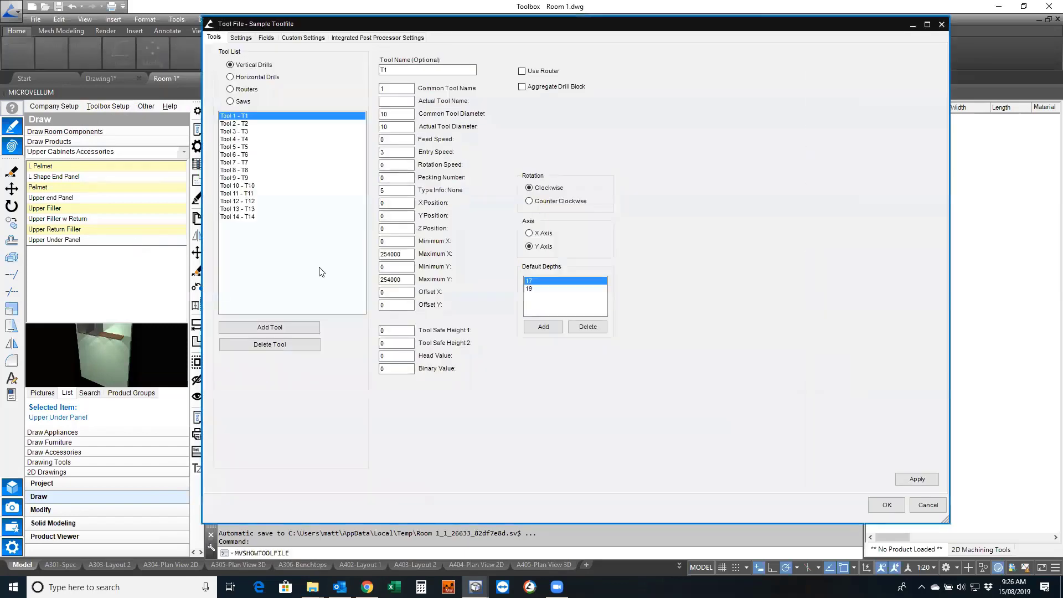
left_click(241, 89)
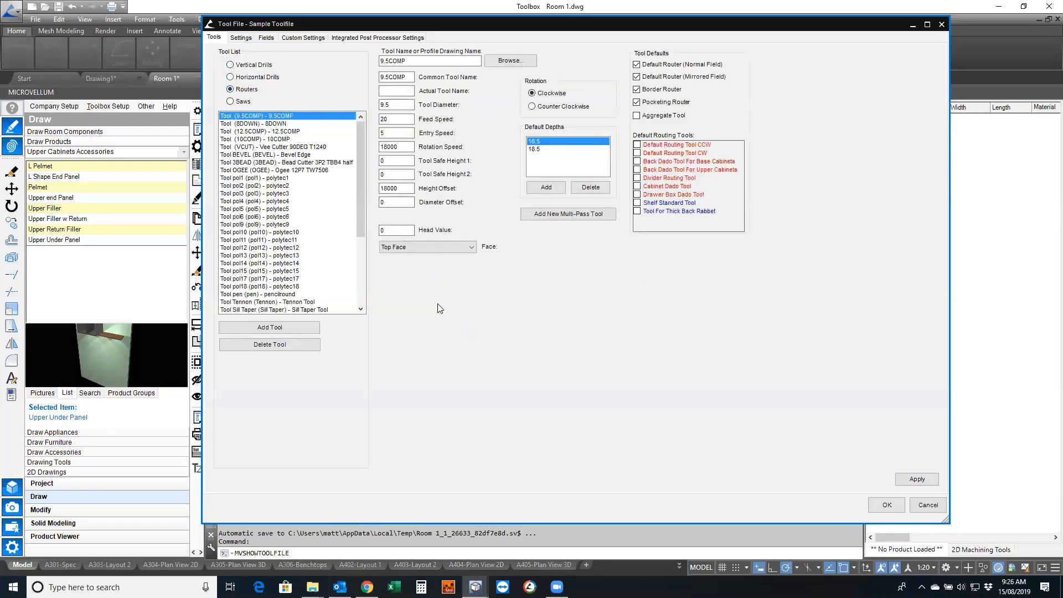
left_click_drag(361, 203, 358, 274)
left_click(264, 302)
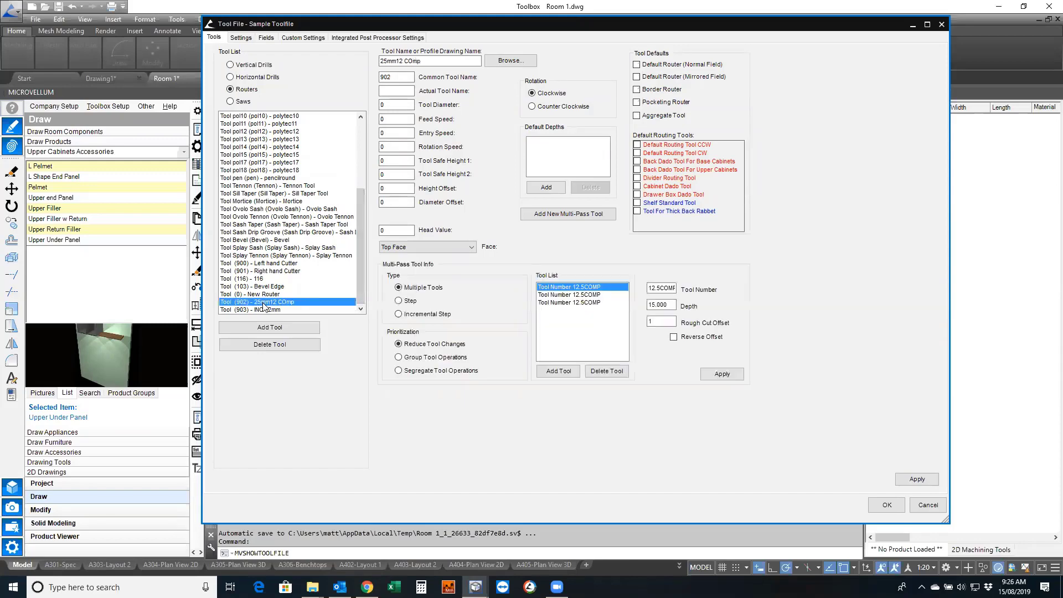
left_click(265, 310)
left_click(576, 216)
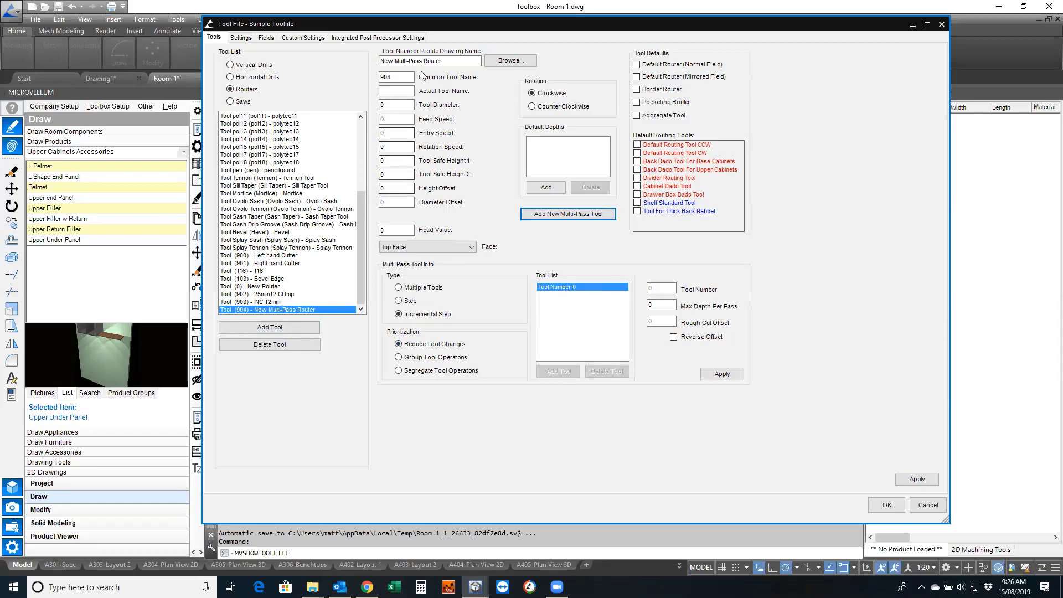
type("Step")
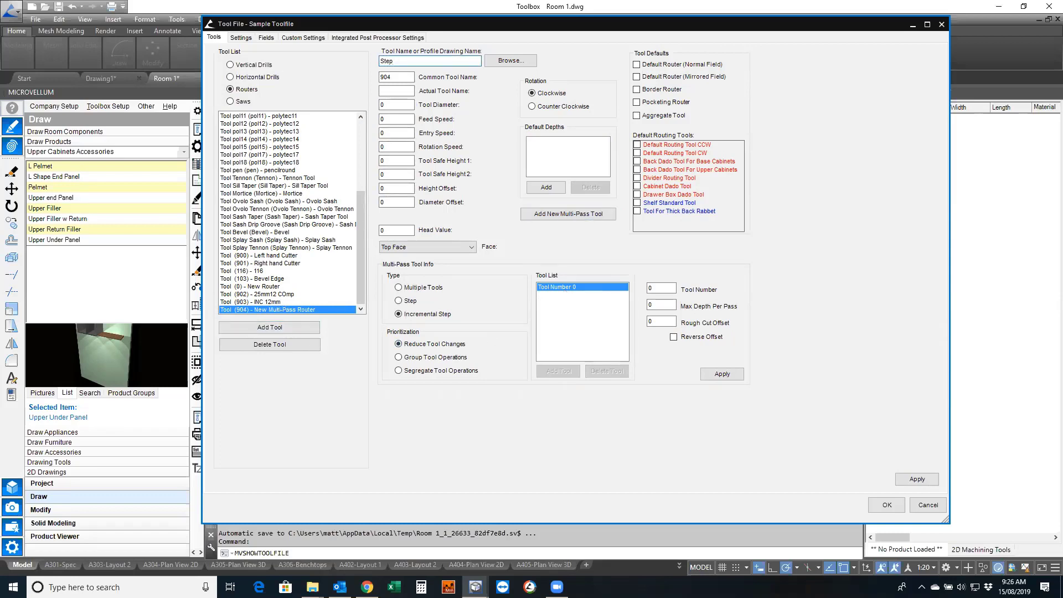
Set the new multi-pass tool's type to Step with tool number 12.5COMP and 3 passes, and apply the settings
left_click(593, 287)
double_click(657, 289)
left_click(409, 301)
double_click(657, 289)
type("12.5")
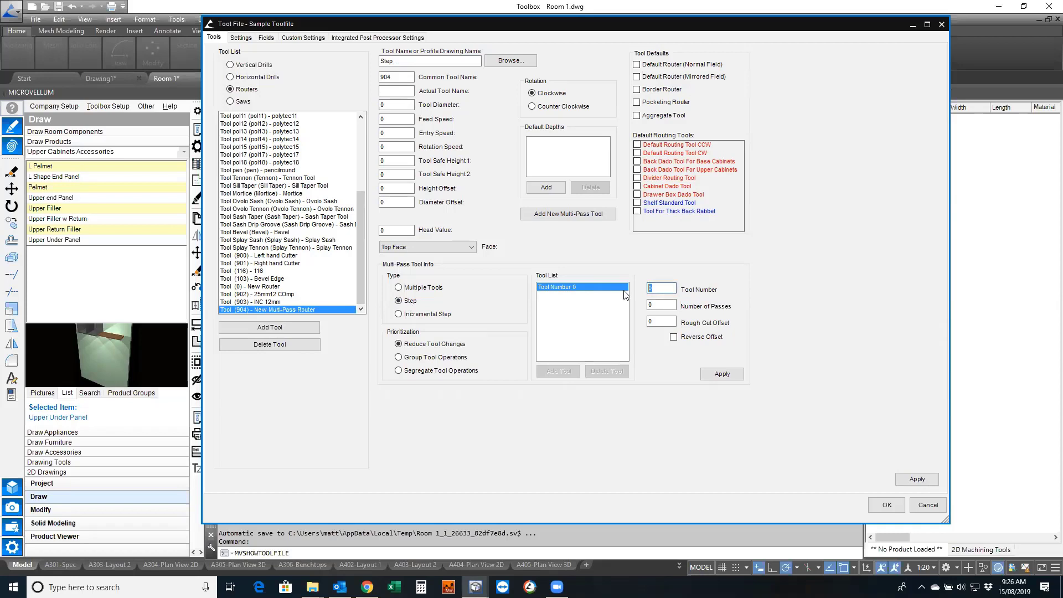
type("COMP")
double_click(664, 306)
type("3")
left_click(720, 374)
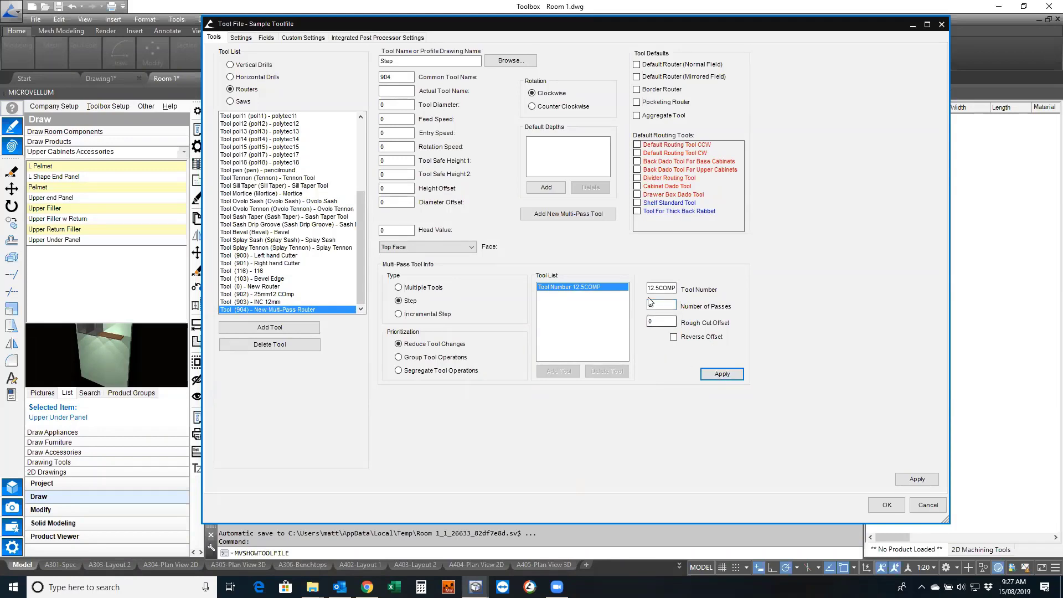
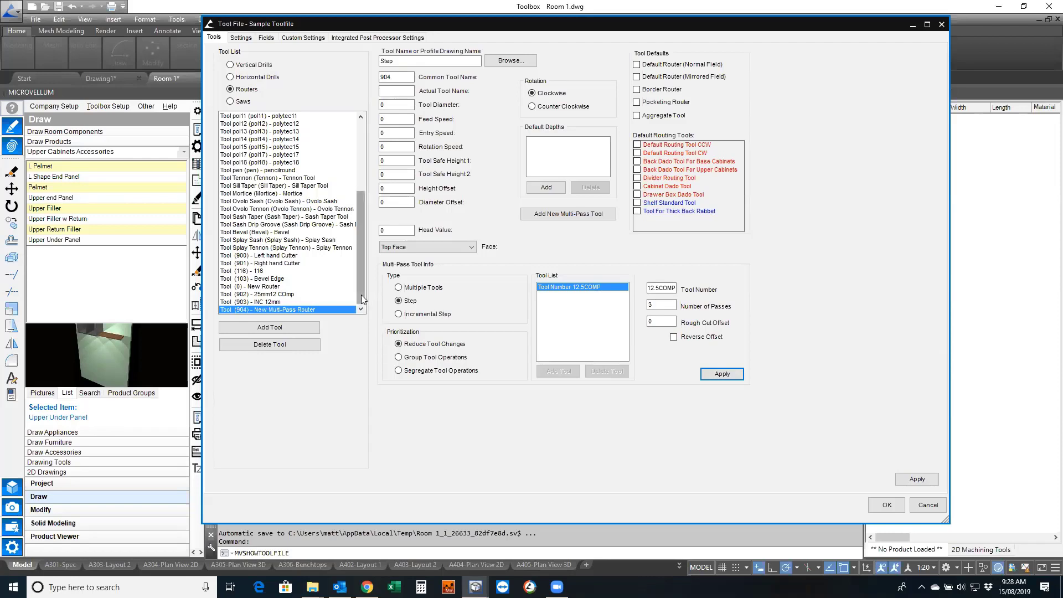
Review the settings of router tools 8DOWN and 12.5COMP, and close the tool file without saving
left_click_drag(361, 295, 367, 216)
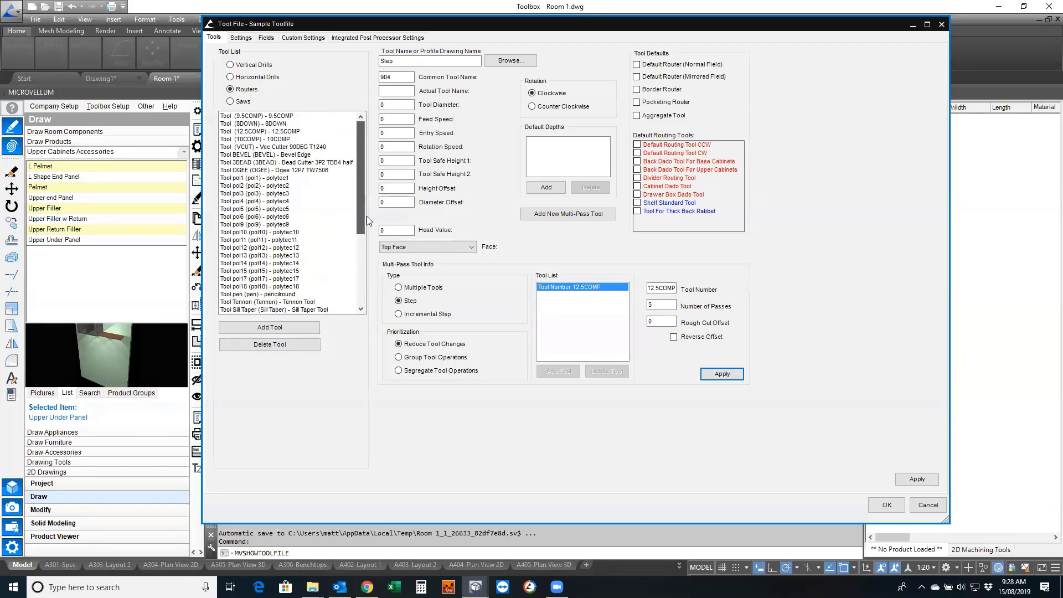
left_click(280, 132)
left_click(281, 124)
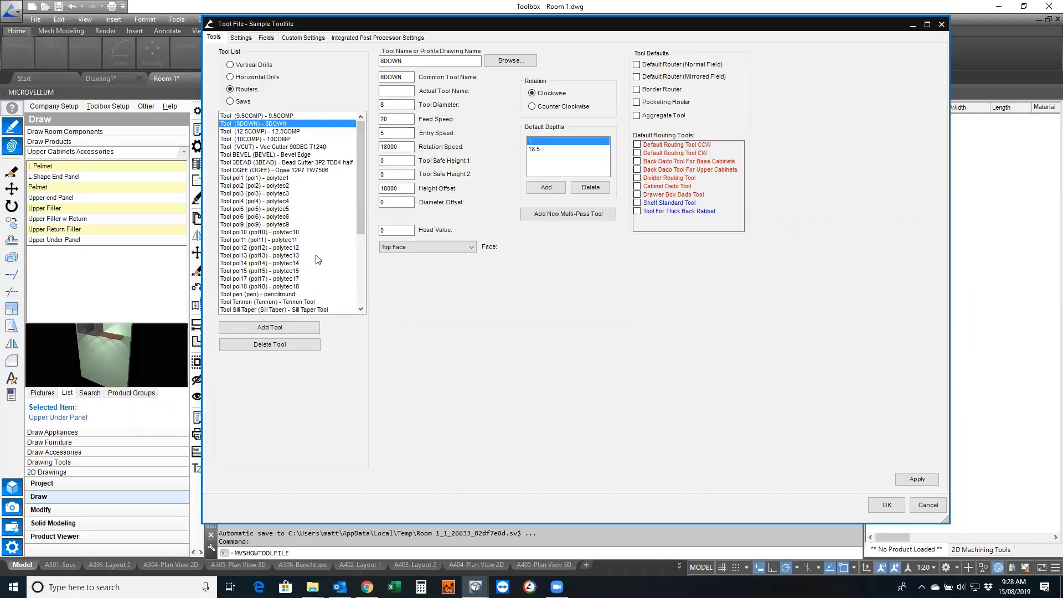
left_click_drag(362, 206, 361, 291)
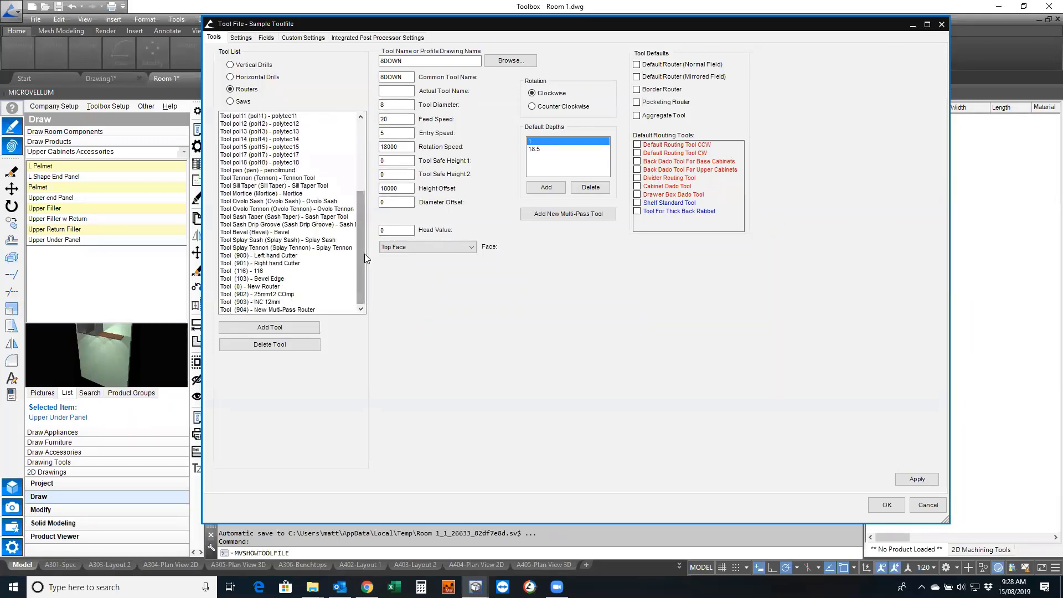
left_click_drag(361, 257, 358, 166)
left_click(261, 132)
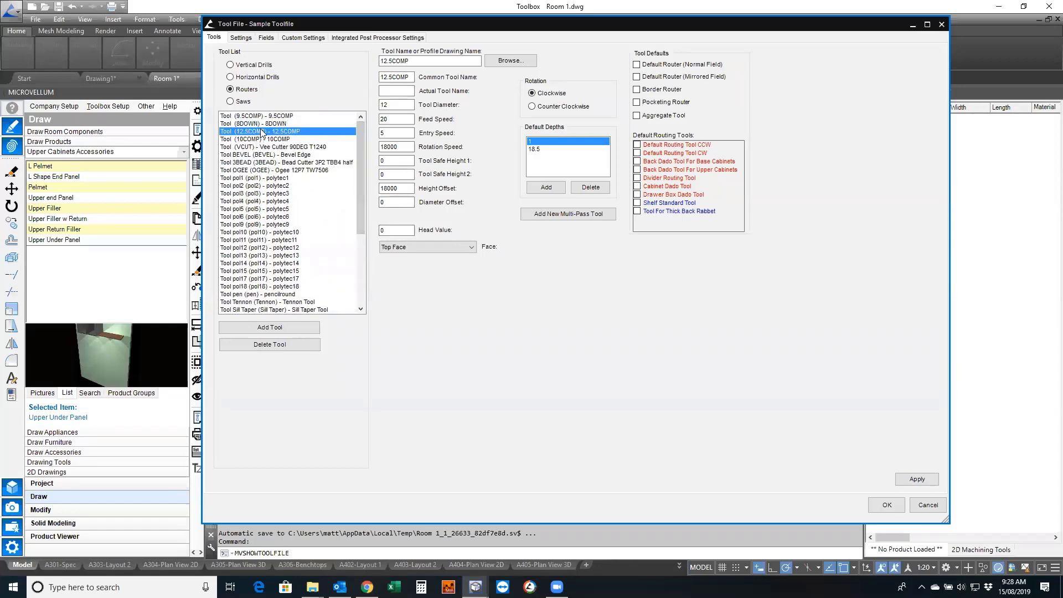
left_click(263, 124)
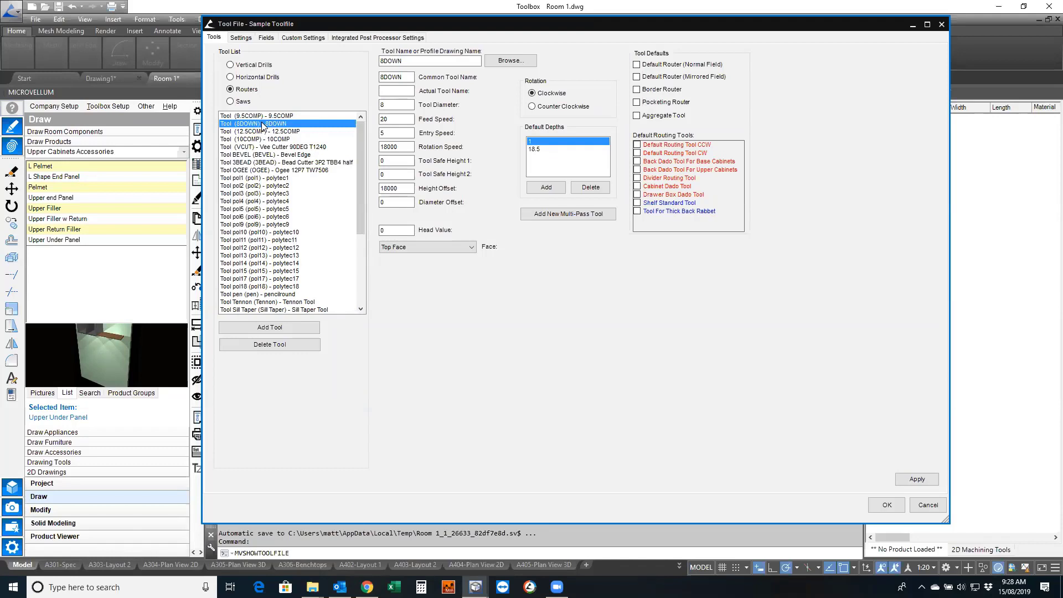
left_click(498, 390)
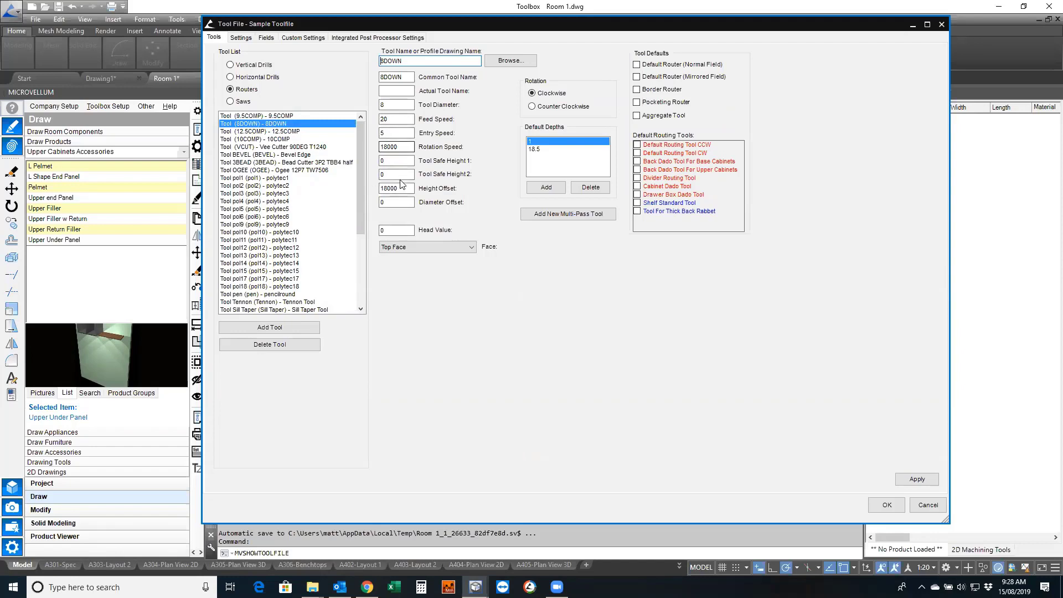
left_click(276, 133)
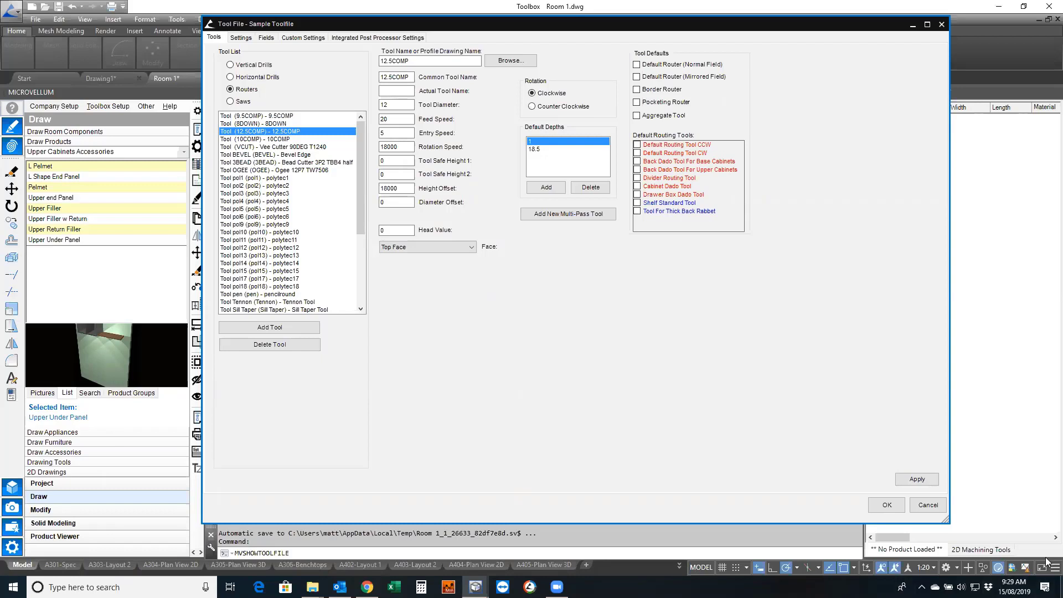
left_click(929, 505)
Display the Room 1 drawing in the 2D Wireframe visual style from the Top view
scroll(620, 390, "down", 4)
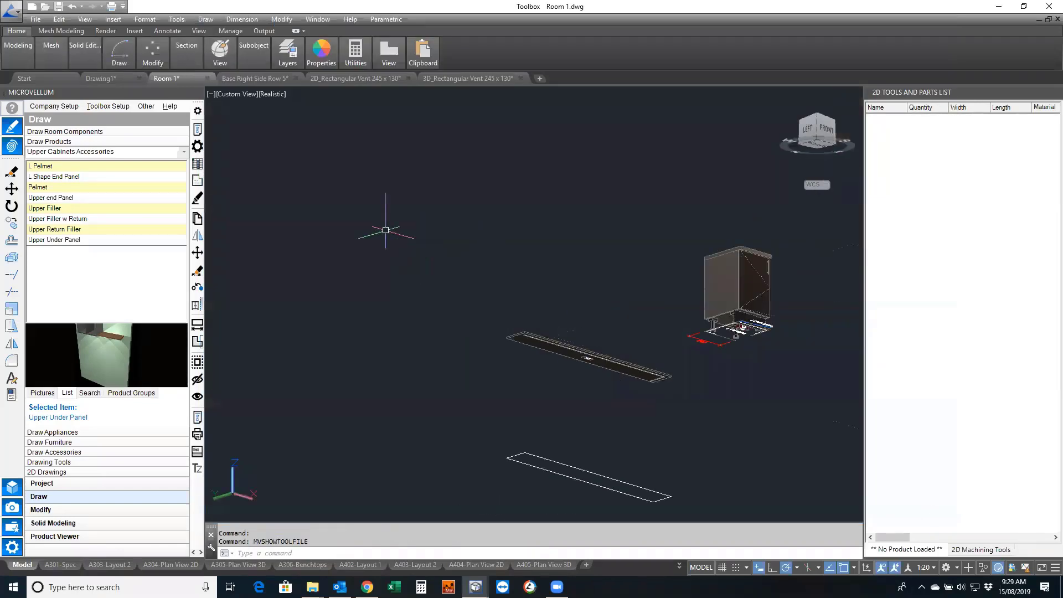
left_click(273, 94)
left_click(288, 117)
left_click(245, 95)
left_click(277, 123)
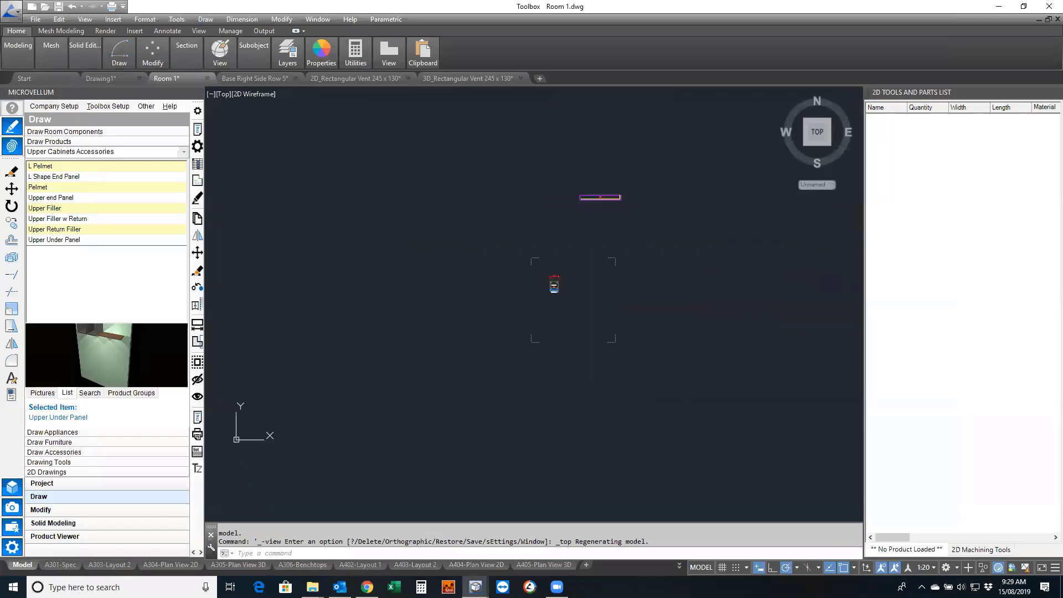
Erase the base cabinet and the upper under panel from the room drawing
left_click(197, 271)
left_click(519, 286)
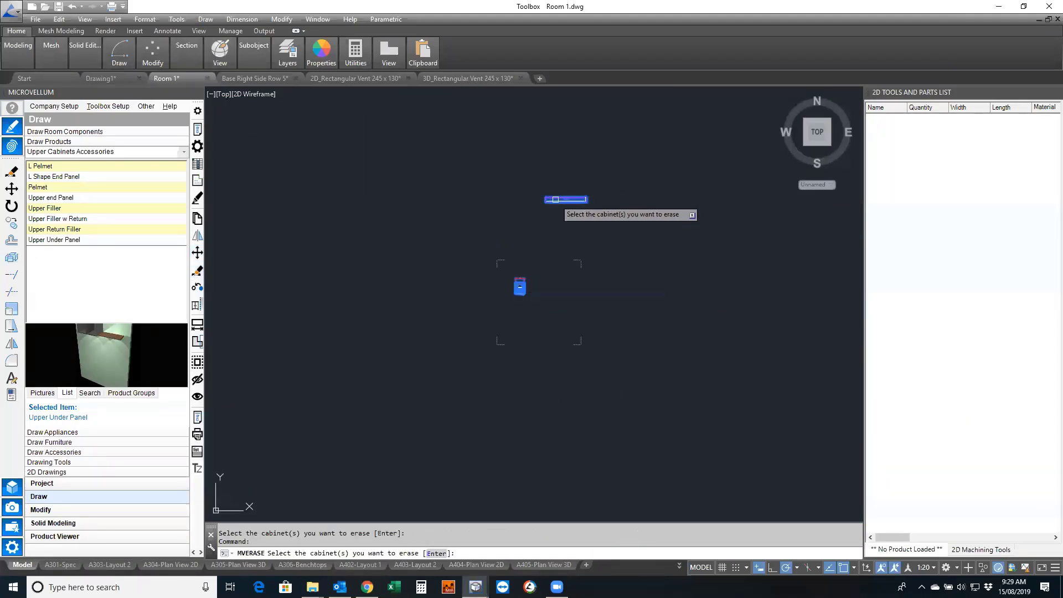
key("Return")
left_click(585, 317)
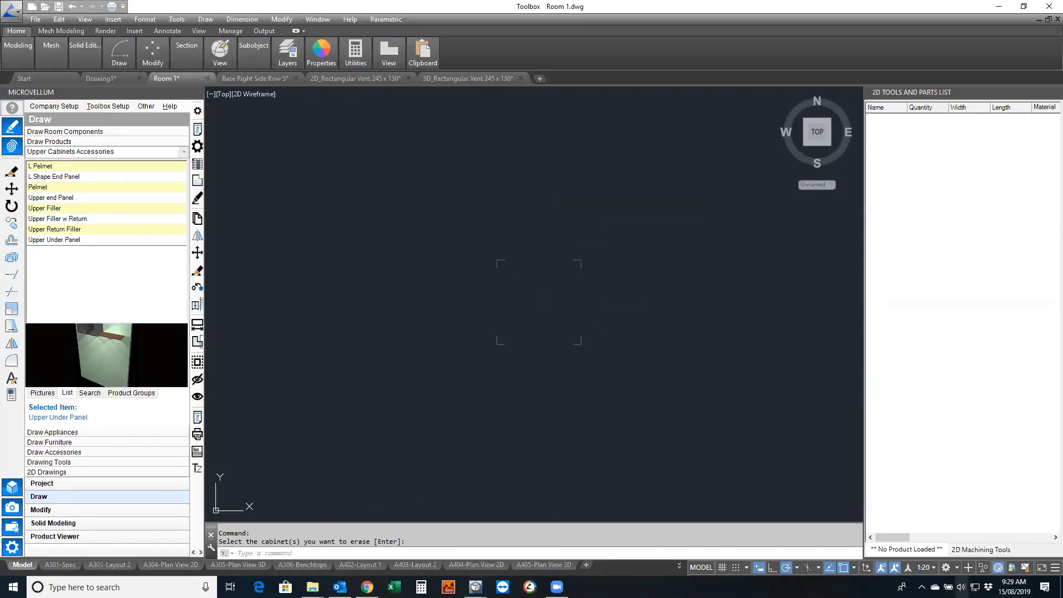
key("Escape")
scroll(454, 256, "up", 2)
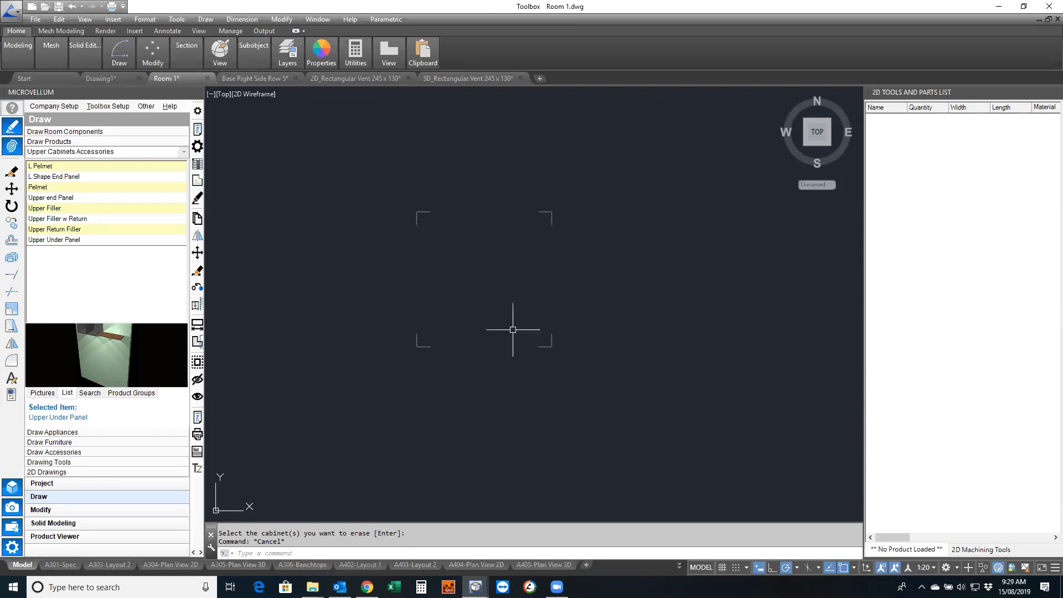
middle_click_drag(482, 368, 521, 372)
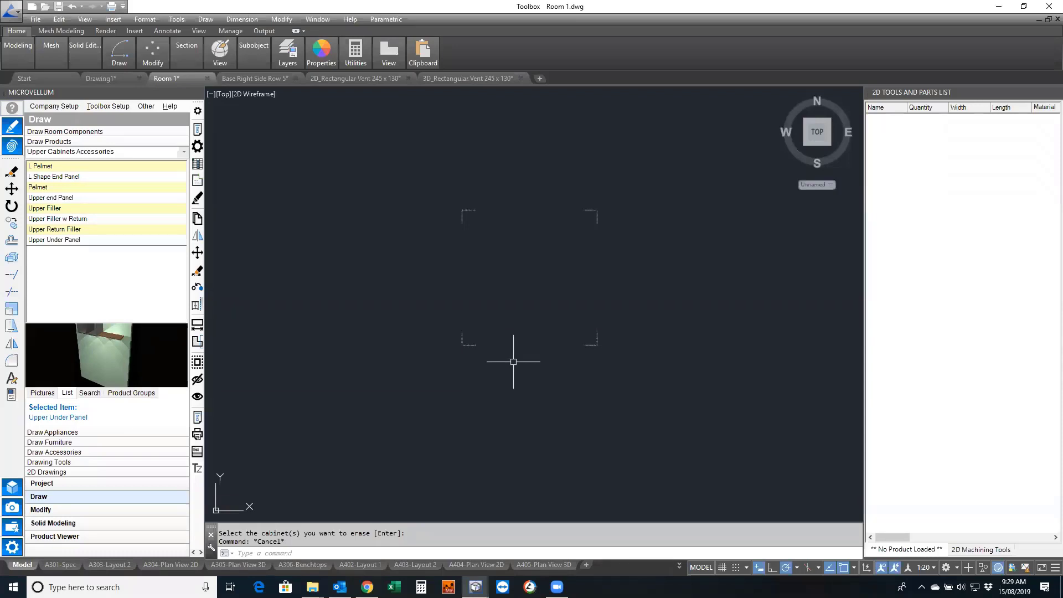
scroll(505, 242, "up", 2)
middle_click_drag(501, 306, 489, 304)
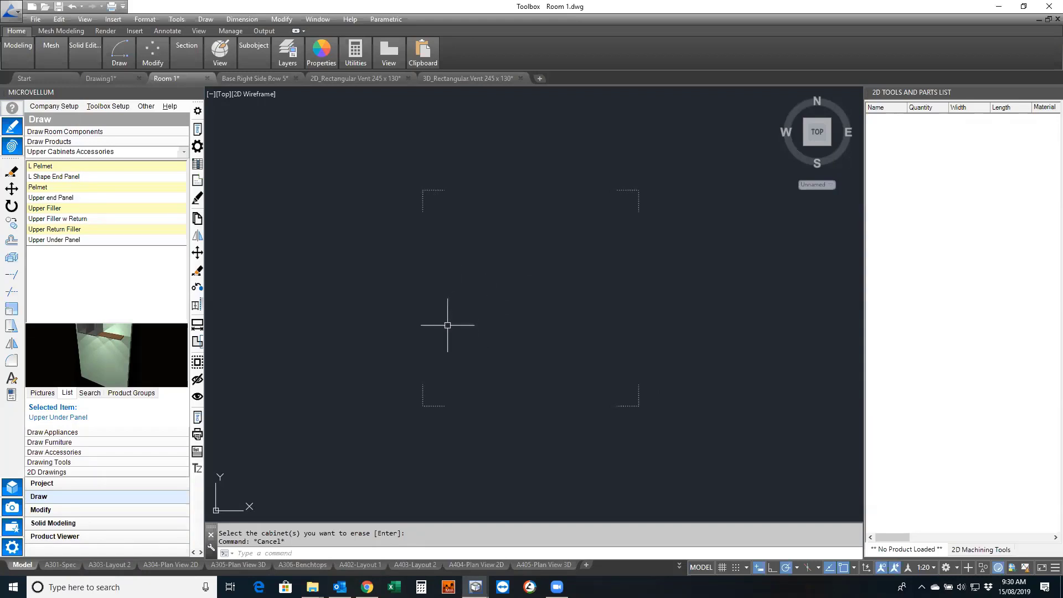
Start attaching New Residence - All Layouts to 1 PDF.pdf from the PDF Plans folder as an underlay
left_click(134, 31)
left_click(84, 55)
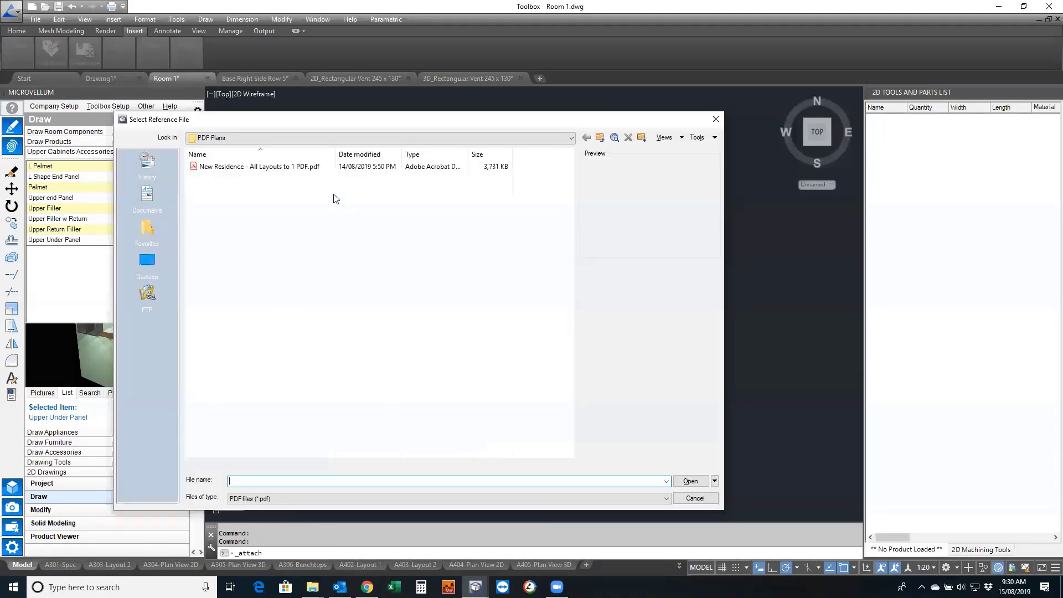
left_click(262, 171)
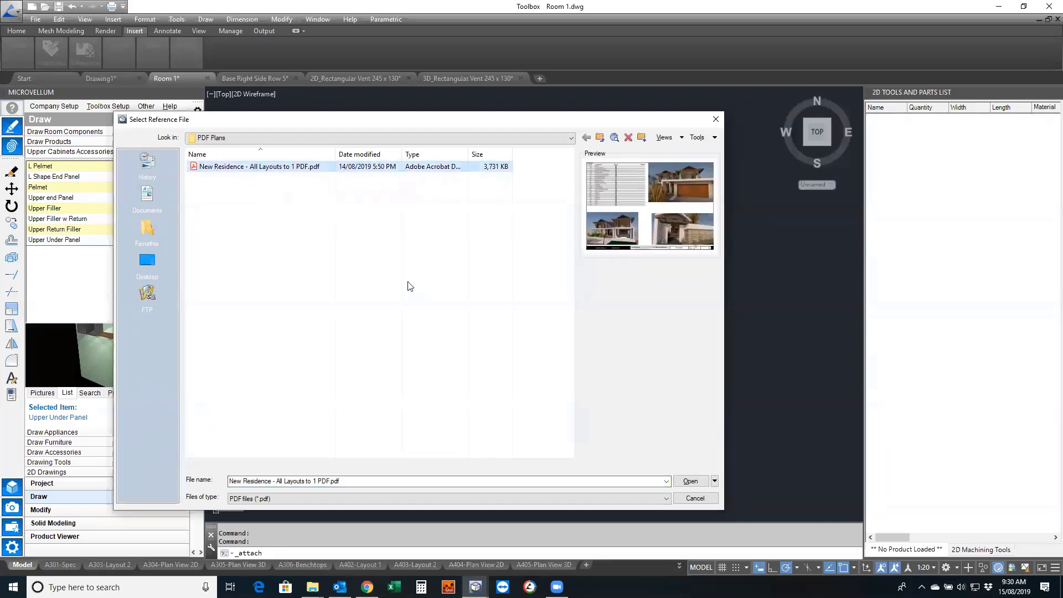
left_click(697, 483)
left_click(698, 483)
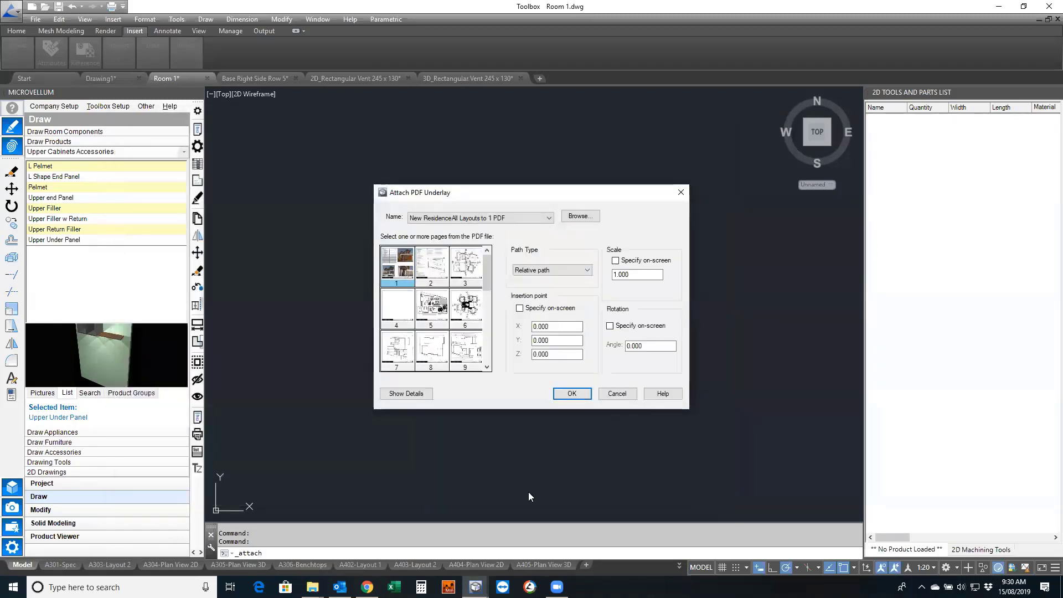
Attach page 5 of the PDF at scale 1000, picking its insertion point on screen near the room's lower-left corner
left_click(436, 309)
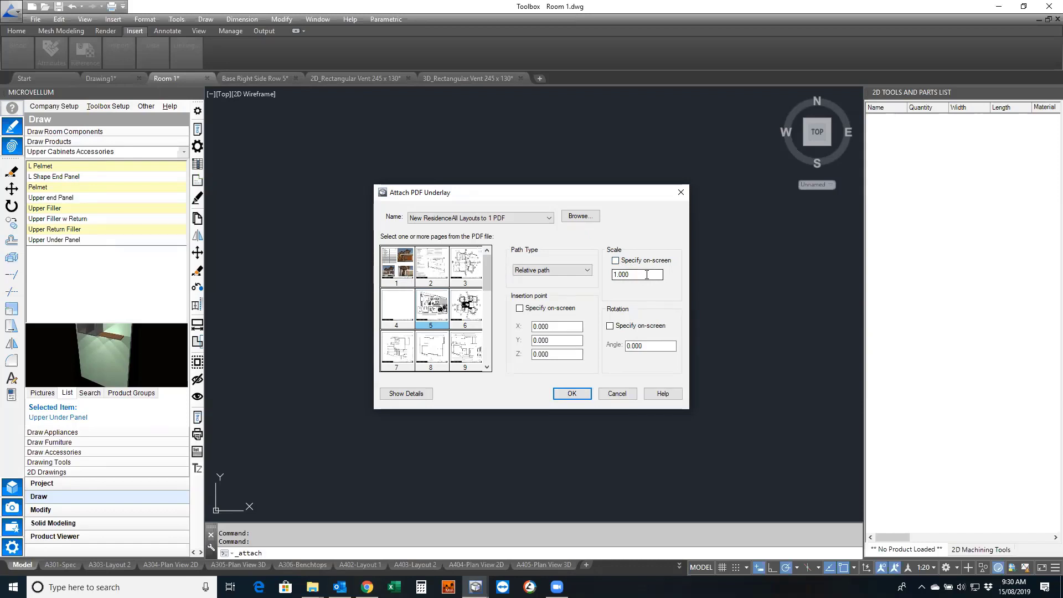
left_click_drag(580, 283, 573, 283)
type("10")
left_click(519, 308)
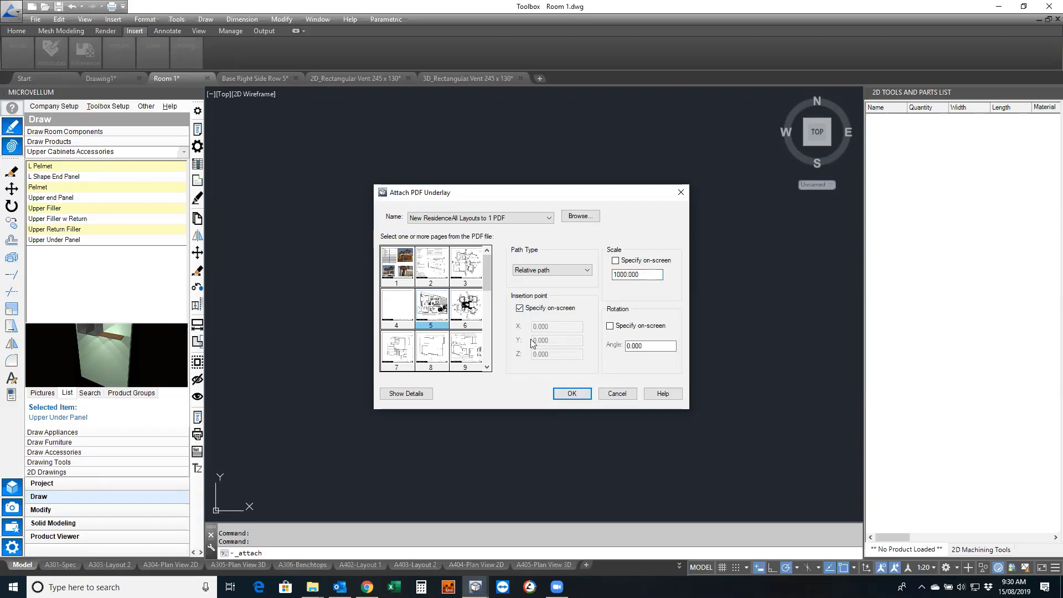
left_click(572, 394)
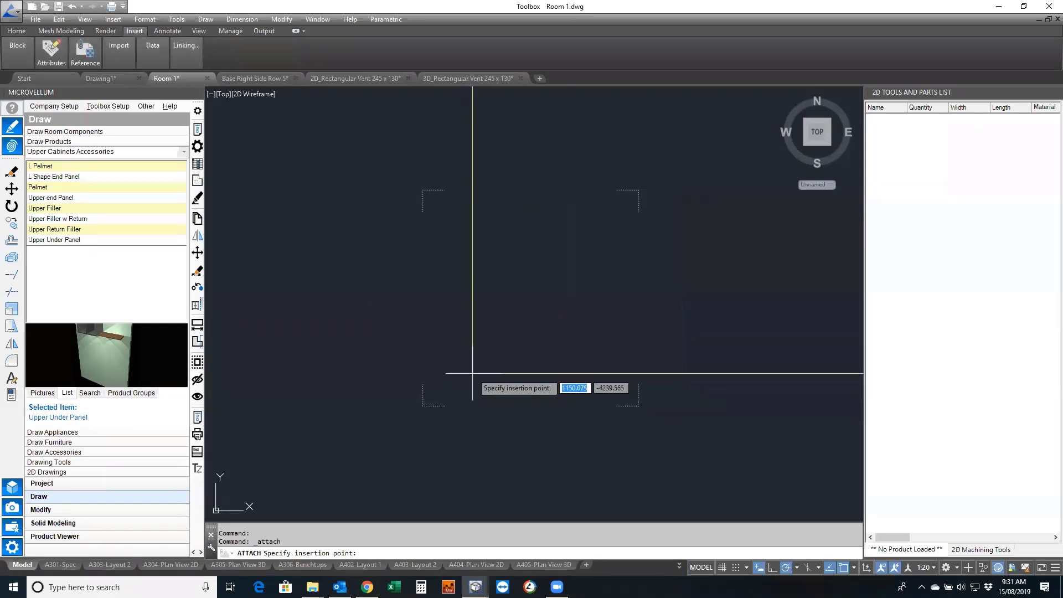
left_click(434, 445)
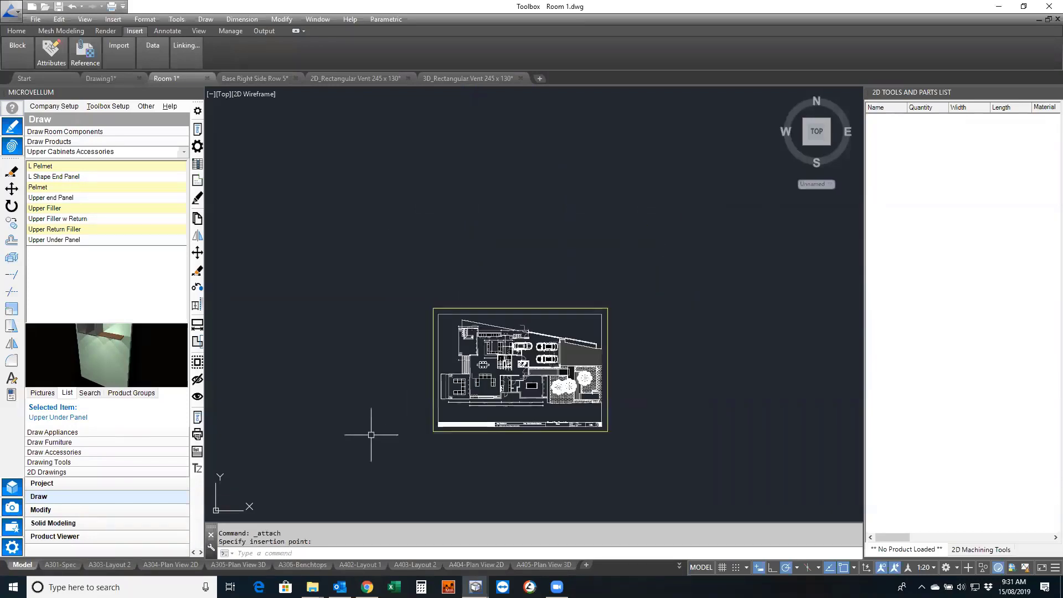
Try selecting the PDF underlay at points inside the plan and by its frame, and clear the selection
scroll(424, 410, "up", 4)
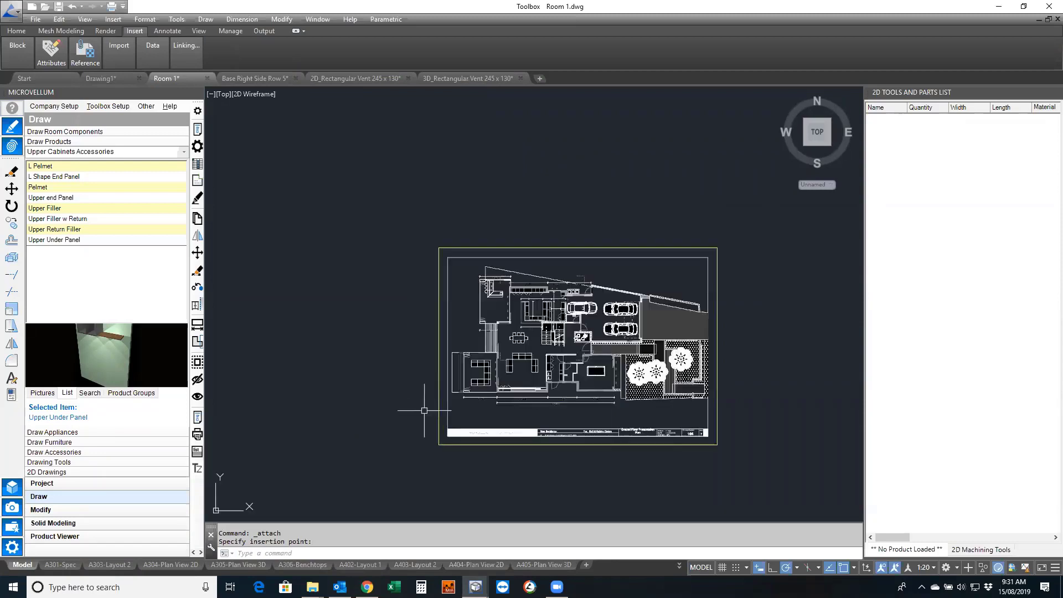
mouse_move(378, 363)
middle_mouse_down()
mouse_move(274, 358)
mouse_move(296, 366)
middle_mouse_up()
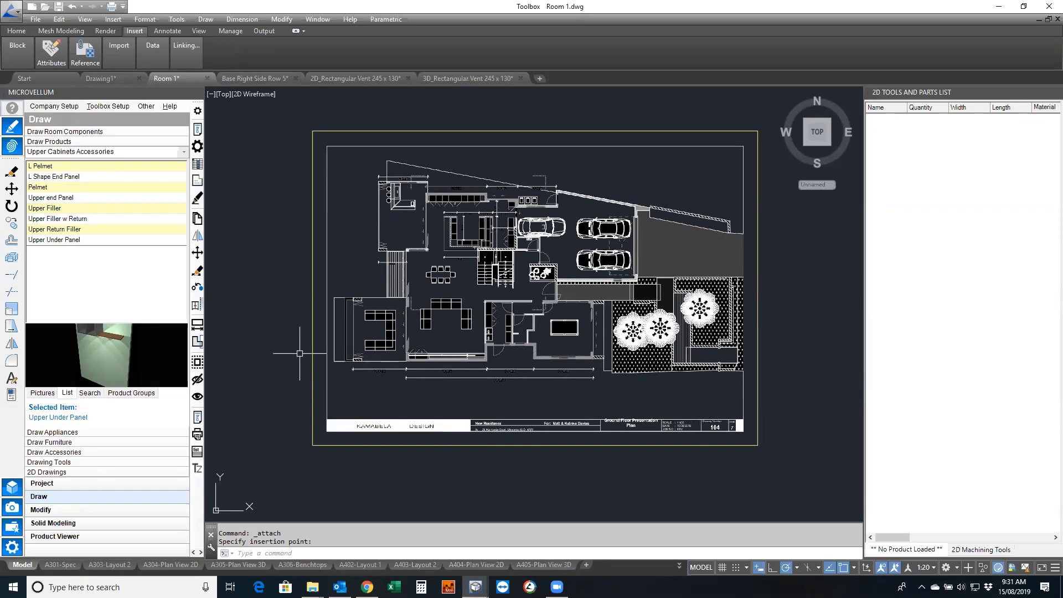
left_click(396, 249)
left_click(402, 259)
left_click(499, 269)
left_click(606, 335)
left_click(732, 223)
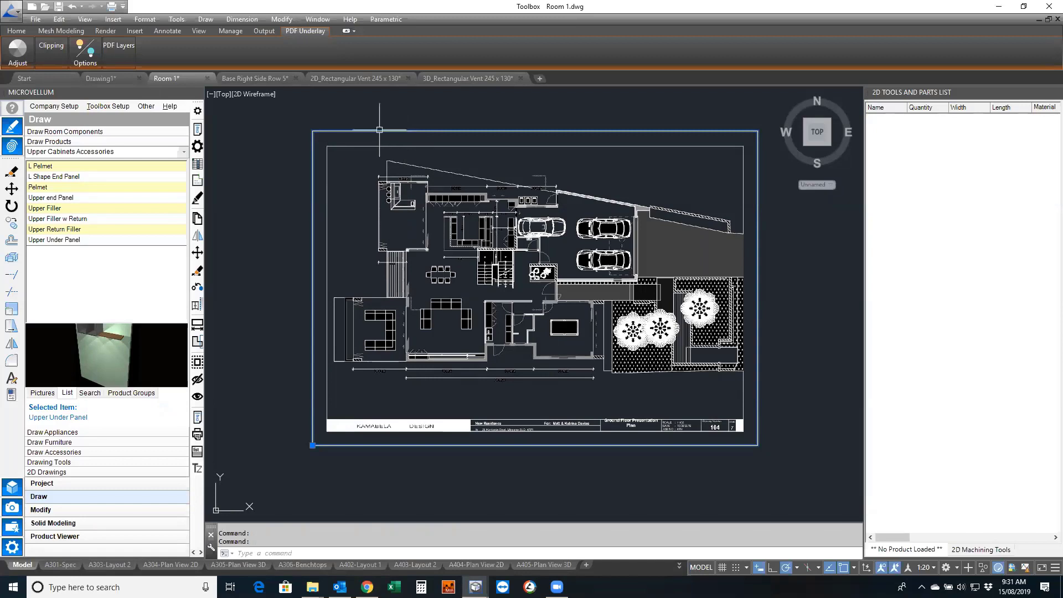
key("Escape")
Display the PDF underlay in monochrome with contrast 88 and fade 9
left_click(313, 353)
left_click(115, 53)
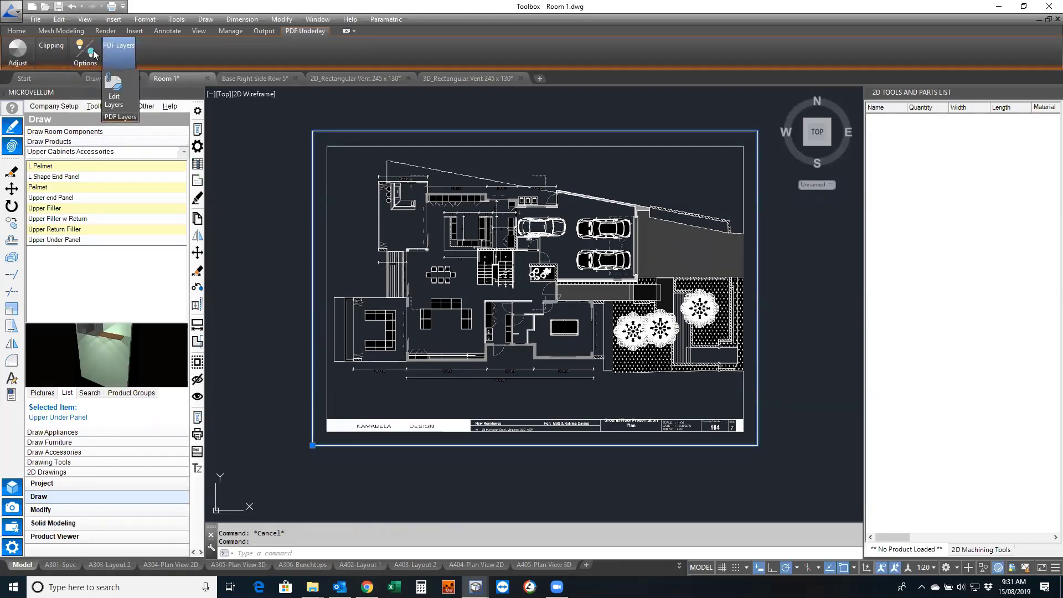
mouse_move(67, 52)
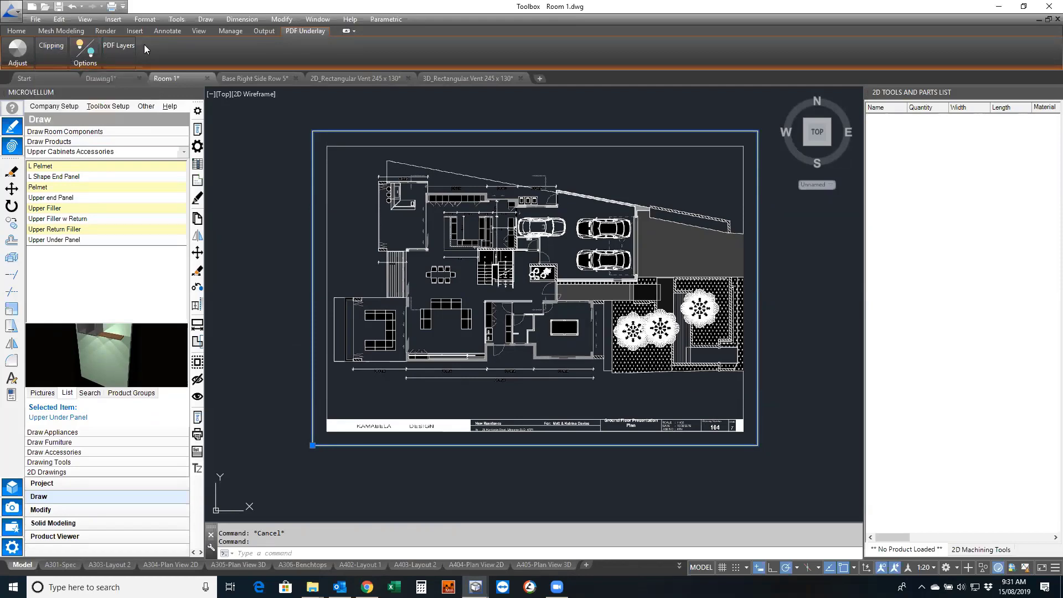
left_click(345, 32)
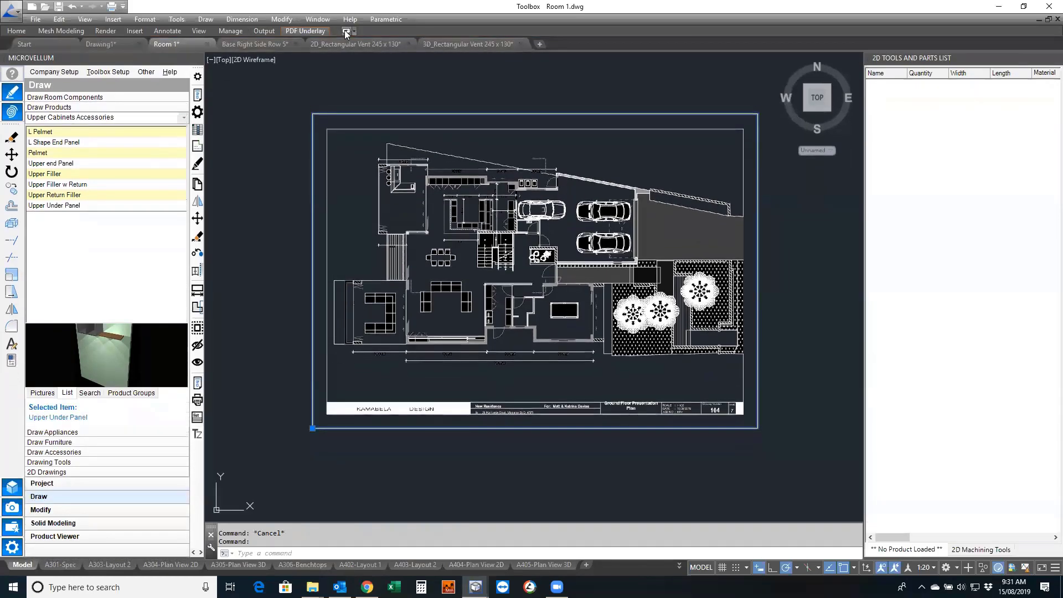
left_click(345, 32)
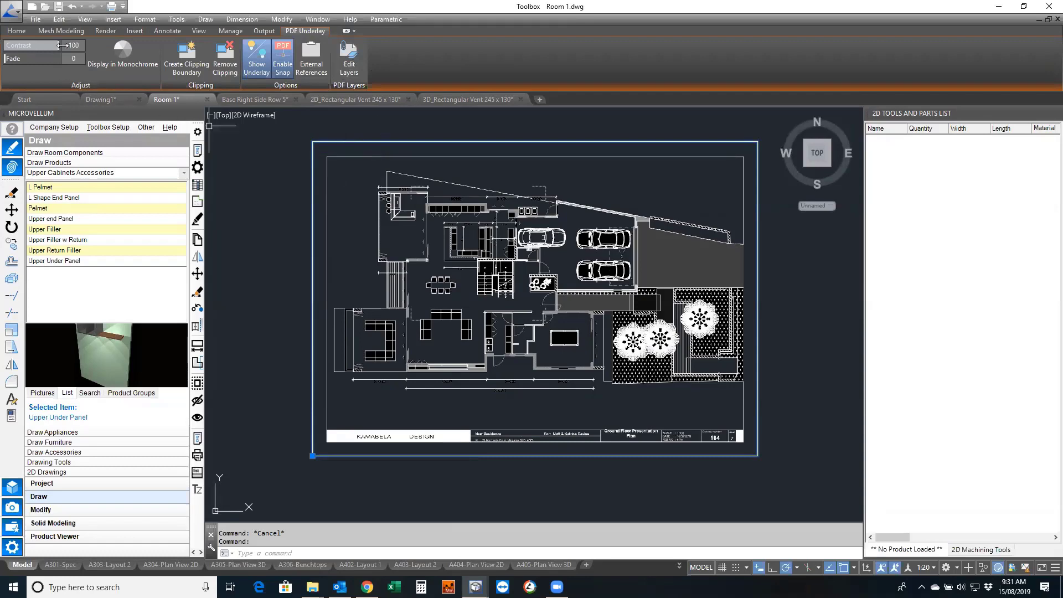
mouse_move(50, 45)
left_mouse_down()
mouse_move(19, 58)
mouse_move(51, 58)
mouse_move(11, 59)
left_mouse_up()
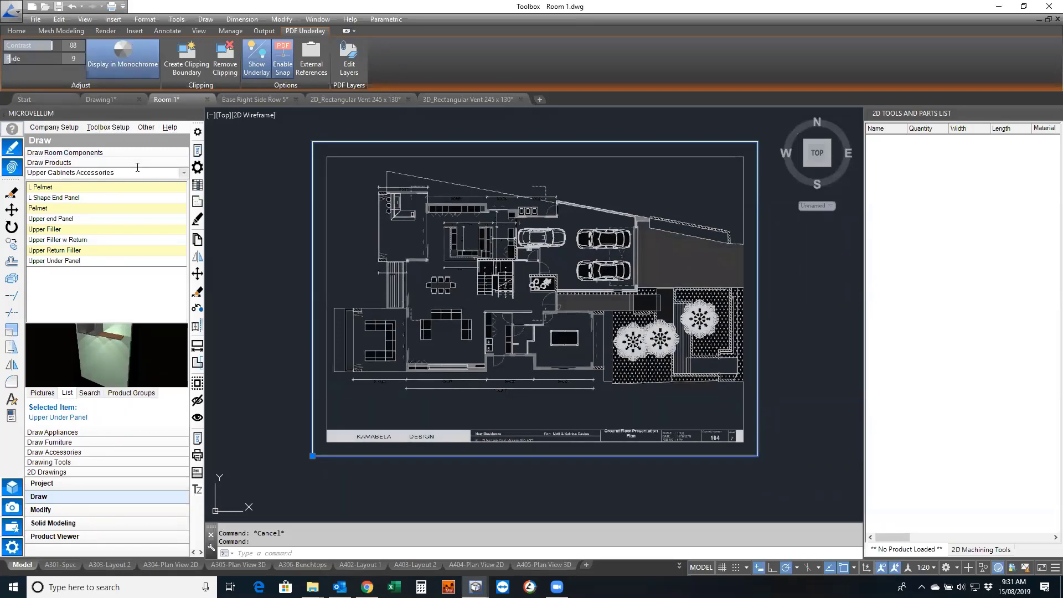
Turn off the underlay layers Des: Fittings Plumbing, Des: Furniture, Des: Lamps and Des: Presentation Bits
left_click(349, 64)
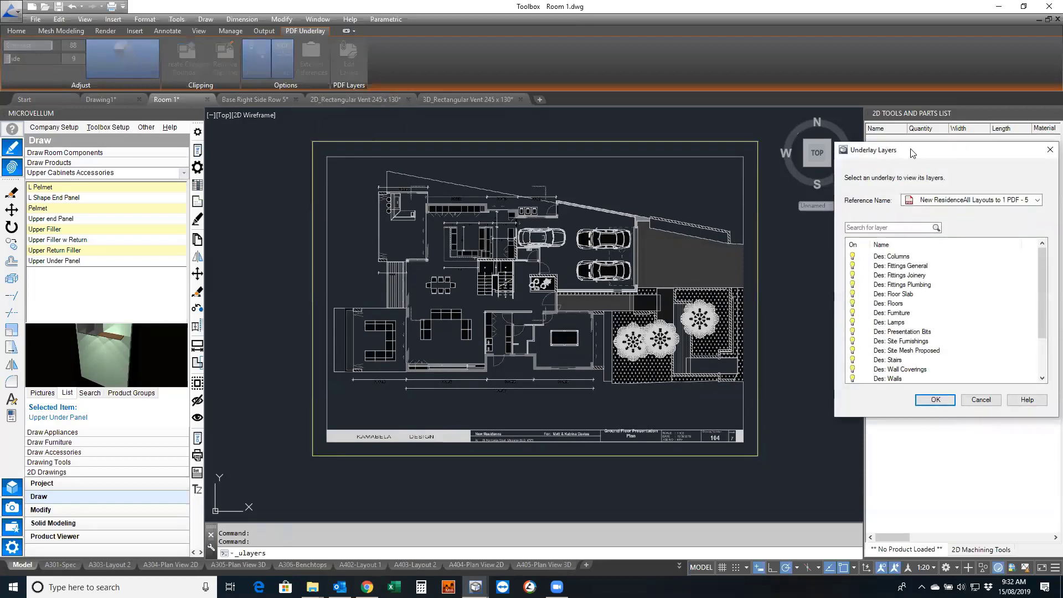
left_click_drag(911, 153, 717, 136)
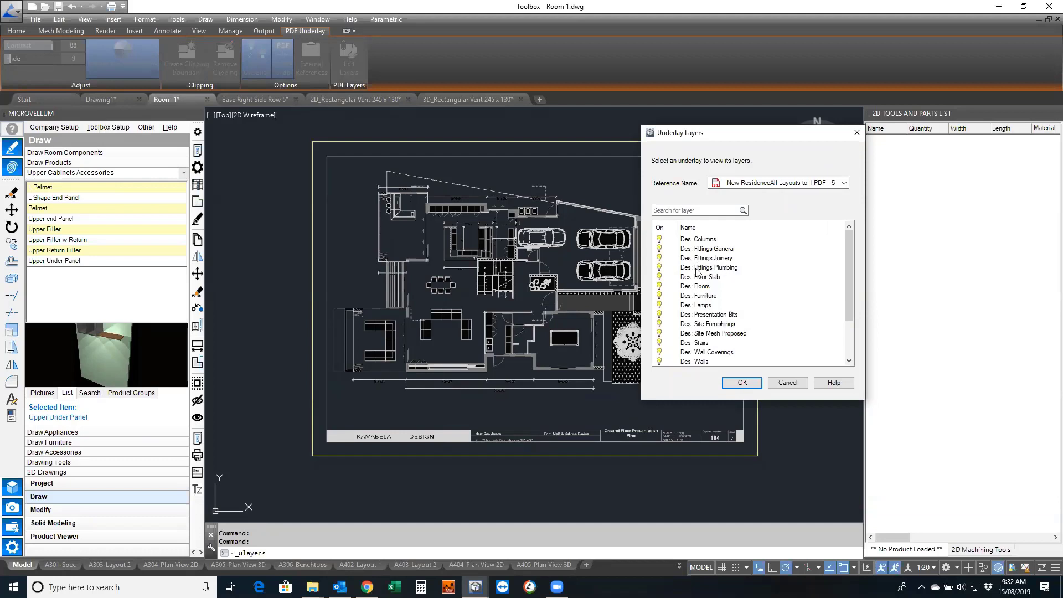
left_click(660, 268)
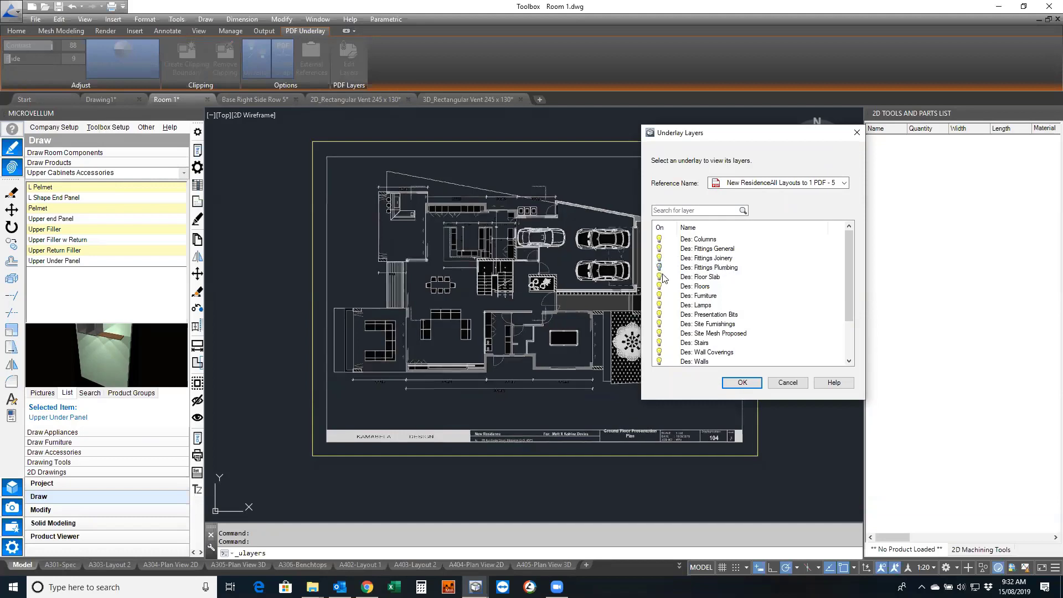
left_click(659, 295)
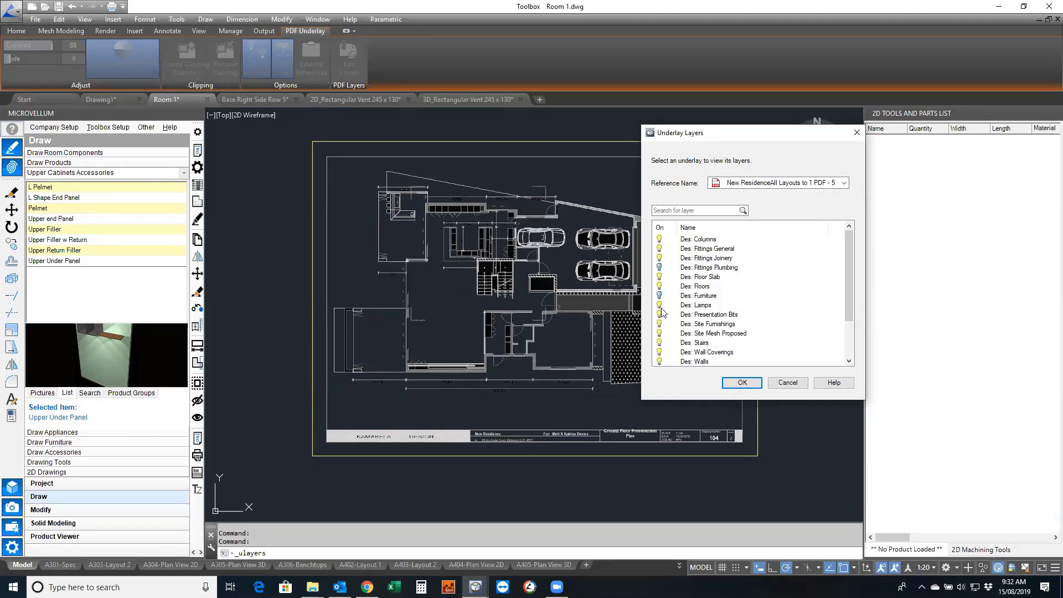
left_click(660, 306)
left_click(659, 315)
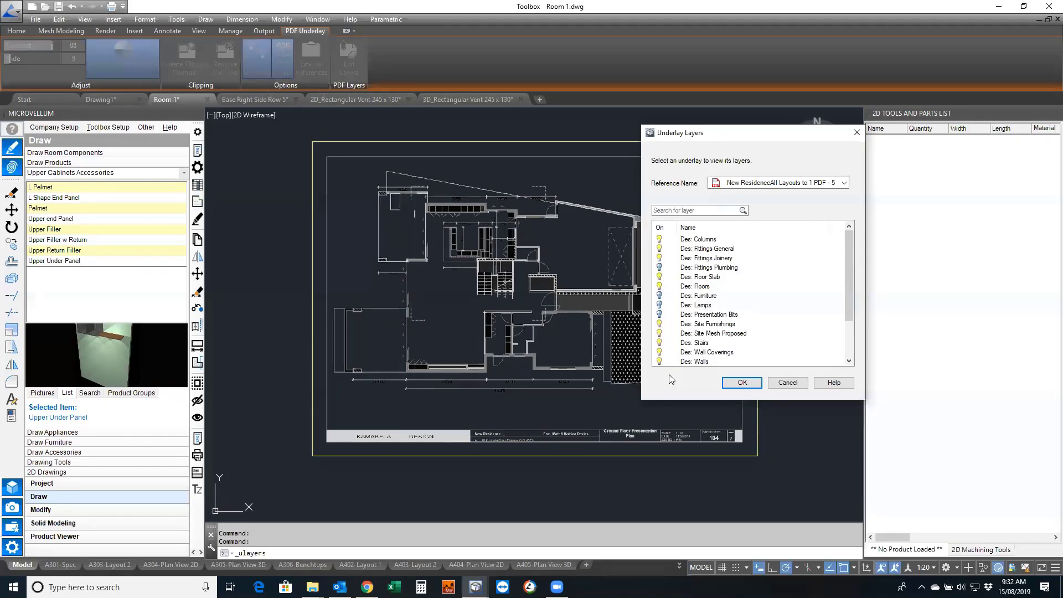
left_click(742, 383)
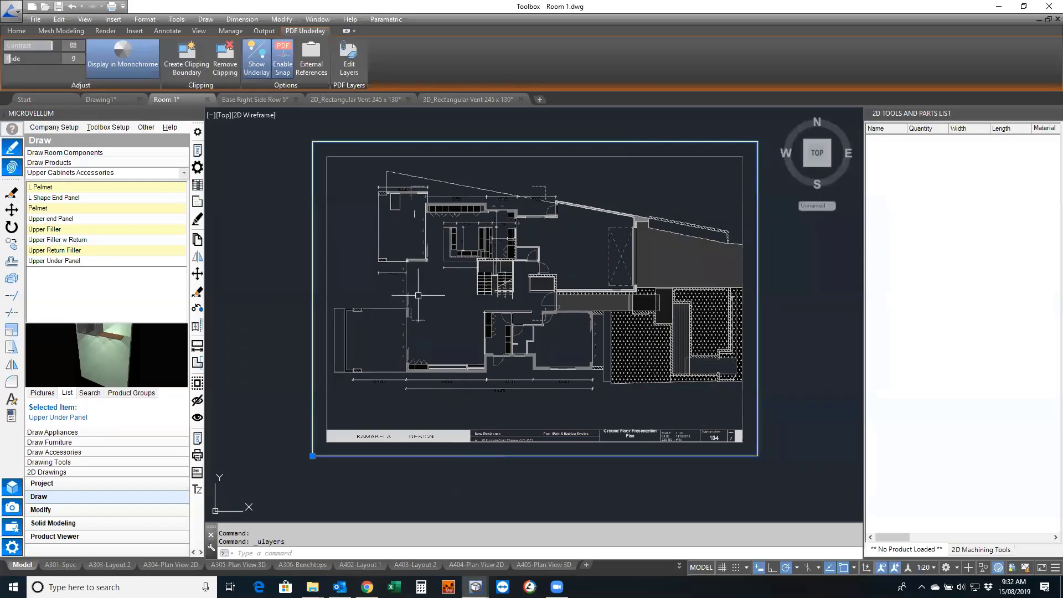
Examine the underlay's walls, cabinetry and dimensions around the kitchen area at close range and as a whole
middle_click_drag(421, 256, 458, 312)
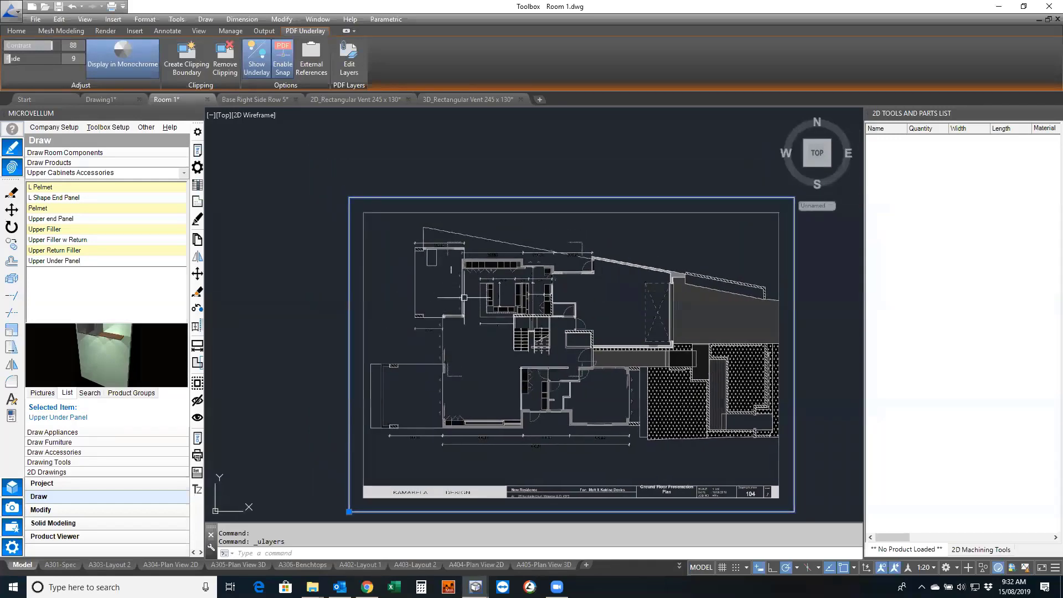
scroll(481, 264, "up", 2)
scroll(481, 264, "up", 3)
middle_click_drag(468, 286, 445, 347)
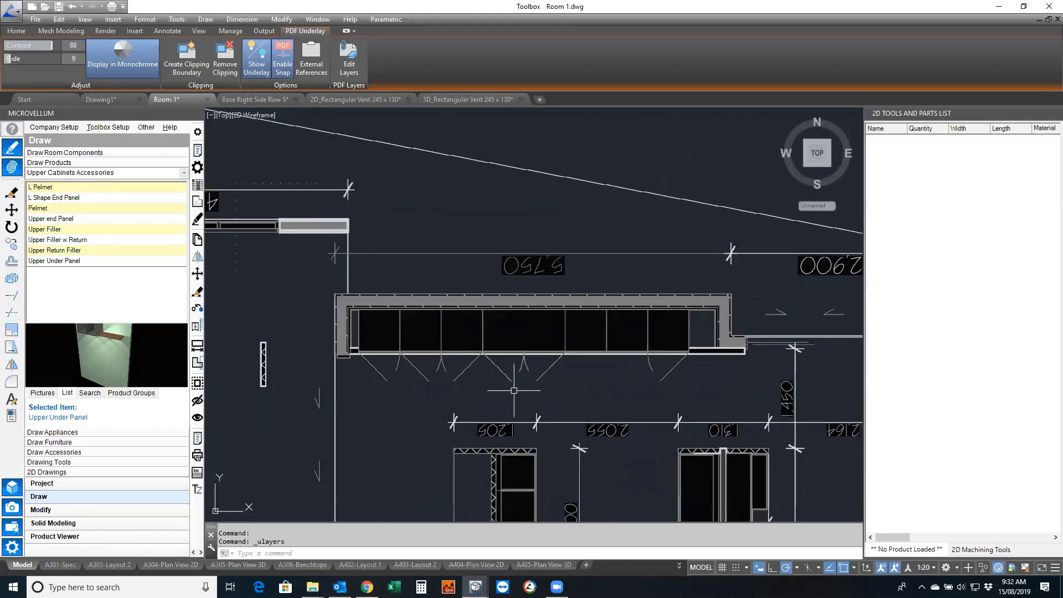
scroll(485, 398, "down", 2)
middle_click_drag(452, 441, 490, 335)
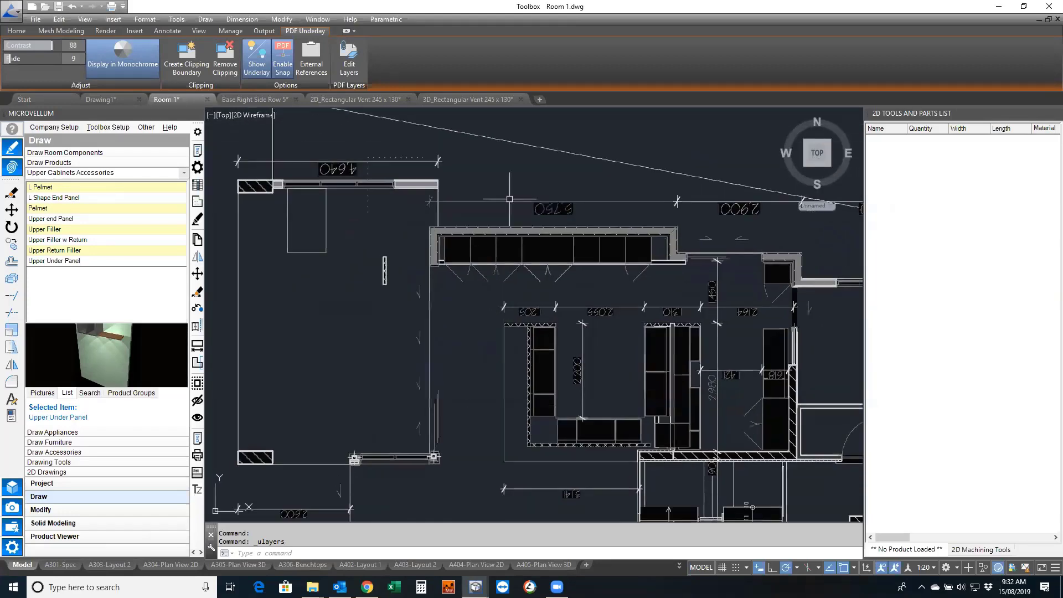
middle_click_drag(487, 288, 459, 364)
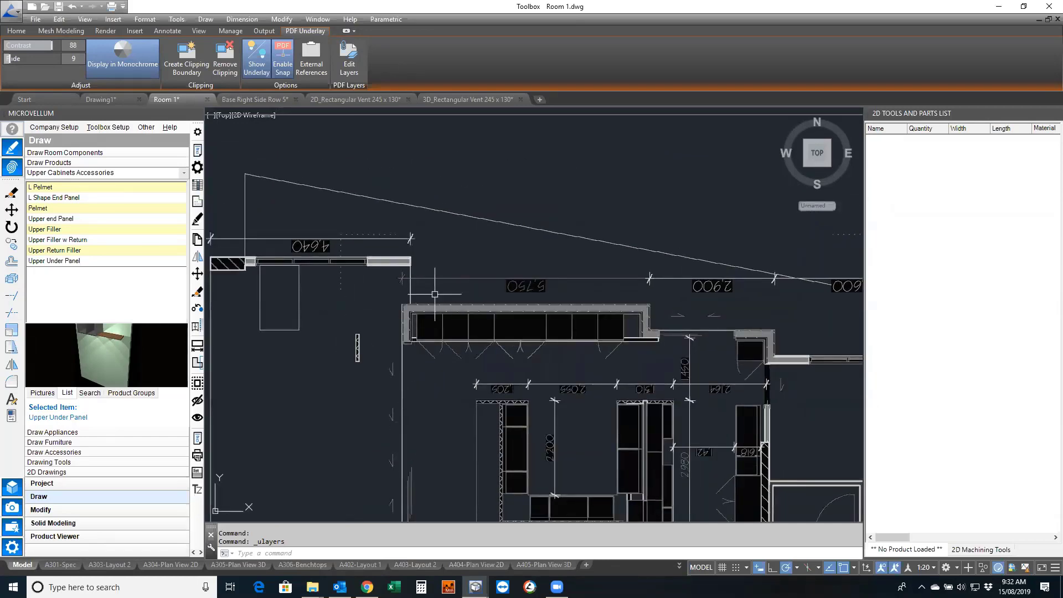
scroll(486, 305, "up", 4)
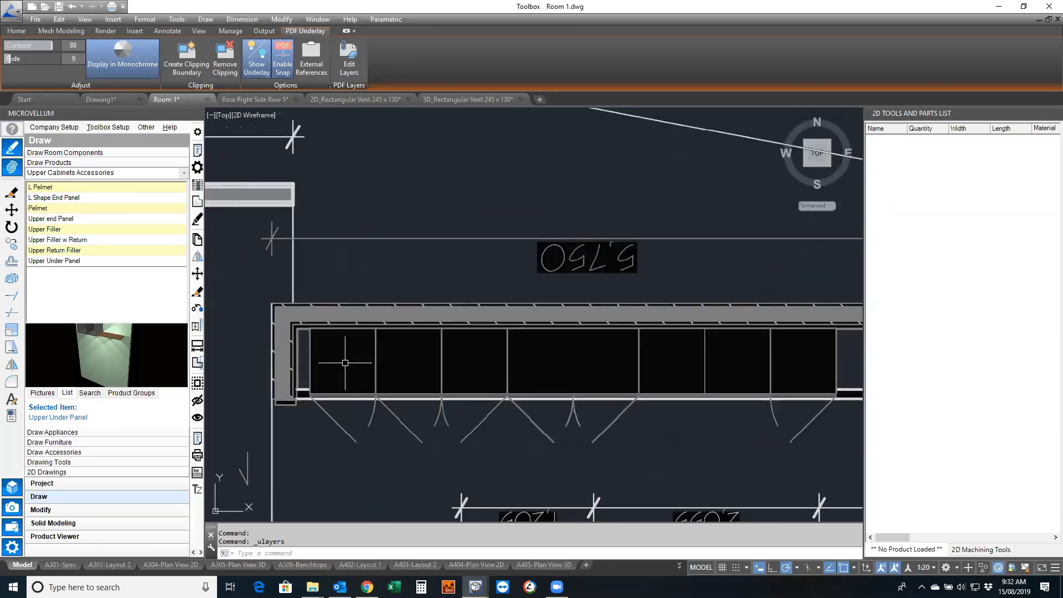
scroll(344, 363, "down", 5)
mouse_move(401, 394)
middle_mouse_down()
mouse_move(454, 346)
mouse_move(406, 361)
mouse_move(417, 290)
middle_mouse_up()
scroll(435, 238, "up", 10)
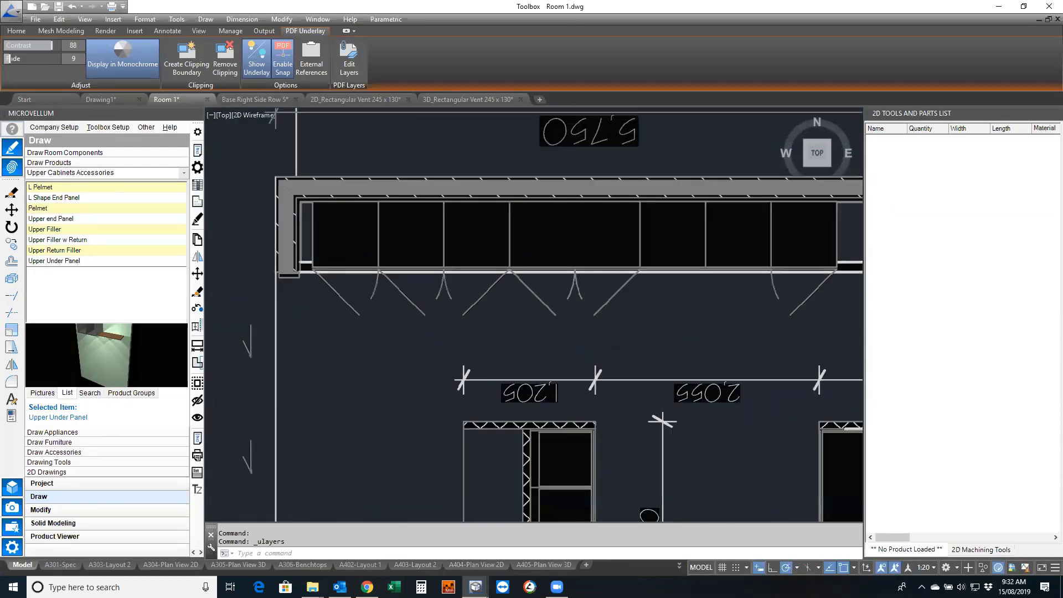
middle_click_drag(406, 332, 768, 379)
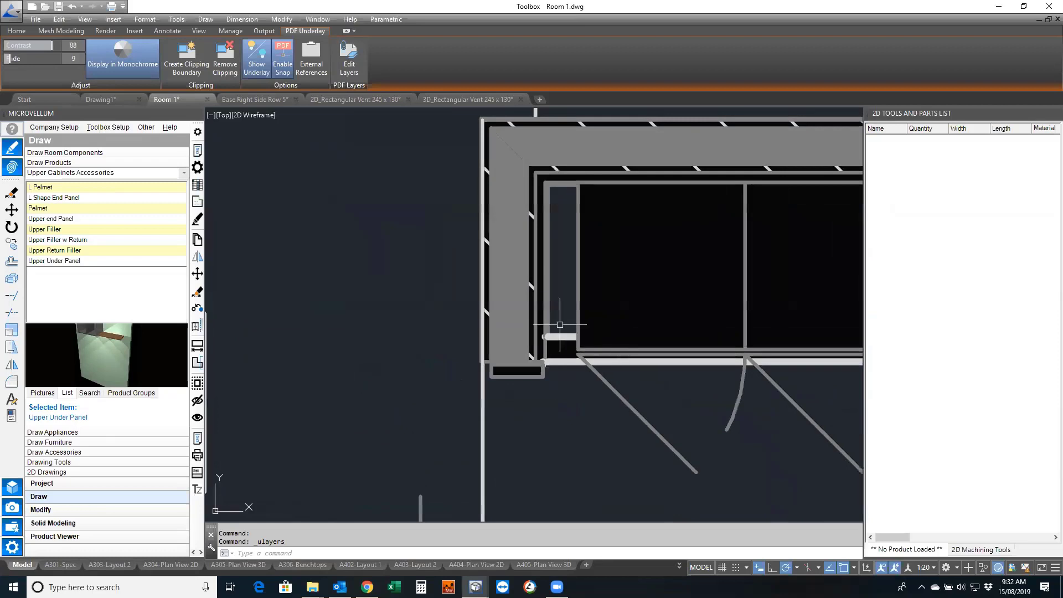
scroll(536, 363, "down", 2)
scroll(537, 363, "down", 8)
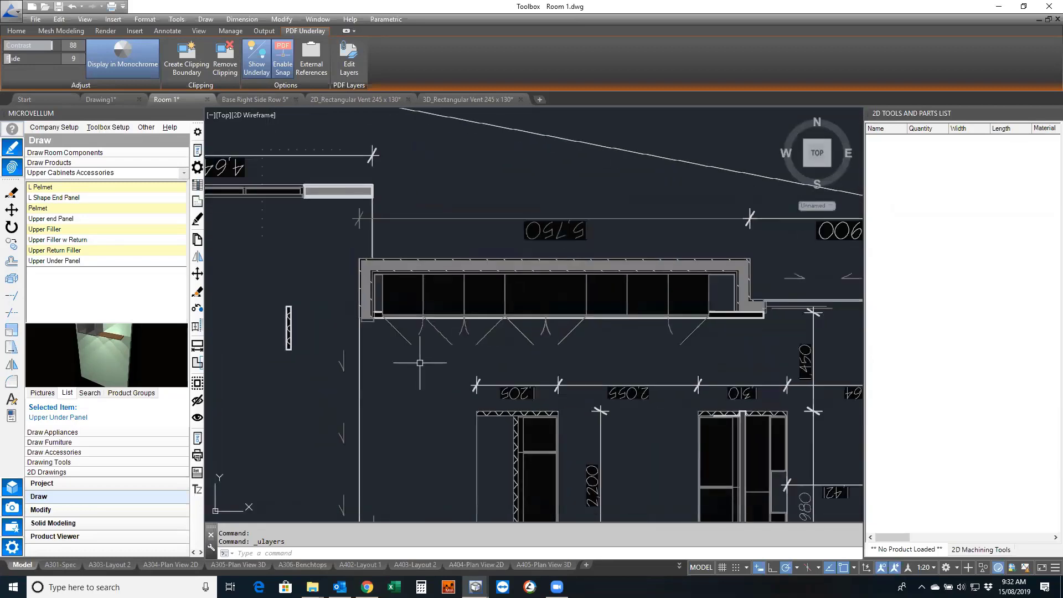
scroll(460, 294, "down", 2)
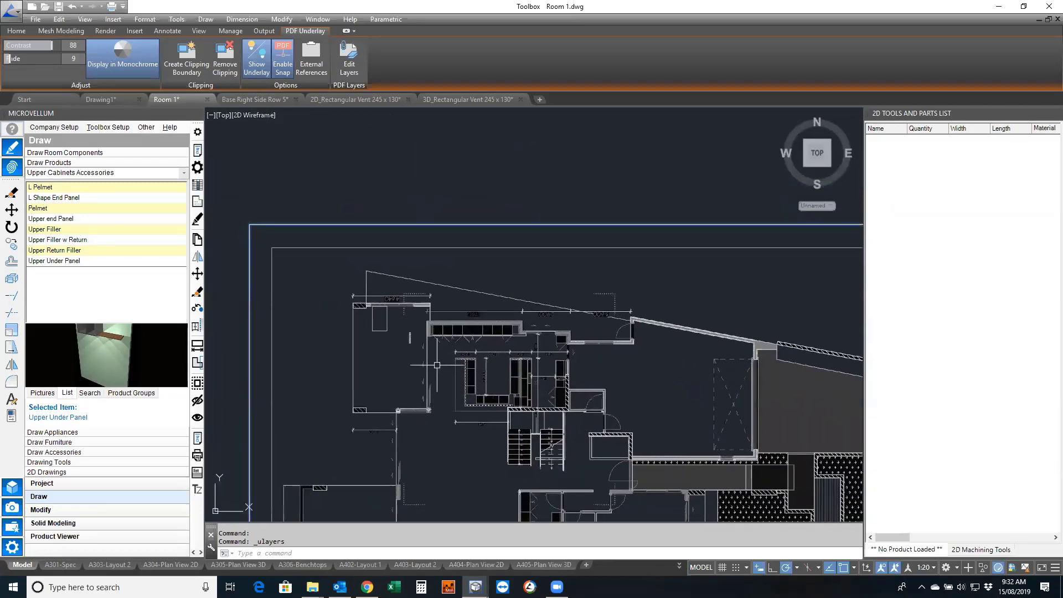
scroll(450, 318, "up", 4)
middle_click_drag(443, 323, 463, 261)
scroll(459, 314, "down", 4)
scroll(462, 260, "down", 4)
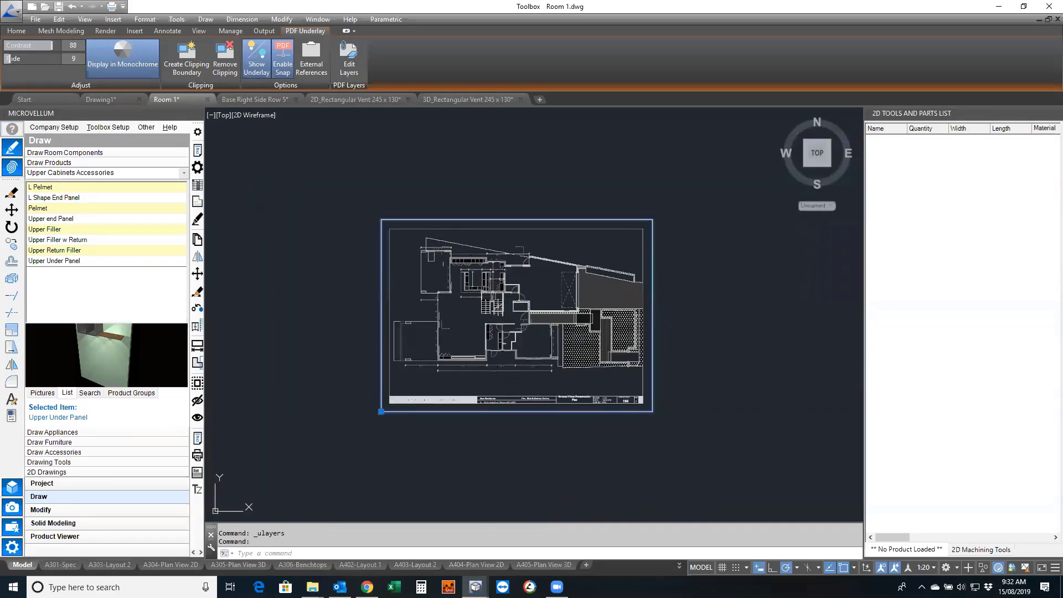
Start scaling the PDF underlay from the lower-left corner of its frame with the Reference option
left_click(16, 32)
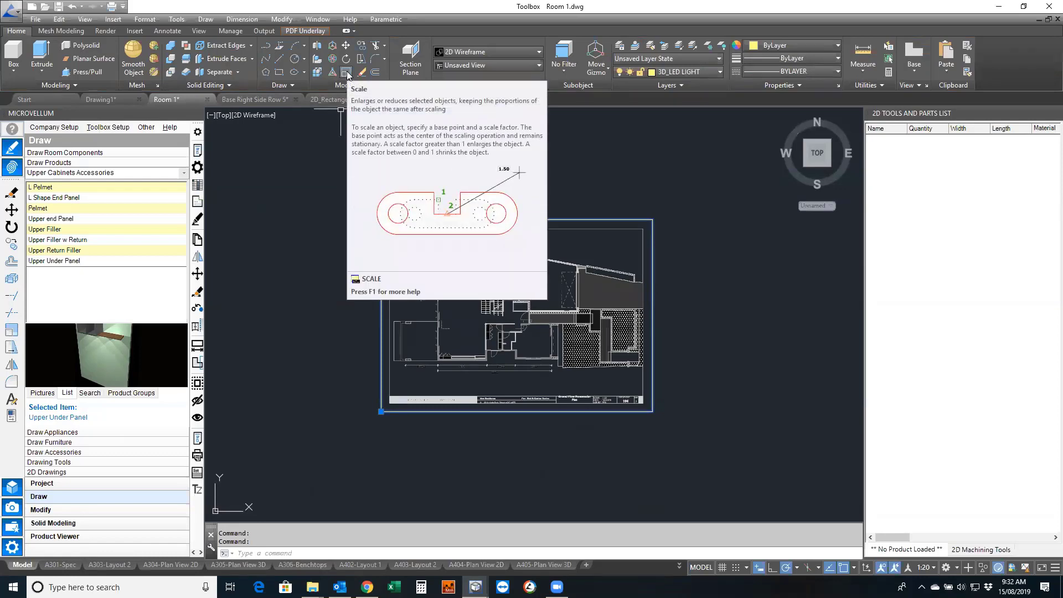
left_click(347, 72)
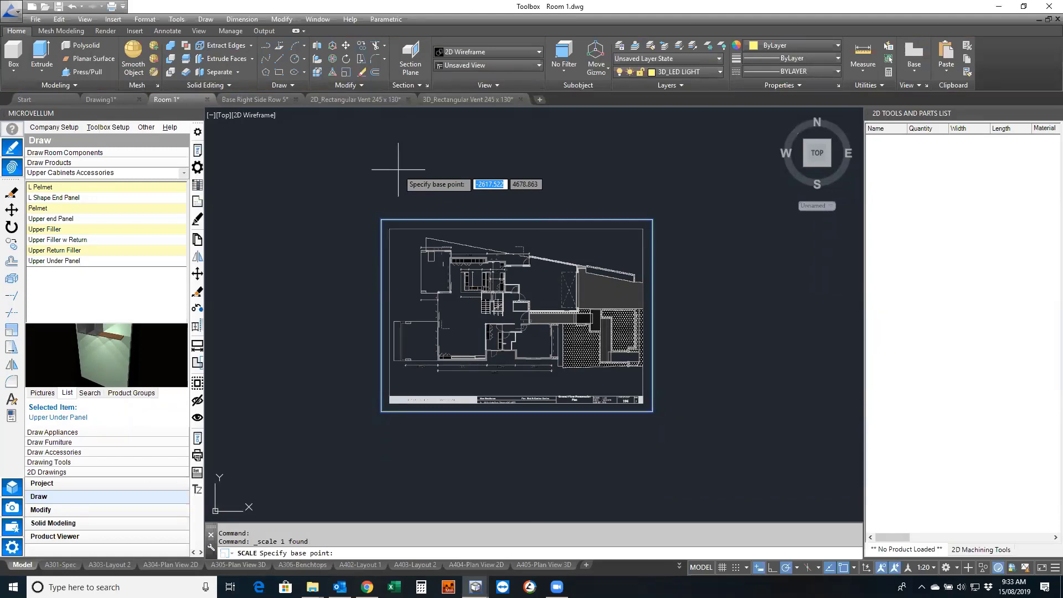
left_click(382, 411)
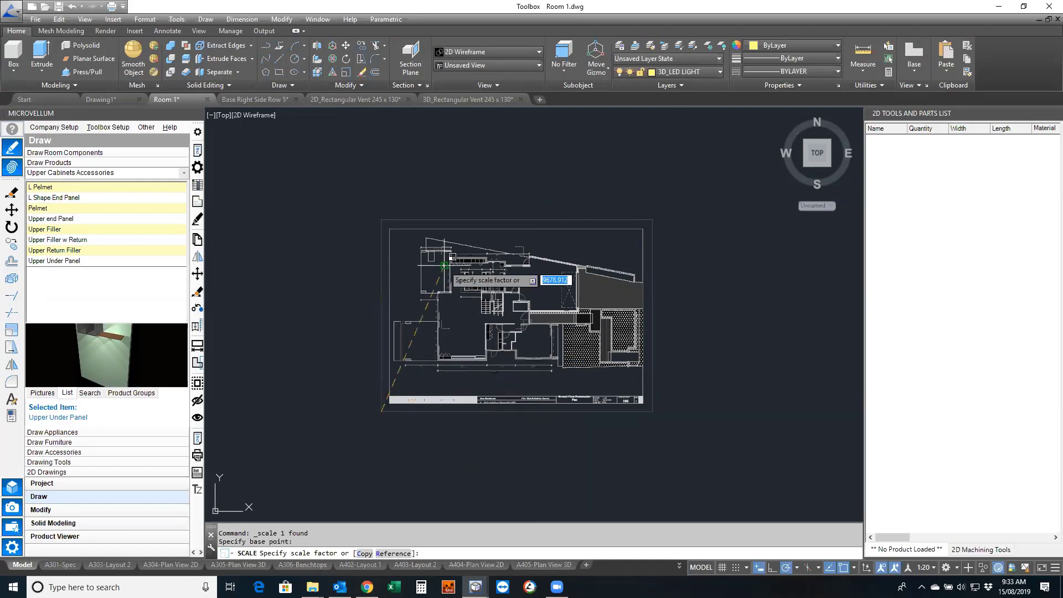
left_click(394, 554)
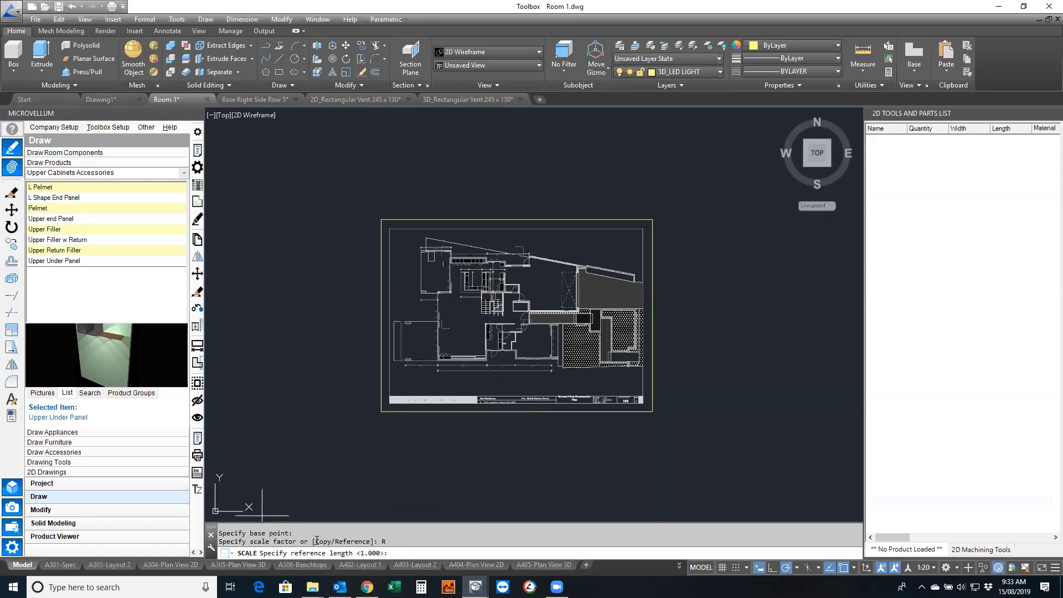
Define the reference length by picking both end ticks of the 5,750 dimension above the long cabinet run
scroll(465, 252, "up", 8)
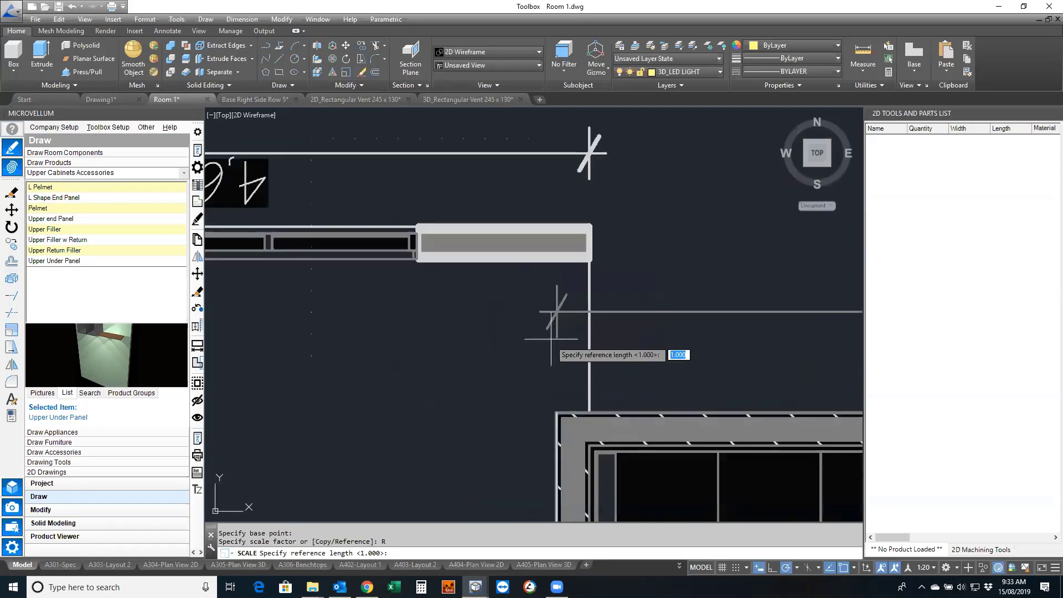
scroll(554, 332, "down", 3)
scroll(555, 309, "up", 5)
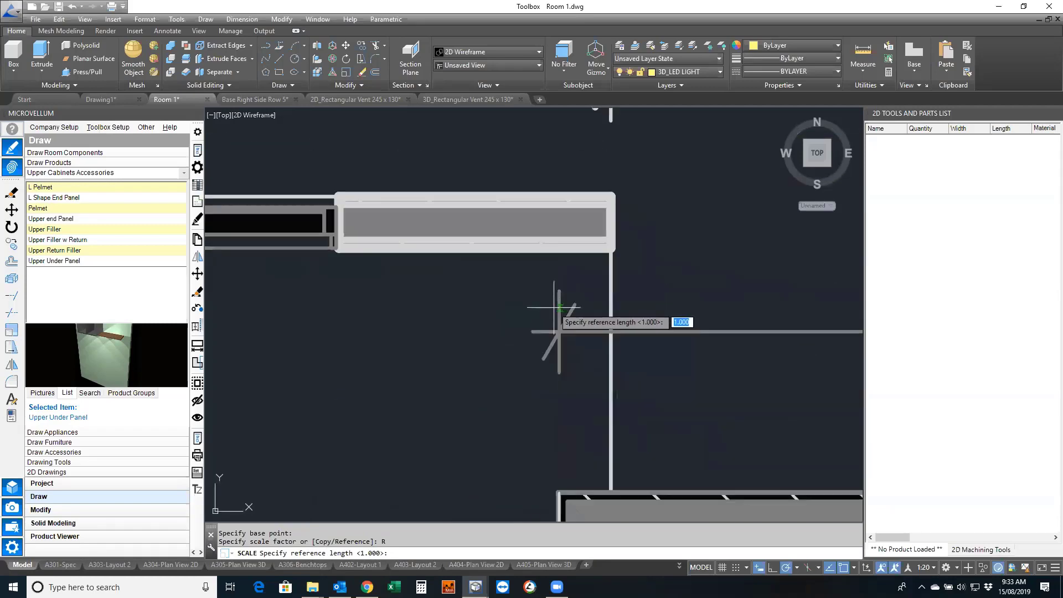
left_click(557, 291)
scroll(558, 291, "down", 3)
middle_click_drag(706, 289, 463, 306)
scroll(673, 303, "up", 4)
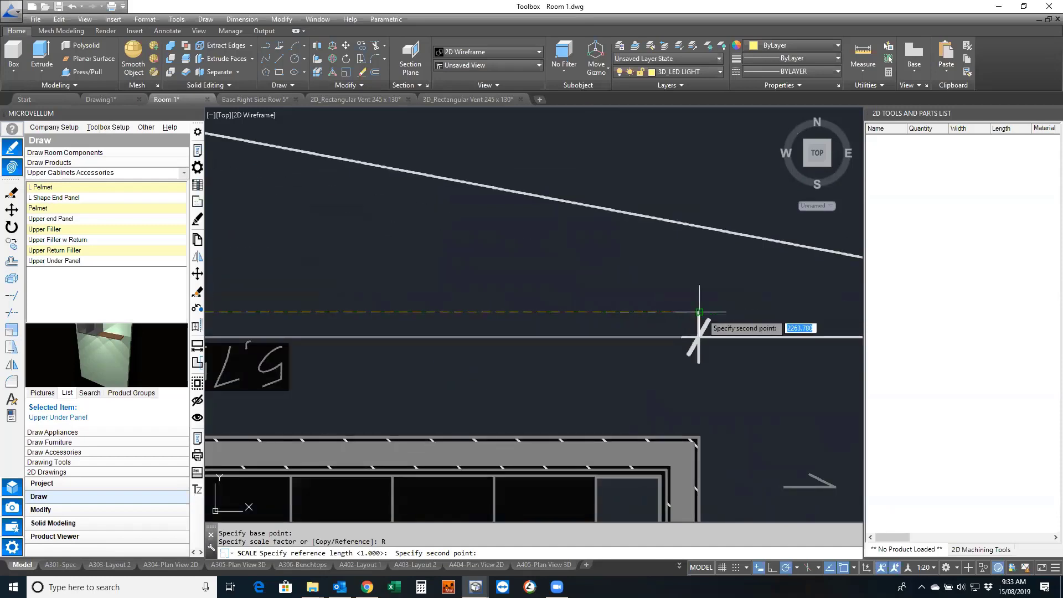
left_click(699, 313)
scroll(700, 313, "down", 4)
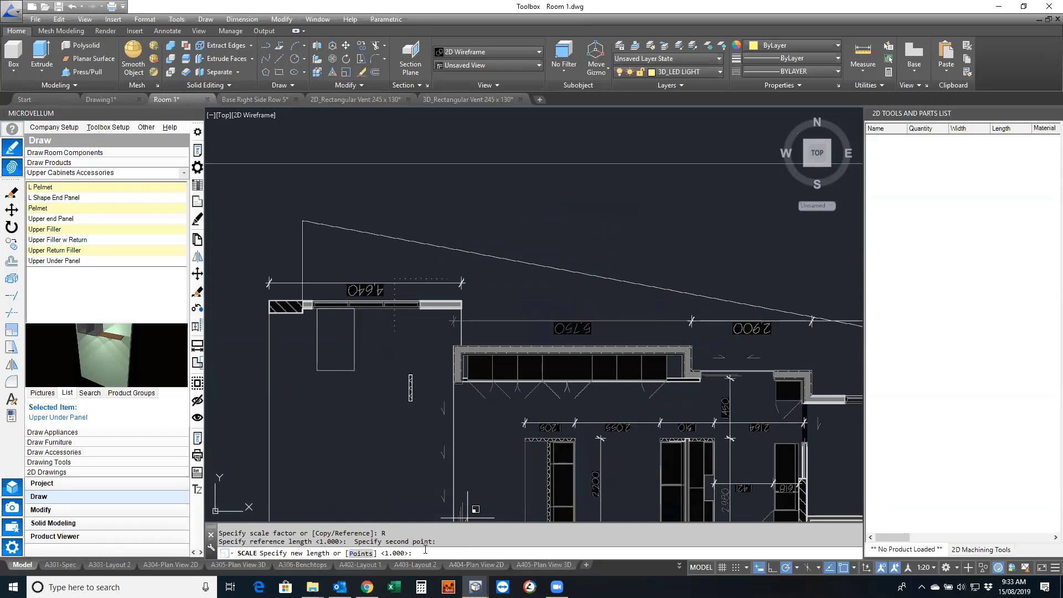
scroll(460, 360, "down", 6)
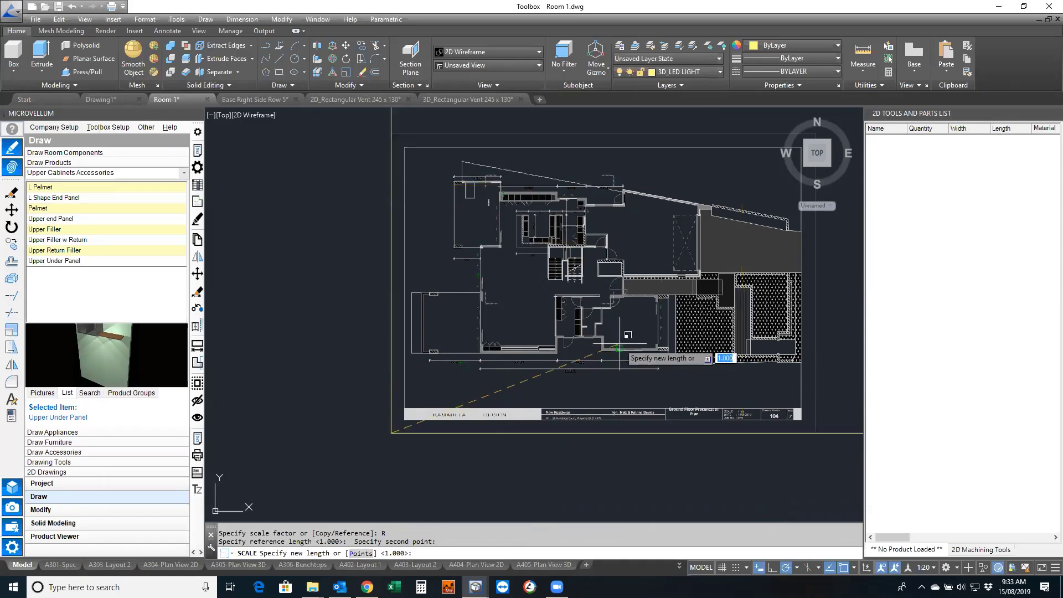
Finish the reference scaling of the PDF floor plan with a new length of 5750
scroll(539, 205, "up", 6)
middle_click_drag(539, 211, 569, 387)
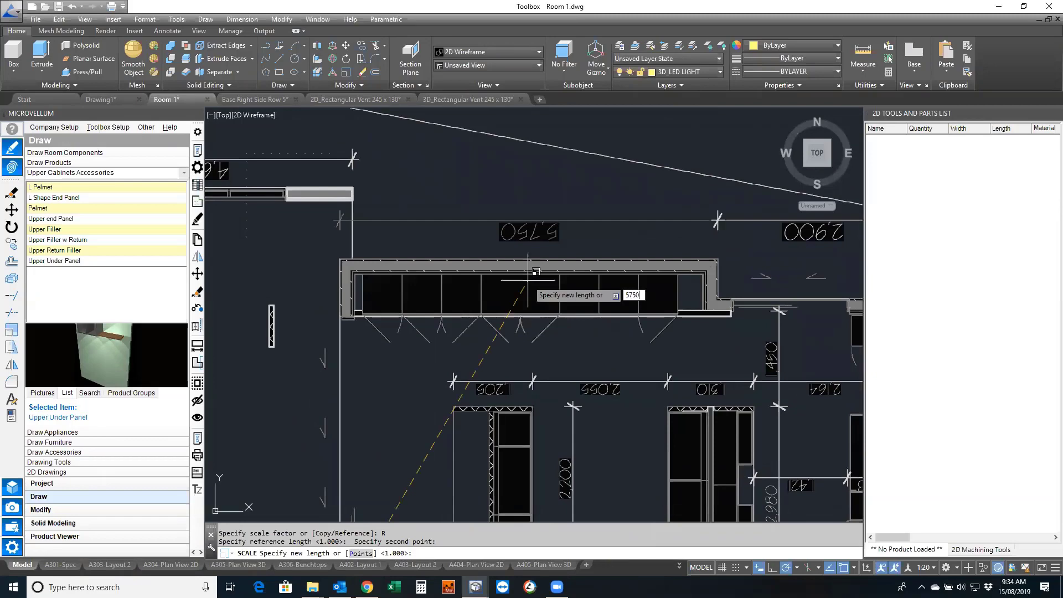
key("Return")
scroll(528, 280, "down", 6)
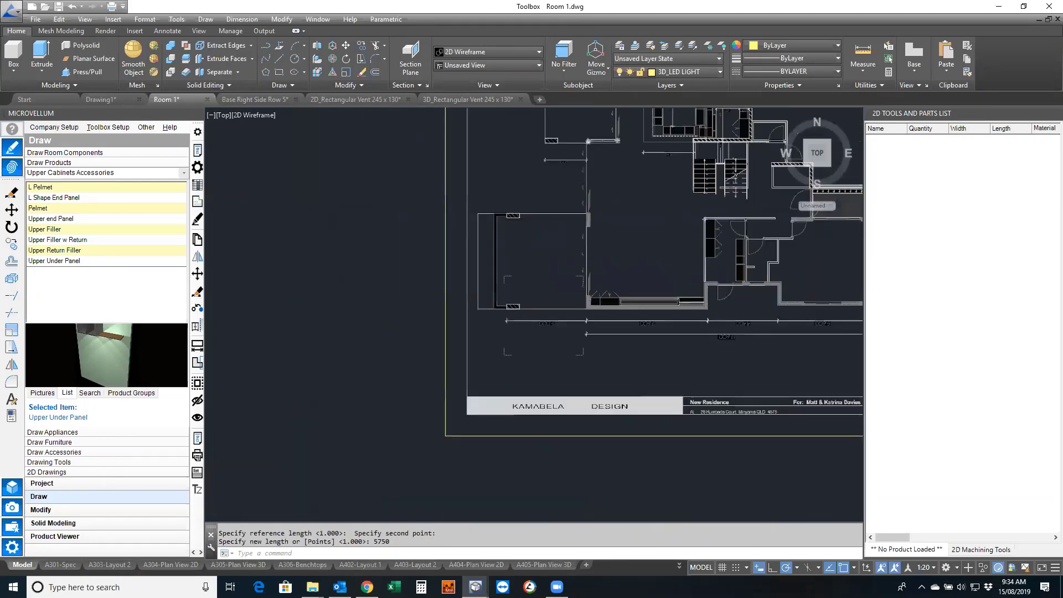
Measure the distance between the ends of the 5,750 dimension line above the cabinet recess to check the plan's scale
scroll(467, 264, "up", 3)
scroll(467, 264, "up", 5)
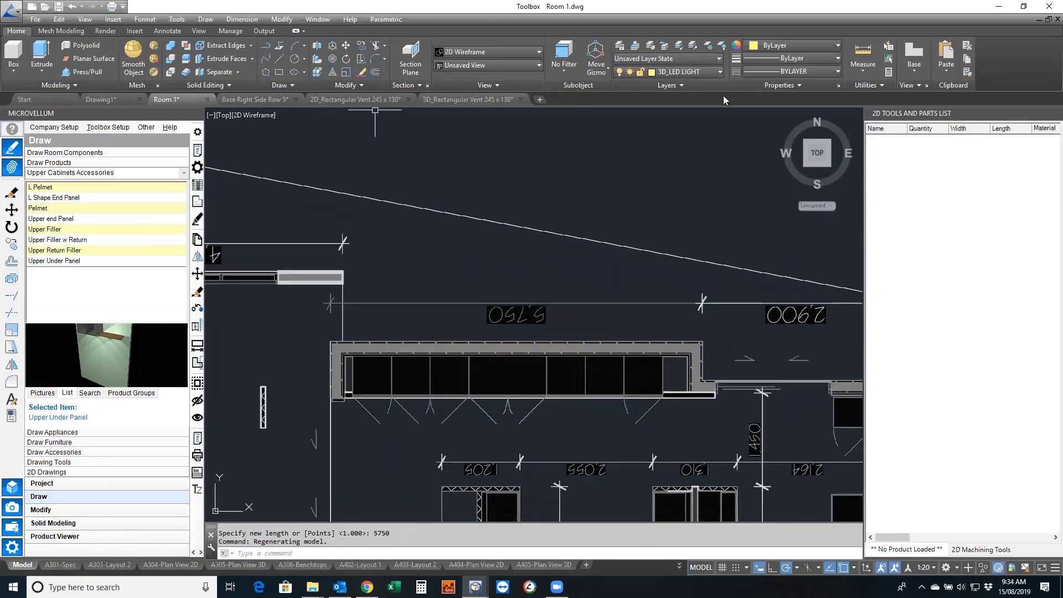
left_click(863, 53)
scroll(319, 295, "up", 5)
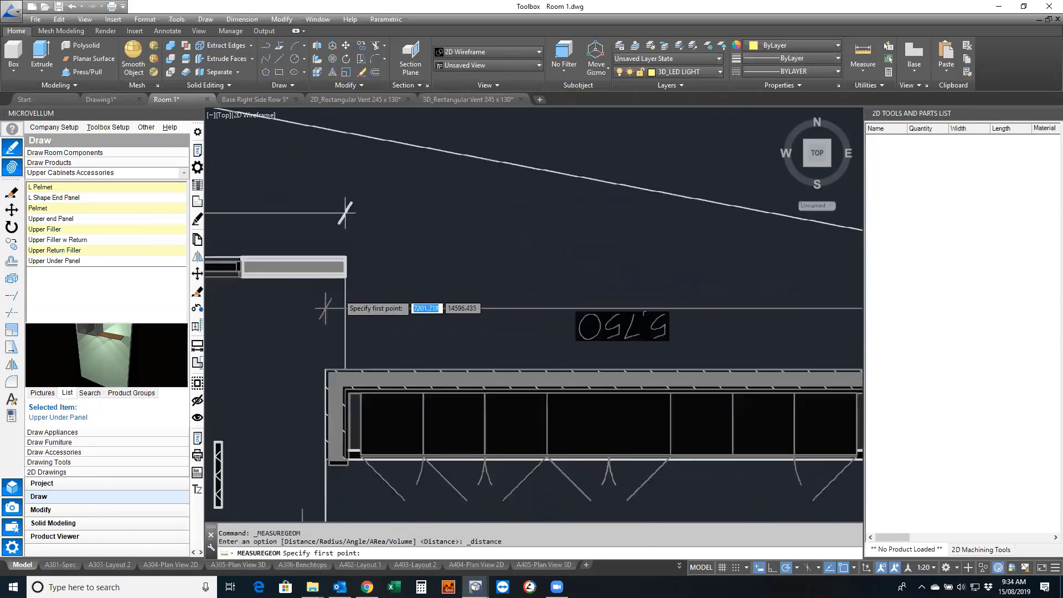
left_click(320, 292)
scroll(318, 320, "down", 5)
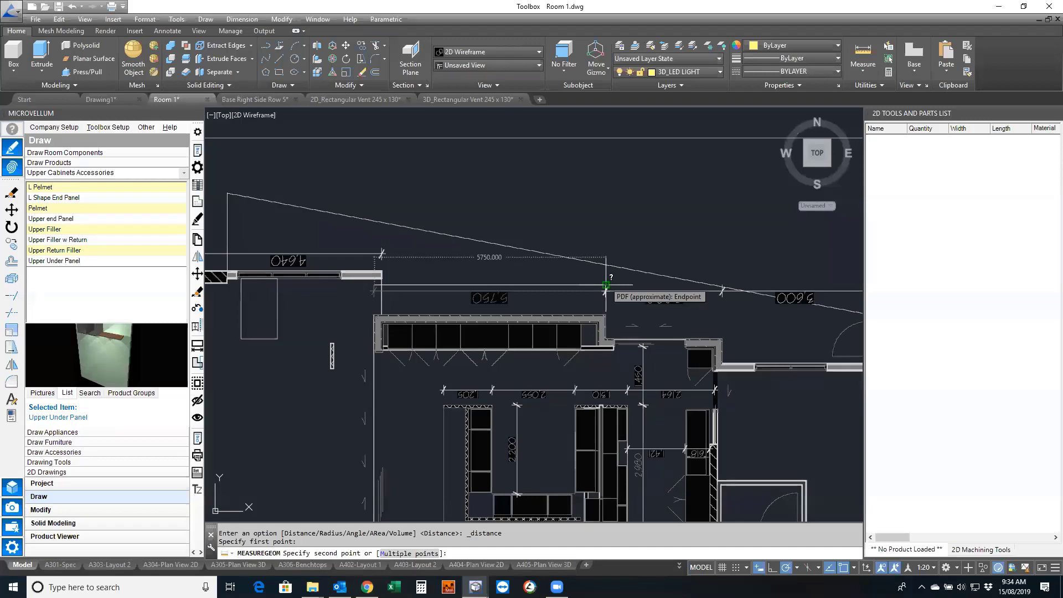
key("Escape")
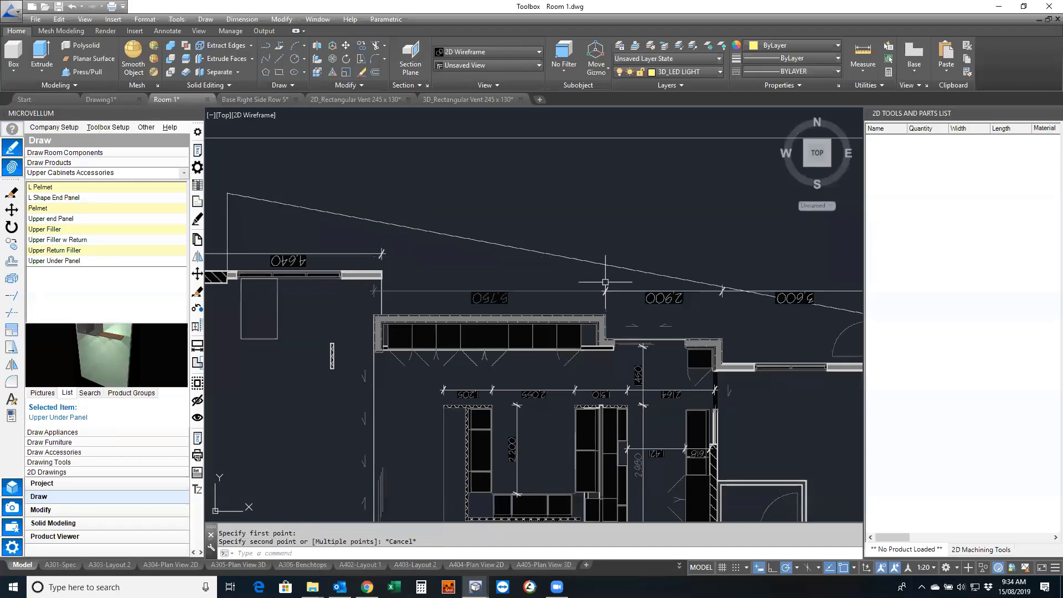
Clip the PDF underlay with a rectangular boundary around the kitchen, from the recess's outer upper-left corner to the hatched wall's lower-right corner
scroll(607, 286, "down", 7)
mouse_move(434, 344)
middle_mouse_down()
mouse_move(423, 300)
mouse_move(444, 320)
mouse_move(437, 329)
middle_mouse_up()
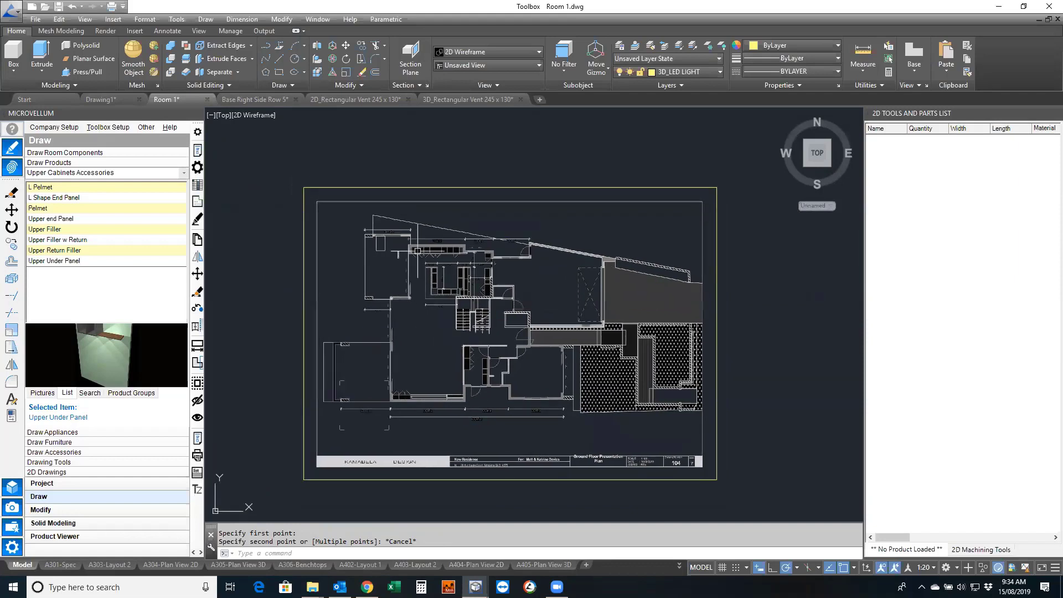
left_click(418, 188)
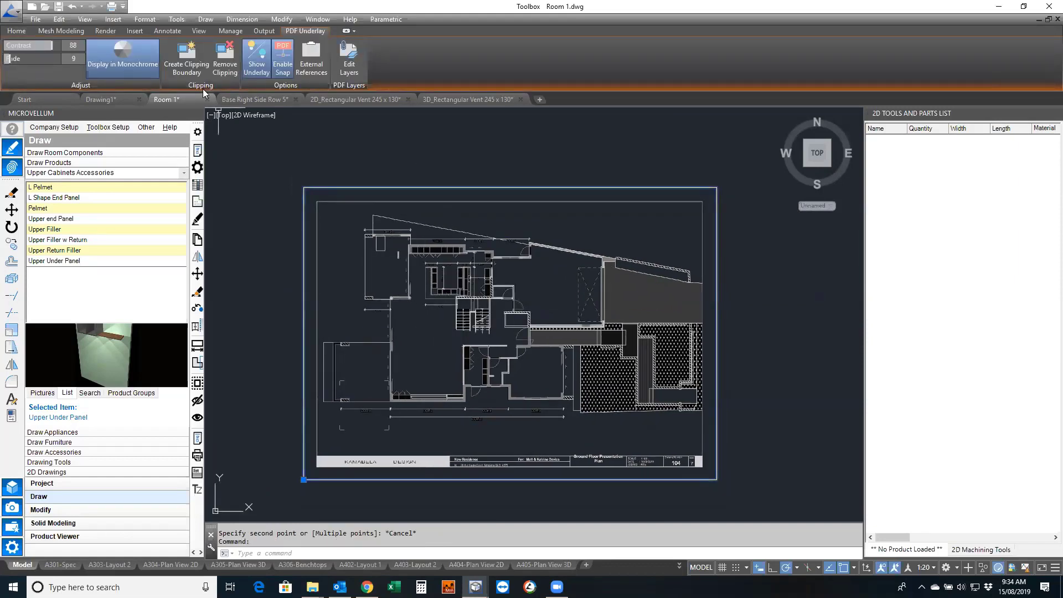
left_click(187, 59)
scroll(412, 264, "up", 5)
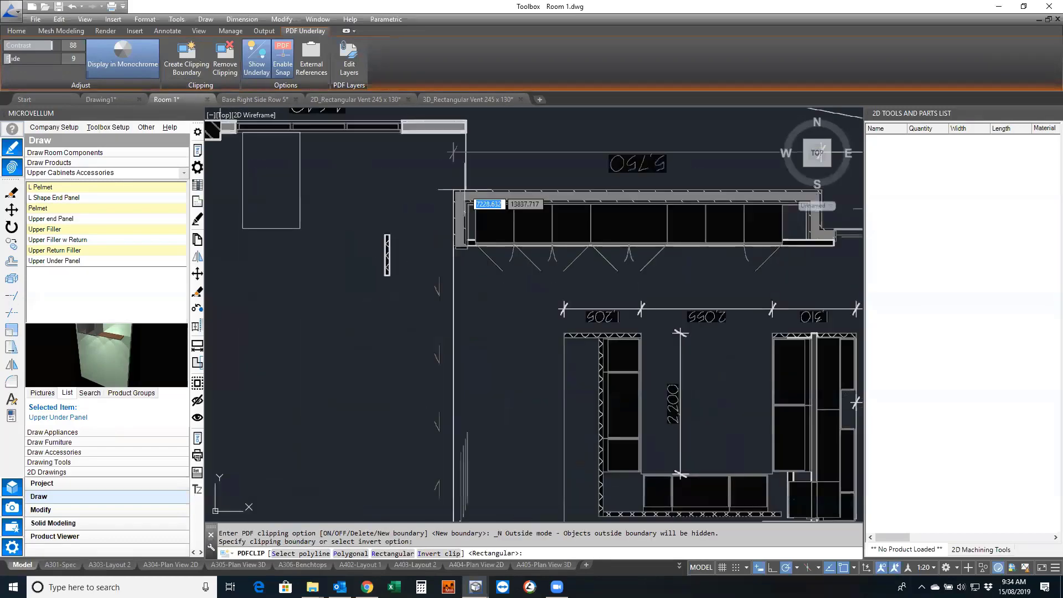
scroll(446, 191, "up", 3)
left_click(459, 202)
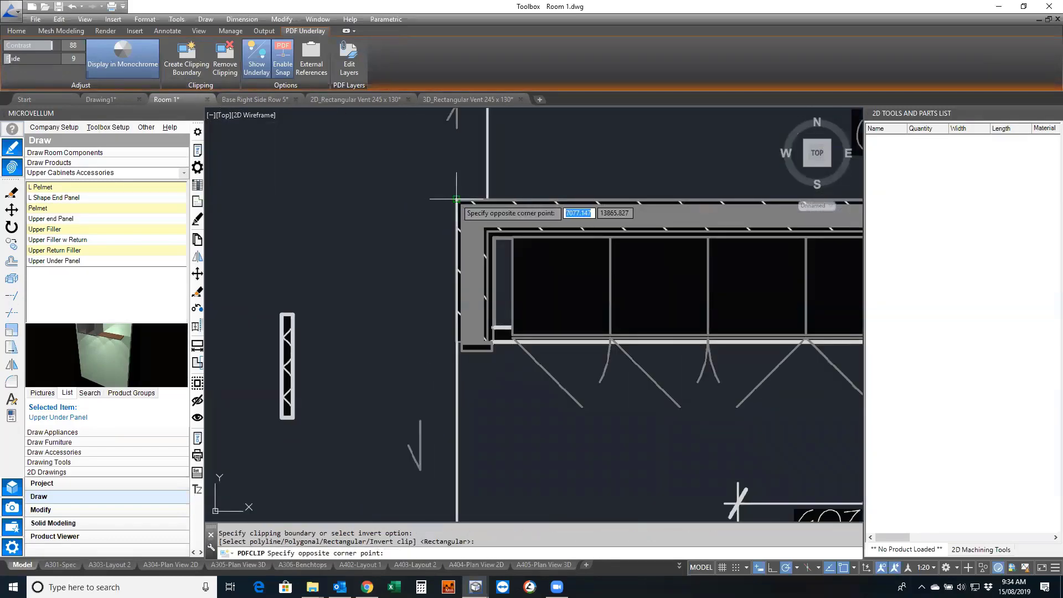
scroll(458, 202, "down", 5)
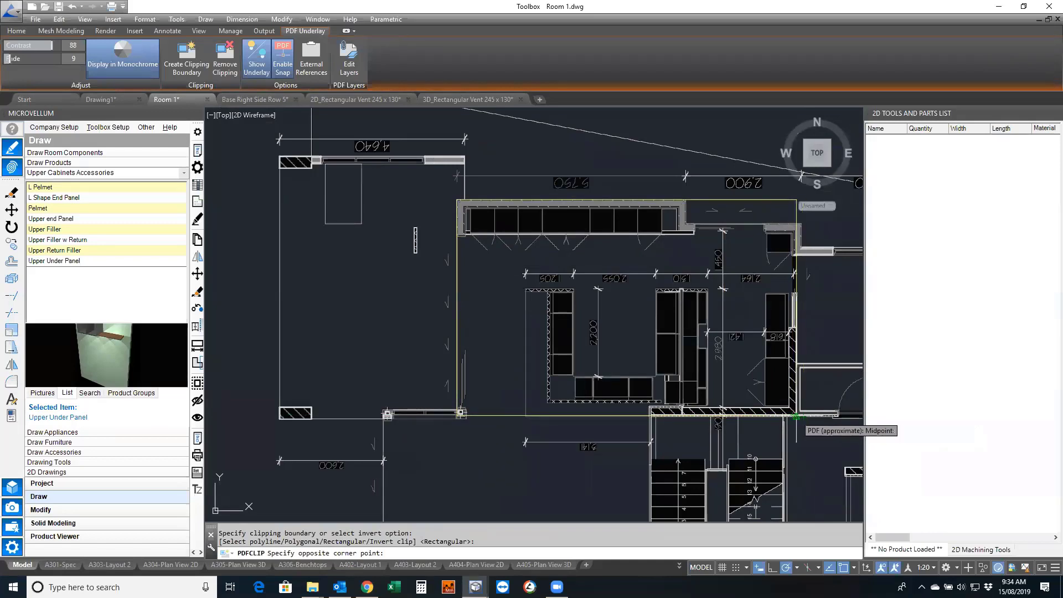
left_click(796, 417)
middle_click_drag(555, 445, 424, 422)
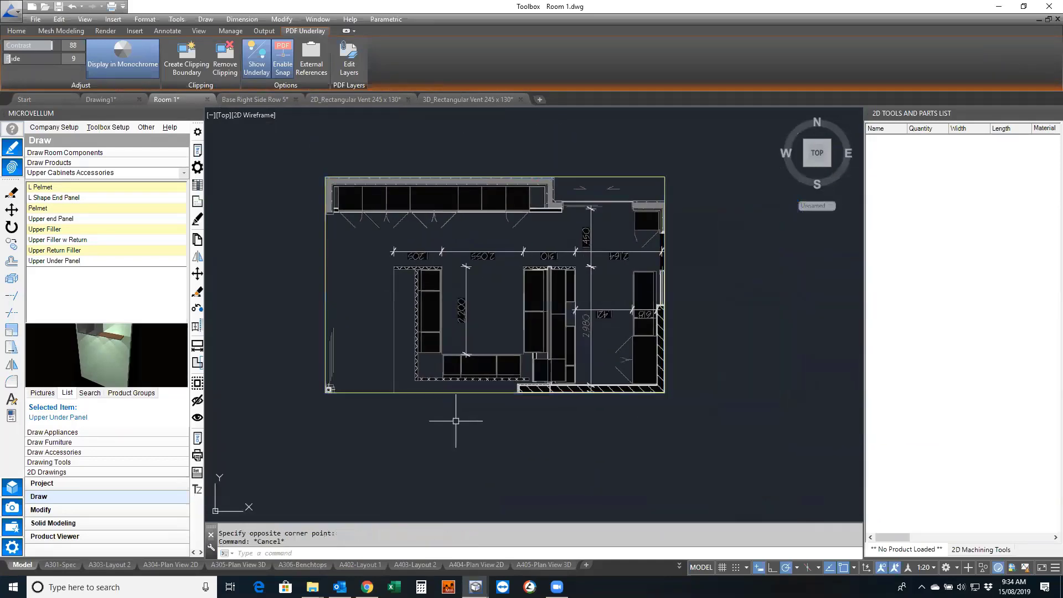
key("Escape")
Show the Walls category of the room components for drawing over the clipped kitchen plan
scroll(465, 315, "up", 2)
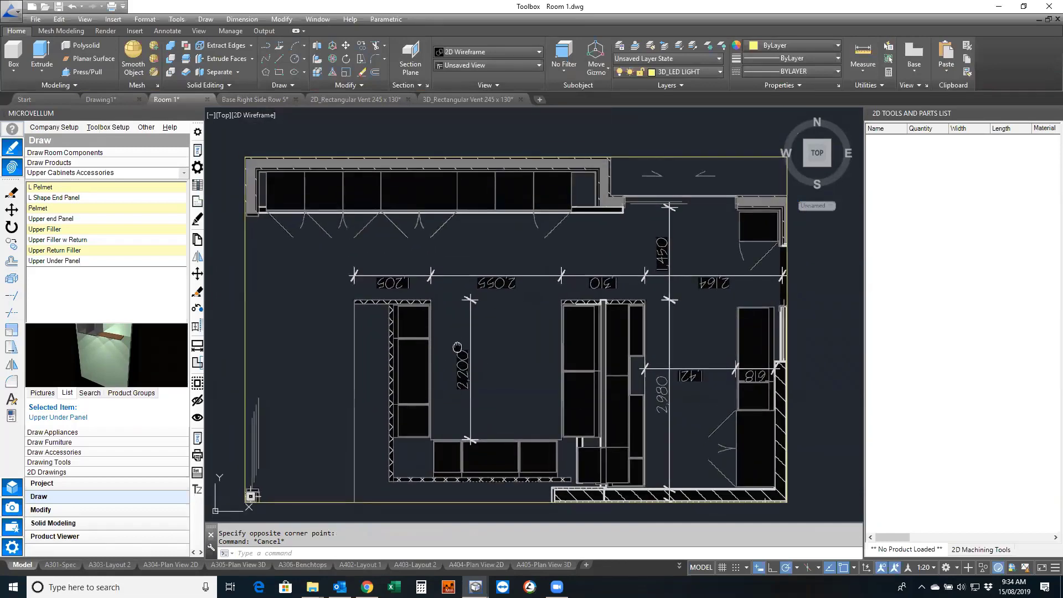
middle_click_drag(458, 347, 458, 344)
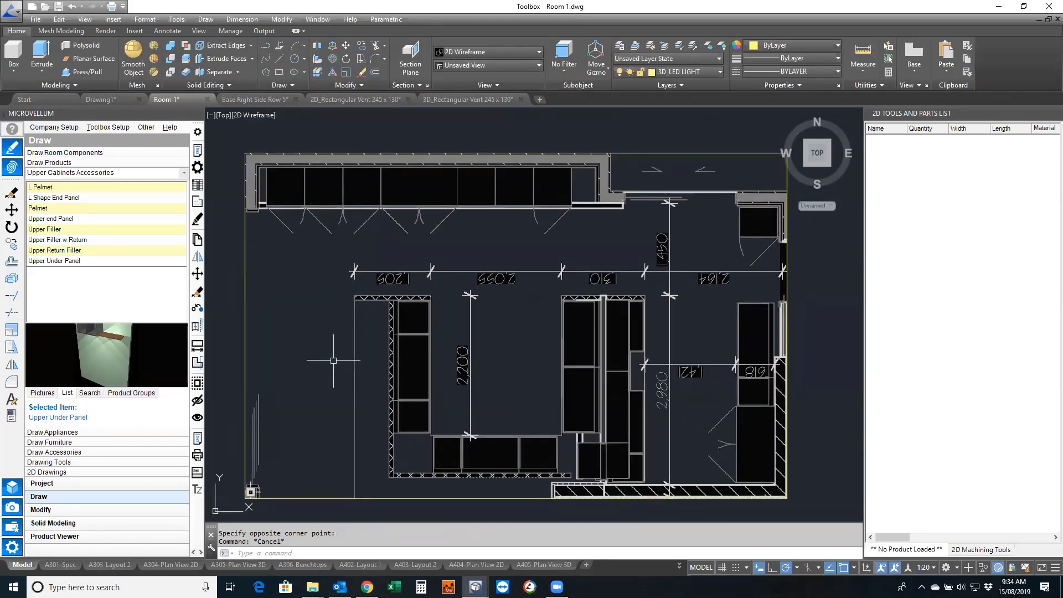
middle_click_drag(309, 330, 316, 329)
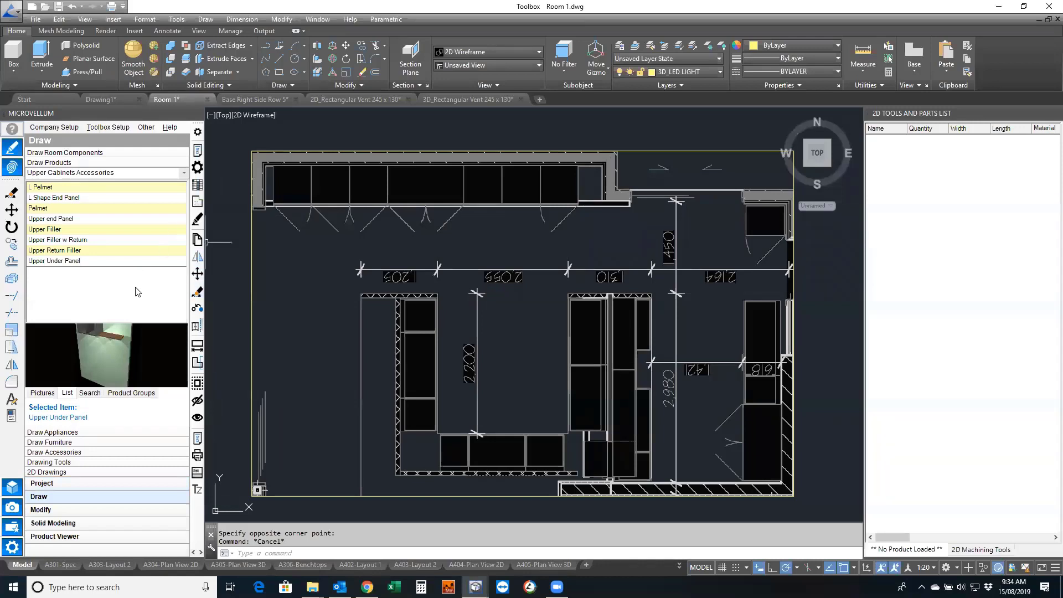
left_click(95, 152)
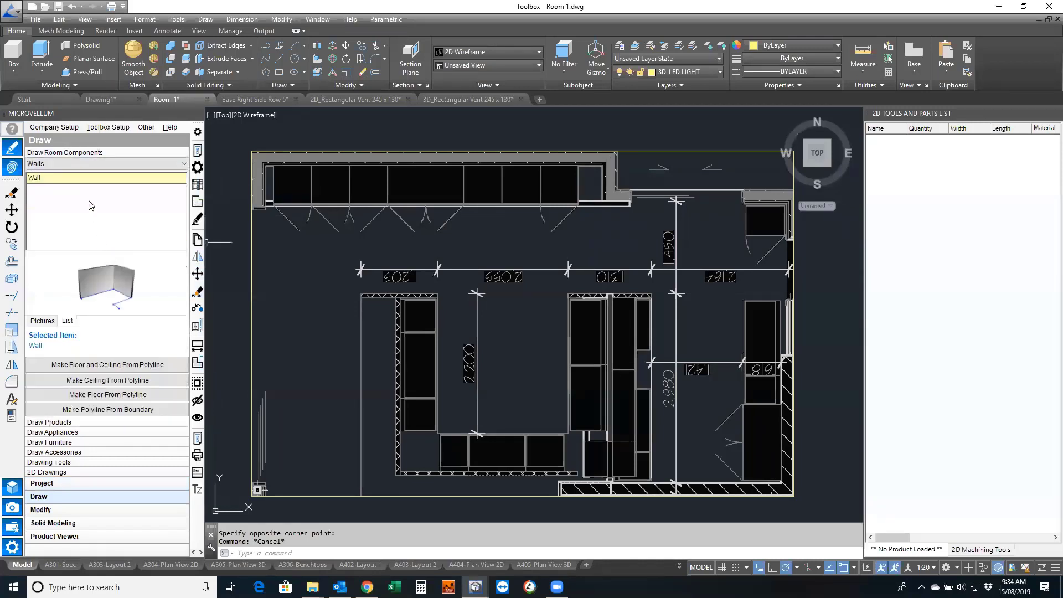
right_click(89, 205)
left_click(135, 216)
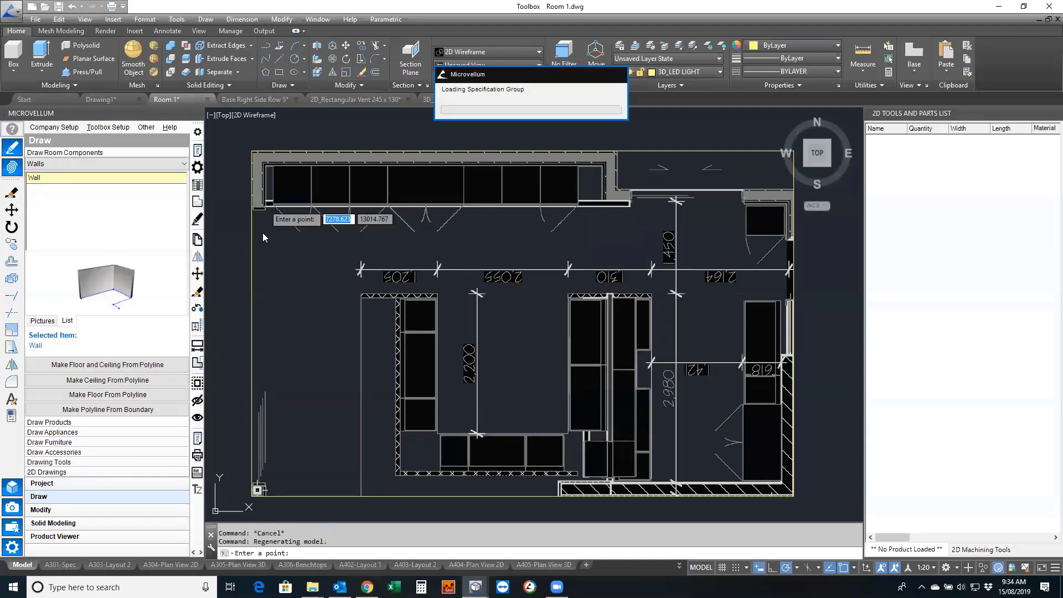
key("Escape")
left_click(252, 285)
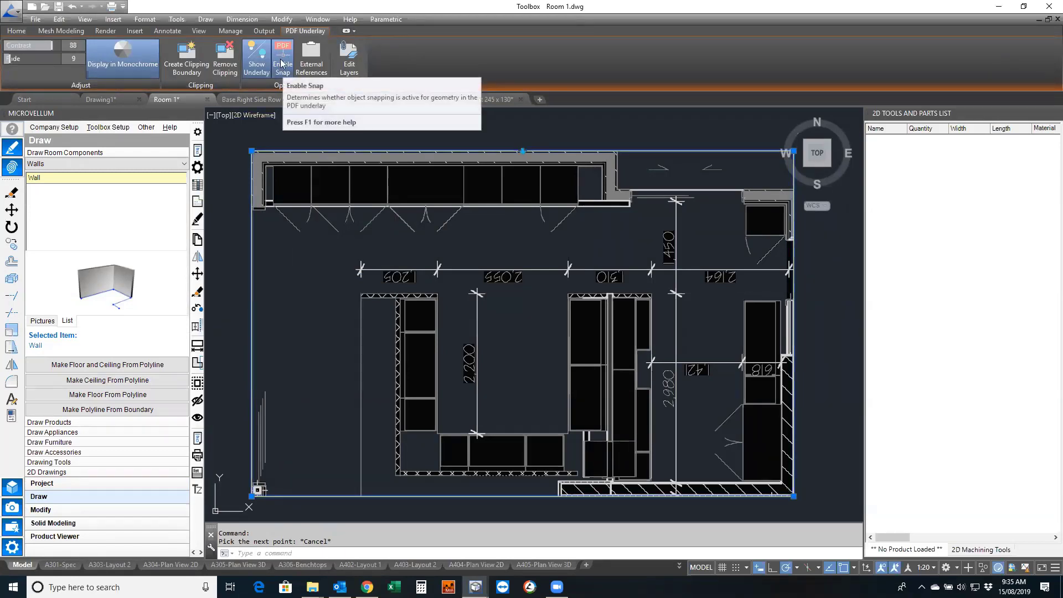
key("Escape")
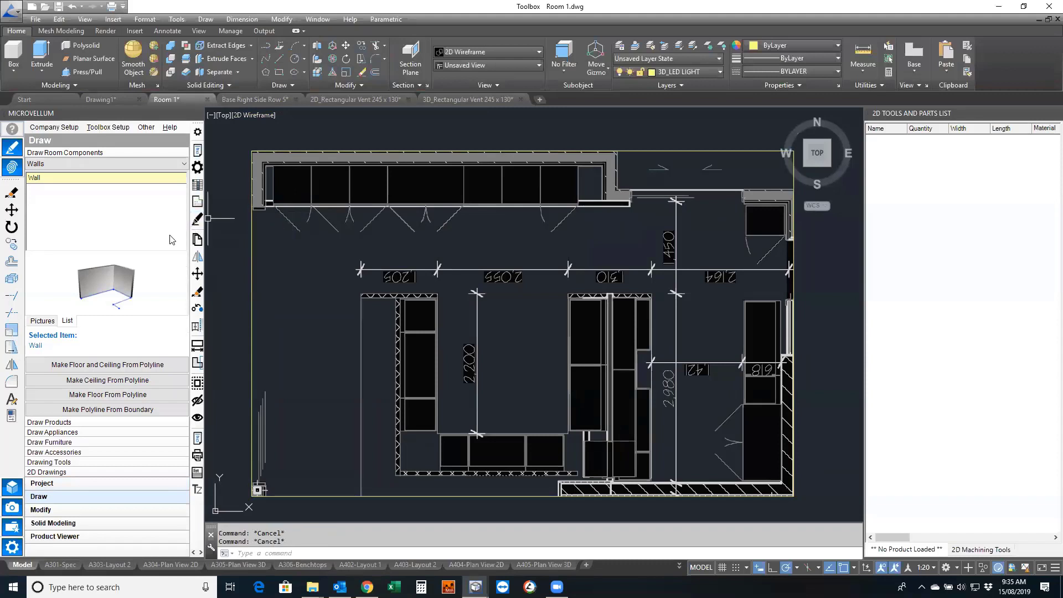
Start a wall at the open end of the cabinet recess's left return and run it about 699 mm up to the inner corner
right_click(106, 231)
left_click(136, 239)
scroll(312, 210, "up", 6)
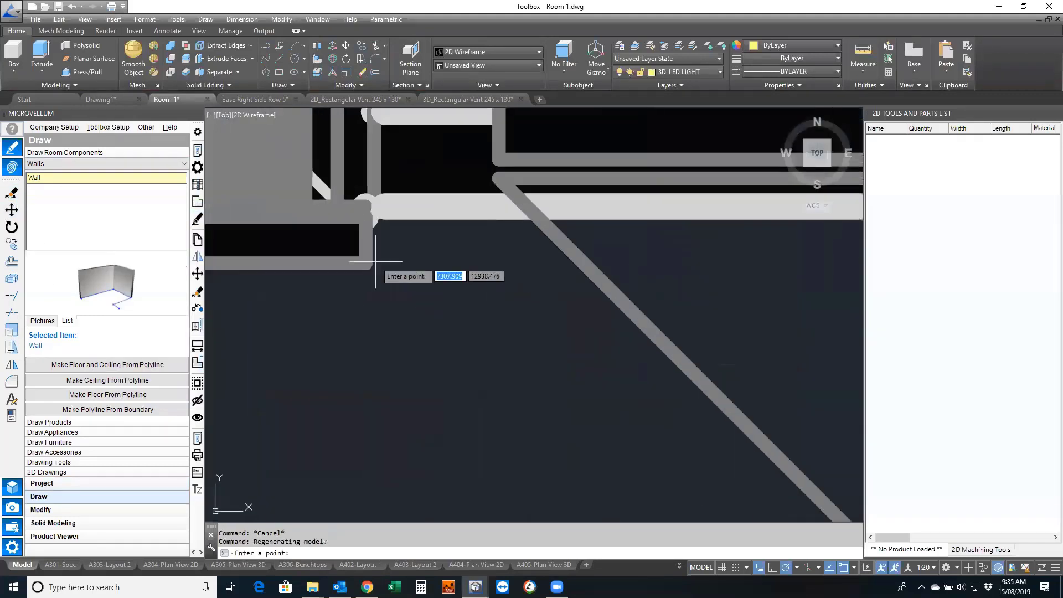
left_click(367, 263)
scroll(366, 248, "down", 4)
middle_click_drag(365, 247, 364, 518)
scroll(366, 251, "up", 4)
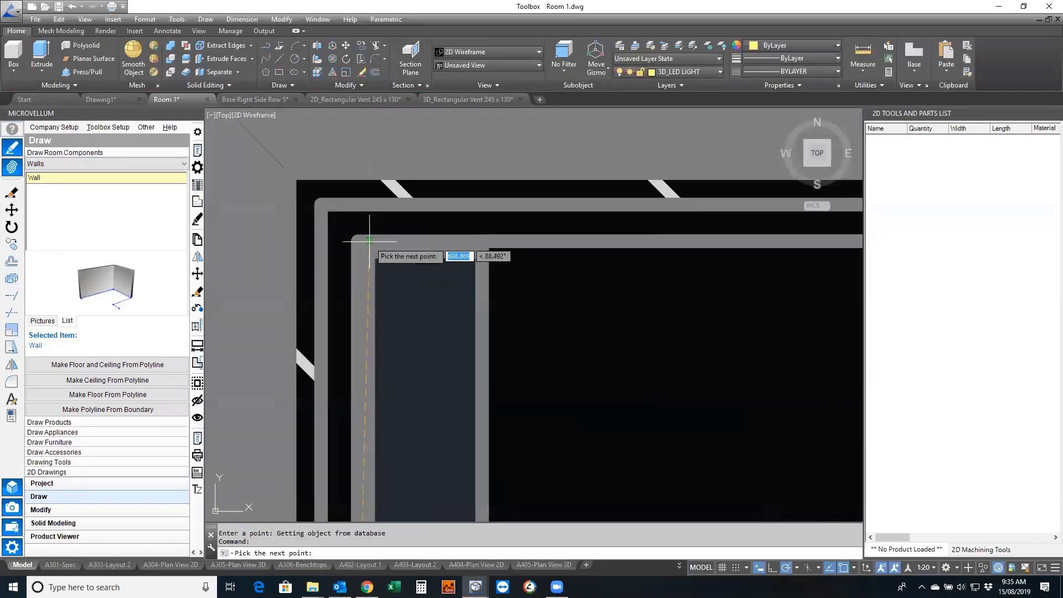
scroll(366, 249, "up", 3)
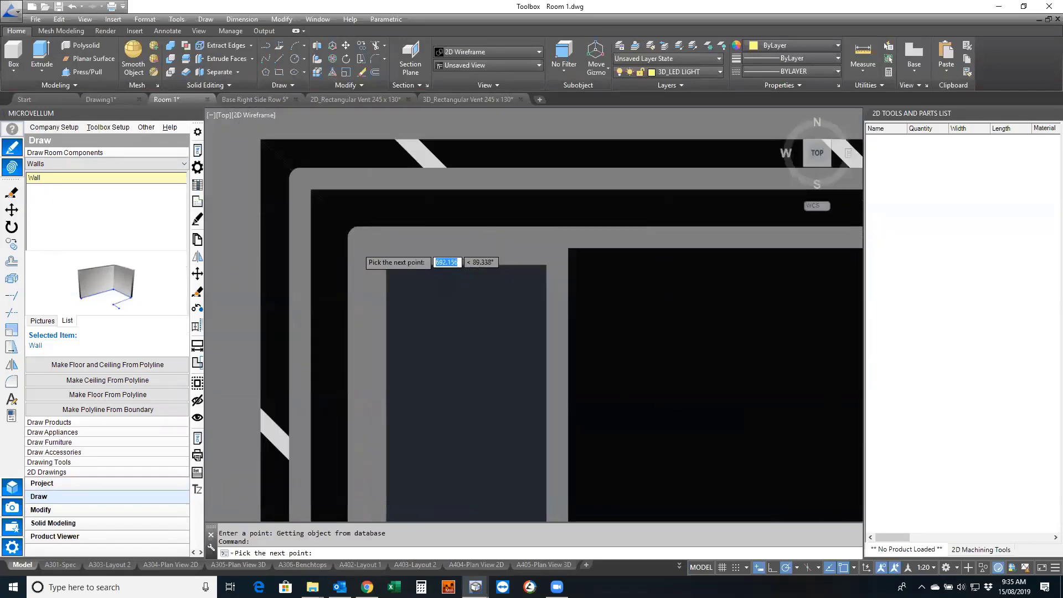
left_click(361, 230)
Continue the wall about 5300 mm horizontally along the back of the recess to its opposite inner corner
scroll(363, 230, "down", 7)
middle_click_drag(501, 237, 225, 262)
scroll(490, 241, "down", 4)
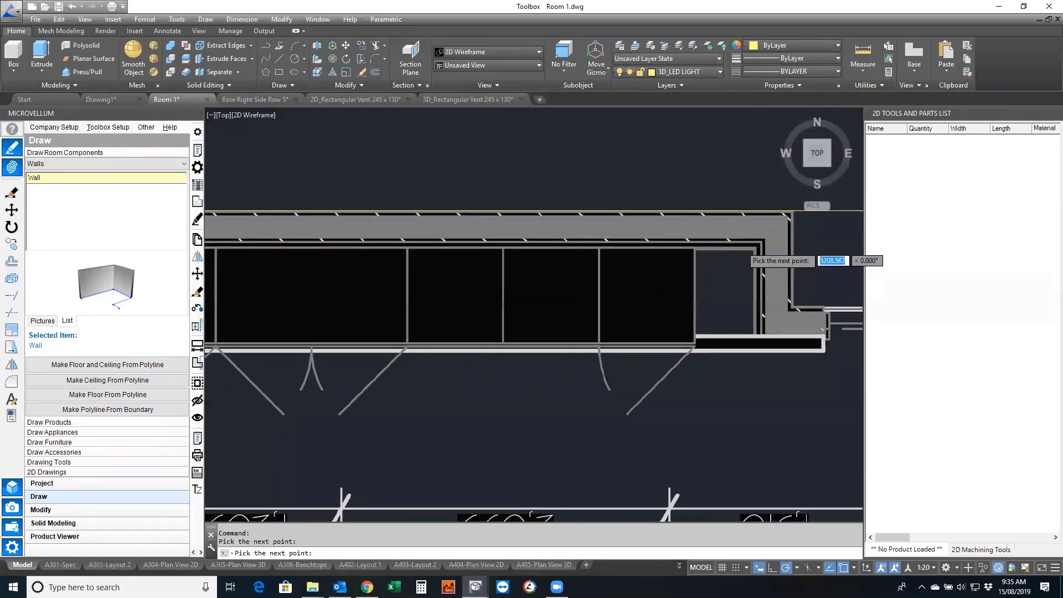
scroll(744, 248, "up", 6)
middle_click_drag(757, 250, 540, 251)
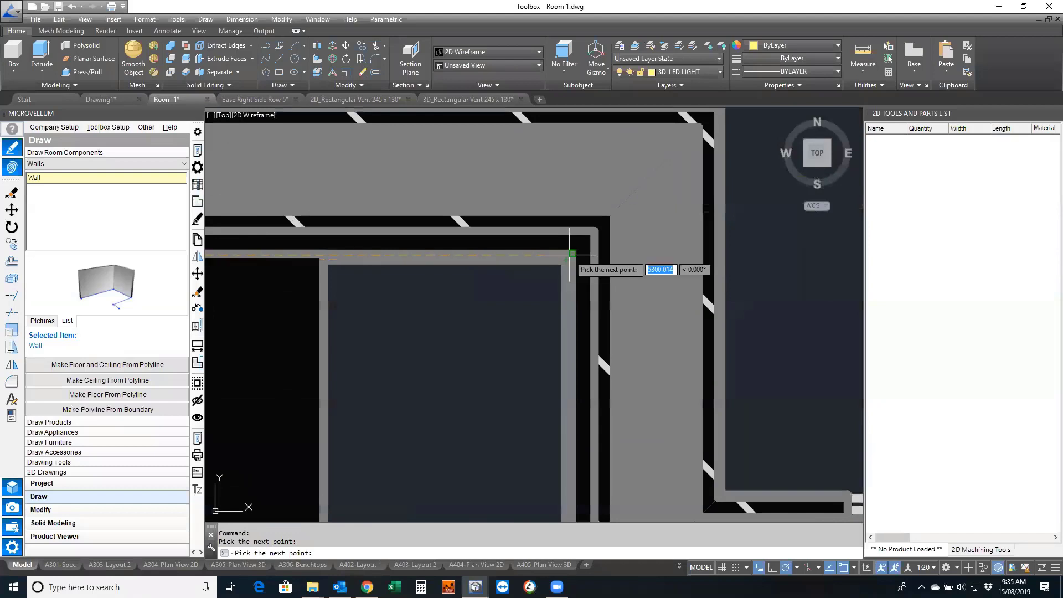
scroll(571, 256, "up", 3)
left_click(567, 254)
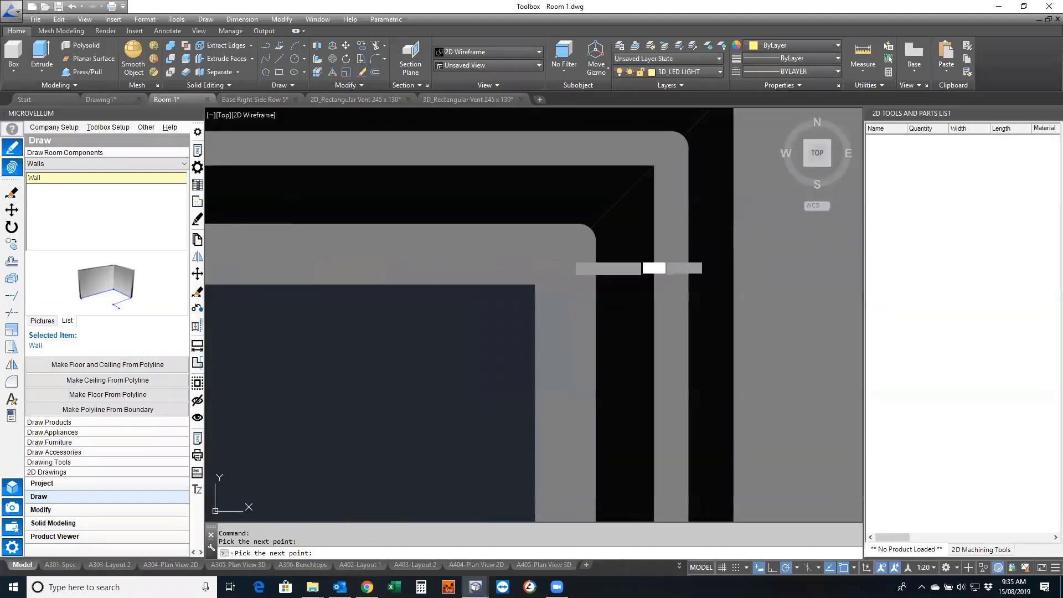
Run the last wall segment down the right return of the recess to the cabinet front line and finish the wall
scroll(567, 255, "down", 3)
middle_click_drag(588, 342, 570, 214)
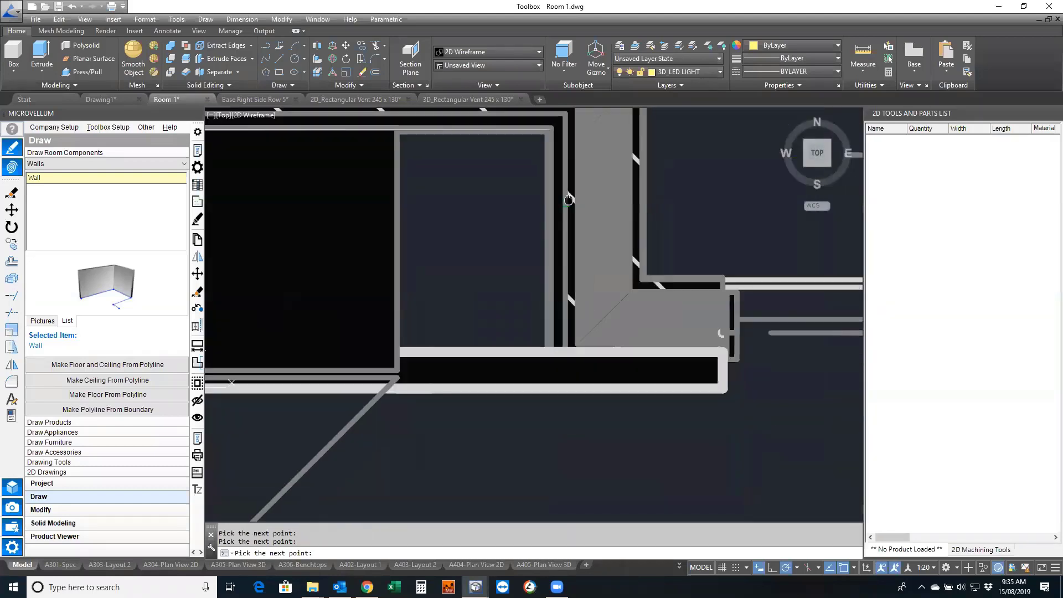
left_click(549, 386)
key("Return")
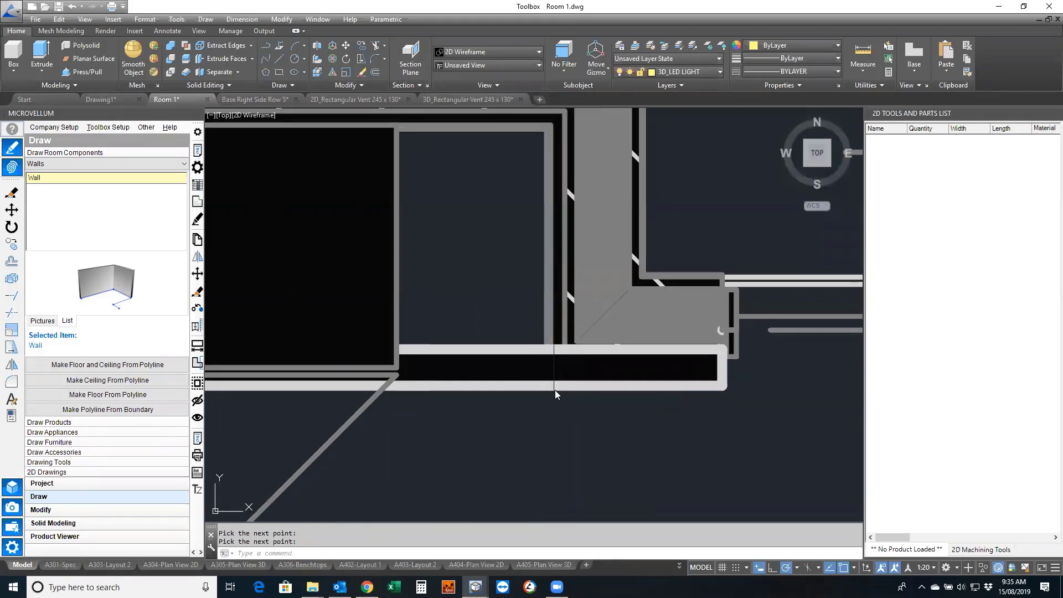
Set the fade of the clipped PDF underlay to 99 so the drawn walls stand out
scroll(555, 390, "down", 2)
scroll(558, 390, "down", 8)
middle_click_drag(559, 421, 577, 292)
left_click(366, 333)
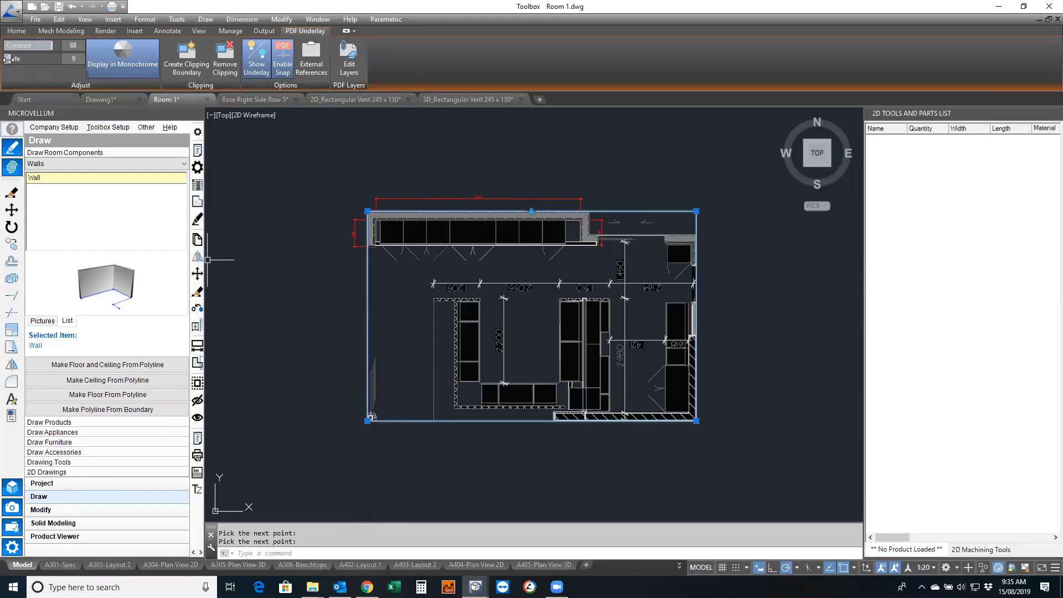
left_click_drag(33, 61, 86, 67)
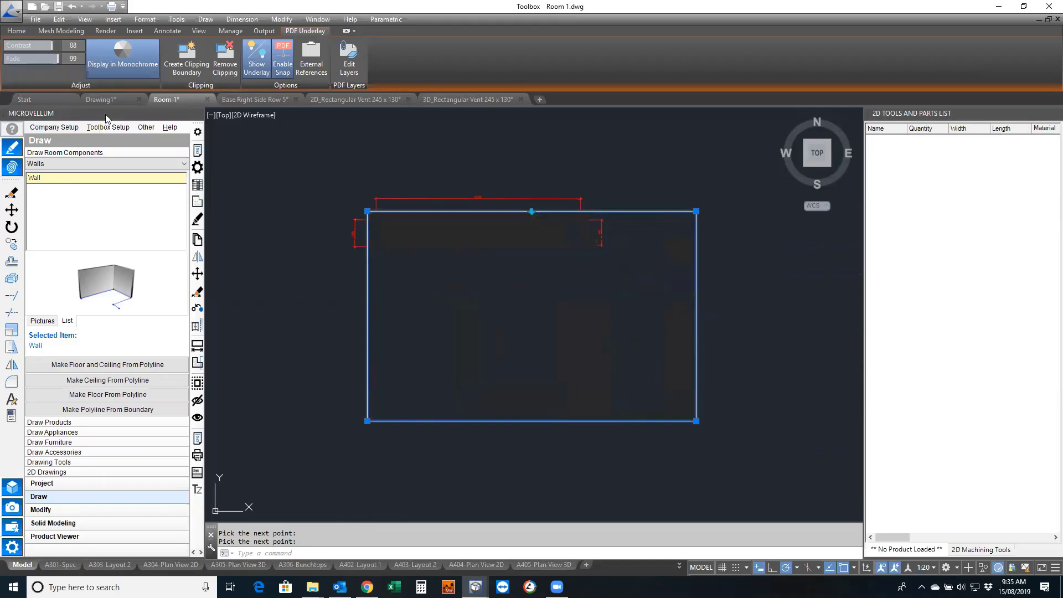
scroll(385, 230, "up", 5)
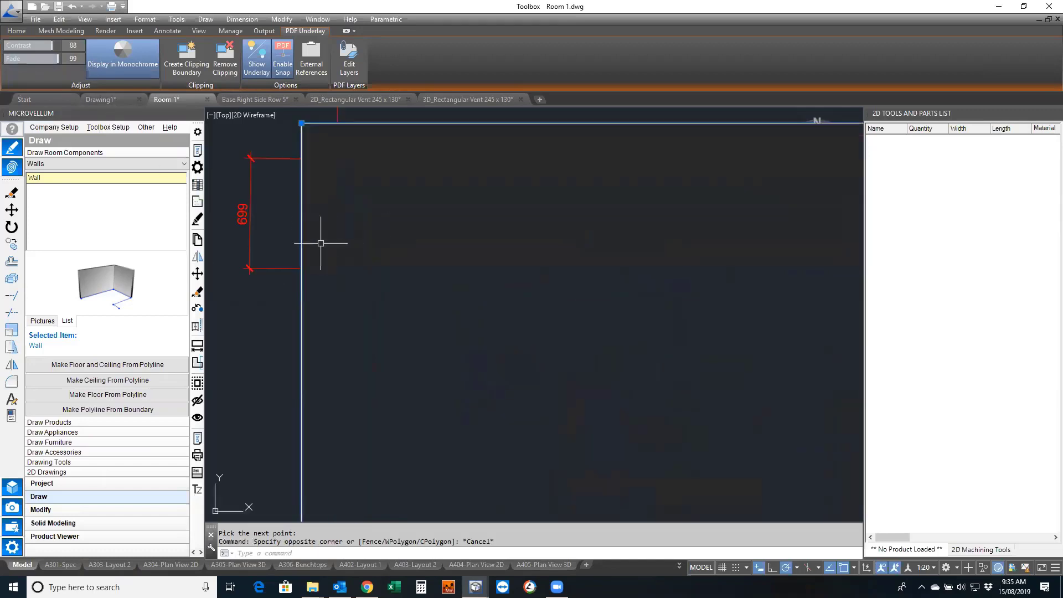
key("Escape")
key("Escape")
scroll(384, 361, "down", 4)
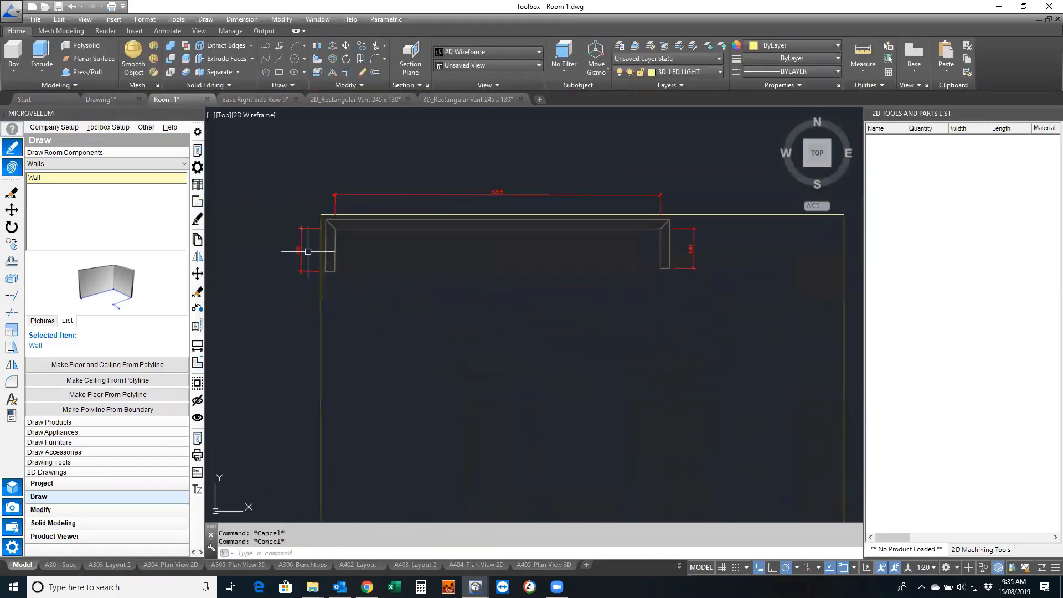
Switch the product library to Tall Cabinets and open the options for a cabinet in its list
left_click(66, 422)
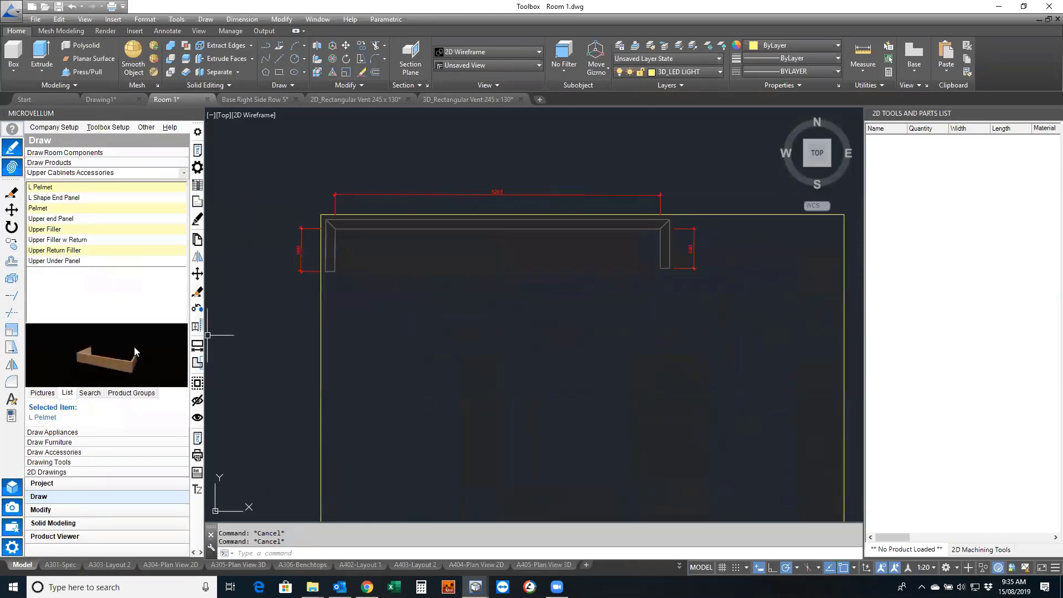
left_click(183, 176)
scroll(162, 240, "down", 1)
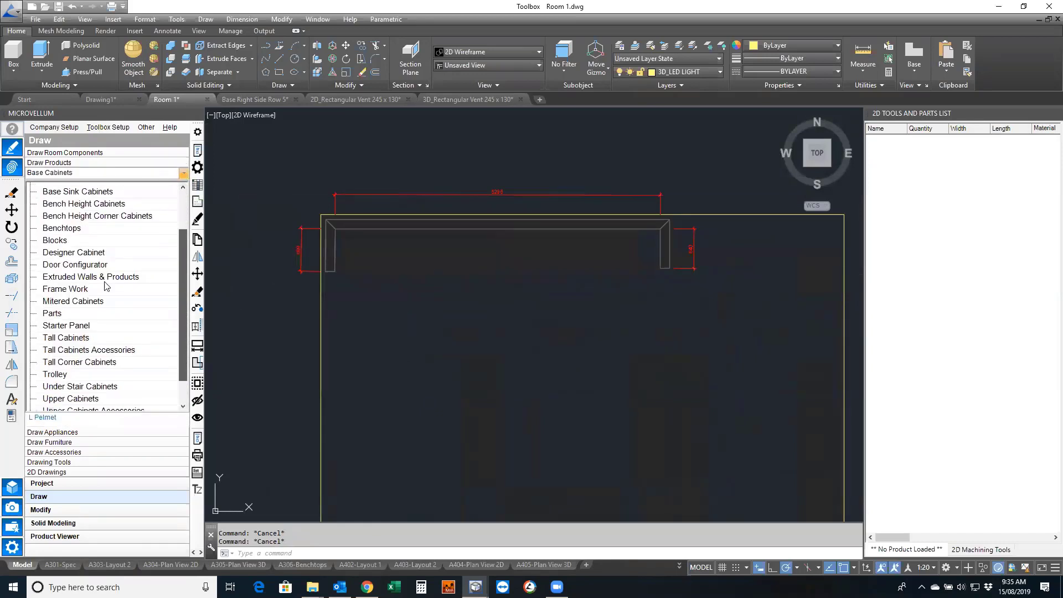
left_click(79, 338)
left_click(78, 208)
right_click(78, 209)
mouse_move(114, 237)
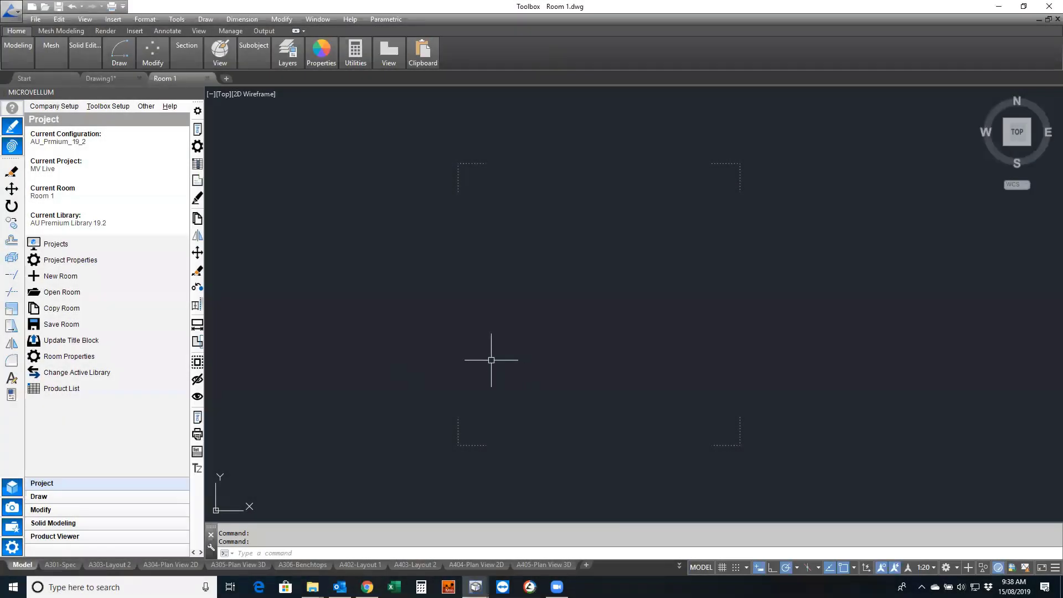
middle_click_drag(491, 360, 463, 362)
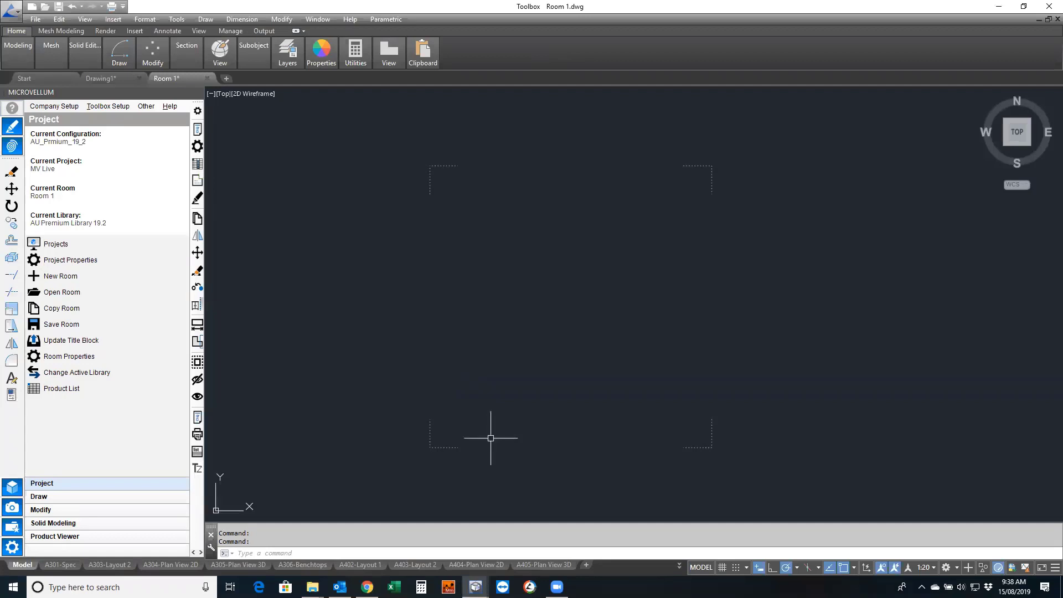
Attach page 5 of New Residence - All Layouts to 1 PDF.pdf as an underlay at scale 1000, with its insertion point specified on screen
left_click(136, 32)
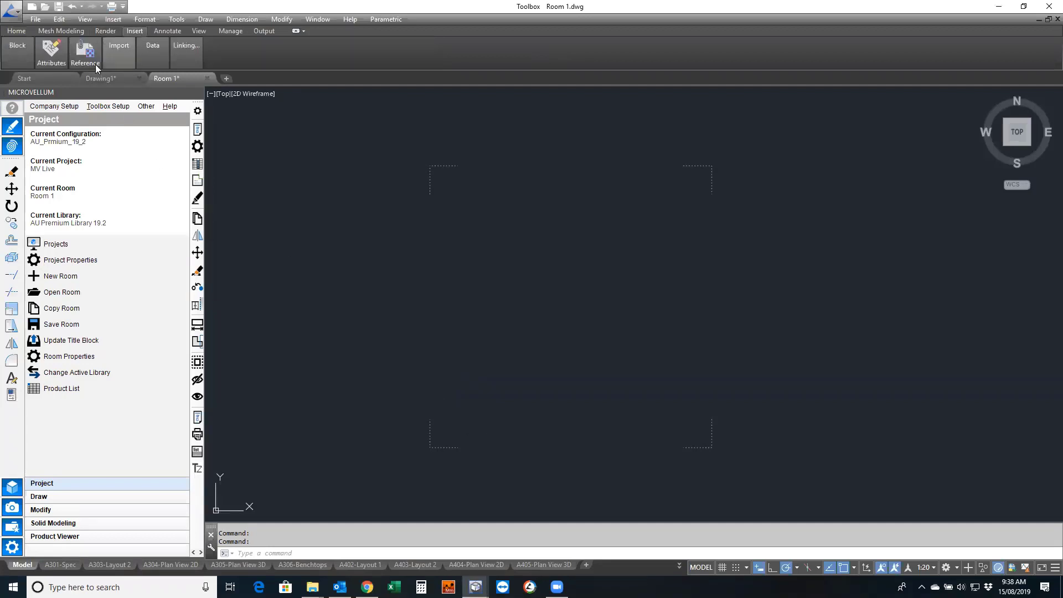
mouse_move(59, 53)
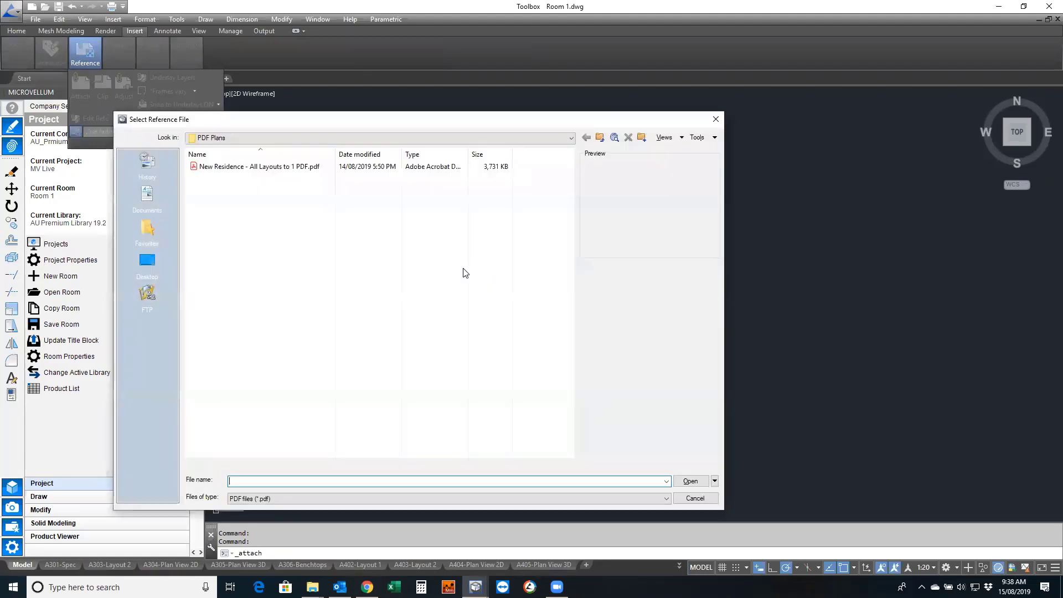
double_click(236, 169)
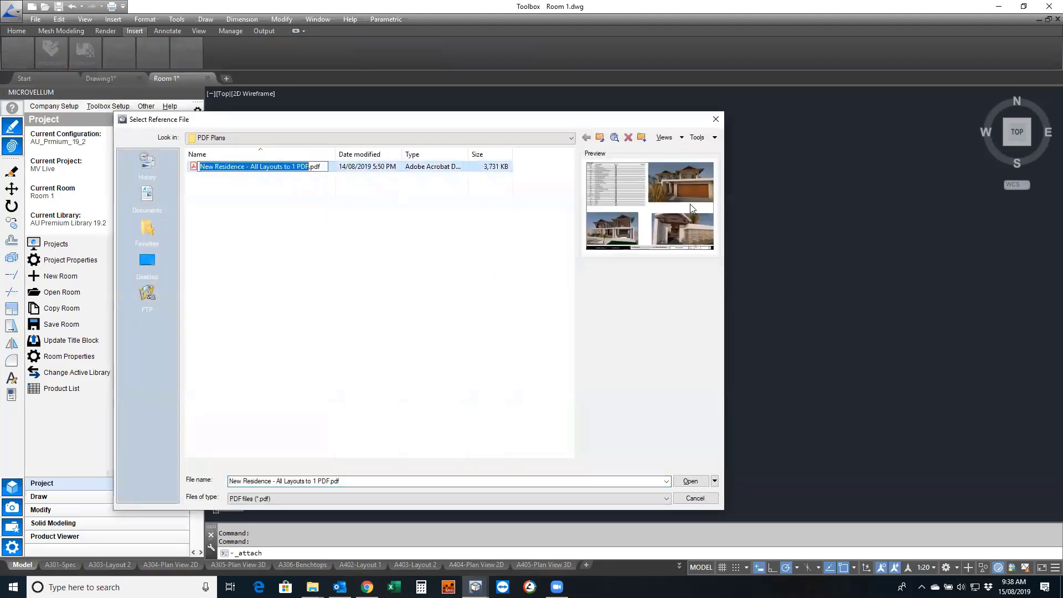
left_click(691, 481)
left_click(436, 313)
left_click_drag(633, 276, 593, 285)
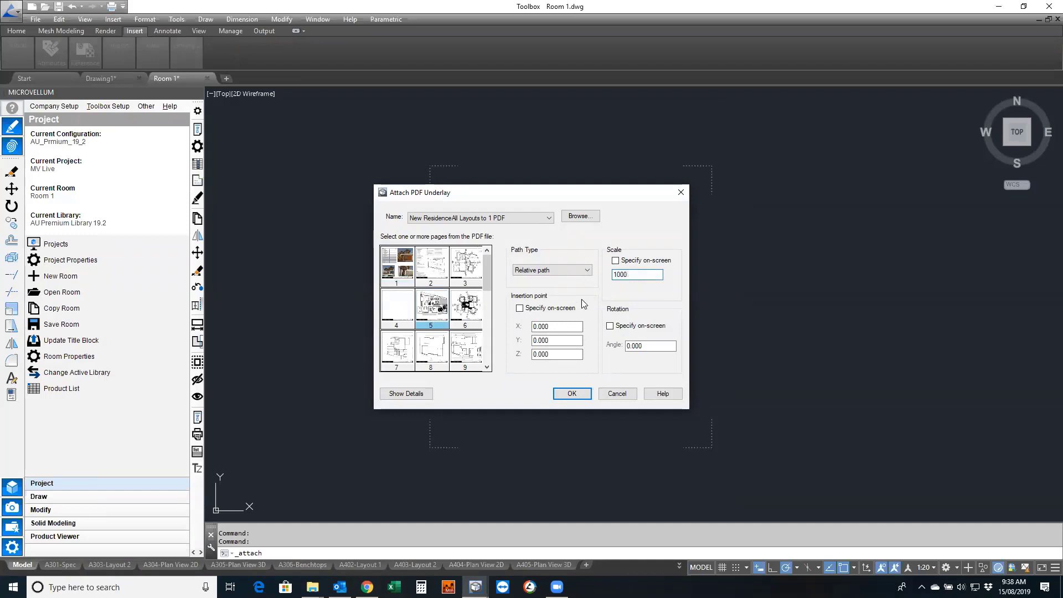
left_click(520, 309)
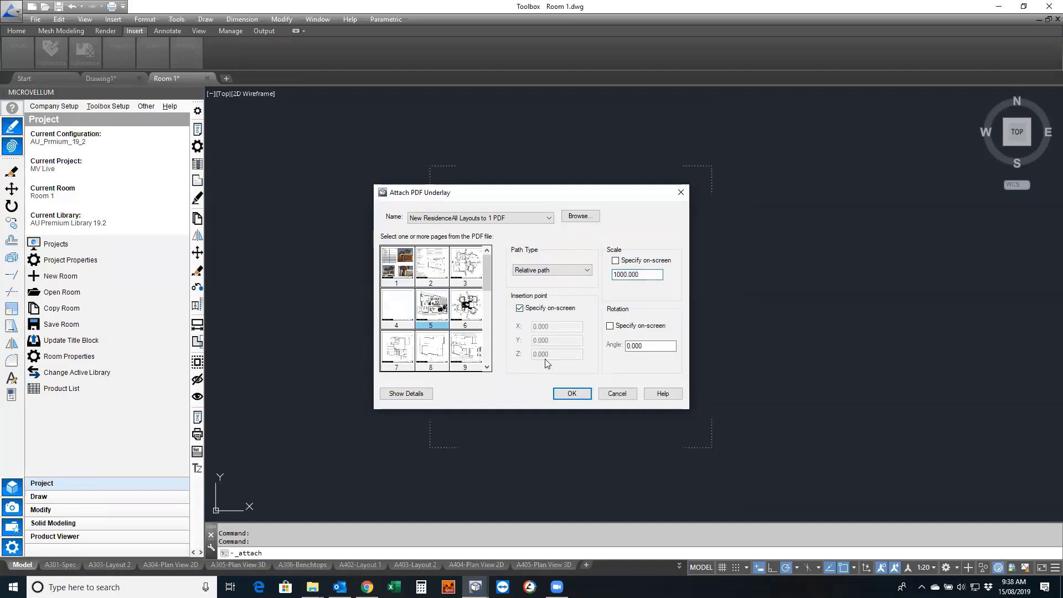
left_click(571, 394)
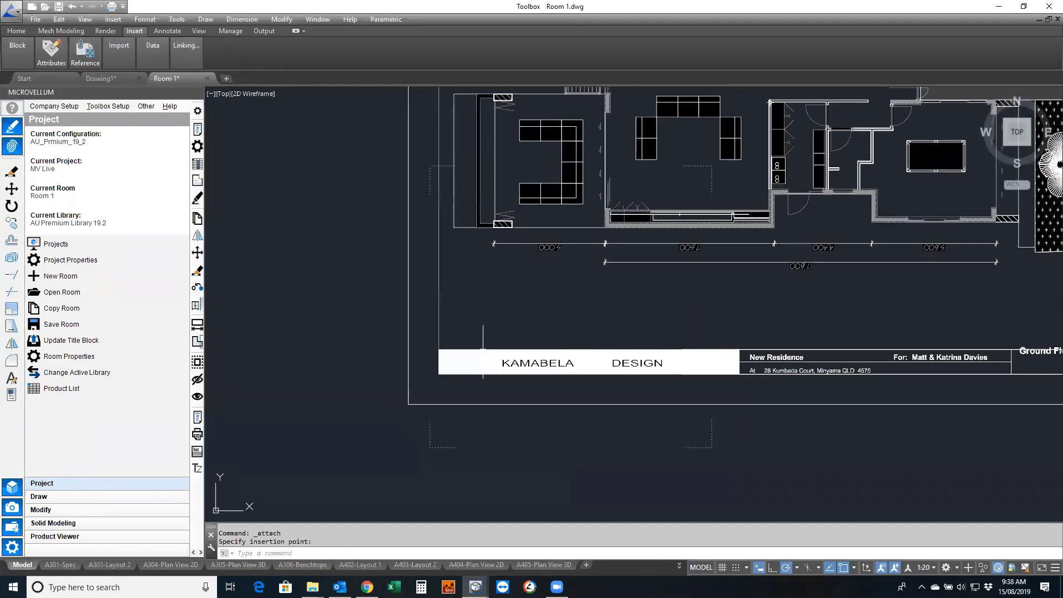
Examine the attached ground floor plan underlay, from the whole sheet to the kitchen area
scroll(501, 346, "down", 6)
scroll(541, 220, "up", 6)
middle_click_drag(541, 220, 501, 191)
scroll(519, 231, "down", 6)
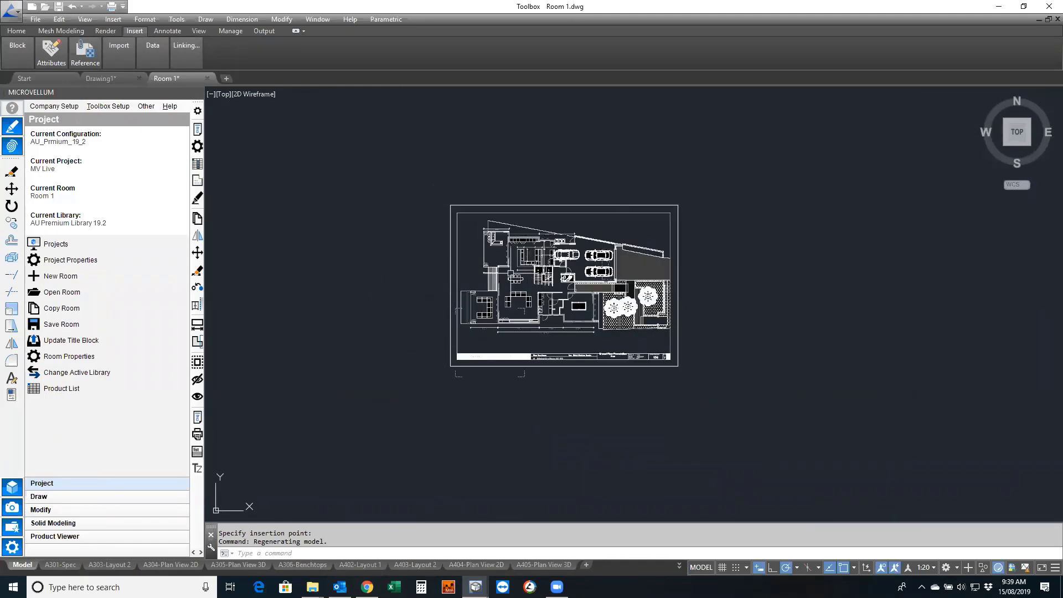
scroll(523, 248, "up", 6)
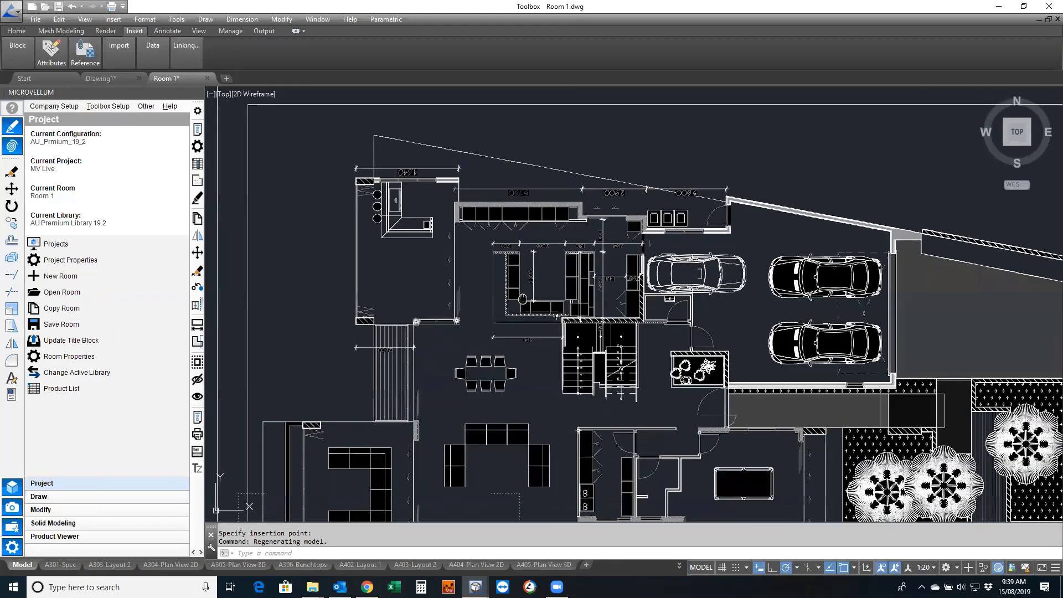
middle_click_drag(523, 248, 567, 276)
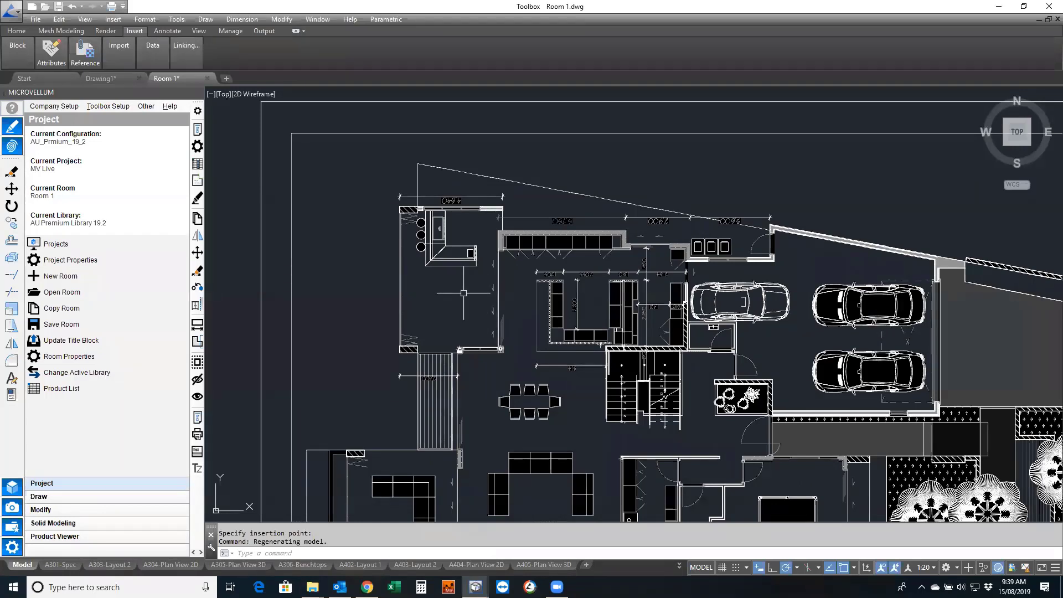
scroll(464, 293, "down", 3)
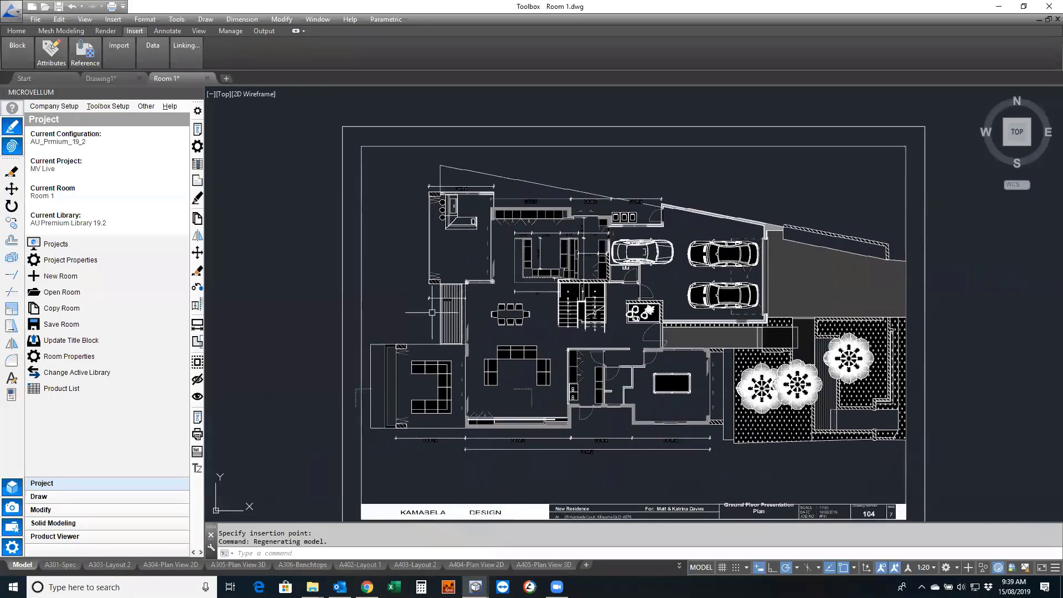
middle_click_drag(432, 312, 439, 281)
Delete the attached PDF underlay from the drawing
left_click(348, 210)
key("Delete")
middle_click_drag(432, 337, 551, 157)
middle_click_drag(514, 262, 484, 280)
scroll(466, 222, "up", 2)
middle_click_drag(451, 247, 441, 233)
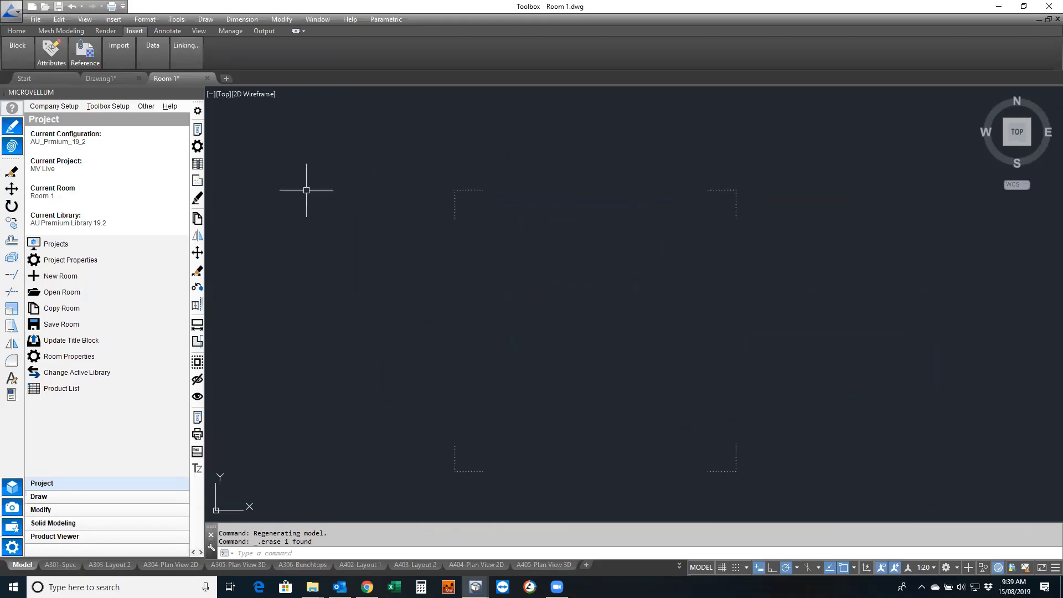
Start a PDF import of New Residence - All Layouts to 1 PDF.pdf and choose page 5 as the page to import
mouse_move(126, 58)
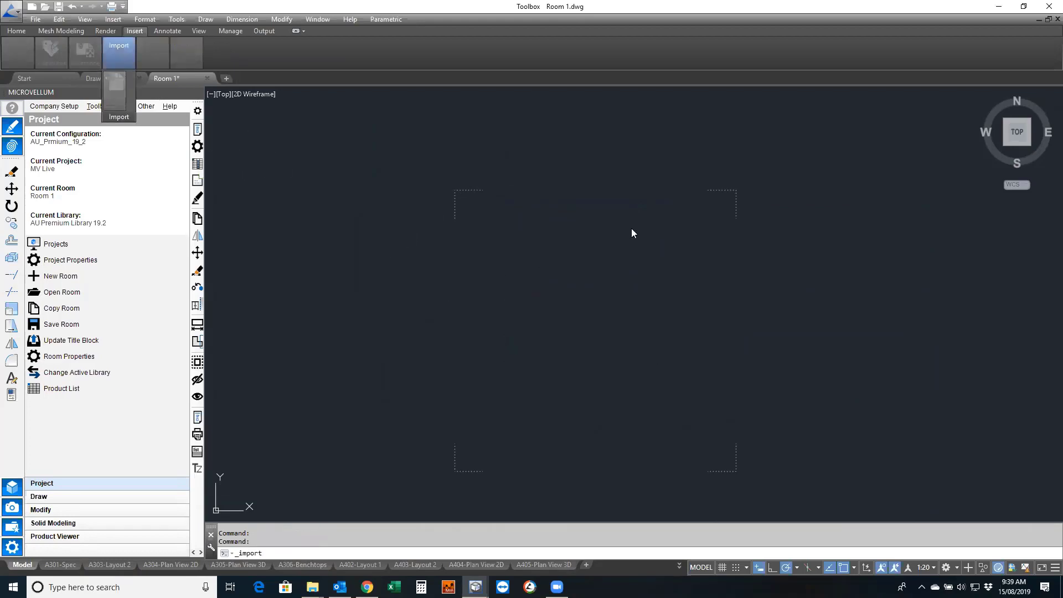
left_click(412, 88)
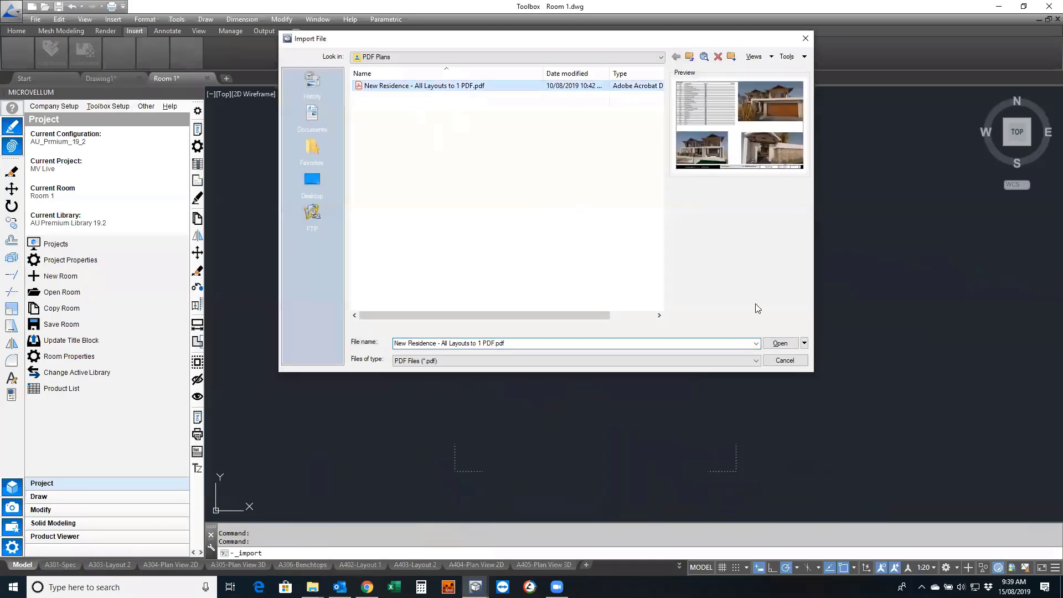
left_click(779, 344)
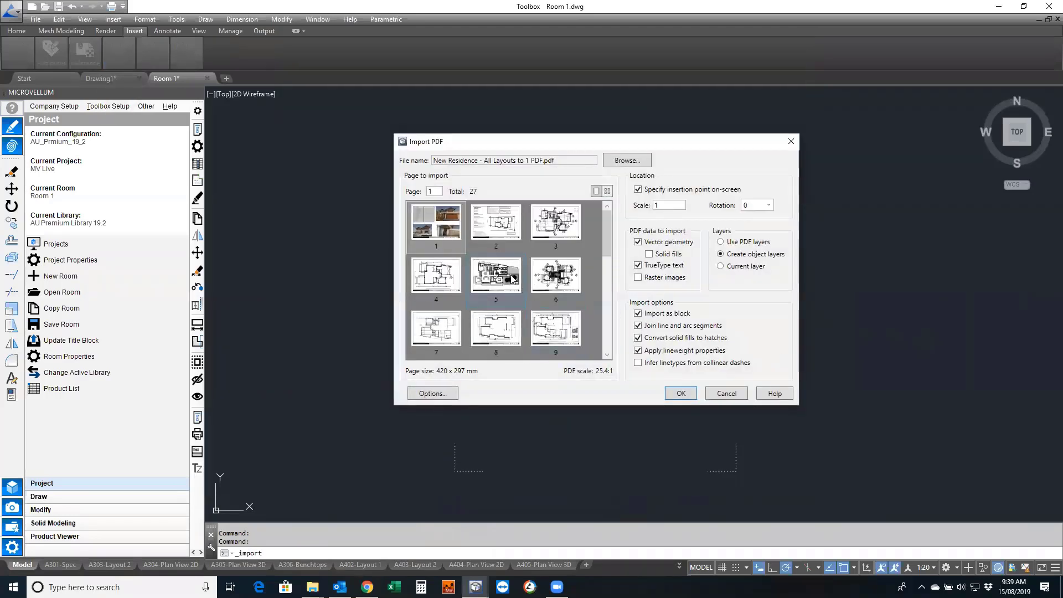
left_click(505, 276)
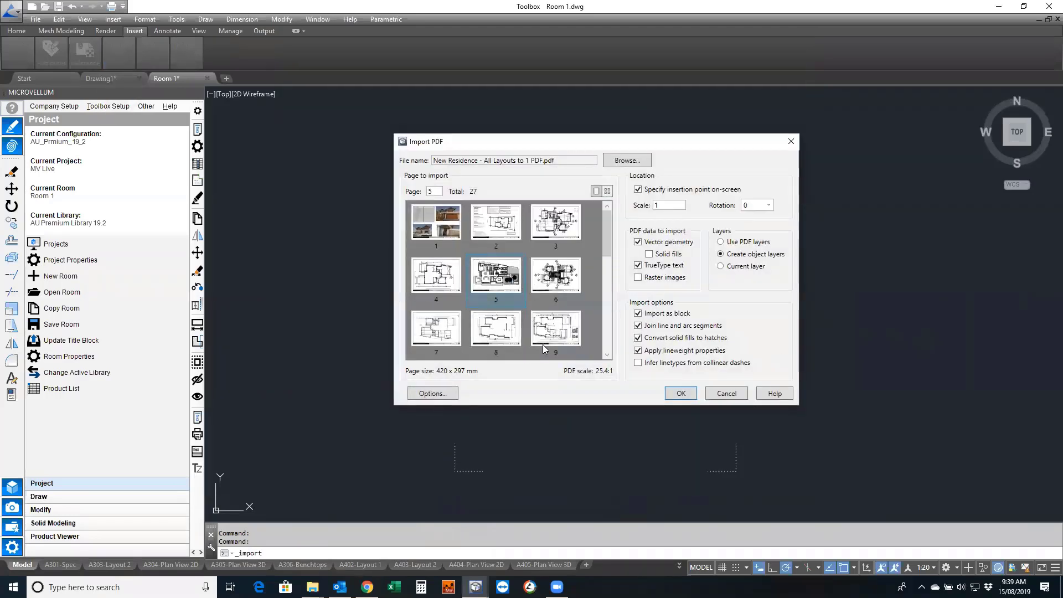
Import the page as a block at scale 1000 without TrueType text and place it near the room's corner marks
left_click(662, 205)
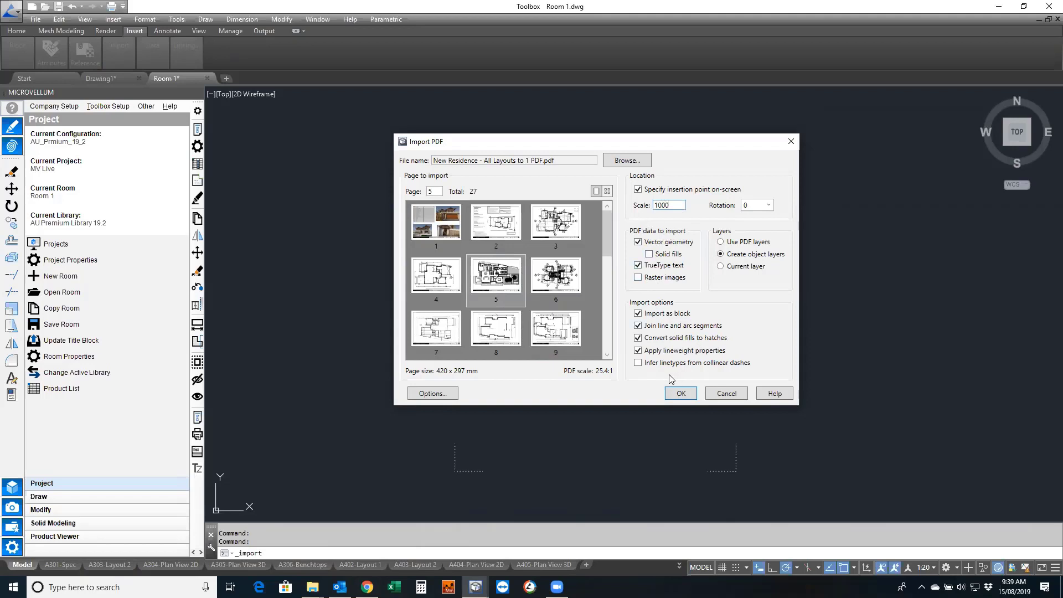
left_click(638, 266)
left_click(639, 314)
left_click(681, 393)
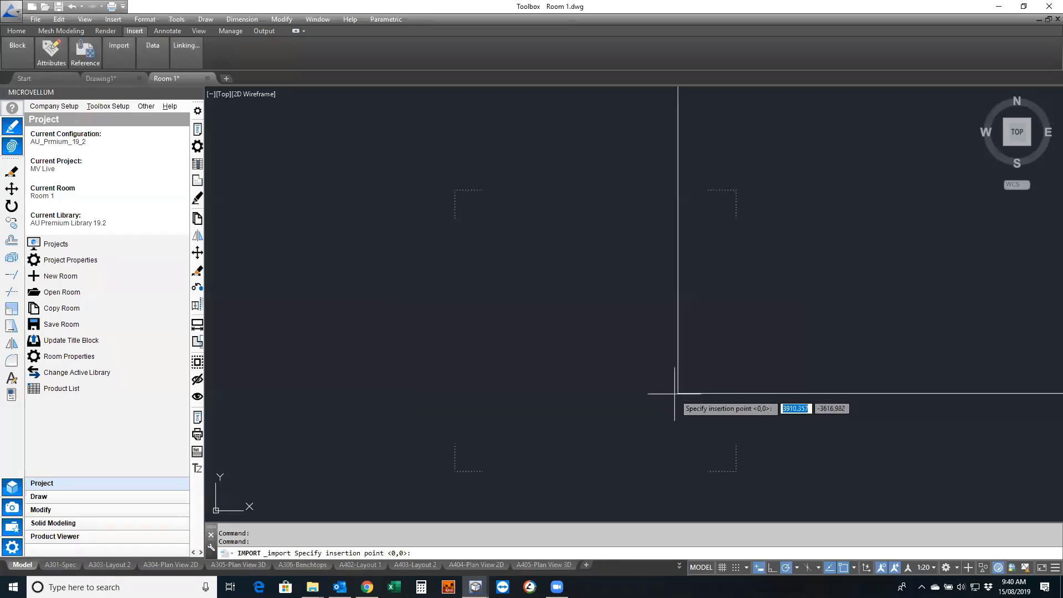
left_click(418, 435)
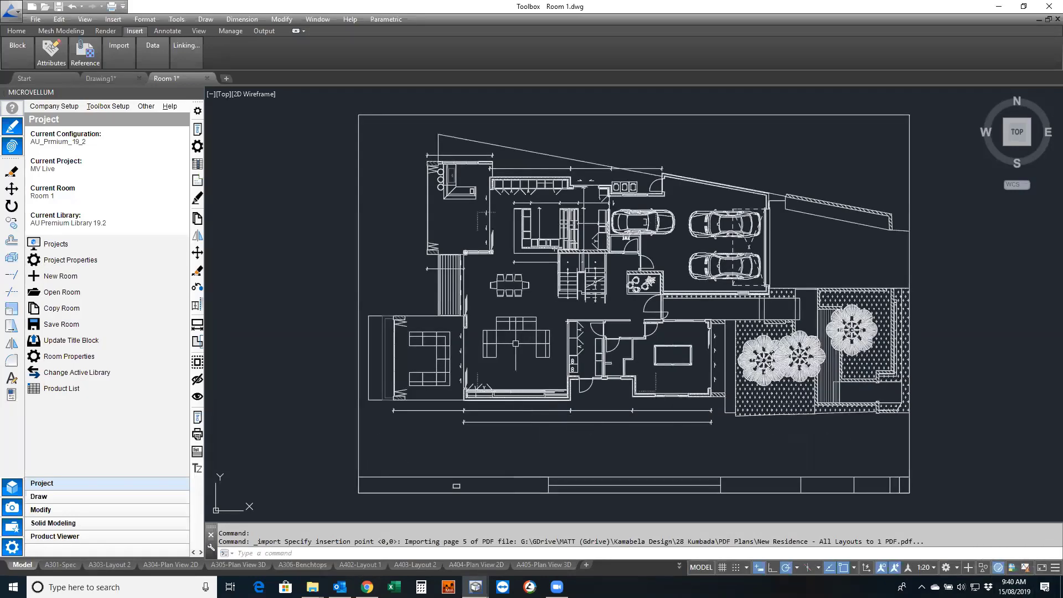
Examine the imported plan linework around the kitchen's rear cabinet recess and the living areas
scroll(501, 268, "up", 10)
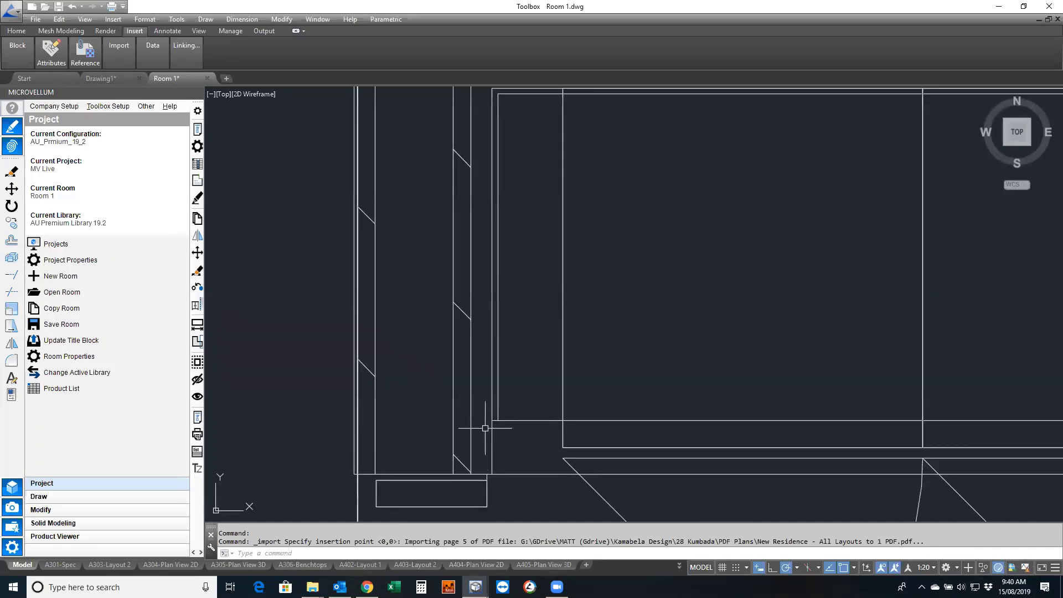
scroll(485, 428, "down", 3)
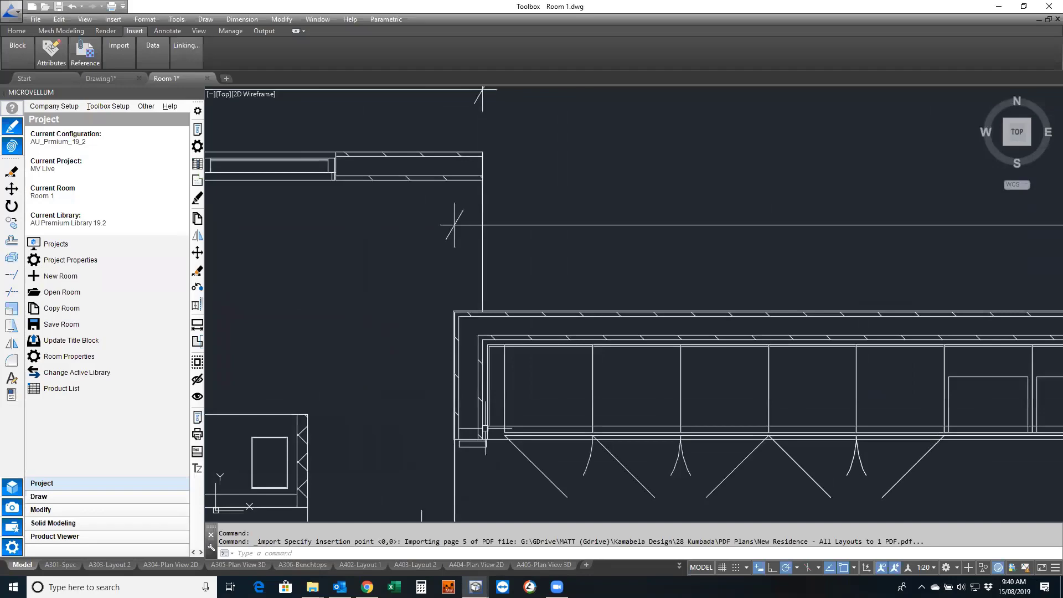
scroll(467, 274, "down", 3)
mouse_move(483, 359)
middle_mouse_down()
mouse_move(479, 335)
mouse_move(554, 289)
mouse_move(534, 202)
middle_mouse_up()
middle_click_drag(511, 483, 503, 233)
middle_click_drag(511, 355, 496, 219)
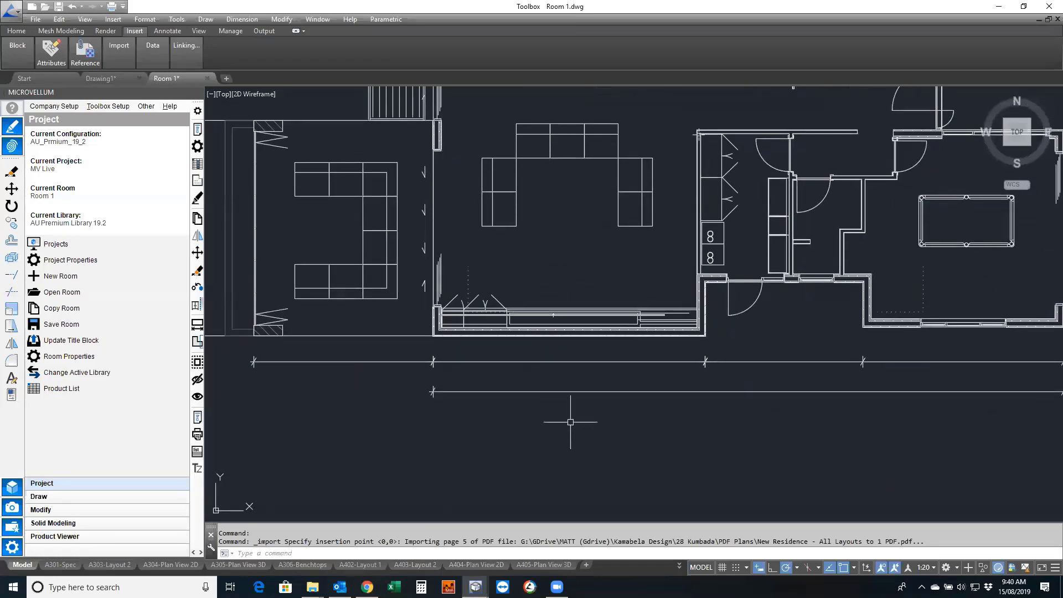
scroll(570, 427, "down", 4)
middle_click_drag(553, 325, 527, 330)
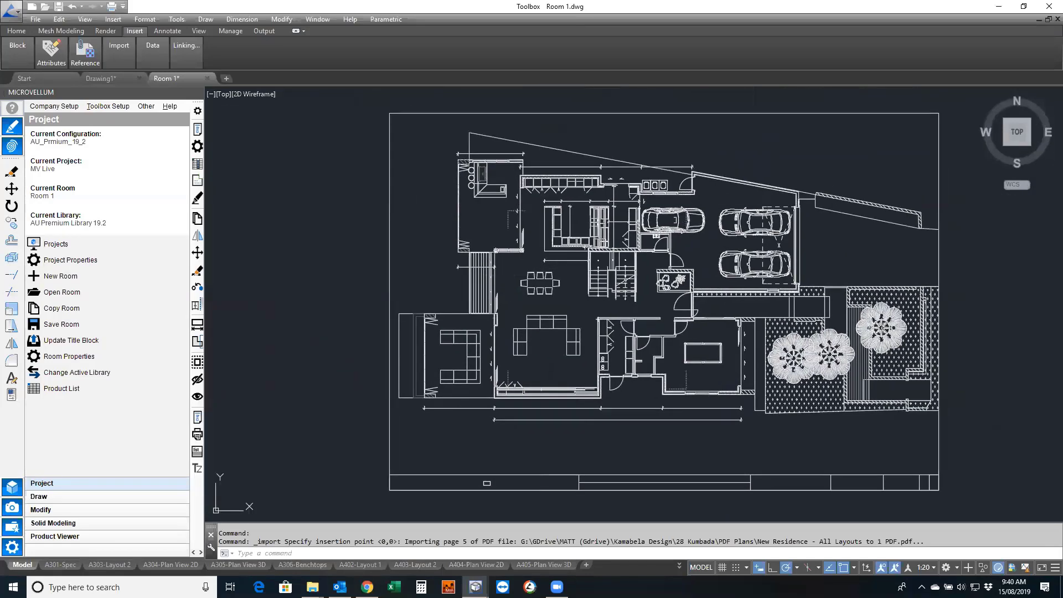
Explode the imported floor plan block into separate objects
left_click(510, 251)
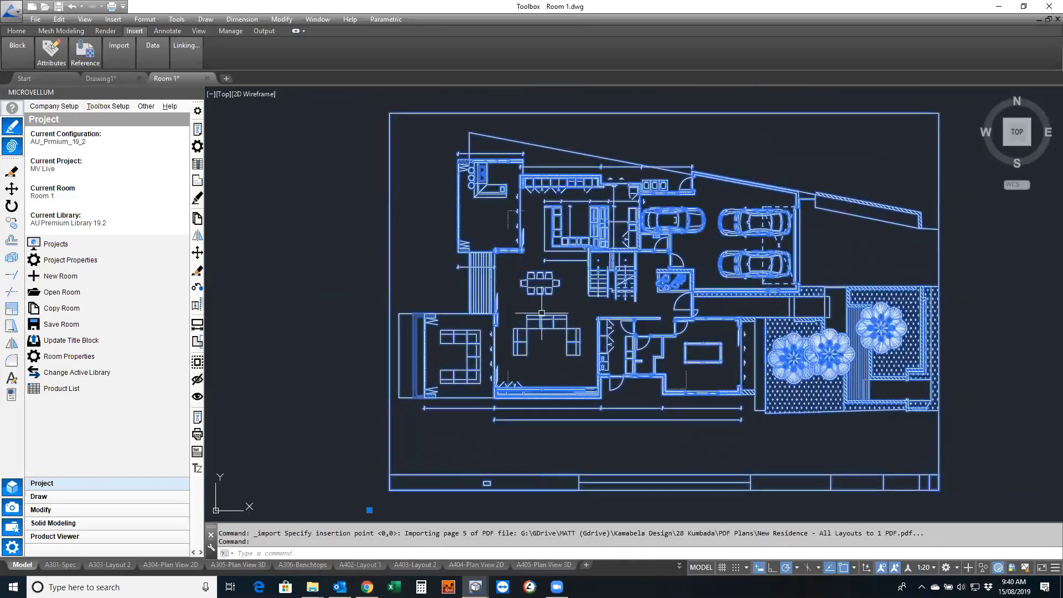
key("Escape")
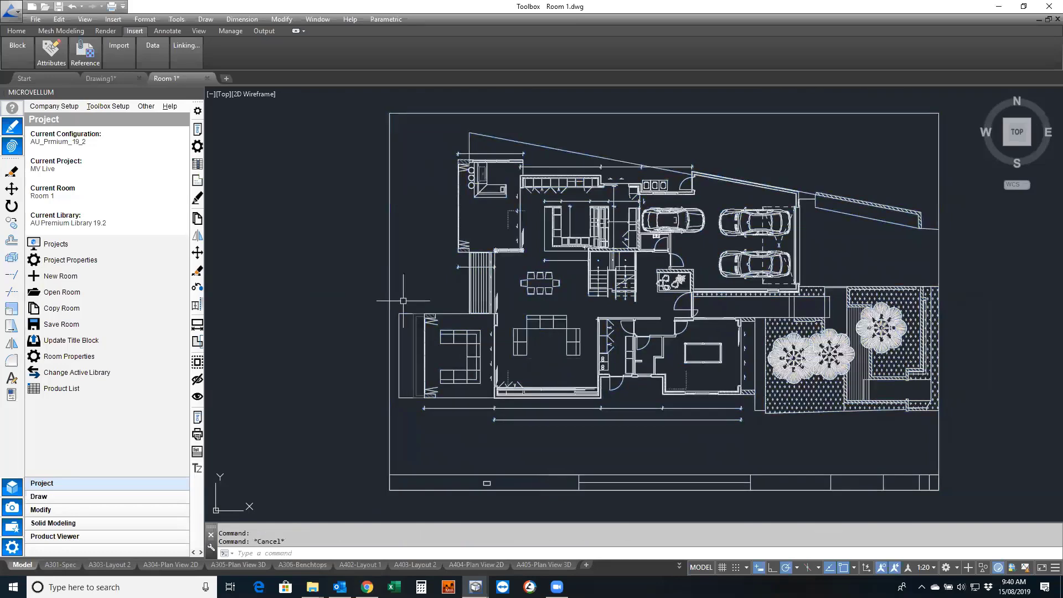
left_click(11, 258)
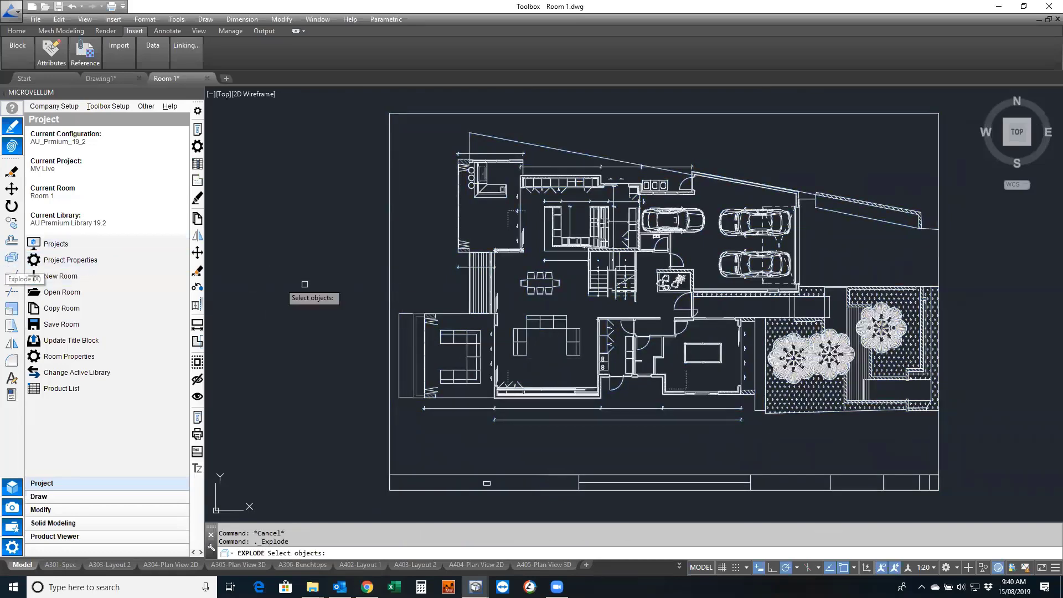
left_click(389, 291)
key("Return")
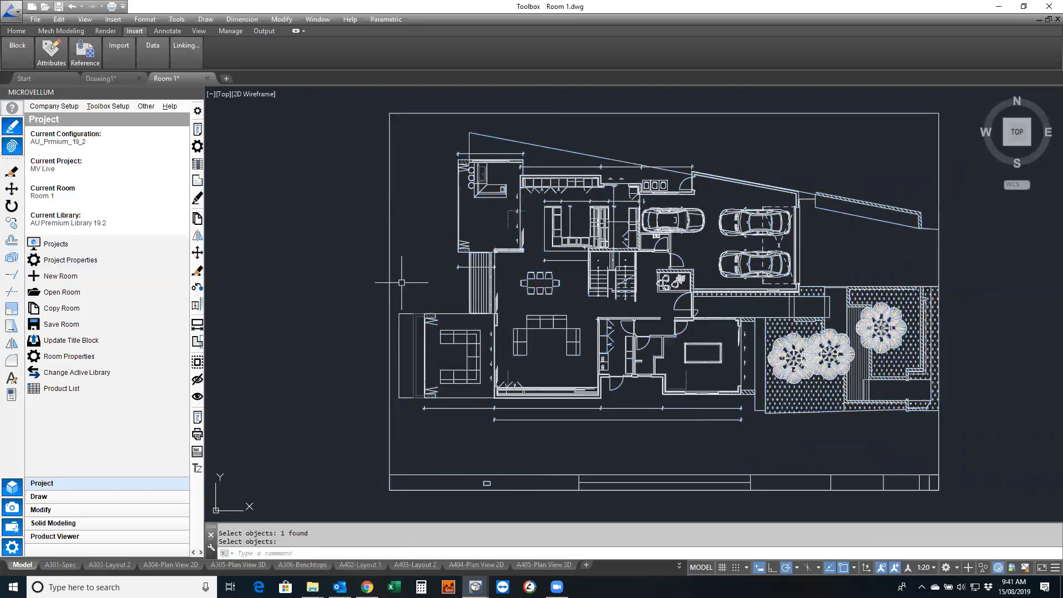
Check that individual cabinet outlines in the U-shaped kitchen bench can be selected separately, and clear the selection
left_click(553, 233)
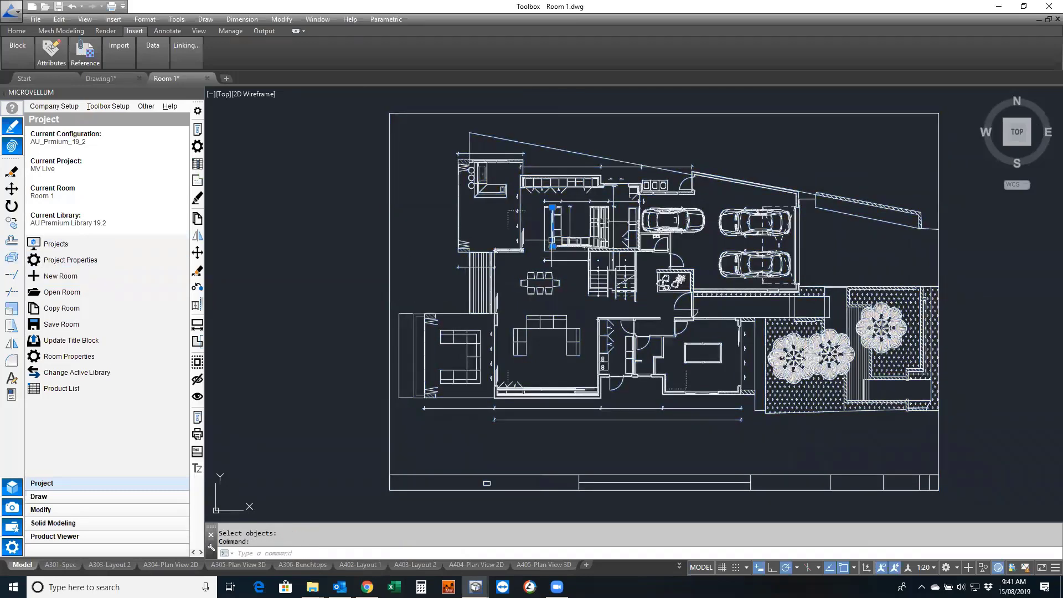
key("Escape")
scroll(561, 228, "up", 8)
left_click(534, 221)
left_click(532, 223)
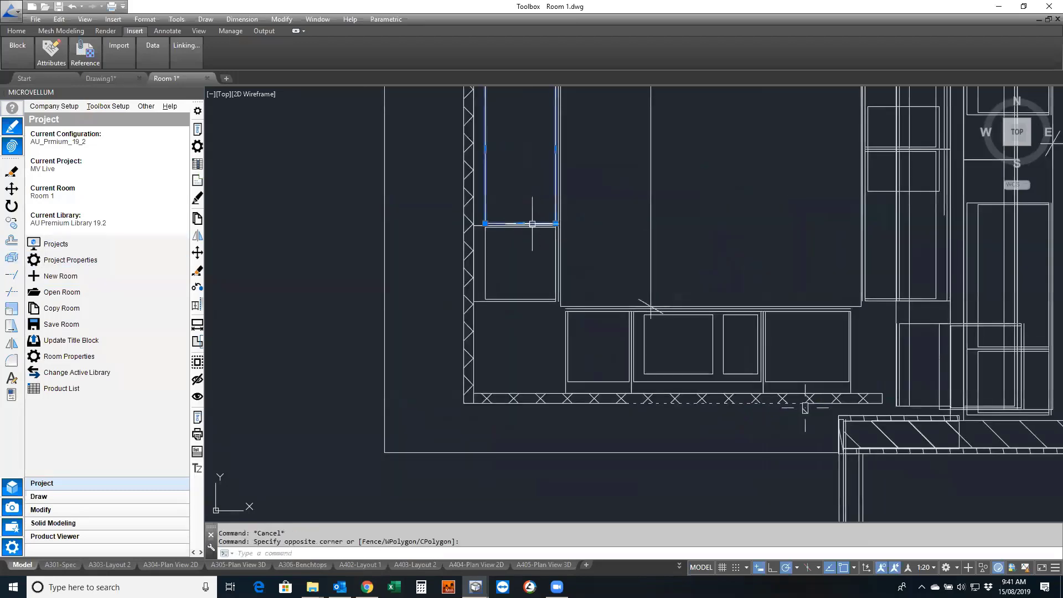
scroll(538, 268, "down", 1)
key("Escape")
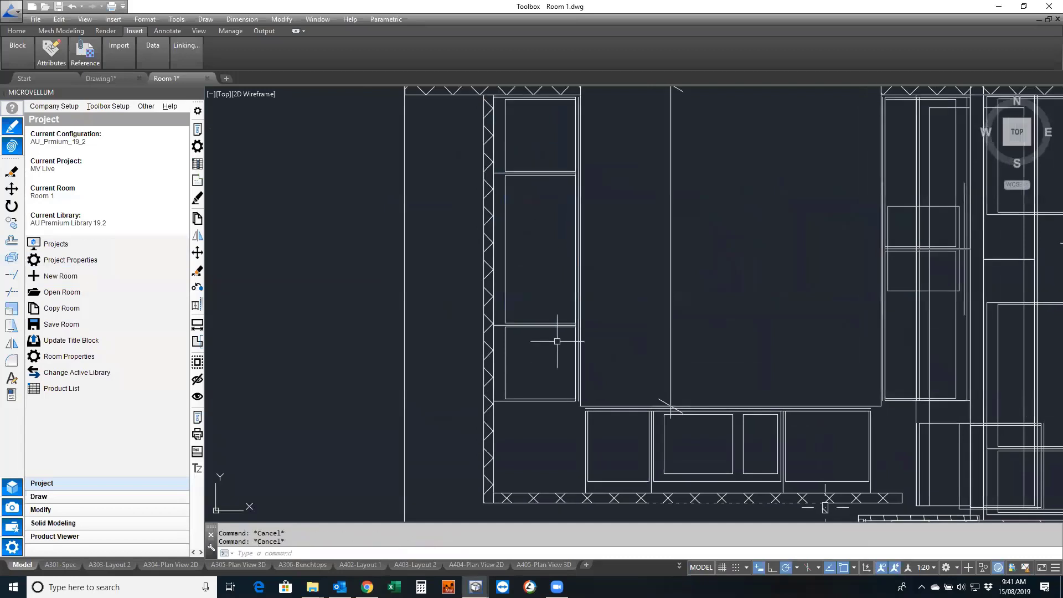
scroll(558, 342, "down", 3)
middle_click_drag(617, 320, 590, 304)
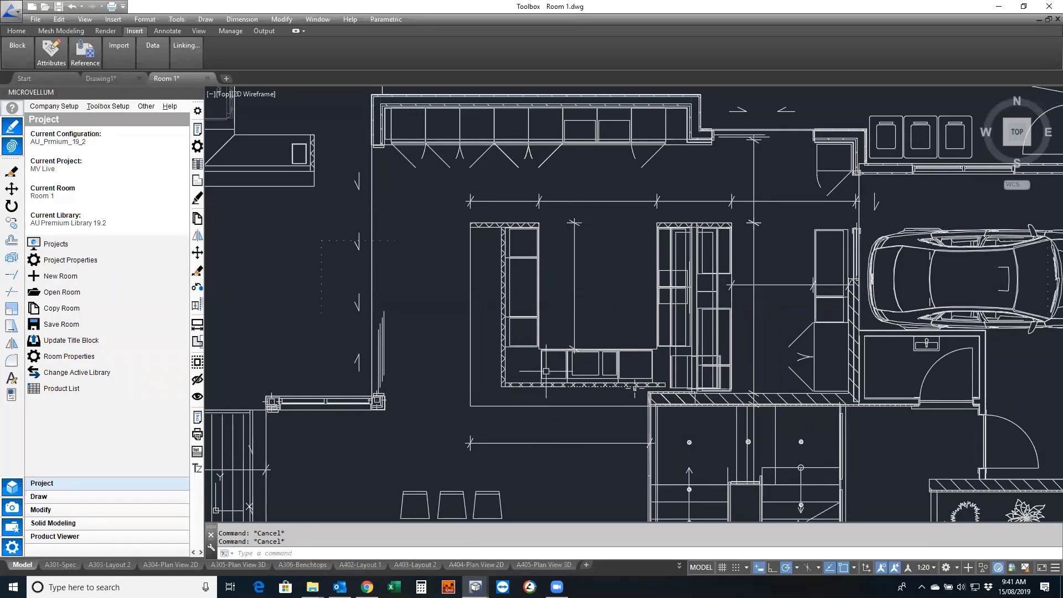
Inspect the linework around the kitchen's rear cabinet recess and check the dimension line above its back wall
middle_click_drag(424, 242, 508, 402)
scroll(508, 403, "down", 5)
scroll(493, 360, "up", 7)
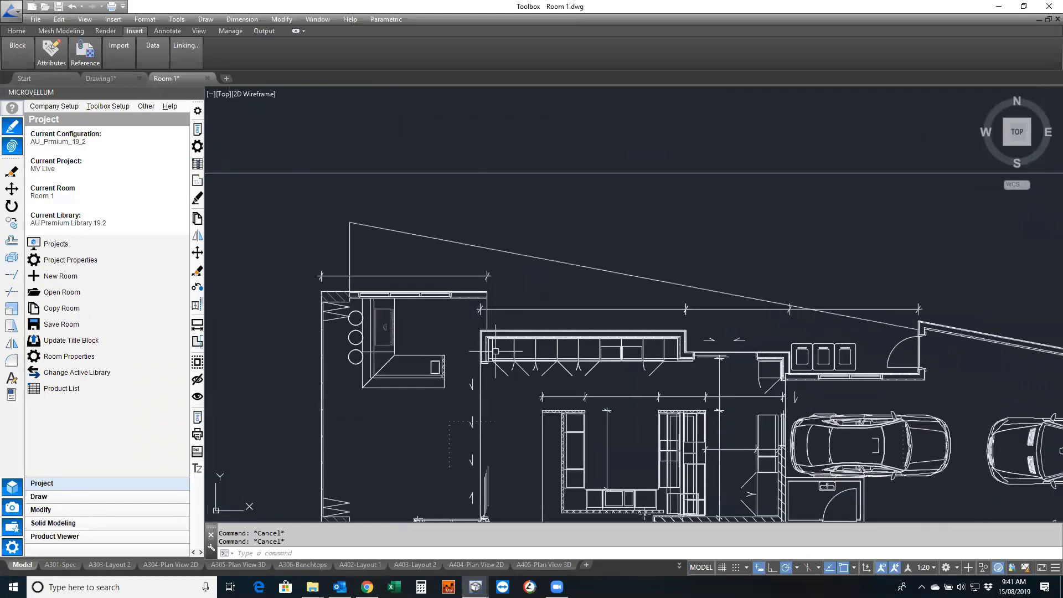
scroll(510, 326, "down", 2)
scroll(510, 325, "up", 4)
scroll(506, 273, "down", 4)
scroll(507, 282, "up", 4)
left_click(507, 283)
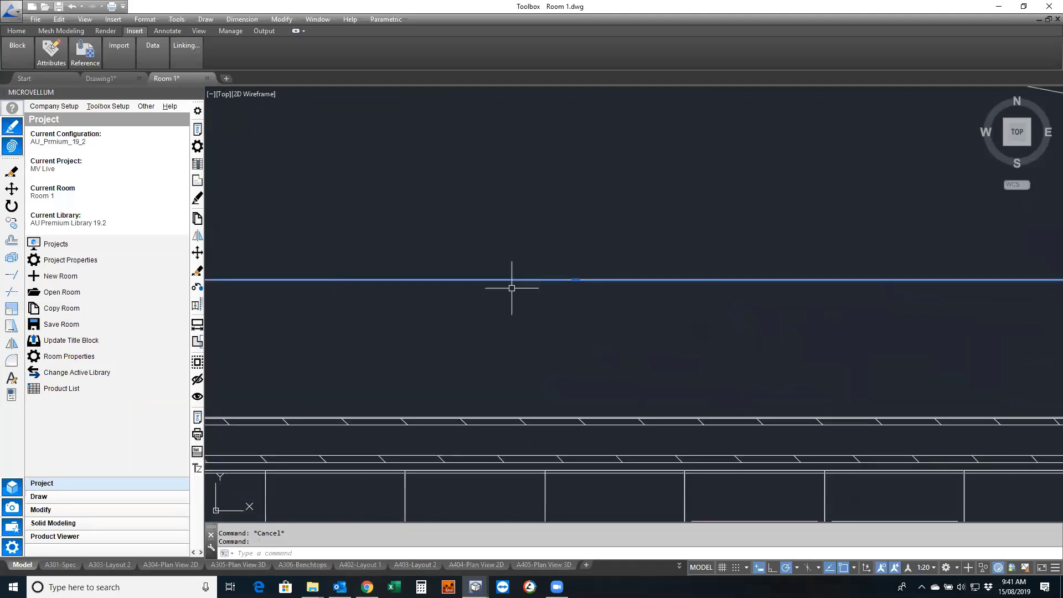
scroll(510, 288, "down", 6)
key("Escape")
mouse_move(514, 299)
middle_mouse_down()
mouse_move(573, 192)
mouse_move(575, 324)
middle_mouse_up()
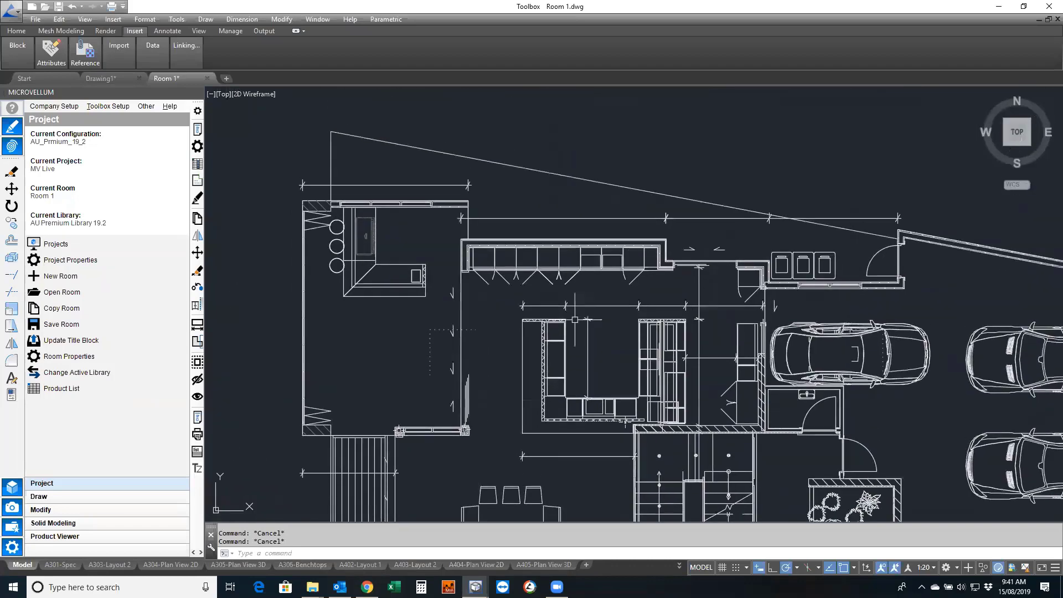
middle_click_drag(510, 208, 511, 202)
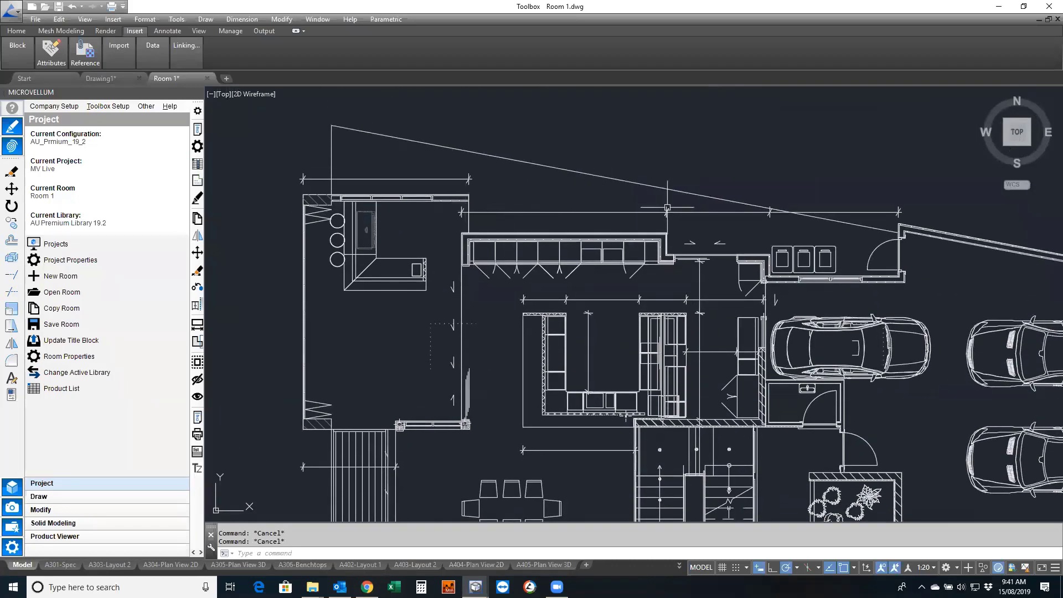
middle_click_drag(529, 277, 469, 337)
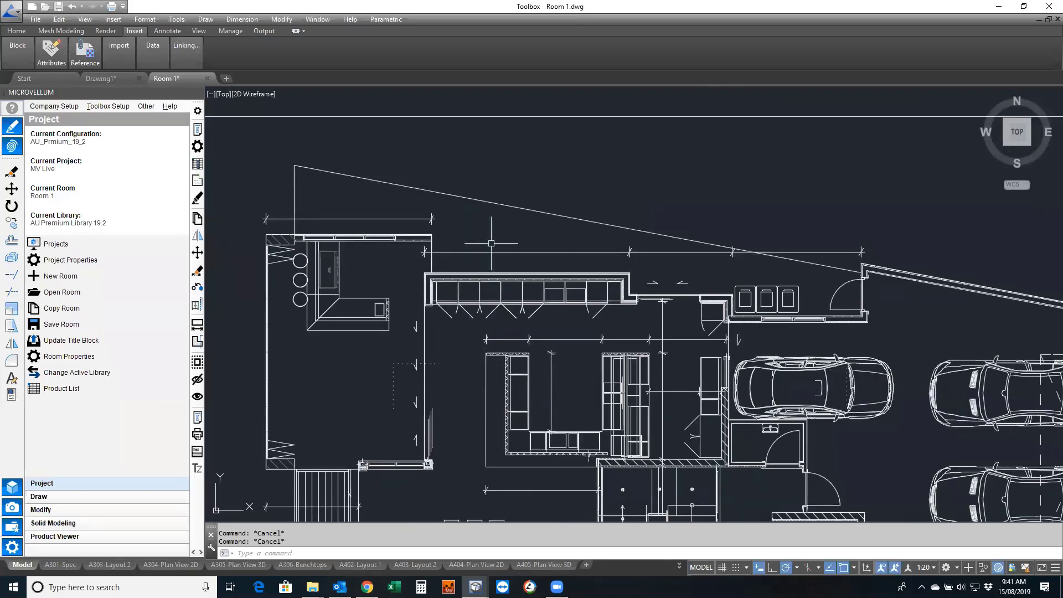
Scale the whole floor plan by reference from its border's lower-left corner, setting the dimension span above the rear cabinet recess to 5750
scroll(487, 260, "down", 6)
middle_click_drag(486, 260, 457, 221)
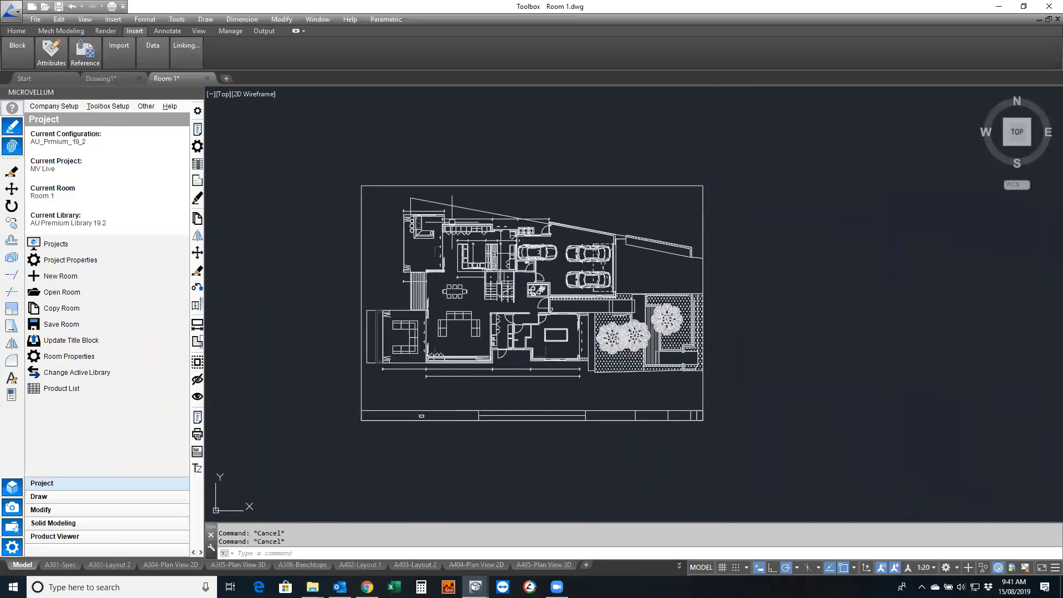
left_click(16, 32)
mouse_move(153, 50)
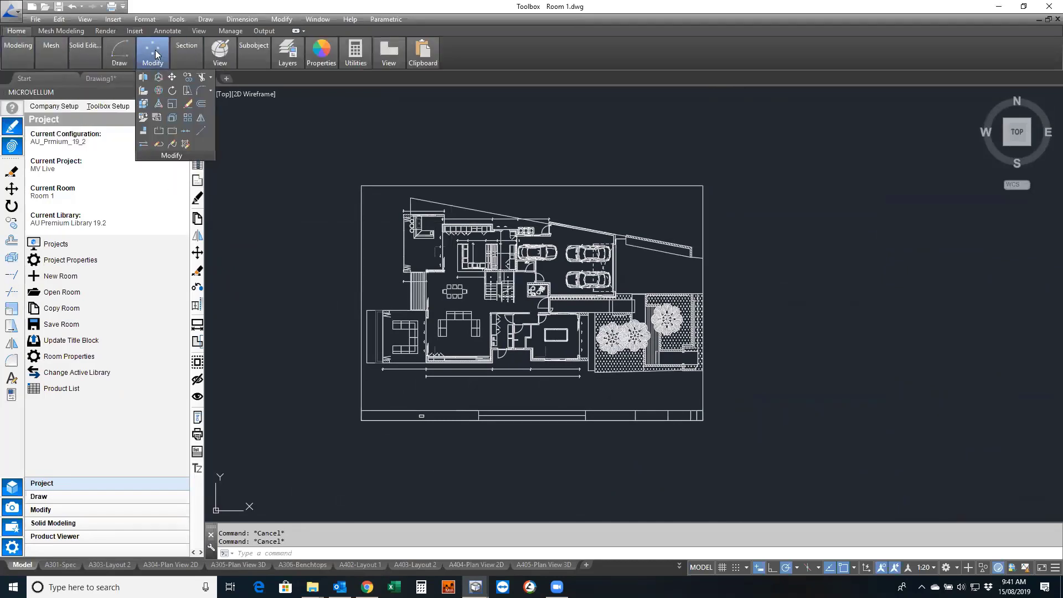
left_click(172, 105)
left_click(334, 147)
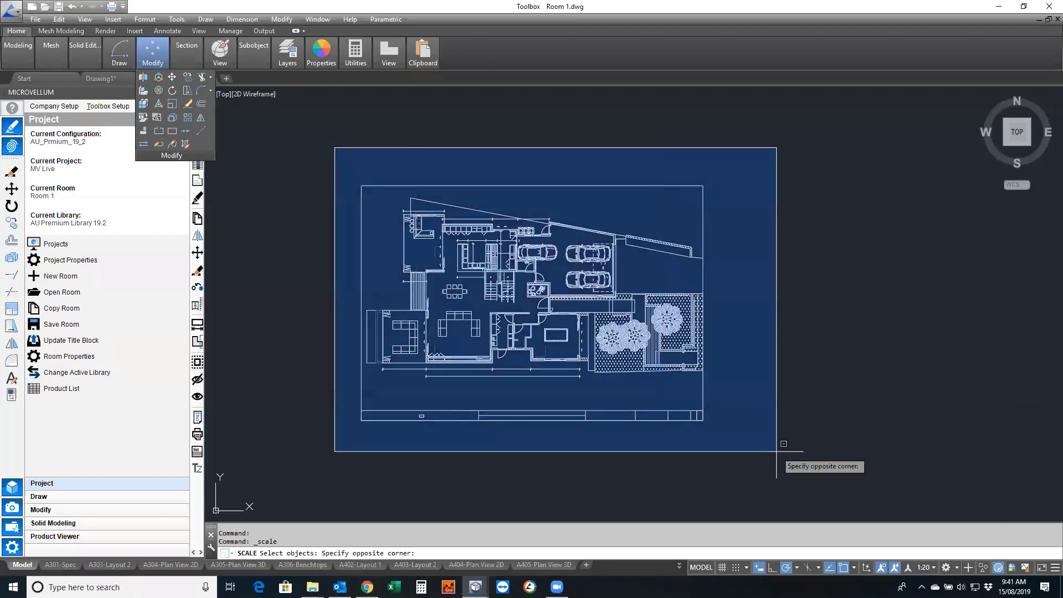
left_click(777, 452)
key("Return")
left_click(361, 419)
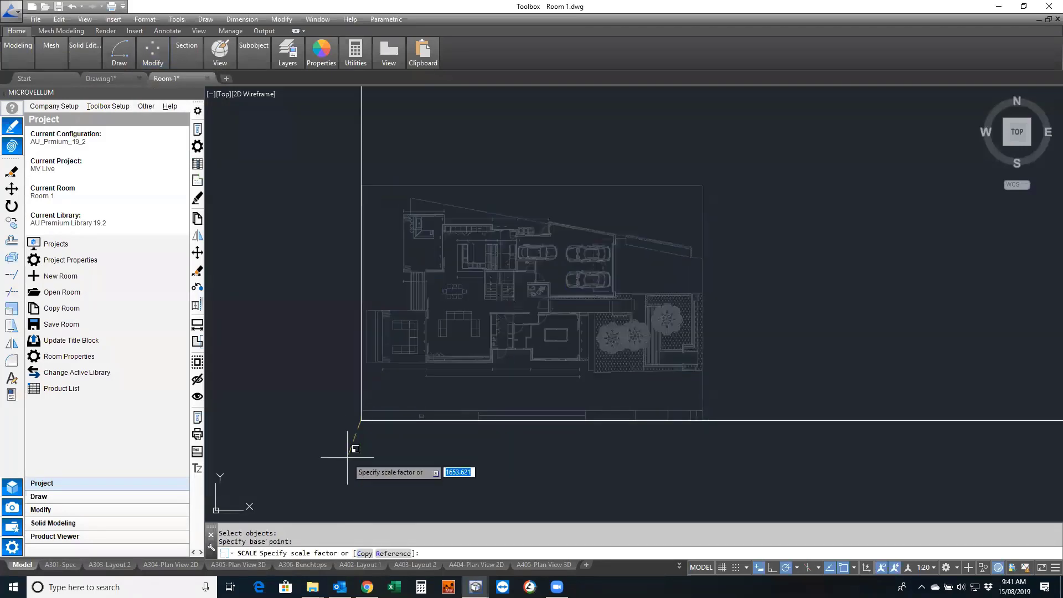
left_click(386, 554)
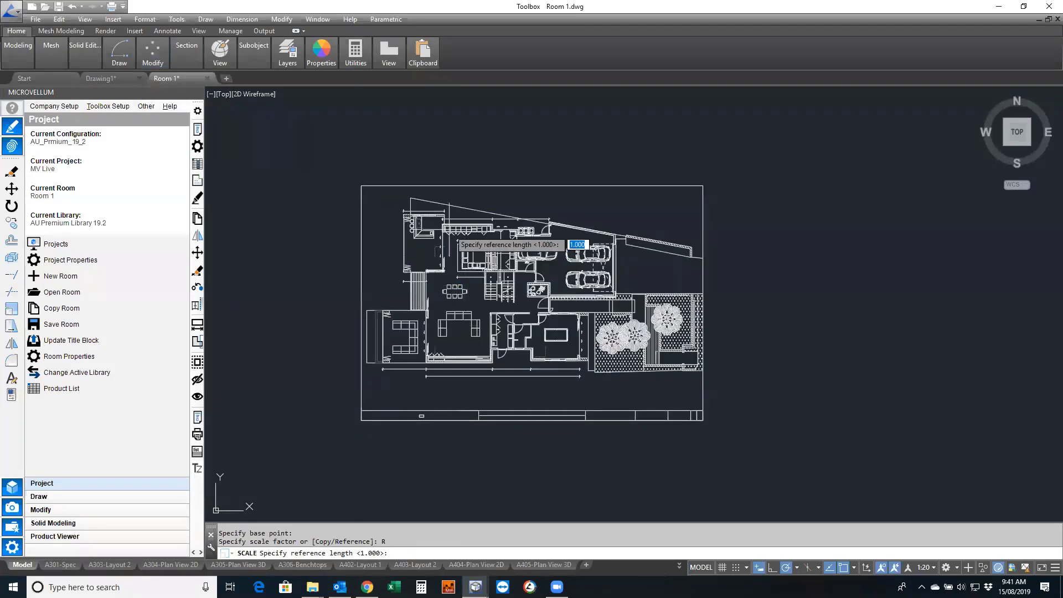
scroll(442, 217, "up", 10)
left_click(525, 263)
scroll(524, 265, "down", 4)
middle_click_drag(898, 266, 744, 269)
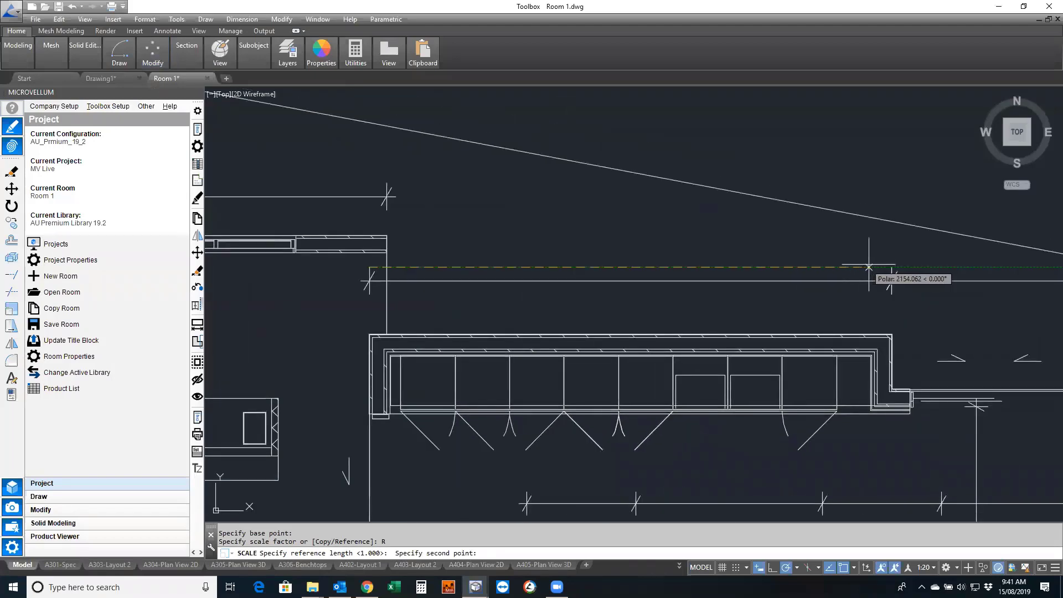
left_click(891, 267)
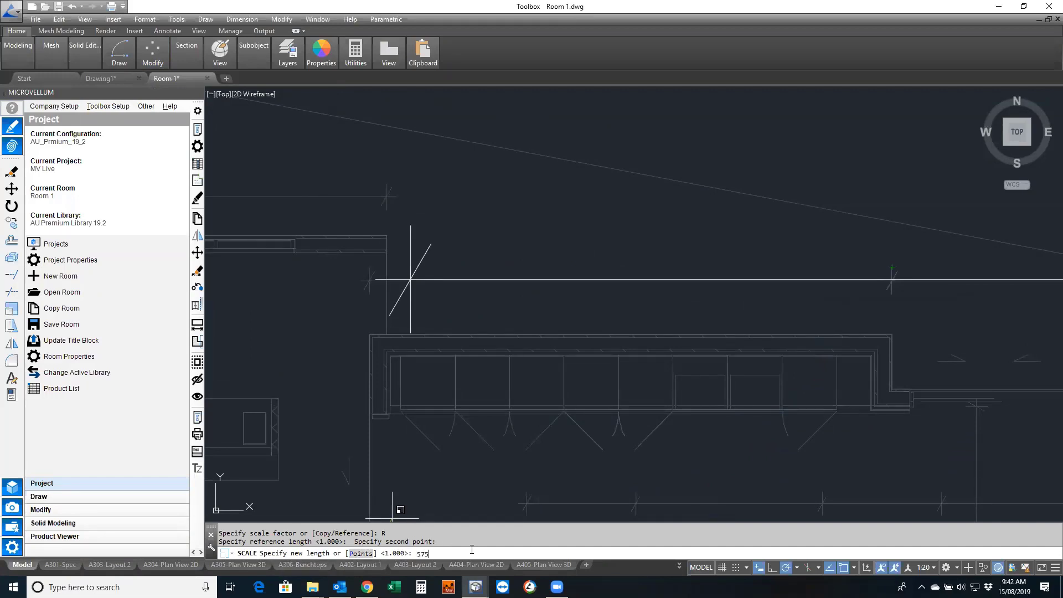
key("Return")
scroll(594, 404, "down", 5)
middle_click(510, 178)
middle_click(511, 178)
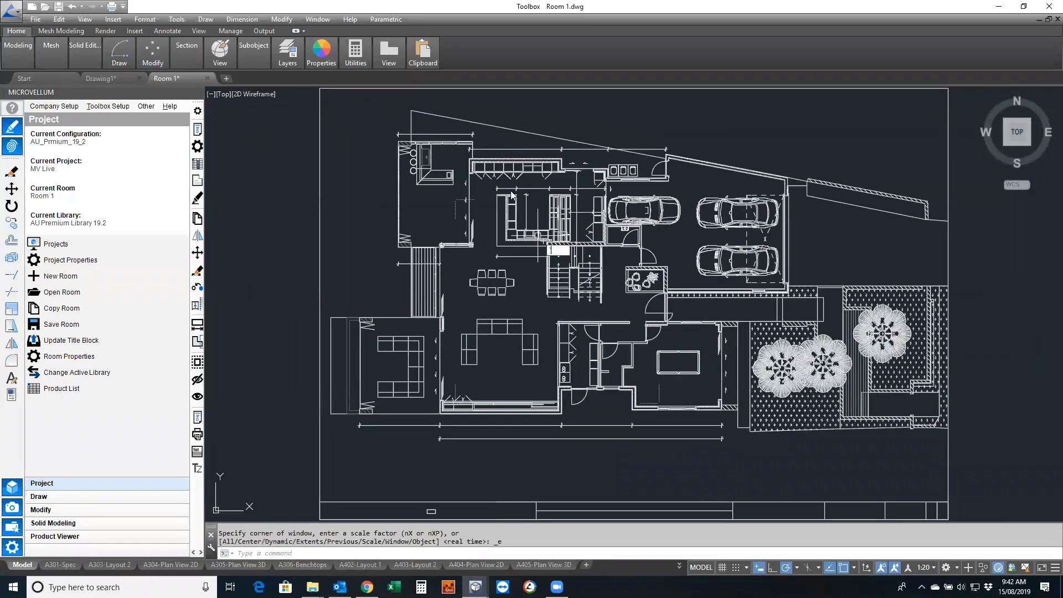
Measure the distance between the two ticks of the dimension line above the kitchen's rear cabinet recess
scroll(513, 133, "up", 2)
middle_click_drag(511, 134, 524, 207)
left_click(524, 207)
key("Escape")
key("Escape")
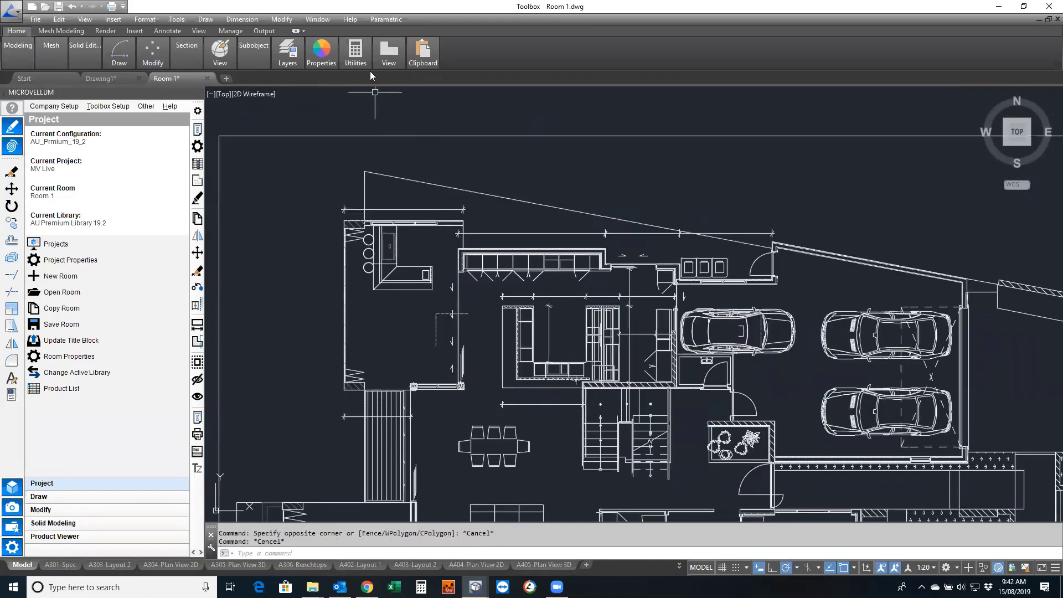
left_click(356, 55)
left_click(358, 100)
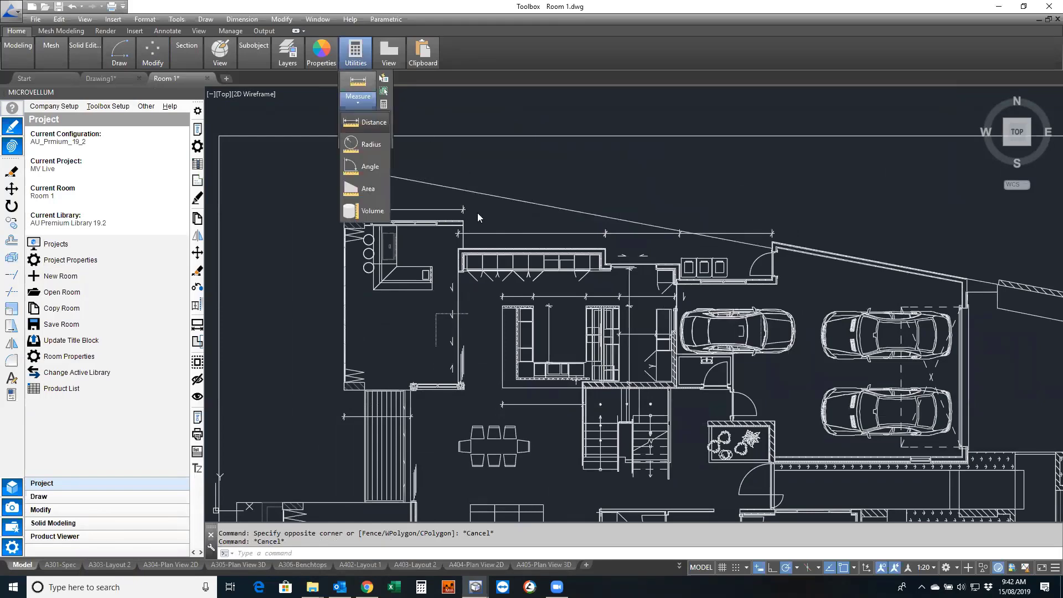
left_click(378, 129)
scroll(509, 247, "up", 5)
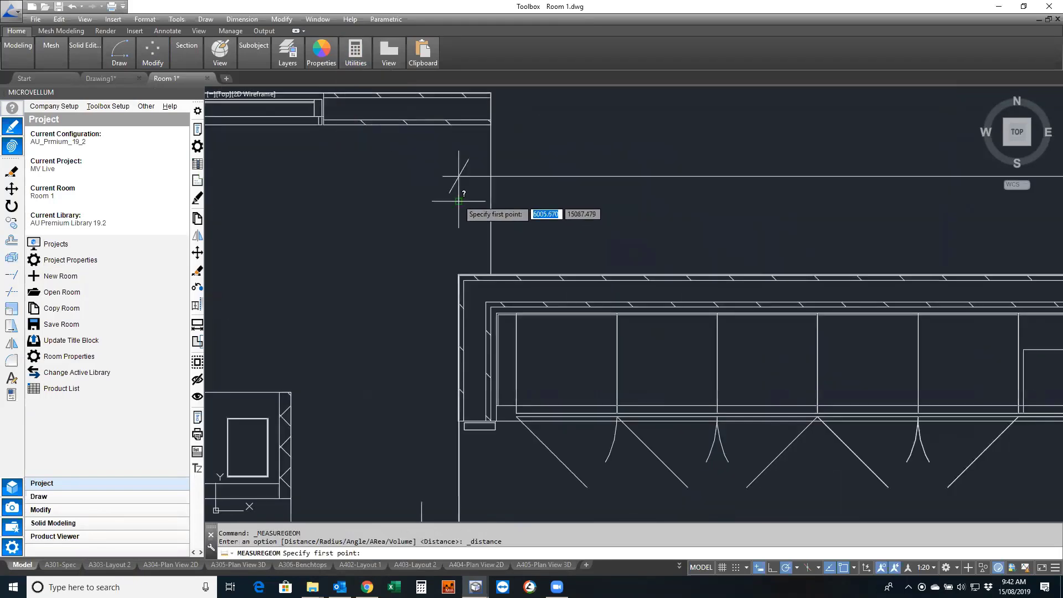
left_click(458, 150)
scroll(459, 150, "down", 3)
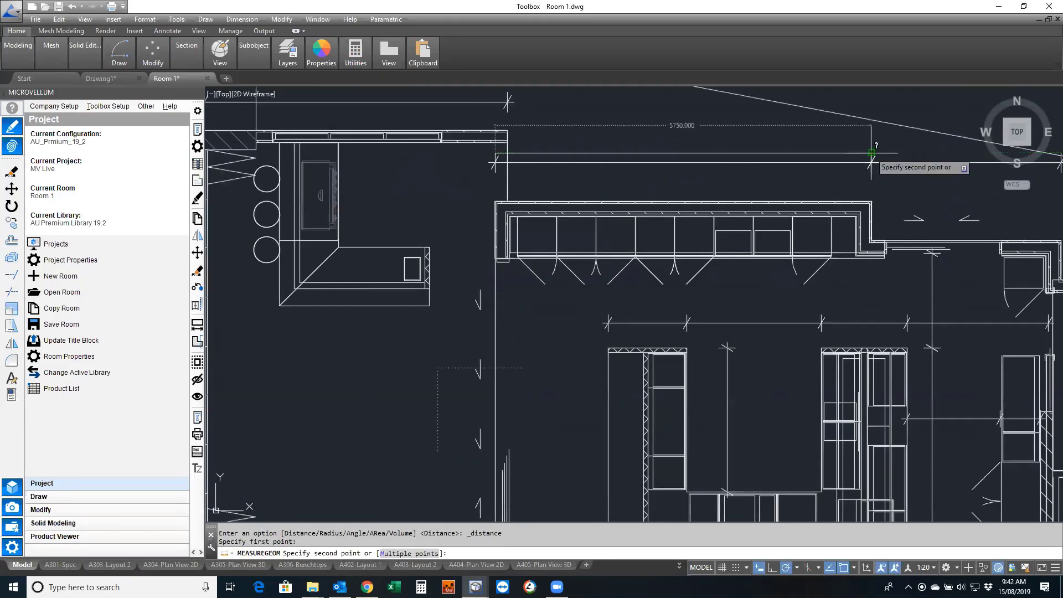
key("Escape")
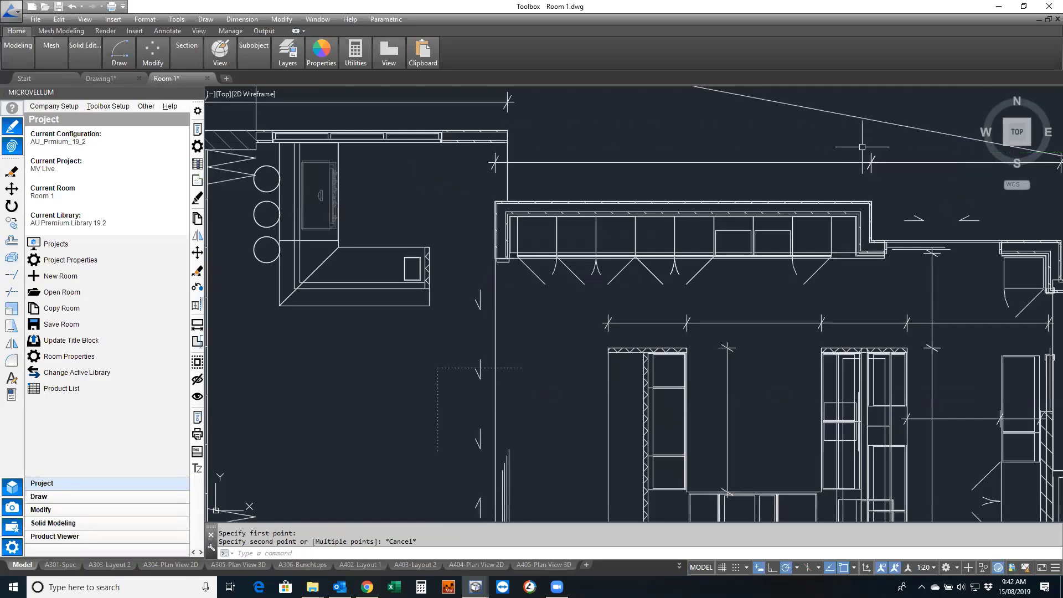
Start a wall at the front end of the recess's left inner side and run it about 680 mm to the rear corner
scroll(537, 216, "up", 6)
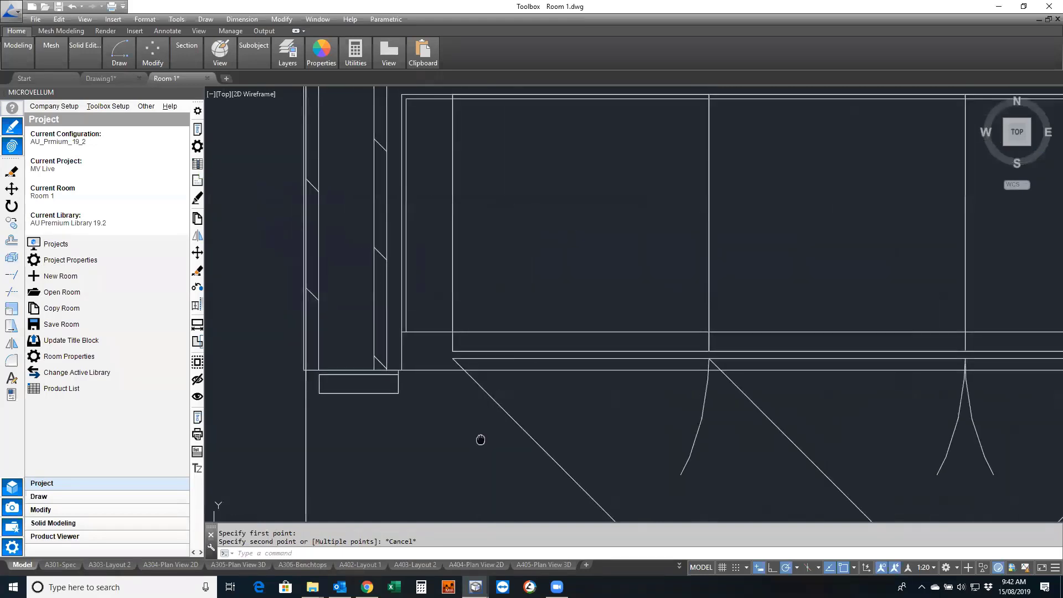
left_click(42, 496)
right_click(87, 183)
left_click(145, 186)
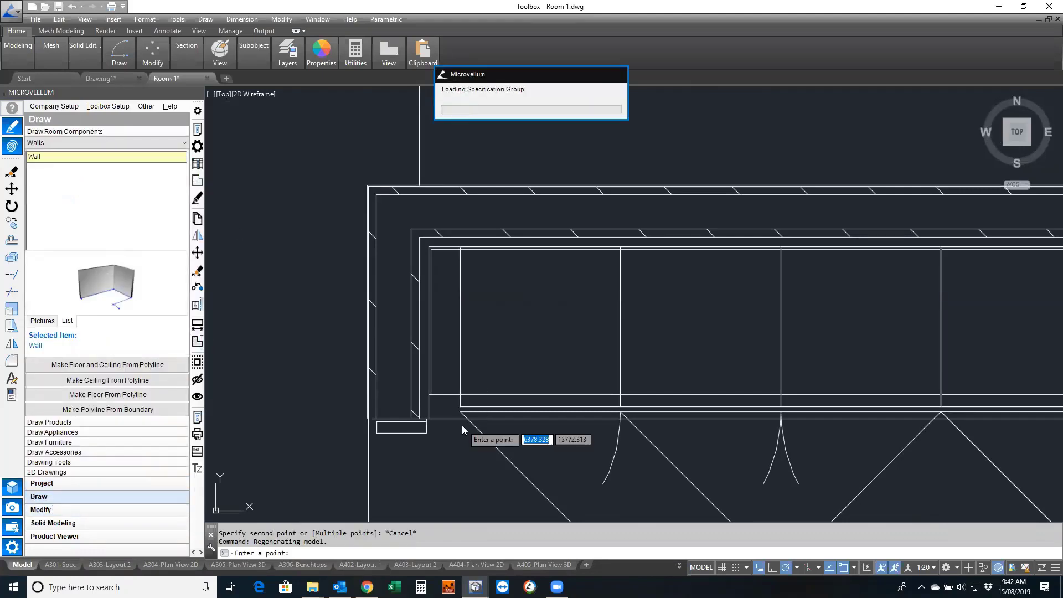
scroll(418, 420, "up", 6)
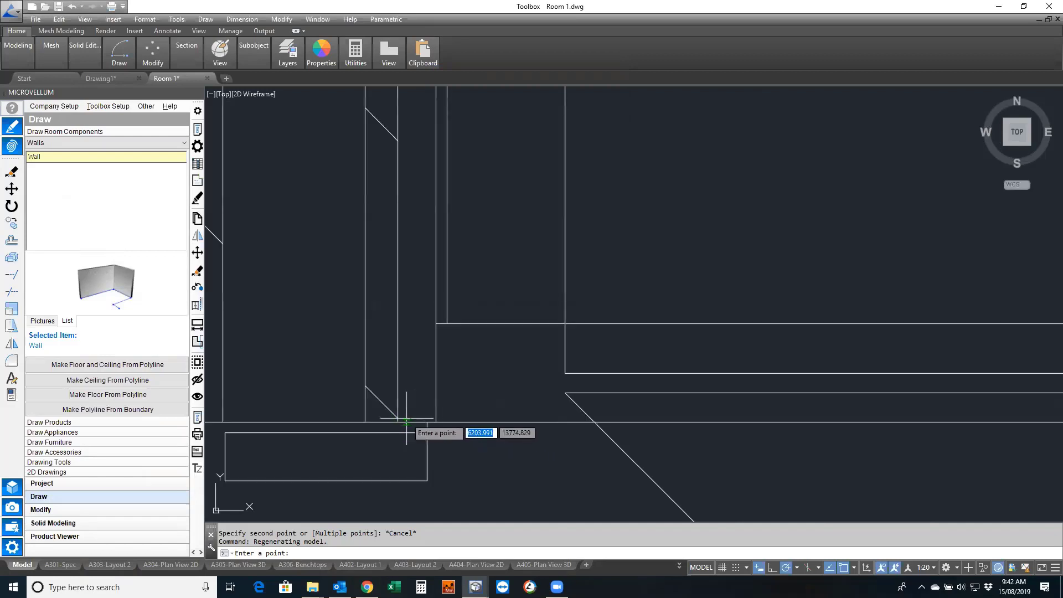
left_click(412, 422)
scroll(388, 360, "down", 4)
scroll(388, 183, "up", 3)
left_click(405, 189)
scroll(413, 191, "down", 2)
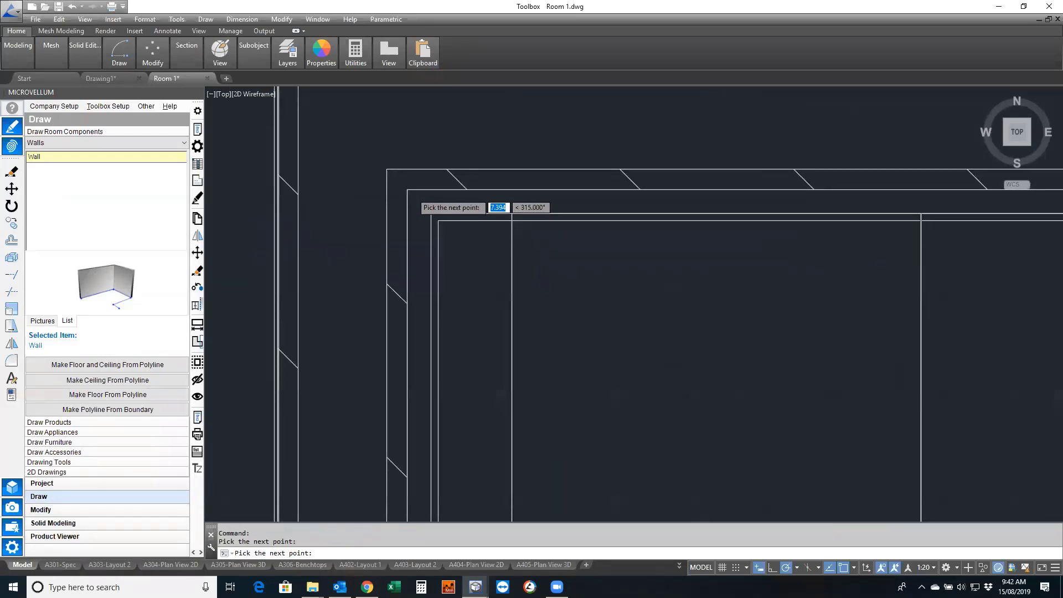
Continue the wall about 5370 mm along the recess's back, about 600 mm down its right side, and out to the nib's end
scroll(410, 191, "down", 8)
scroll(937, 188, "up", 2)
scroll(948, 203, "up", 6)
left_click(954, 213)
scroll(955, 213, "down", 6)
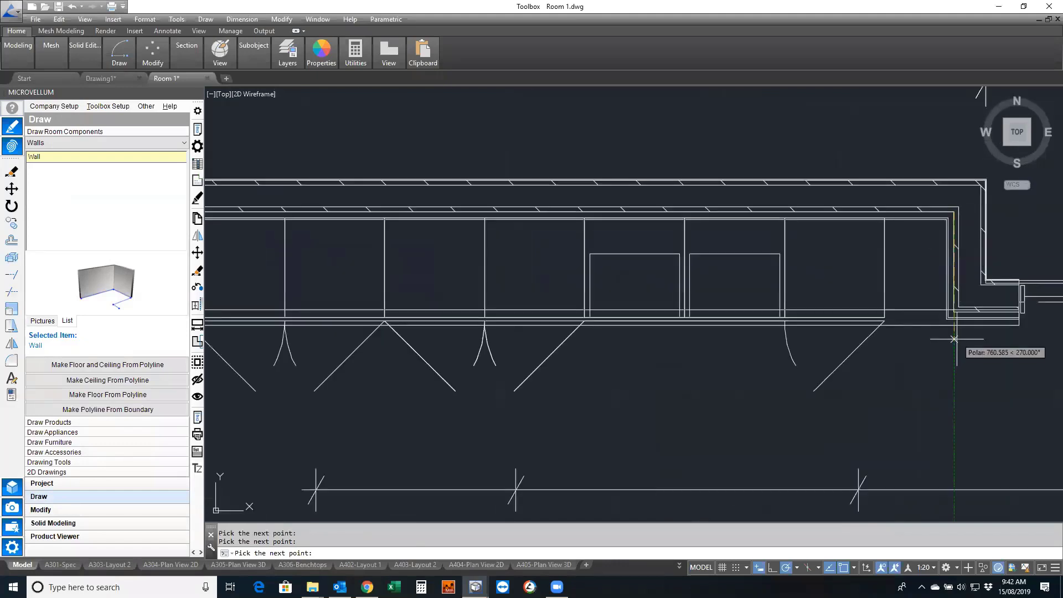
scroll(955, 317, "up", 4)
left_click(943, 283)
scroll(943, 284, "down", 2)
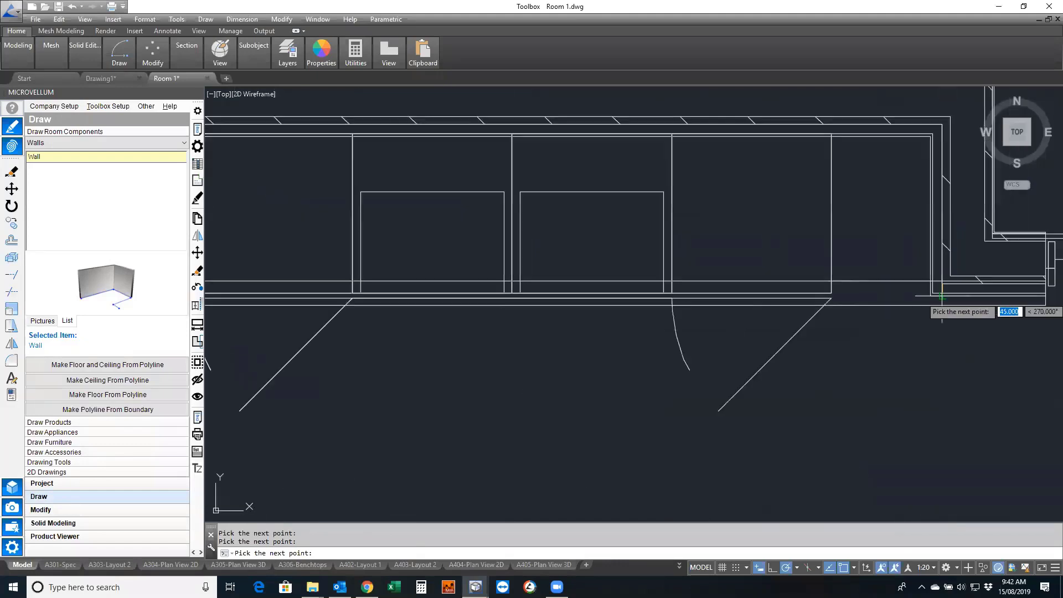
scroll(936, 284, "down", 2)
middle_click_drag(936, 285, 657, 313)
scroll(761, 313, "up", 8)
left_click(783, 313)
key("Return")
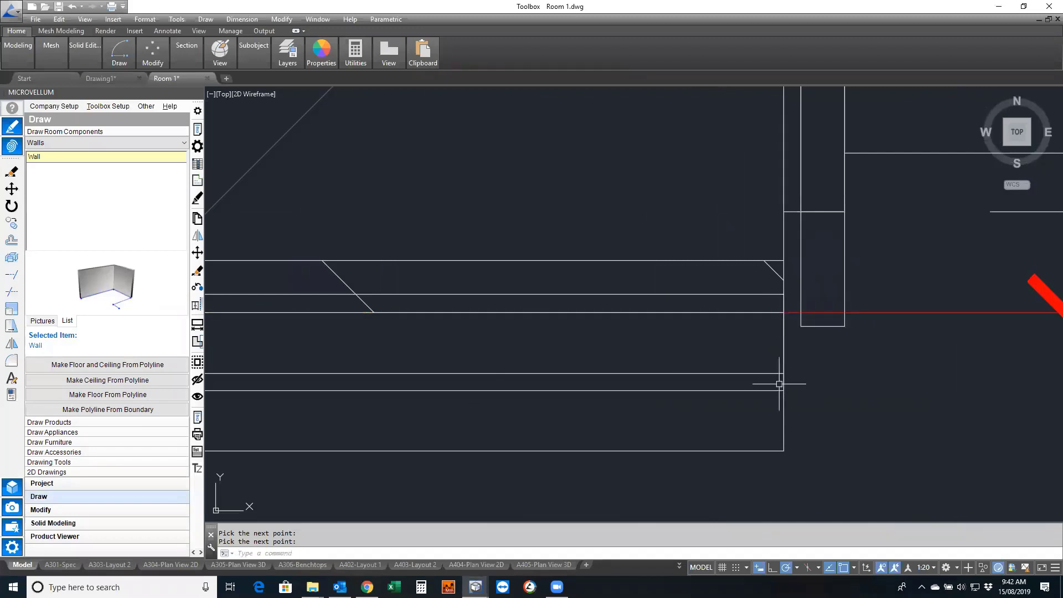
scroll(779, 383, "down", 4)
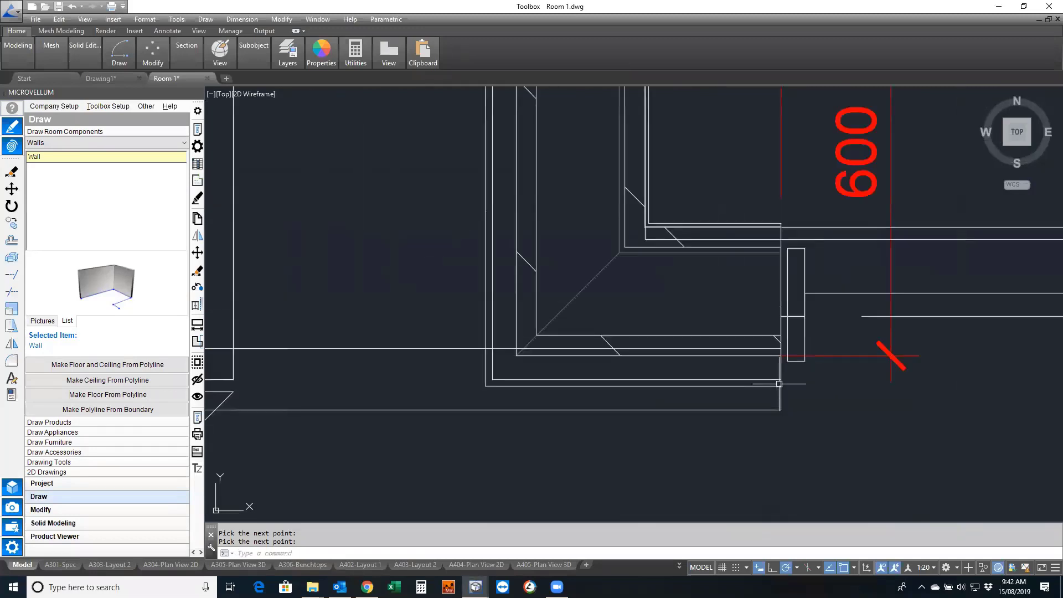
scroll(780, 383, "down", 8)
scroll(668, 325, "up", 3)
middle_click_drag(668, 325, 732, 317)
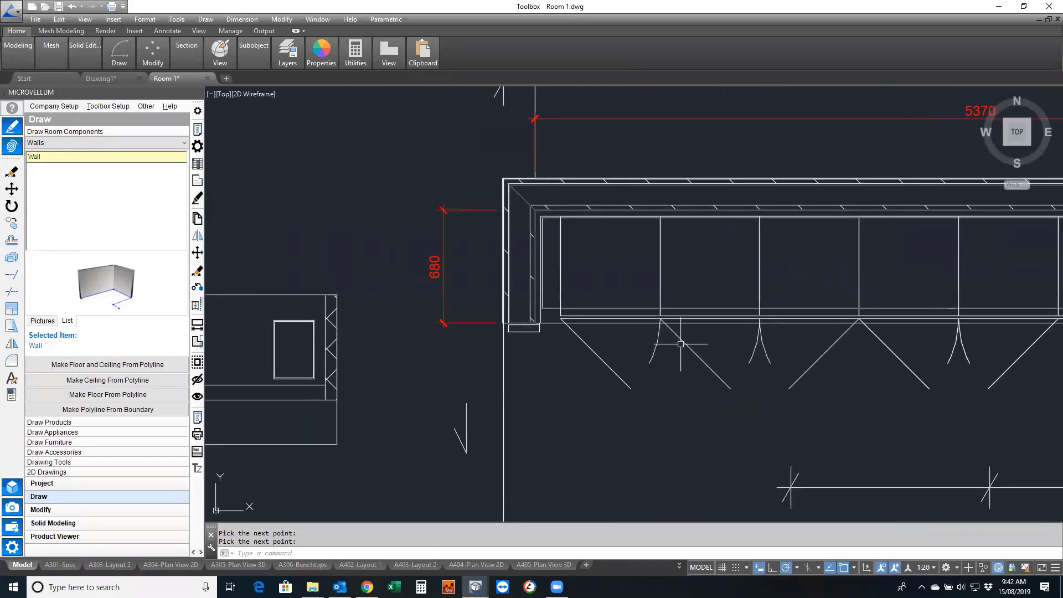
Start drawing the 1 Door Tall product from the Tall Cabinets category against the recess's back wall
left_click(83, 422)
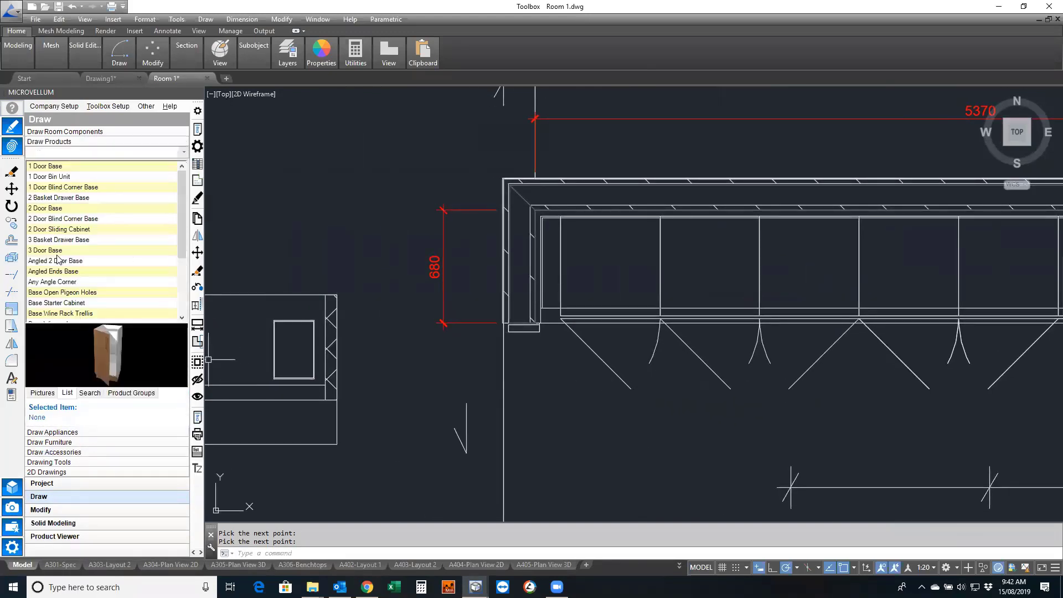
left_click(183, 153)
scroll(92, 309, "down", 3)
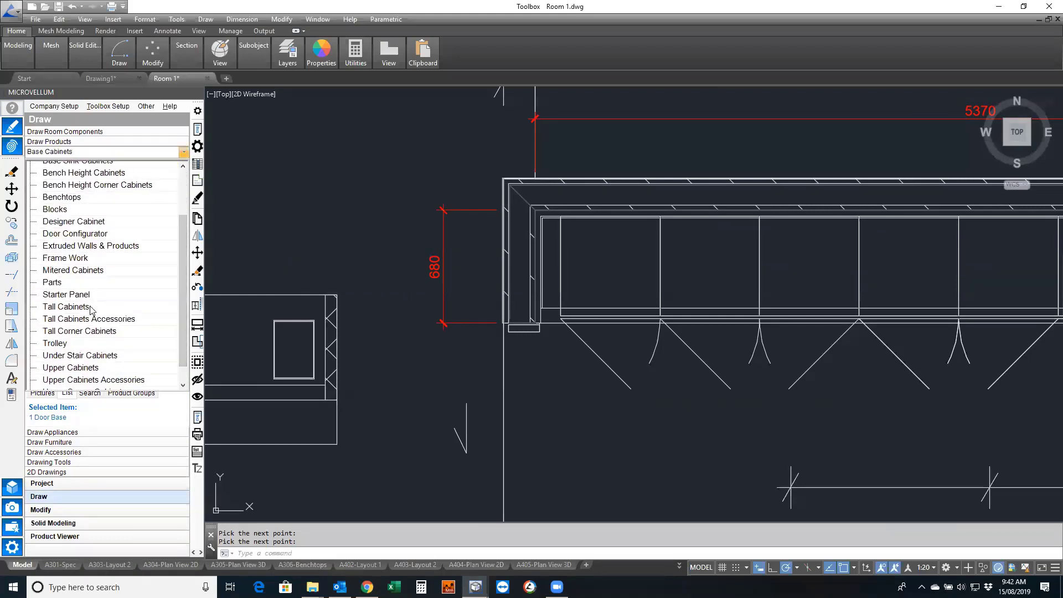
left_click(92, 307)
left_click(77, 189)
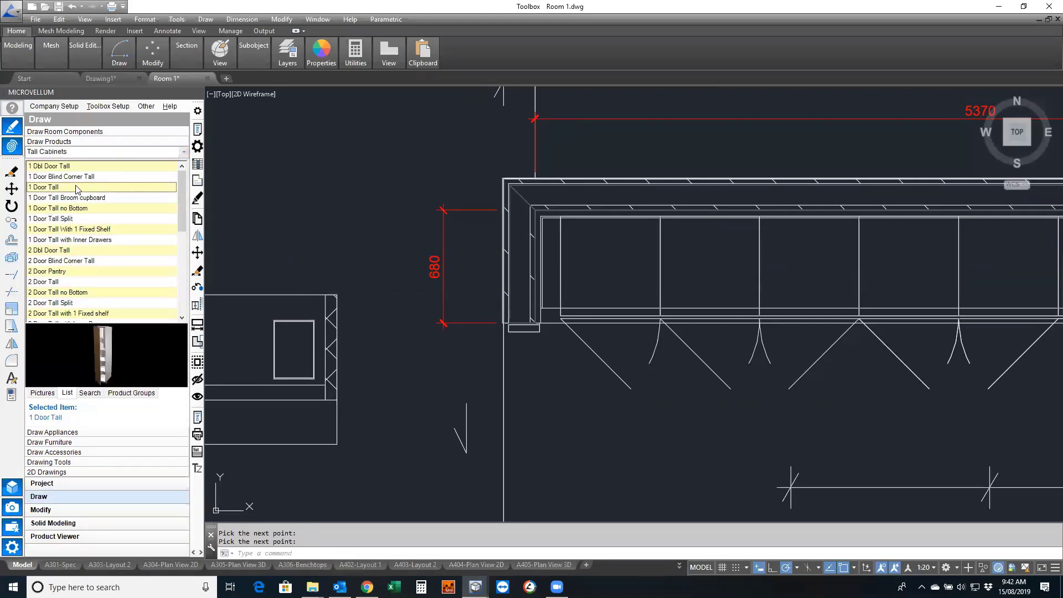
right_click(77, 188)
mouse_move(129, 214)
left_click(253, 213)
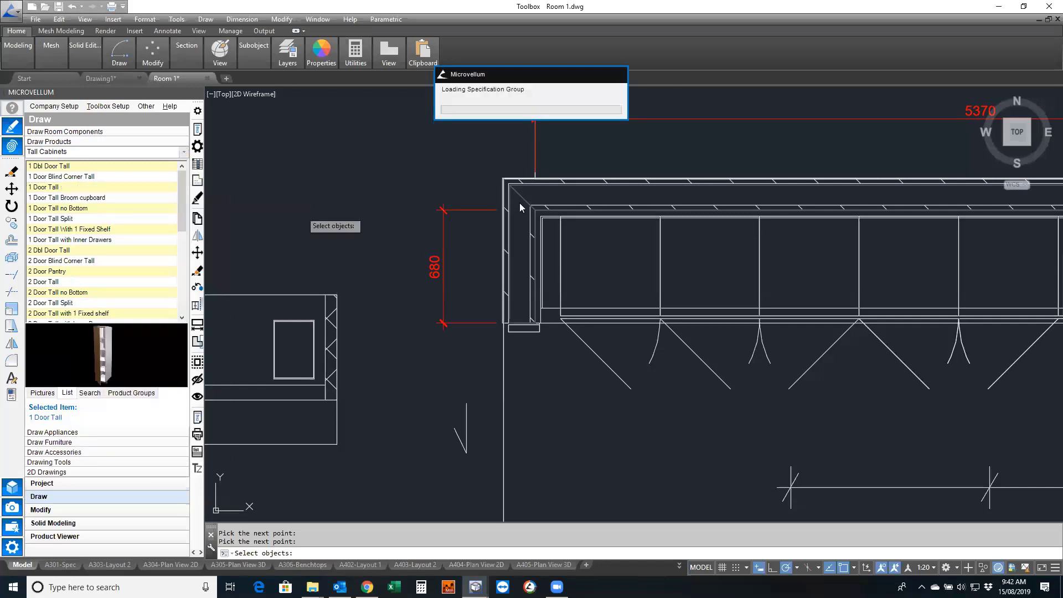
left_click(566, 210)
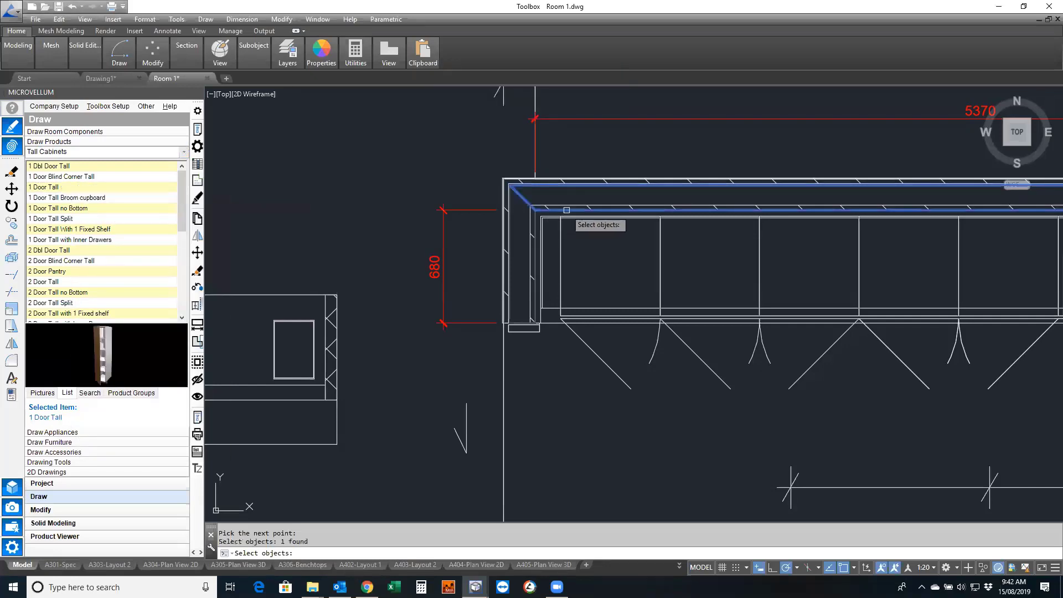
key("Return")
Place the tall cabinet at the first cabinet outline in the recess, taking its 600 mm width from that outline's two front corners
scroll(554, 227, "up", 3)
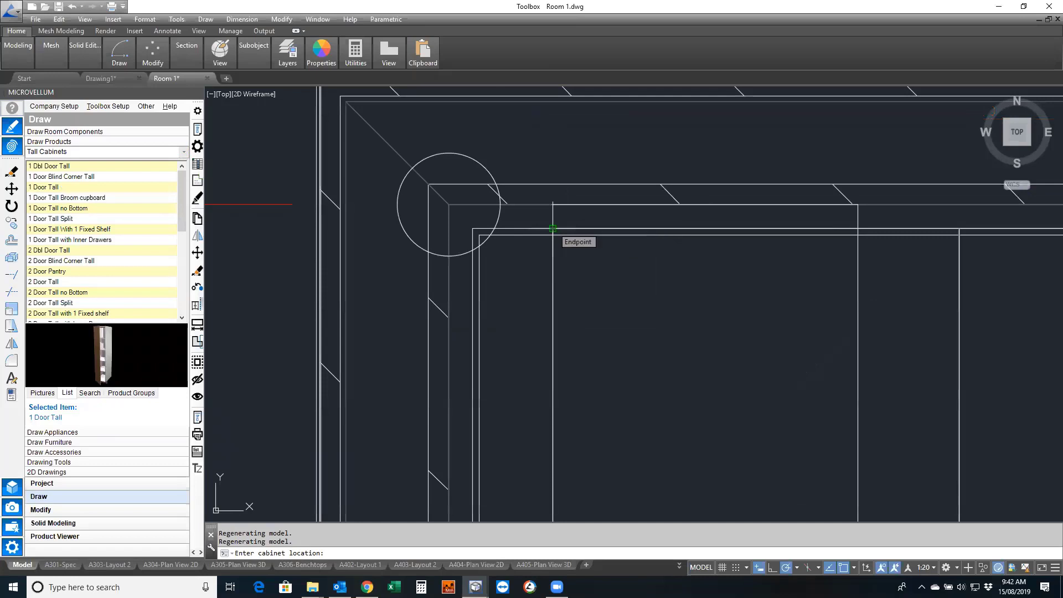
left_click(553, 227)
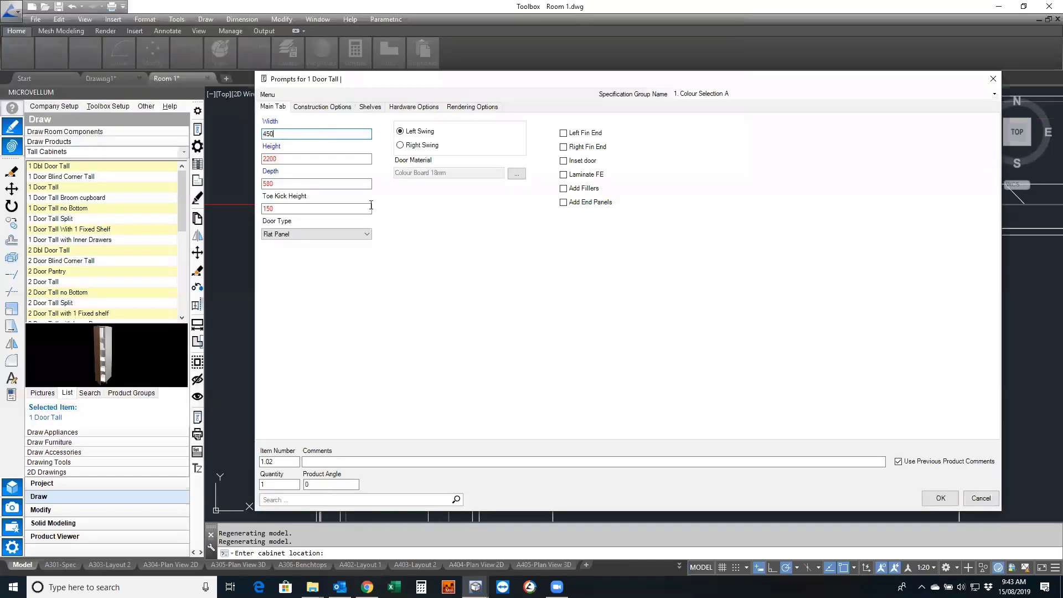
key("Return")
scroll(522, 335, "down", 3)
scroll(523, 249, "up", 2)
left_click(509, 292)
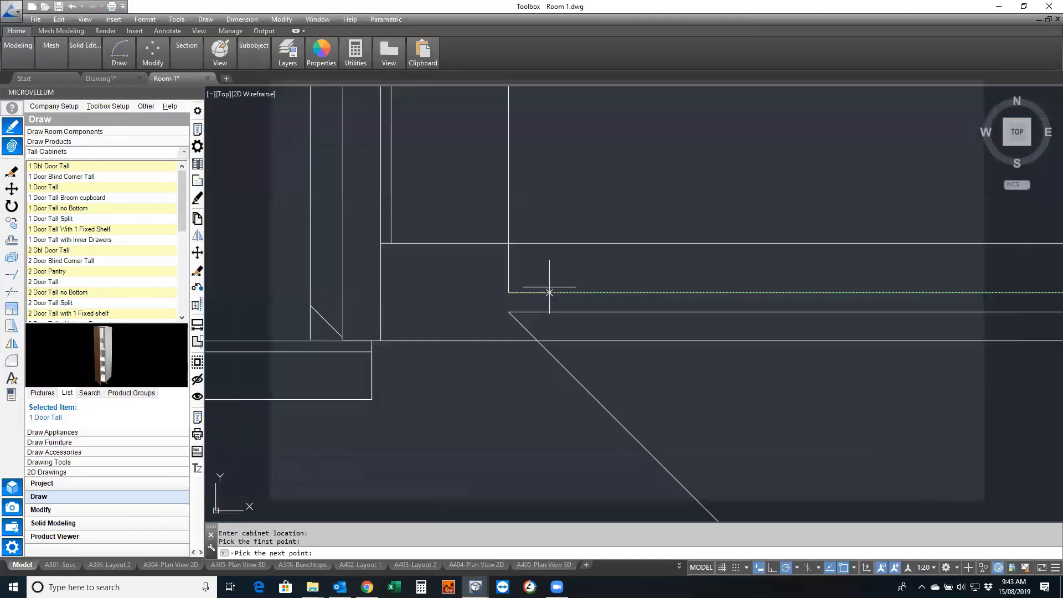
left_click(931, 291)
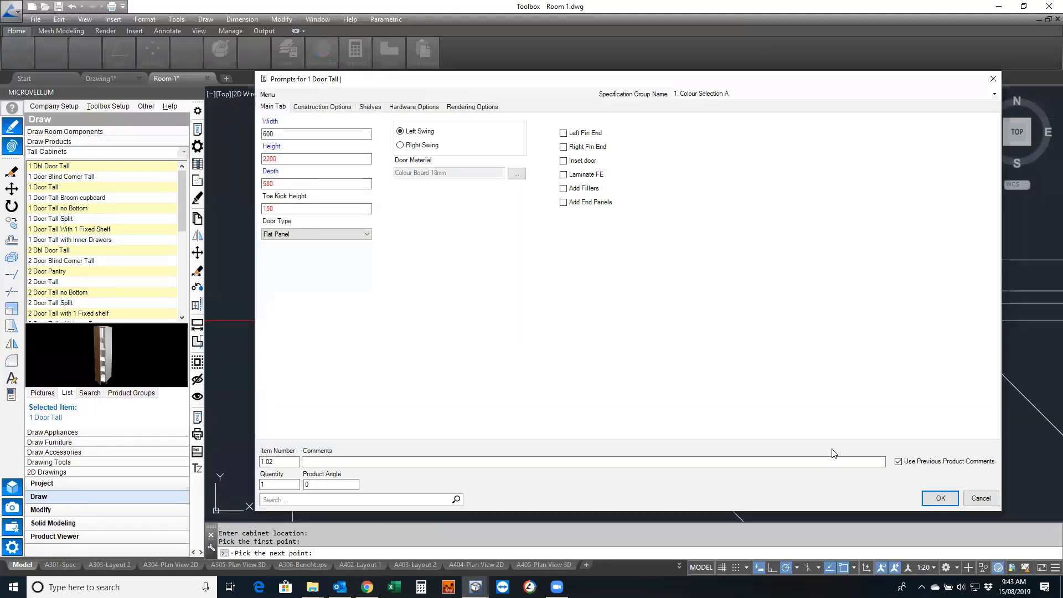
left_click(941, 498)
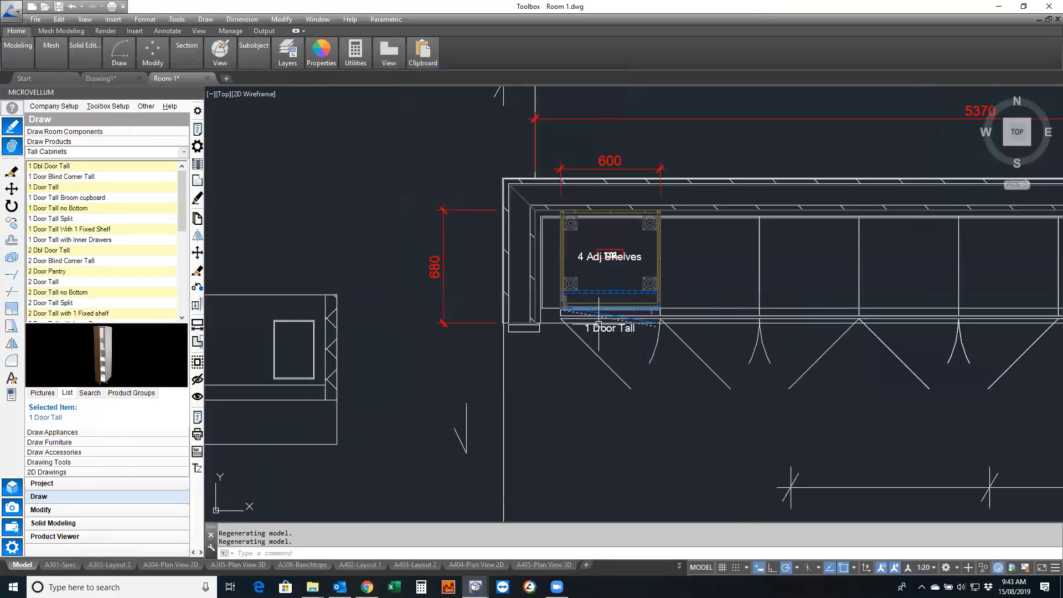
middle_click_drag(642, 368, 590, 329)
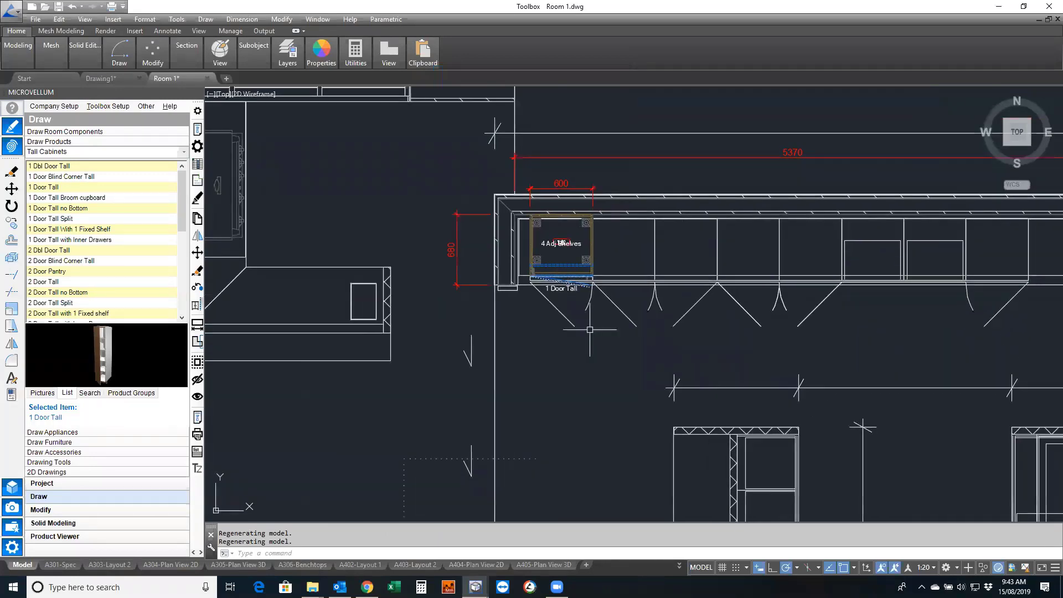
scroll(590, 329, "down", 3)
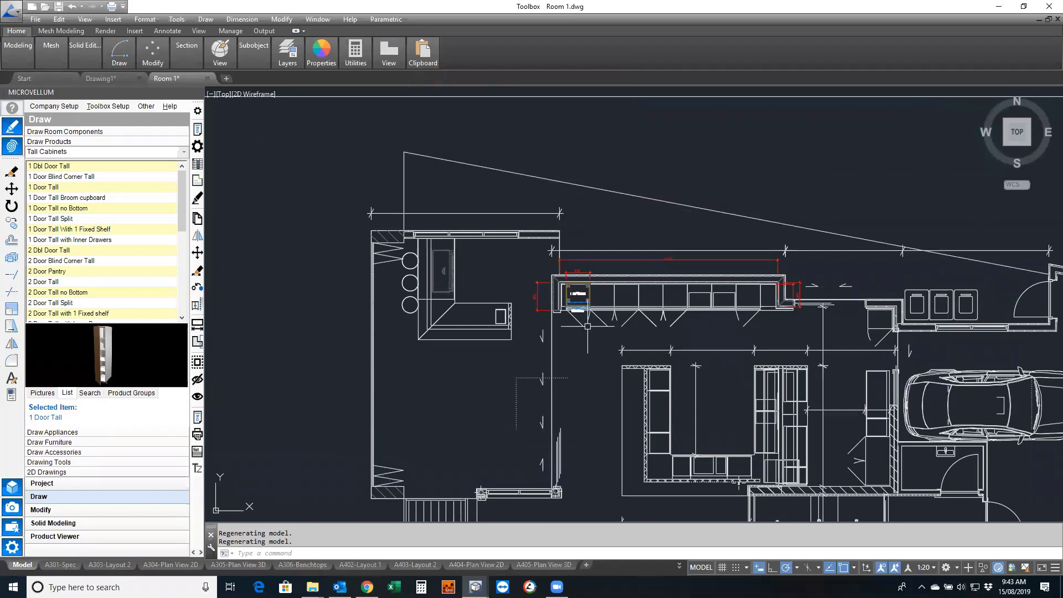
scroll(588, 326, "down", 5)
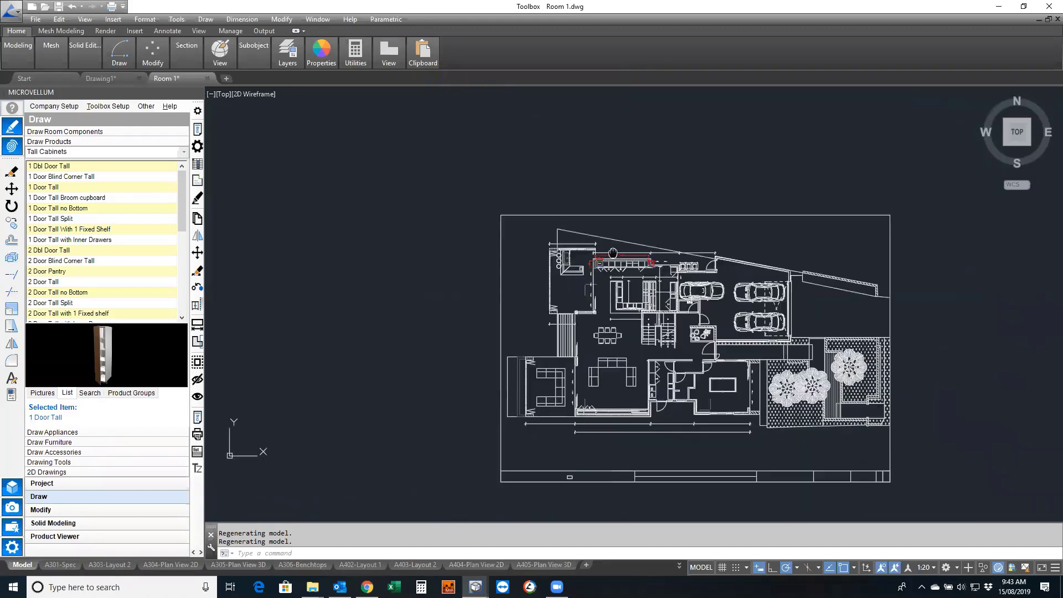
Delete the garage, garden and sheet border linework on the plan's right side with a crossing selection
middle_click_drag(393, 312, 416, 363)
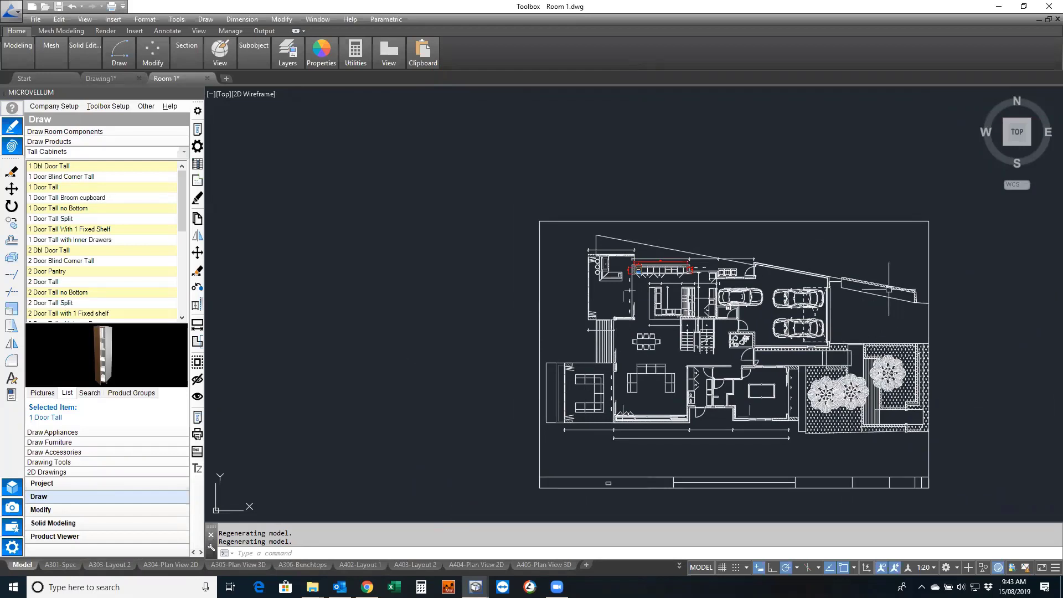
left_click(906, 251)
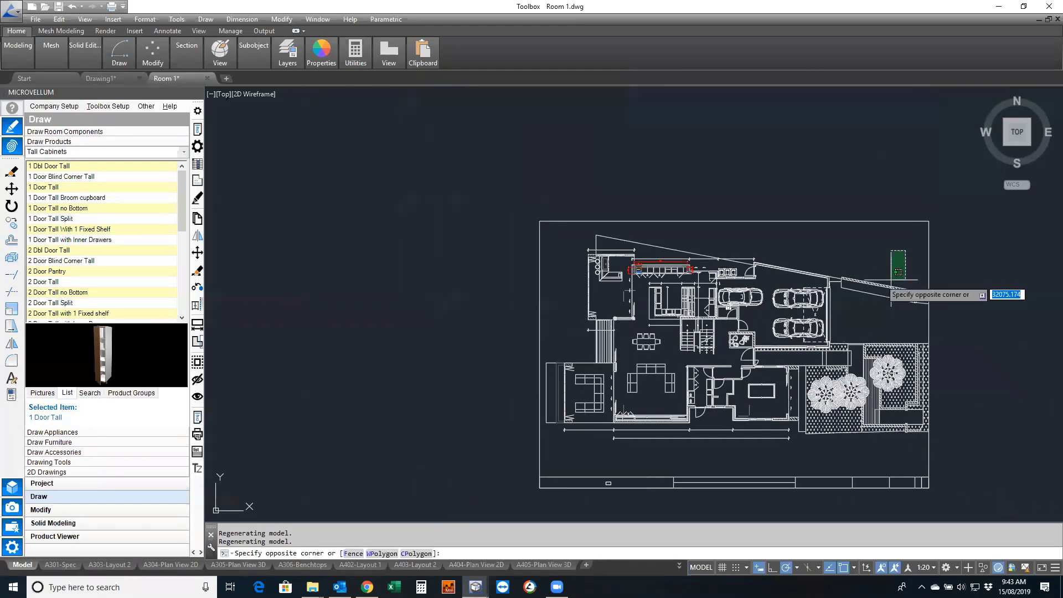
left_click(767, 516)
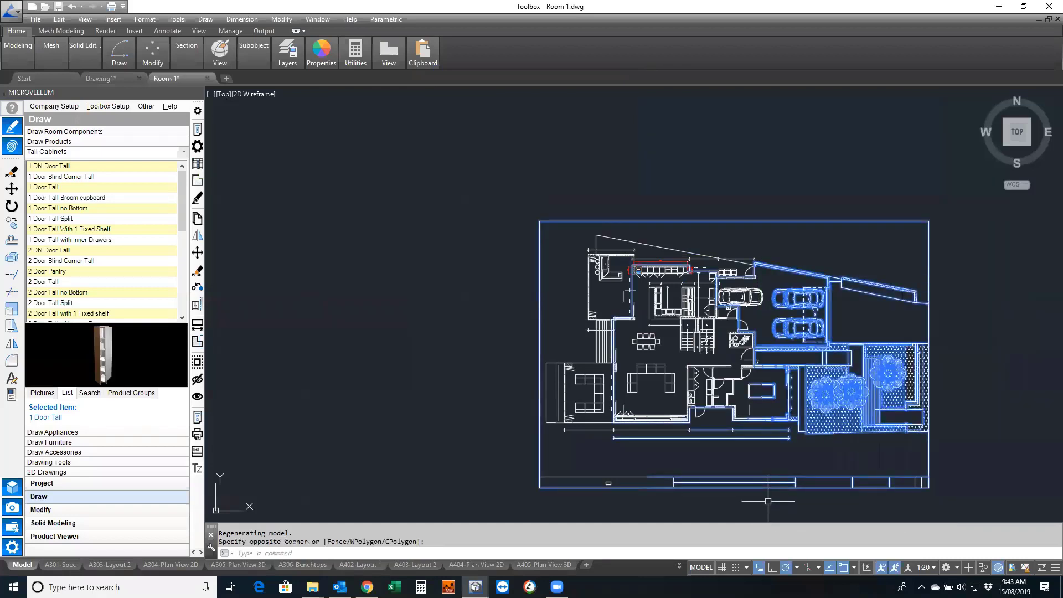
key("Delete")
Delete the living areas and title block linework in the plan's lower half, plus the leftover fragments at the far right
left_click(503, 324)
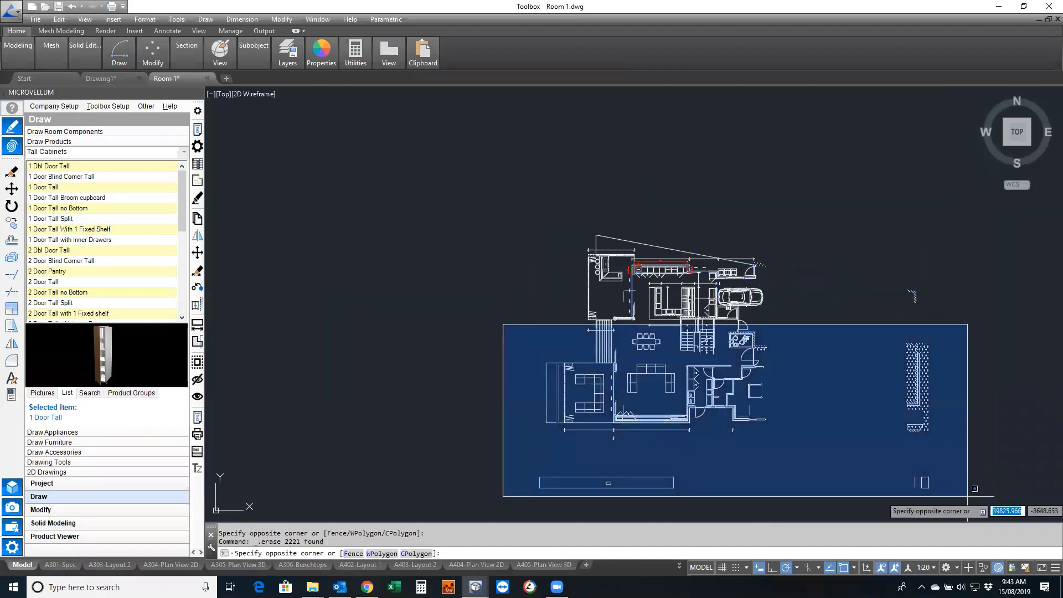
left_click(978, 489)
key("Delete")
left_click(982, 262)
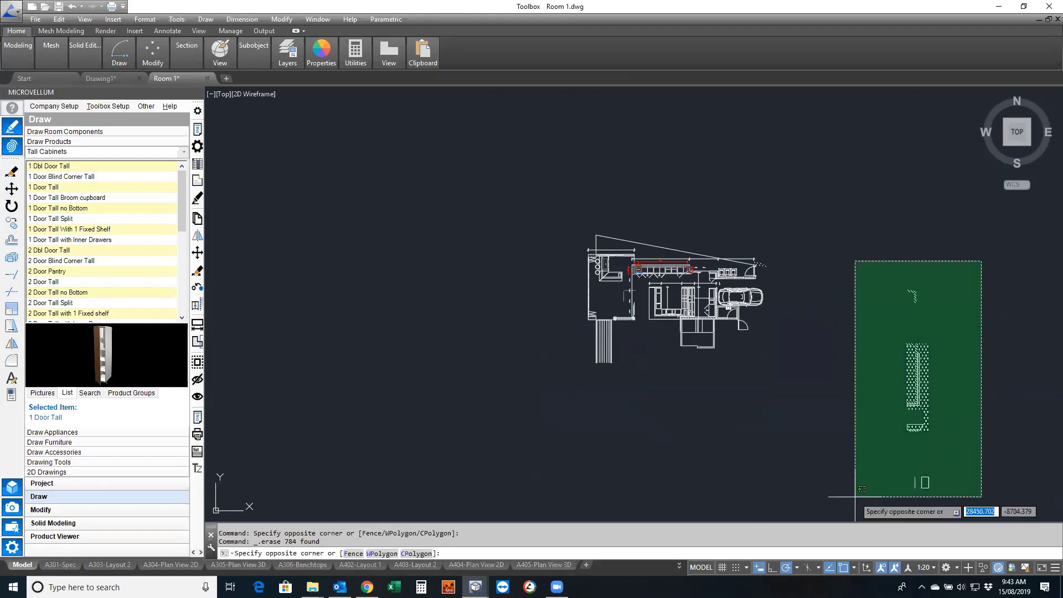
left_click(862, 490)
key("Delete")
Delete the stepped outline and other linework directly below the kitchen area
scroll(701, 362, "up", 5)
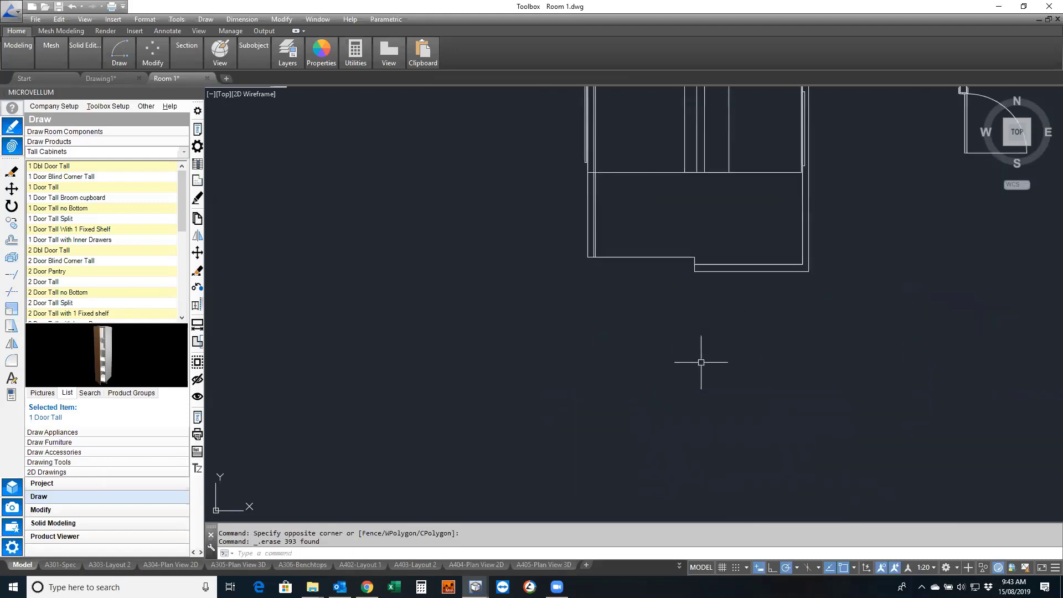
scroll(701, 362, "down", 5)
left_click(811, 448)
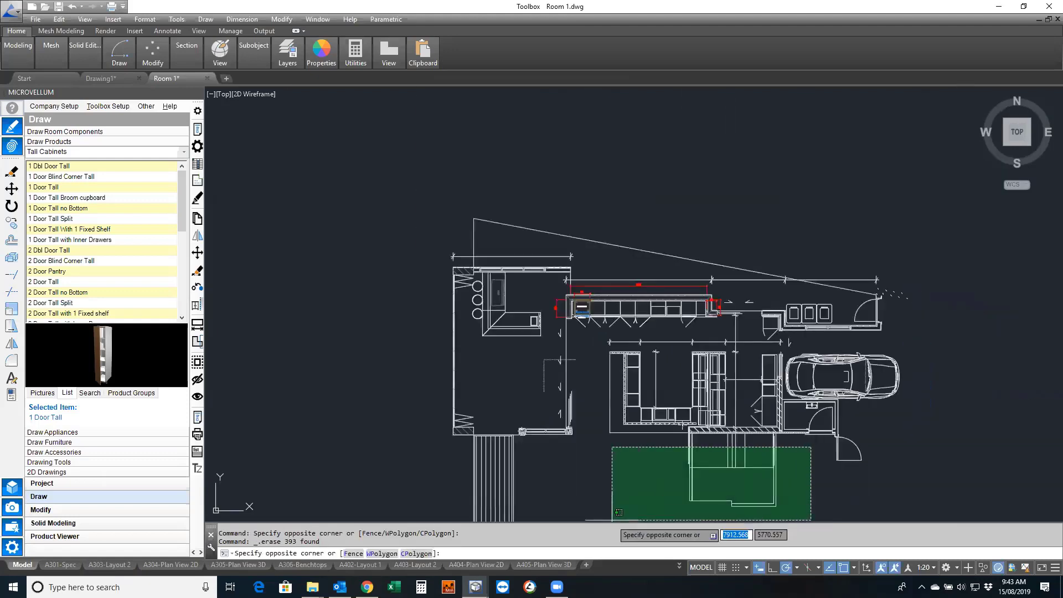
left_click(438, 516)
key("Delete")
Delete the room to the left of the kitchen, including its furniture, joinery and wall lines
left_click(397, 174)
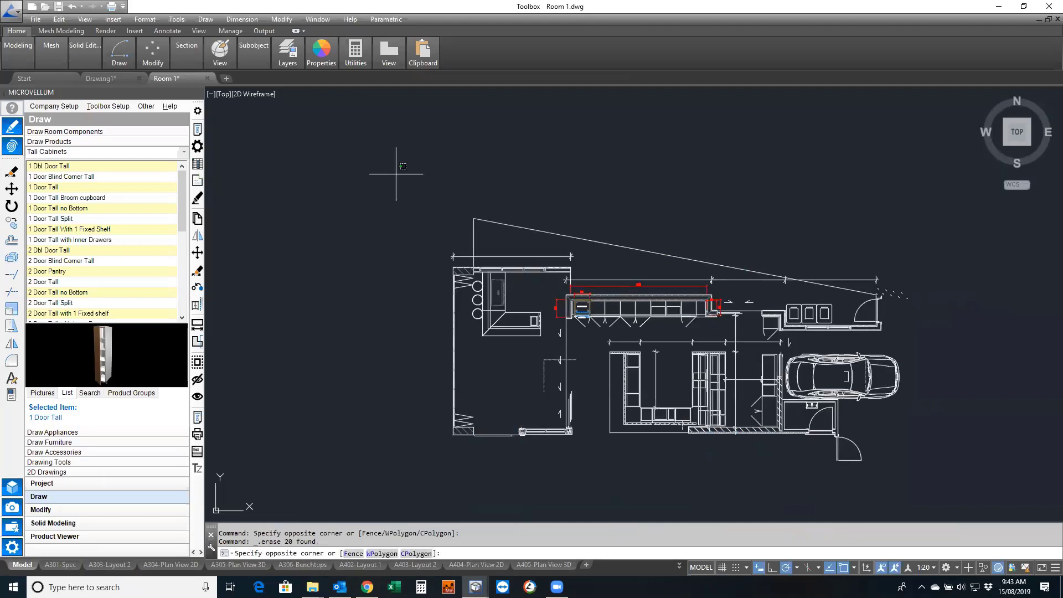
left_click(552, 477)
key("Delete")
left_click(586, 345)
left_click(419, 487)
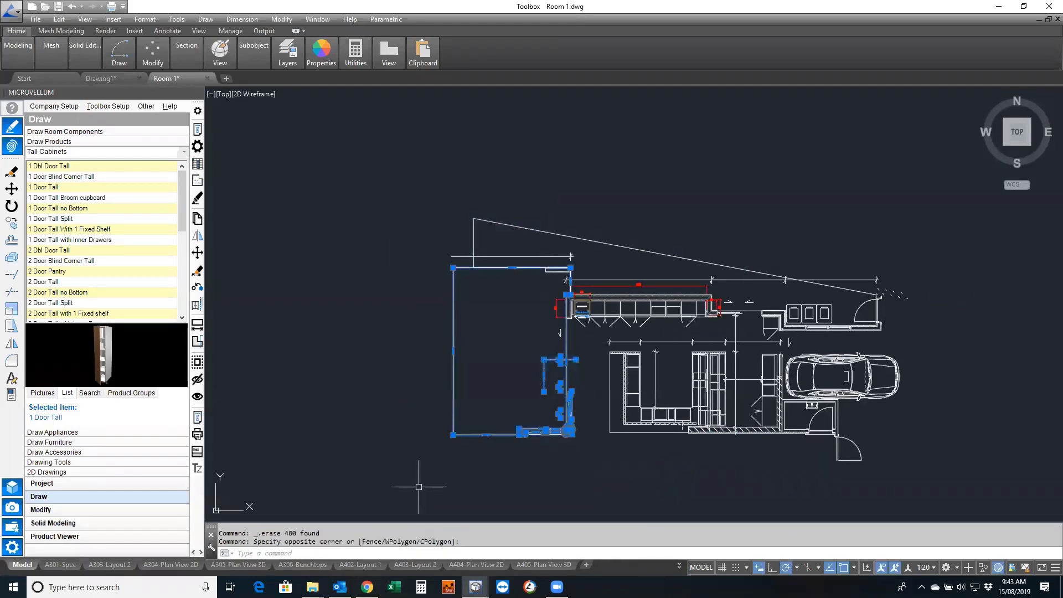
key("Delete")
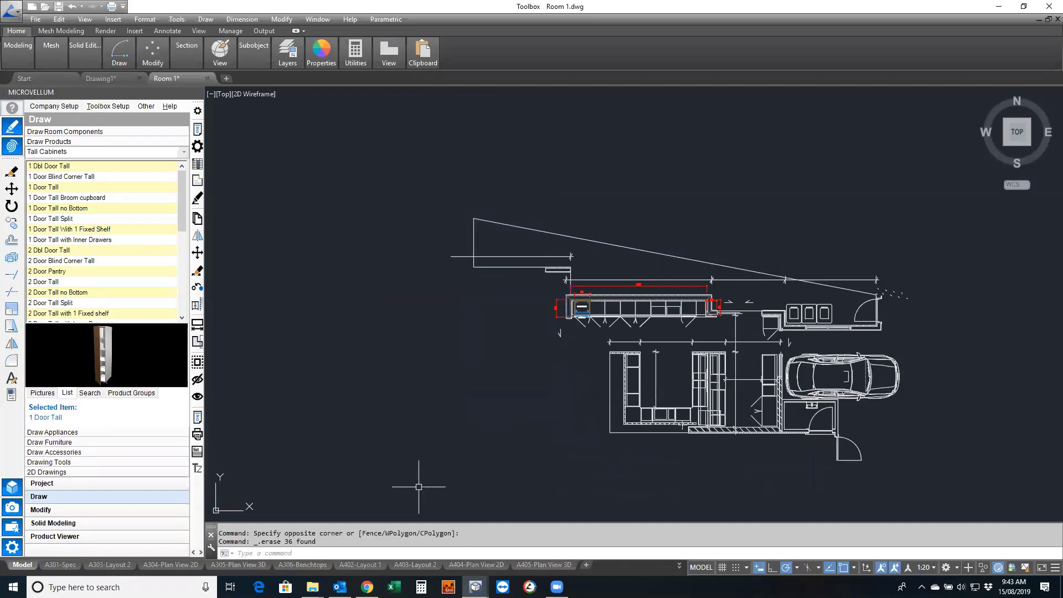
Show the recess walls and tall cabinet in a 3D view with the Realistic visual style
scroll(546, 434, "up", 3)
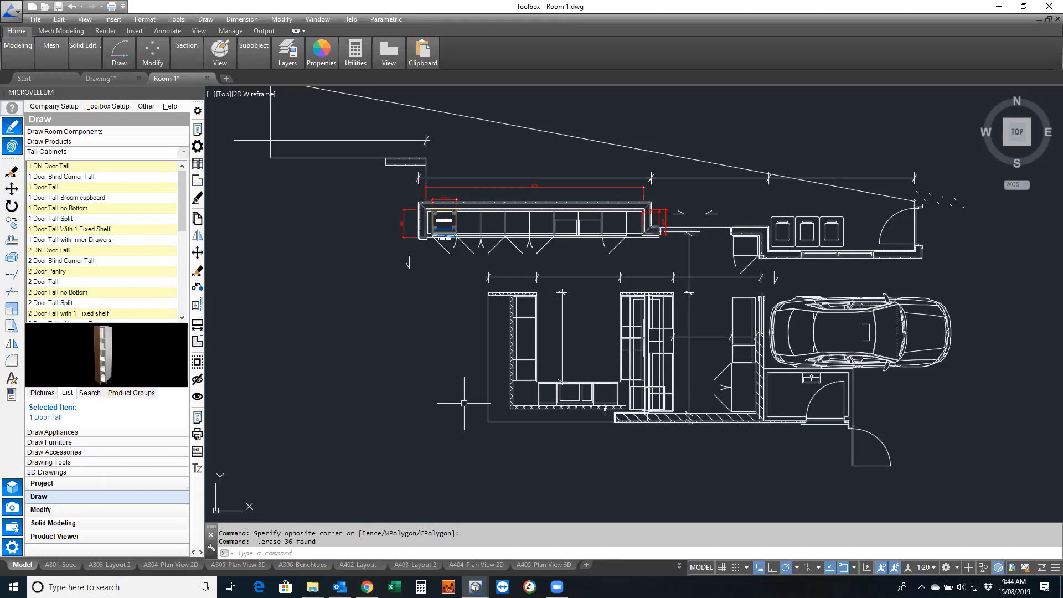
middle_click_drag(399, 377, 509, 184, "shift")
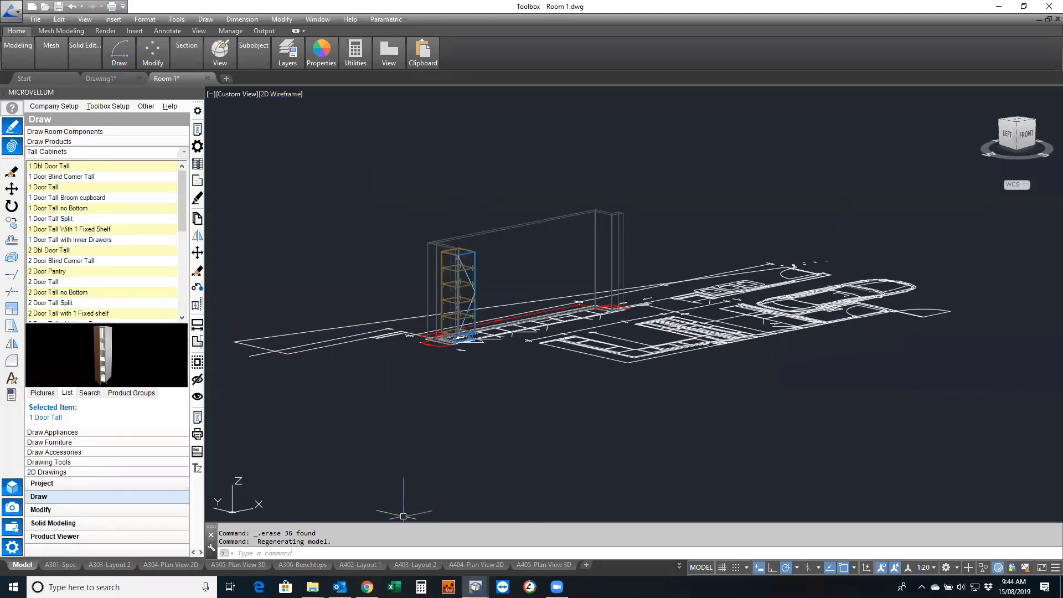
left_click(274, 94)
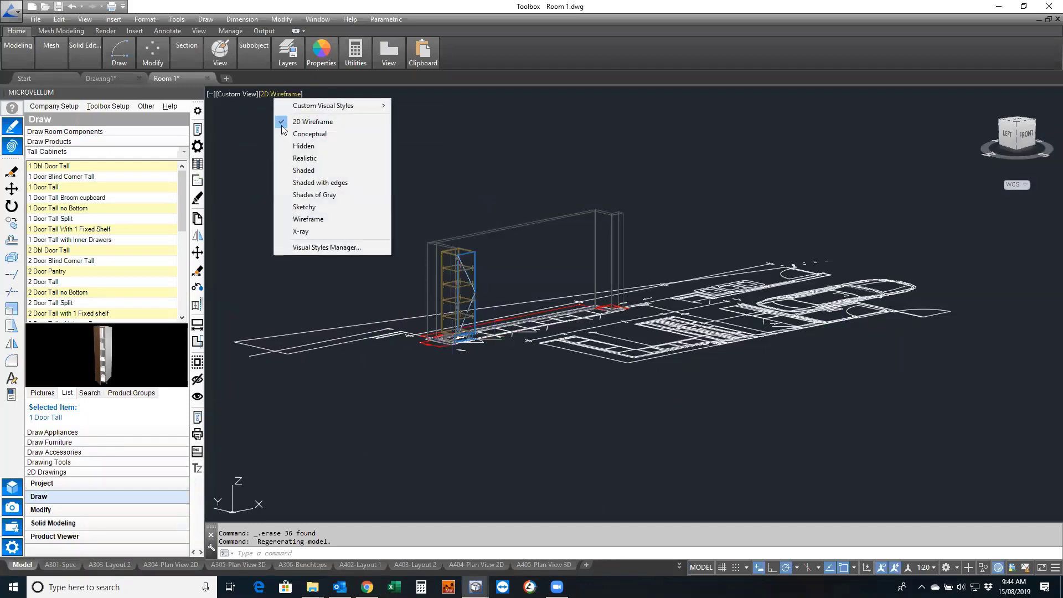
left_click(308, 158)
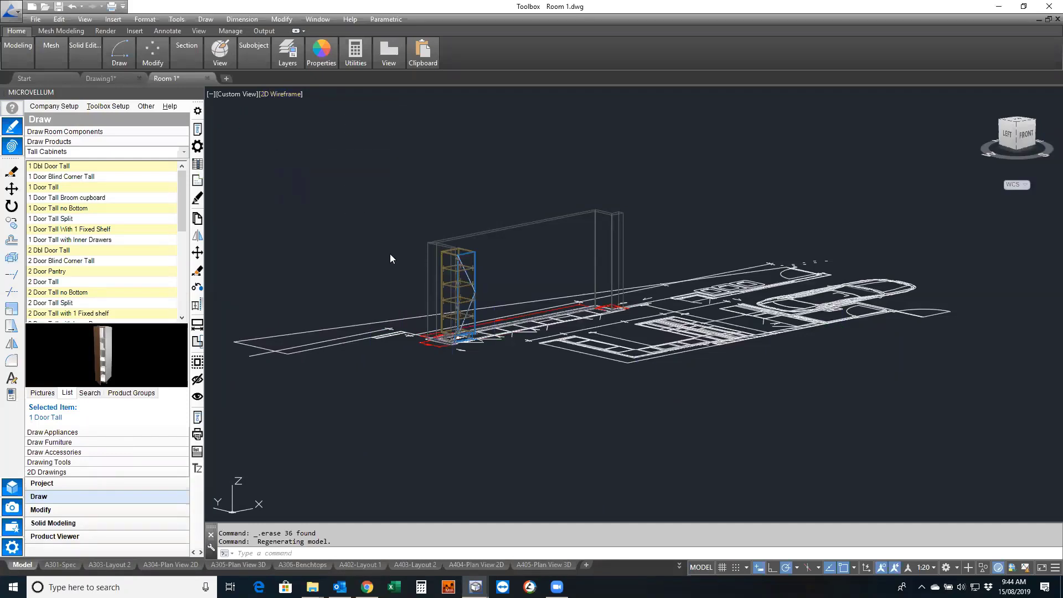
scroll(425, 345, "up", 5)
middle_click_drag(443, 382, 425, 393)
scroll(425, 393, "down", 6)
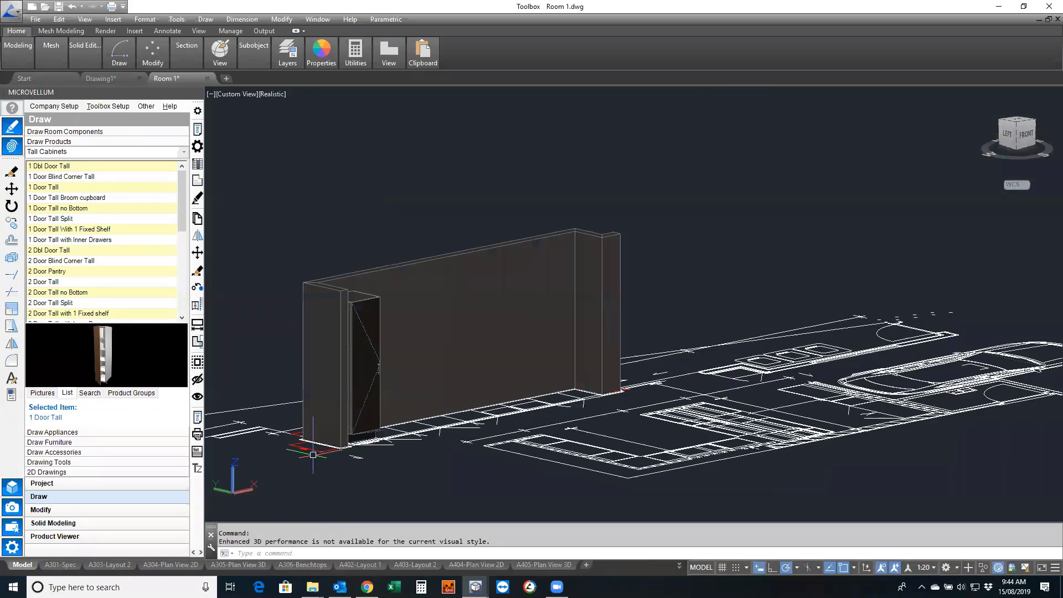
left_click_drag(321, 445, 387, 402)
key("Escape")
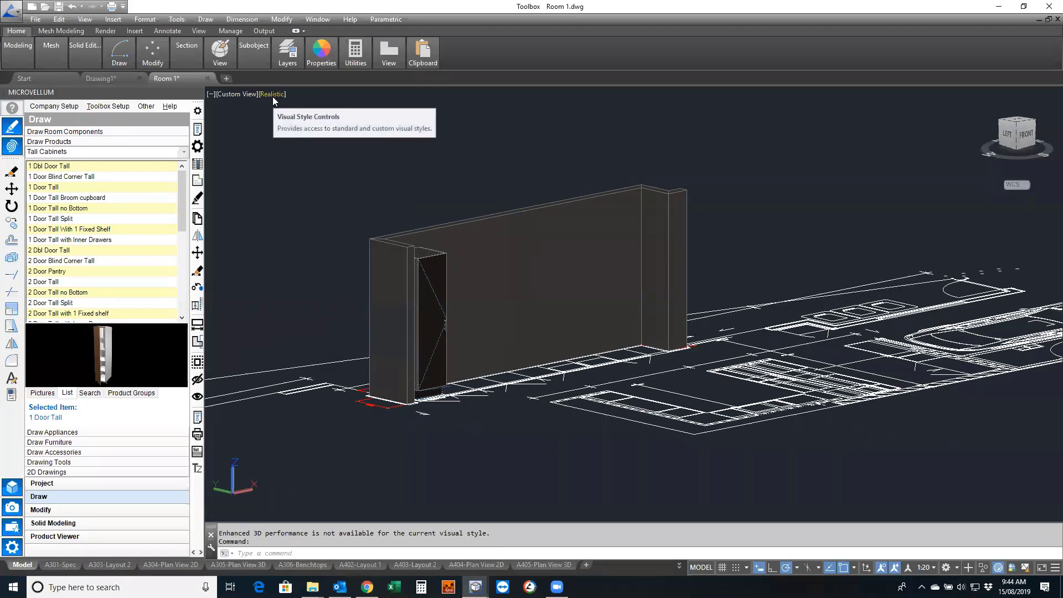
key("Escape")
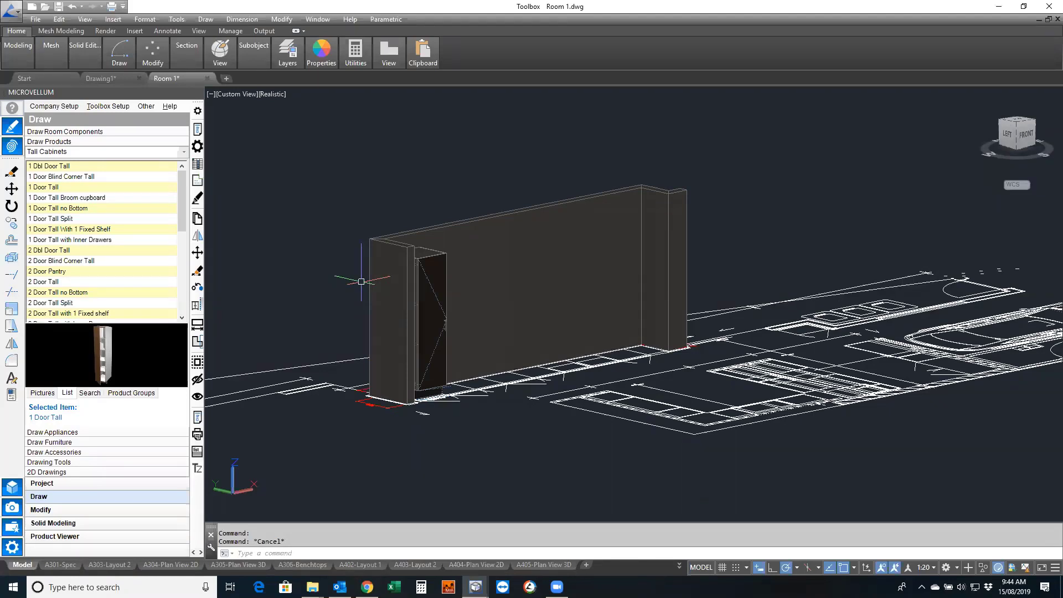
Open the properties of the imported polyline beside the left wall and check which layer it is on
scroll(361, 282, "down", 3)
middle_click_drag(361, 282, 452, 266)
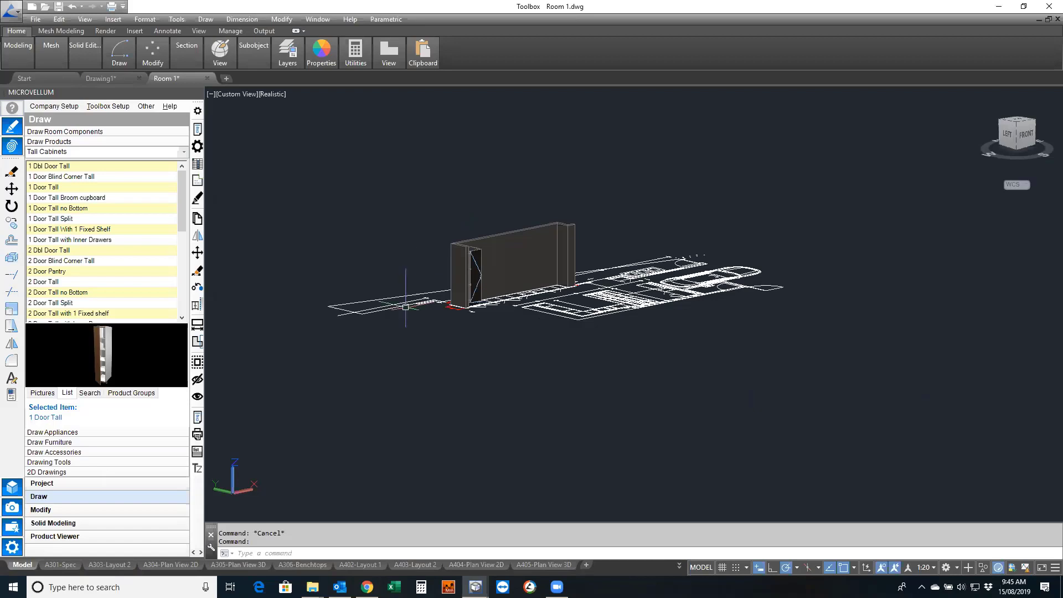
scroll(421, 298, "up", 10)
left_click(423, 298)
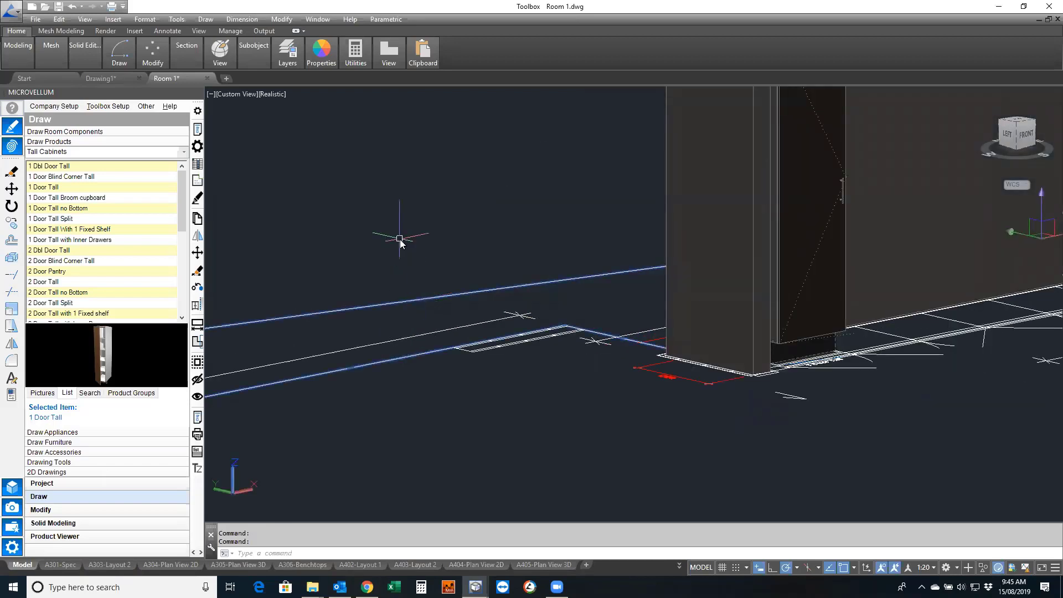
right_click(432, 242)
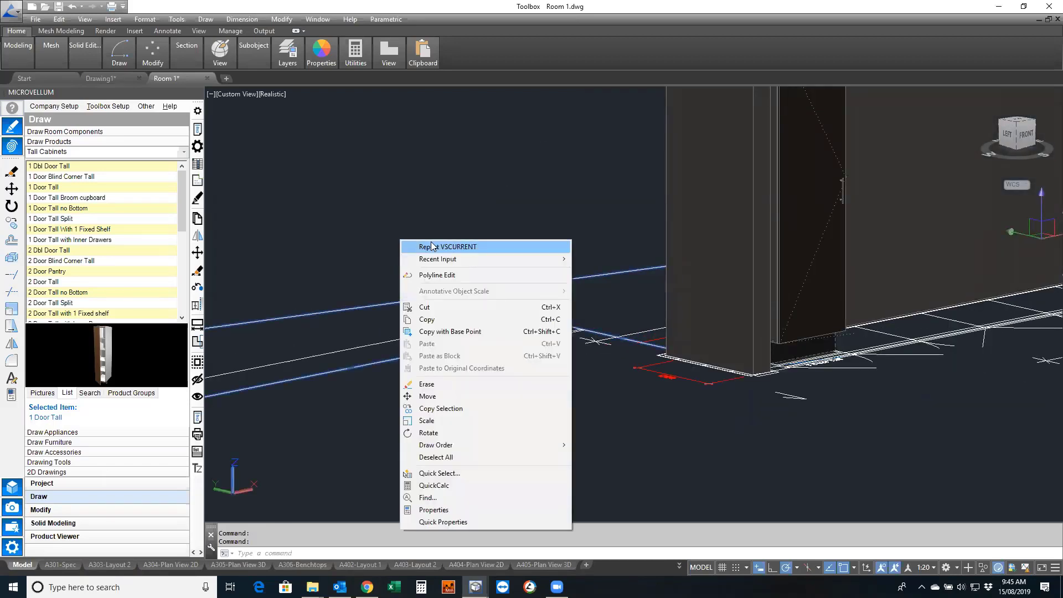
left_click(434, 510)
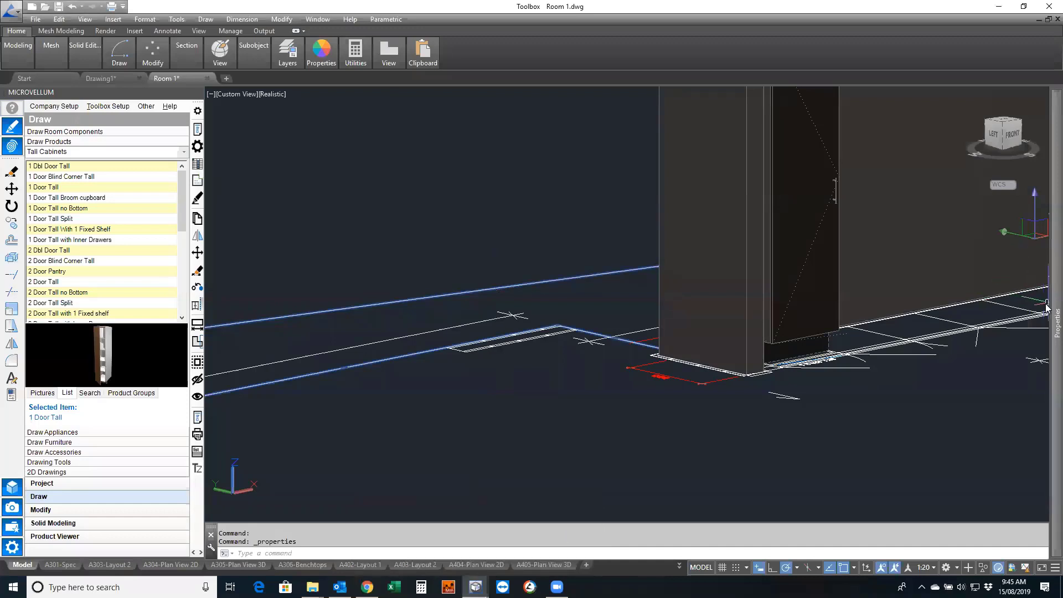
mouse_move(1052, 302)
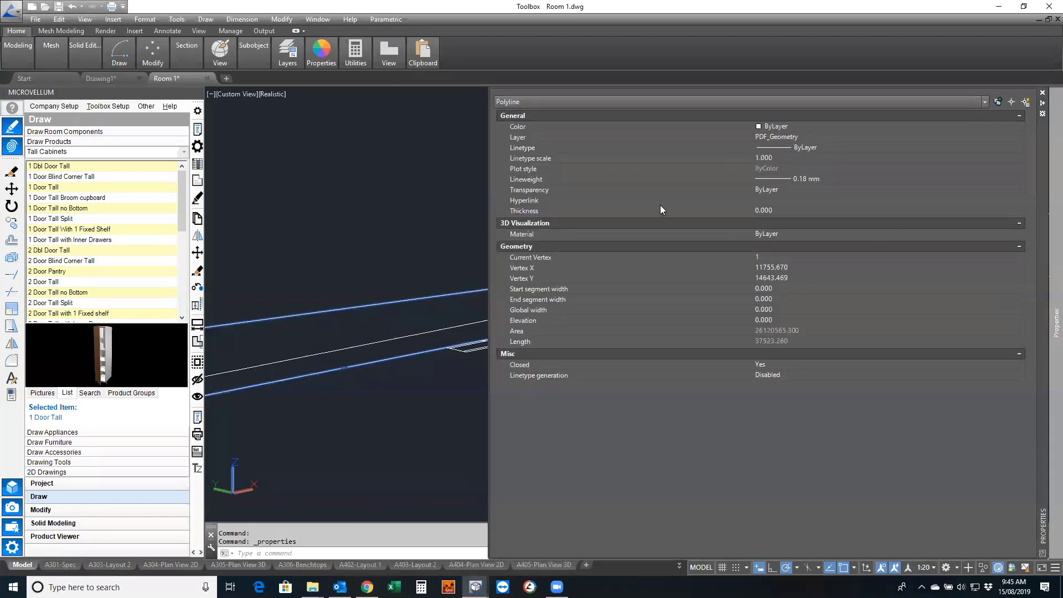
left_click(787, 139)
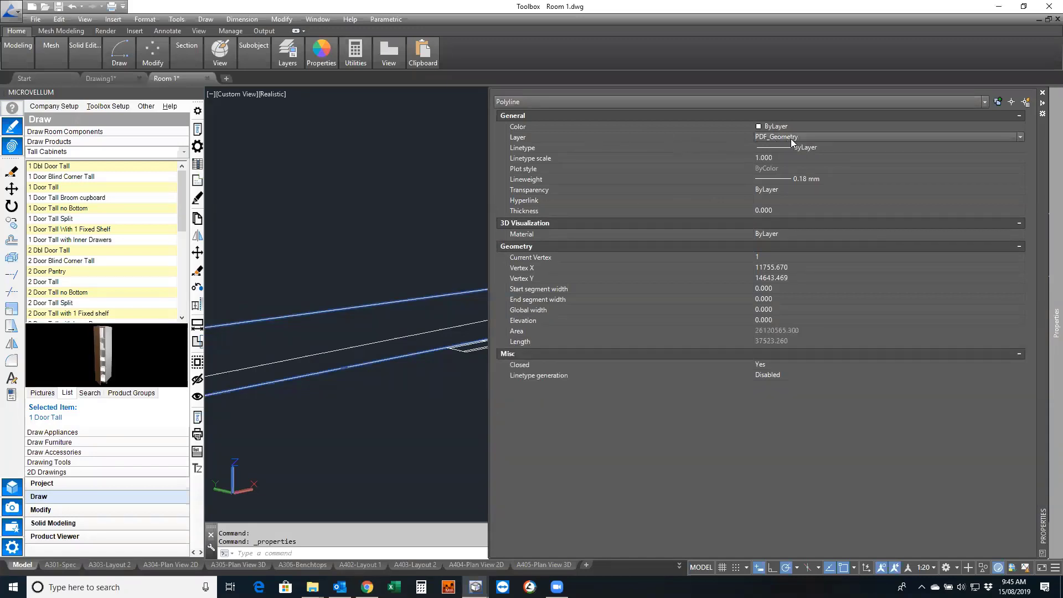
left_click(351, 197)
key("Escape")
key("Escape")
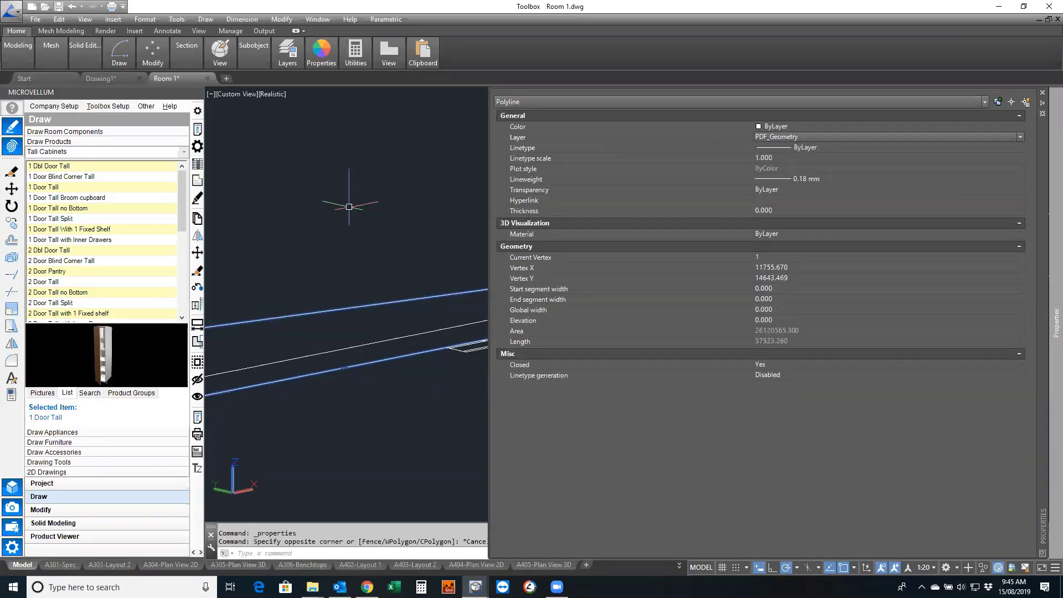
Check the layer of the imported outline around the U-shaped kitchen benches
scroll(482, 261, "down", 5)
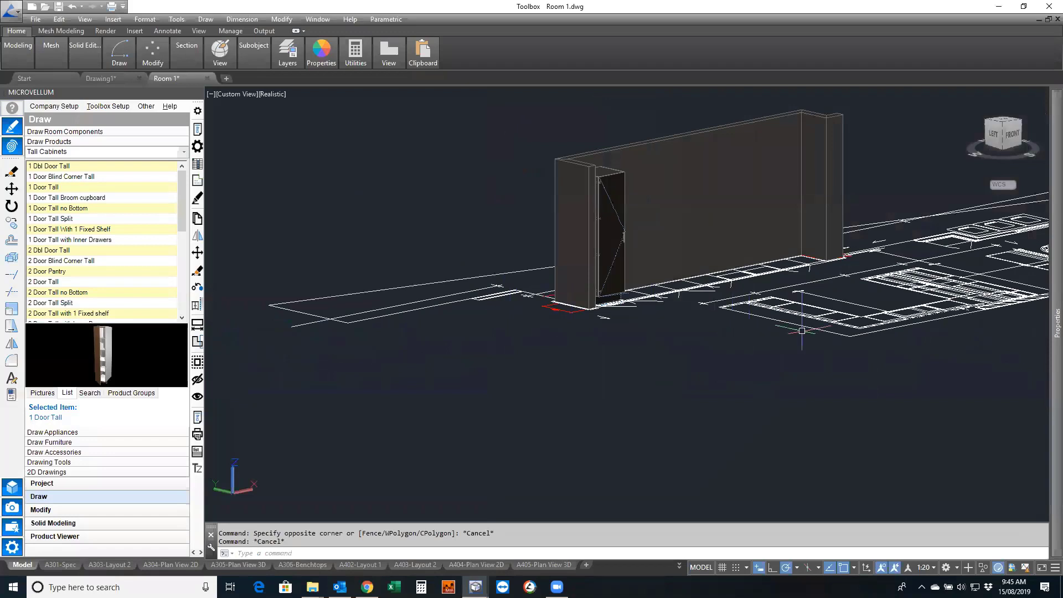
left_click(803, 325)
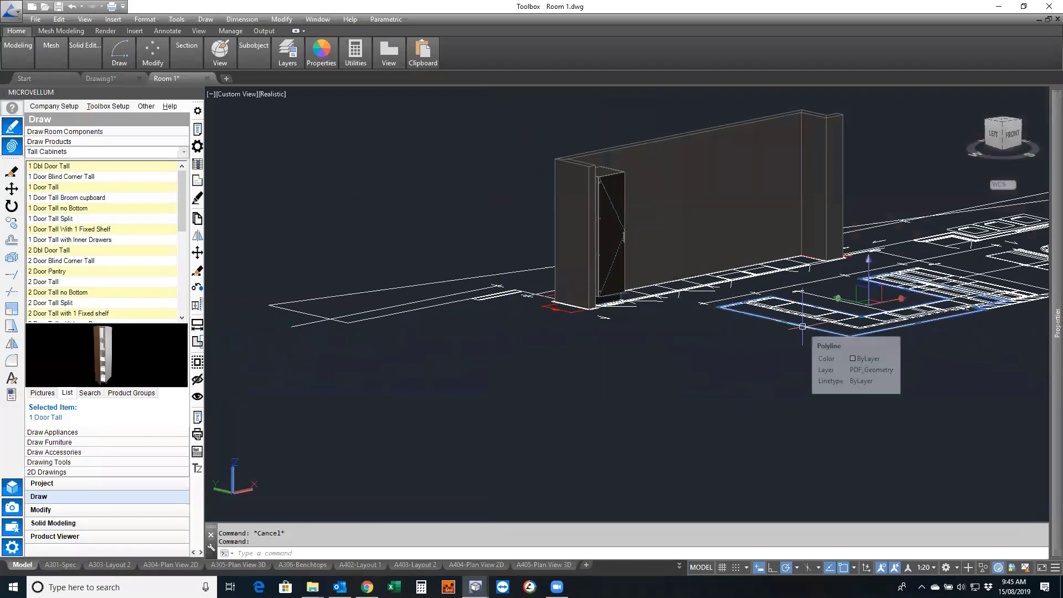
key("Escape")
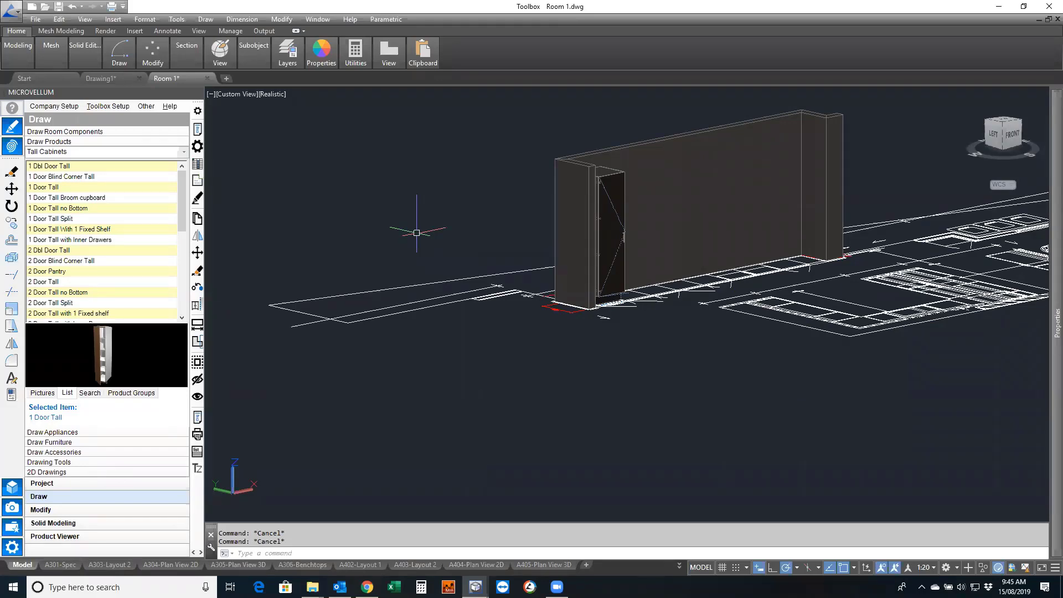
Return the drawing to the Top view with the kitchen area filling the viewport
middle_click_drag(634, 372, 439, 416)
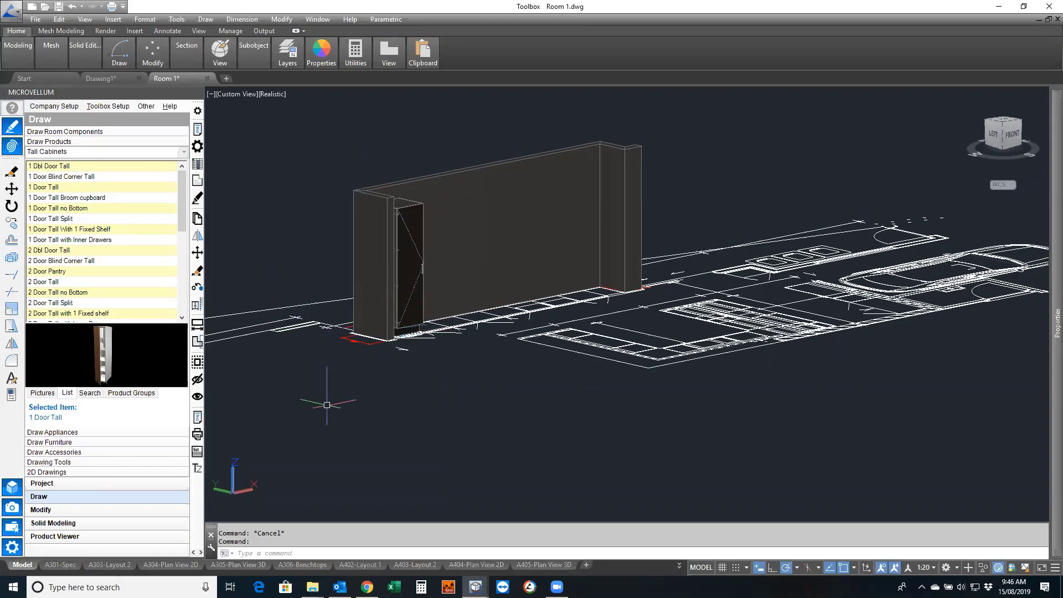
scroll(327, 405, "down", 3)
middle_click_drag(327, 405, 468, 357)
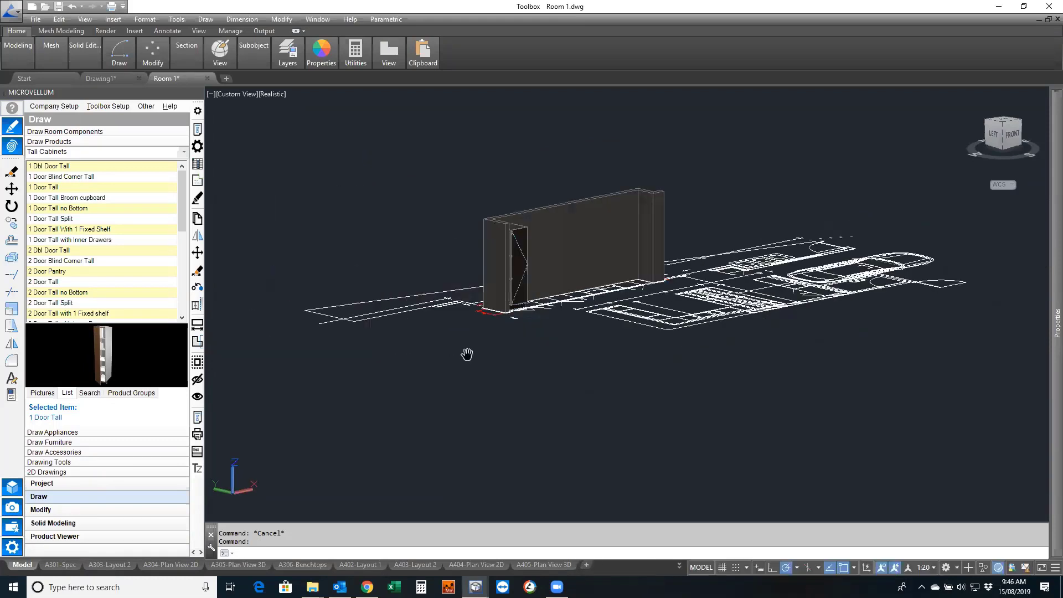
left_click(234, 95)
left_click(267, 123)
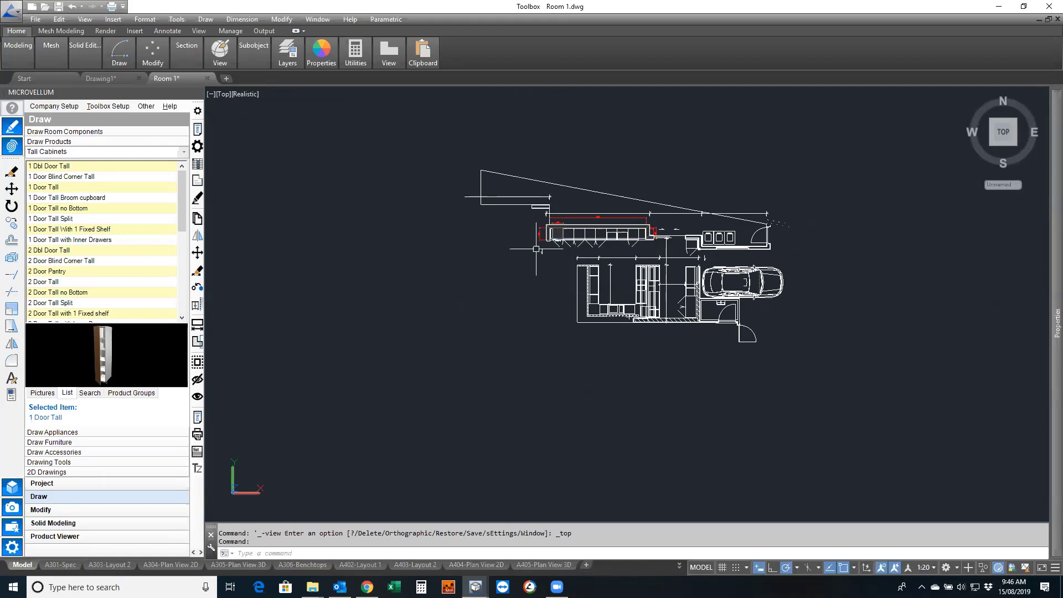
scroll(536, 248, "up", 3)
scroll(536, 249, "up", 2)
middle_click_drag(522, 267, 293, 266)
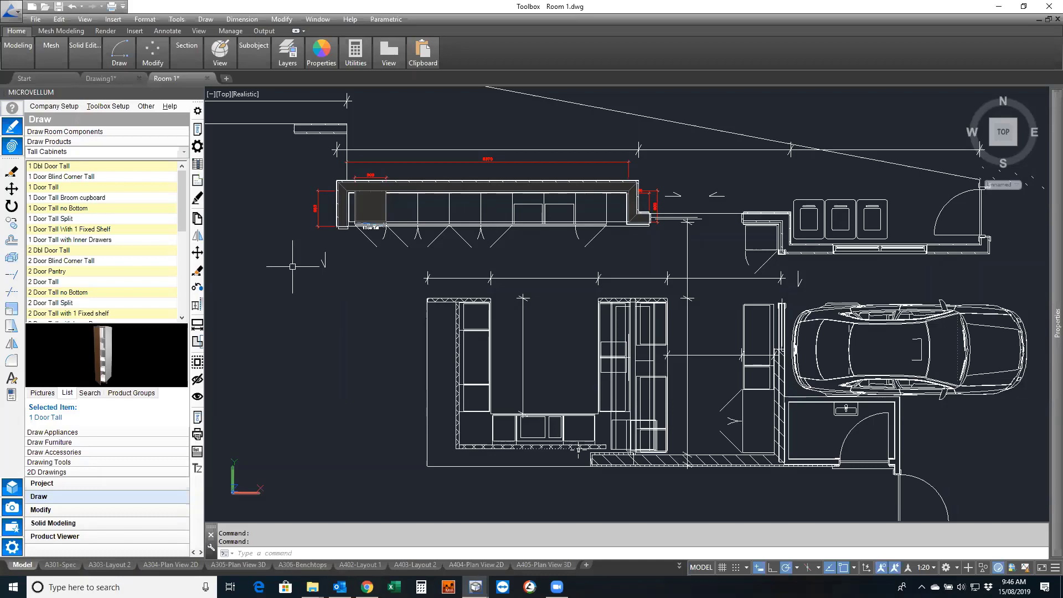
key("Escape")
Open the project's product list and view the cut parts list of Room 1's 1 Door Tall cabinet
left_click(64, 484)
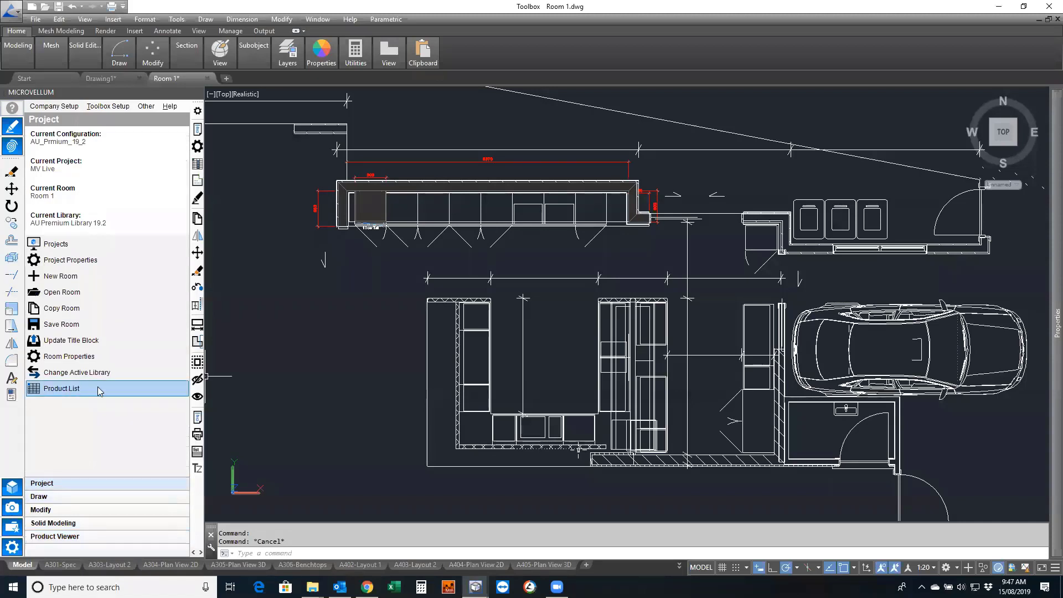
left_click(61, 391)
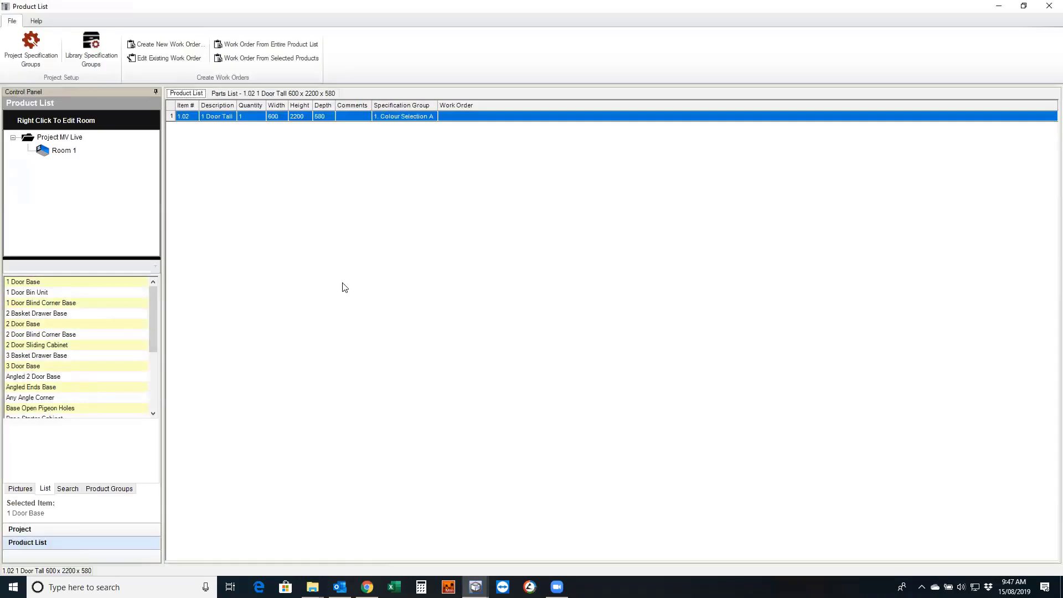
left_click(227, 118)
left_click(60, 152)
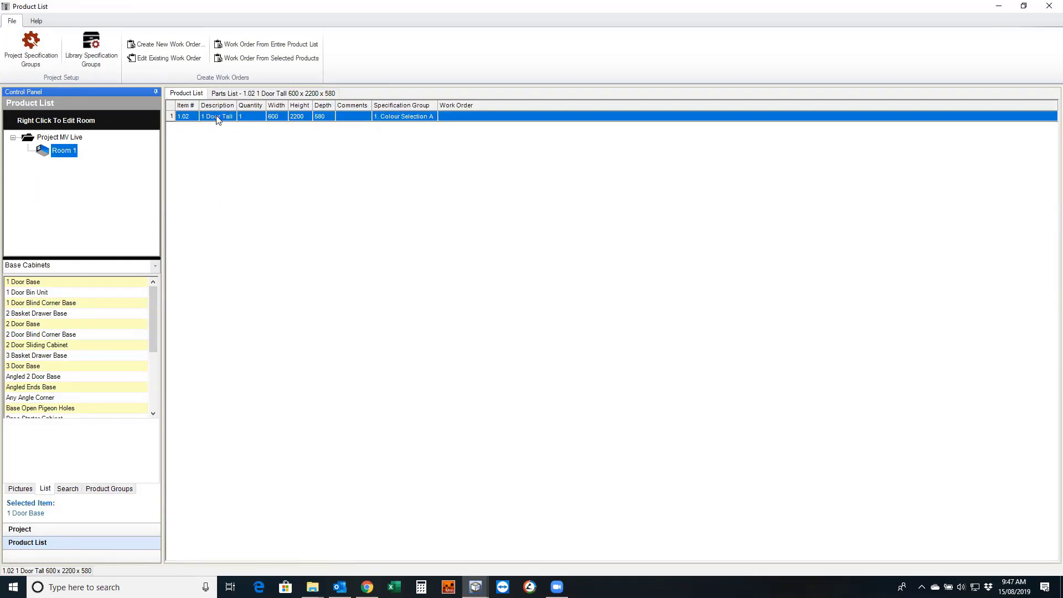
left_click(233, 94)
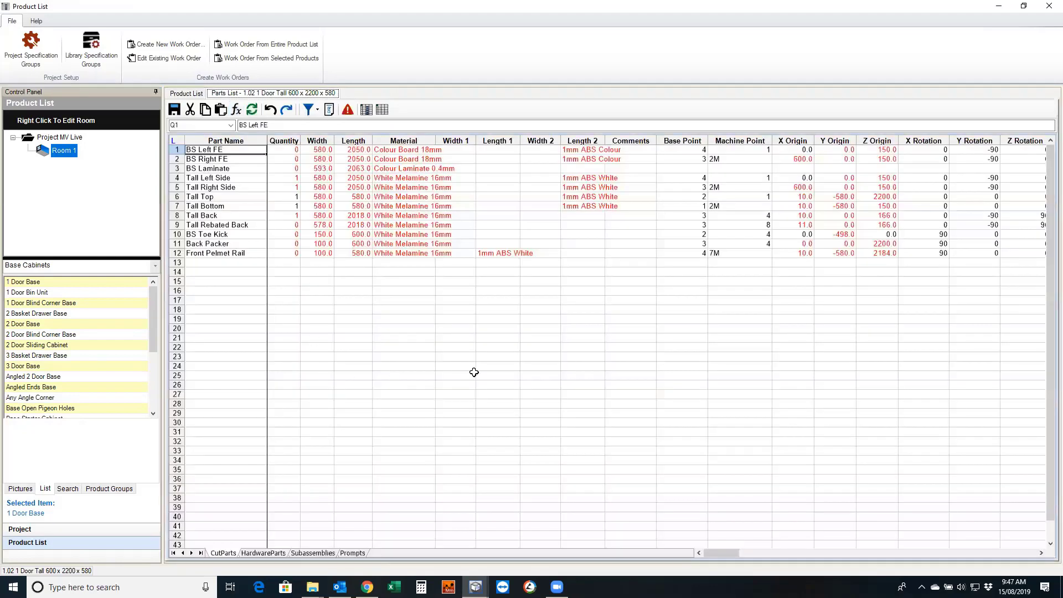
Widen the Material column of the cut parts list and the Part Name column of the hardware parts list
left_click_drag(435, 140, 504, 140)
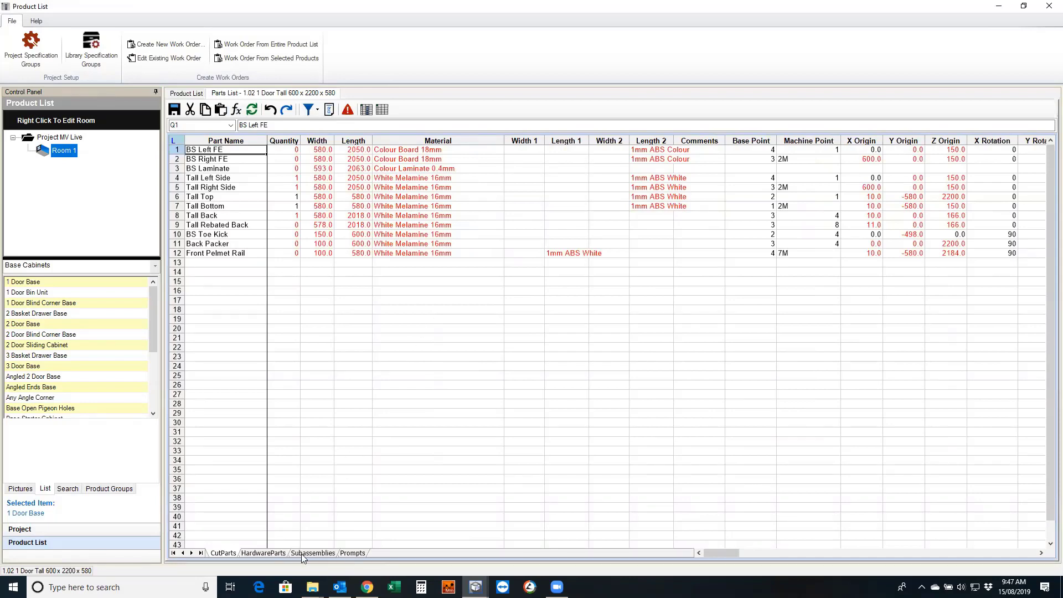
left_click(276, 554)
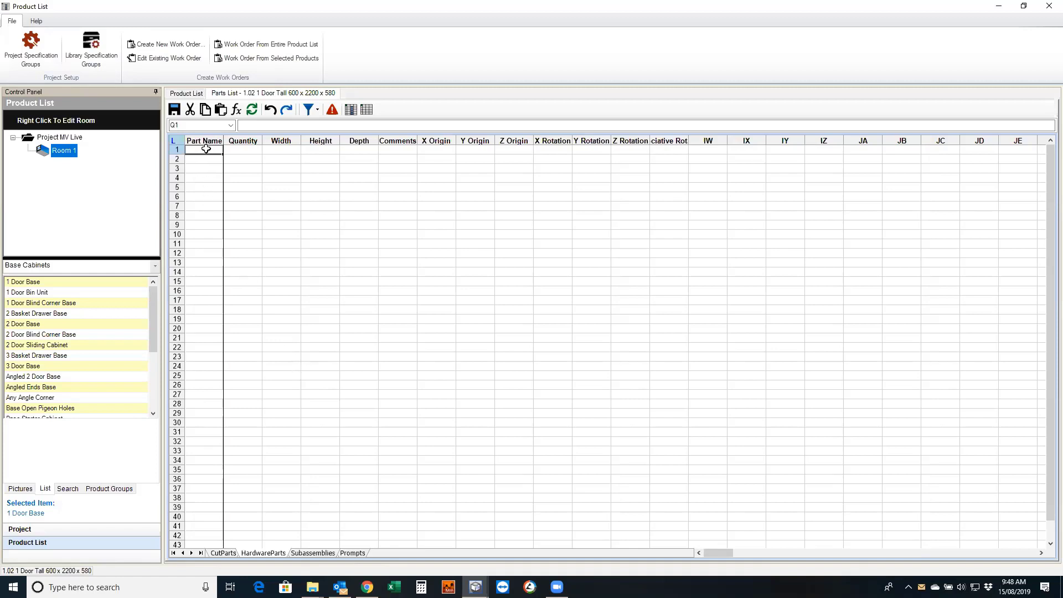
left_click_drag(224, 143, 320, 147)
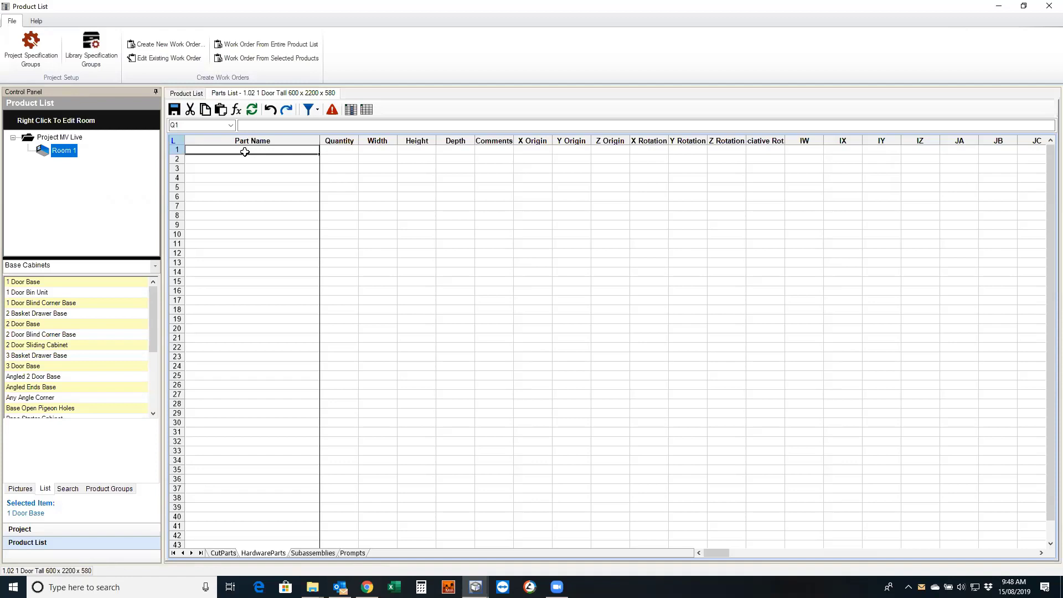
Add a hardware part named Live Hardware with a quantity of 1 to the 1 Door Tall cabinet
type("Li")
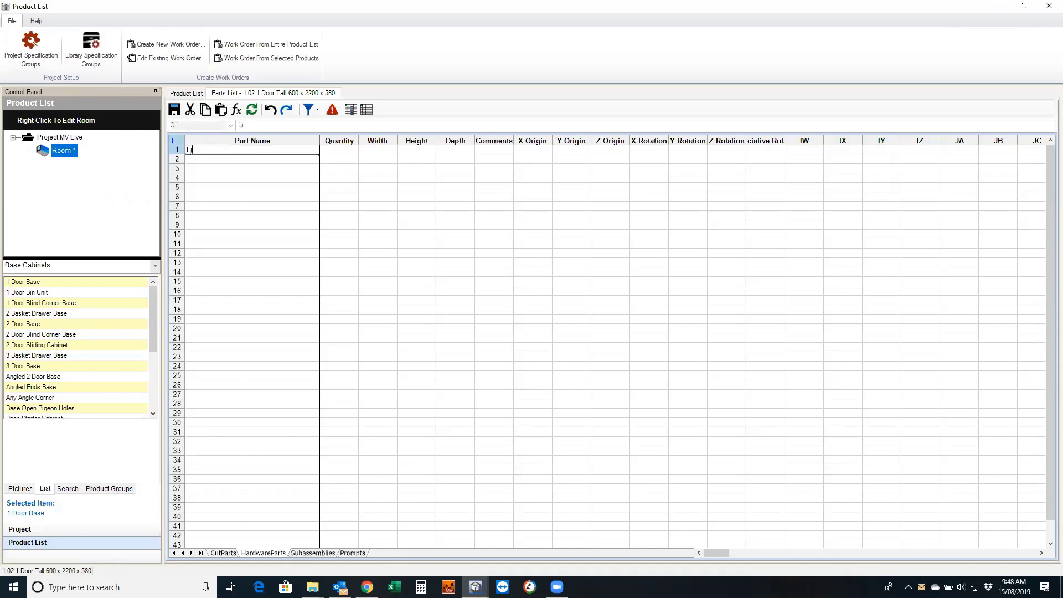
type("ve Hardware")
left_click(340, 149)
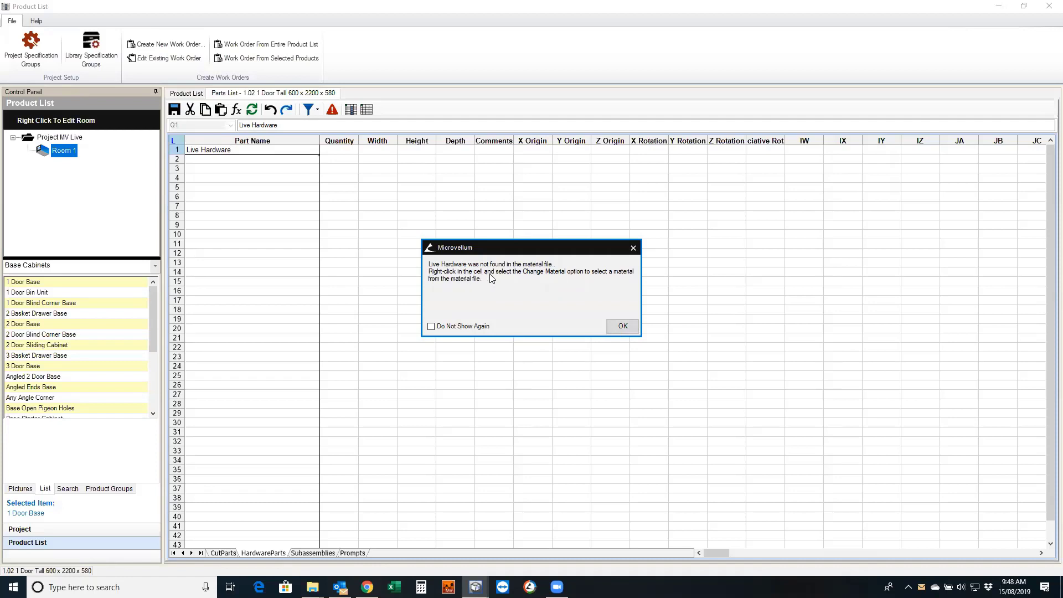
left_click(631, 328)
type("1")
key("Return")
left_click(349, 207)
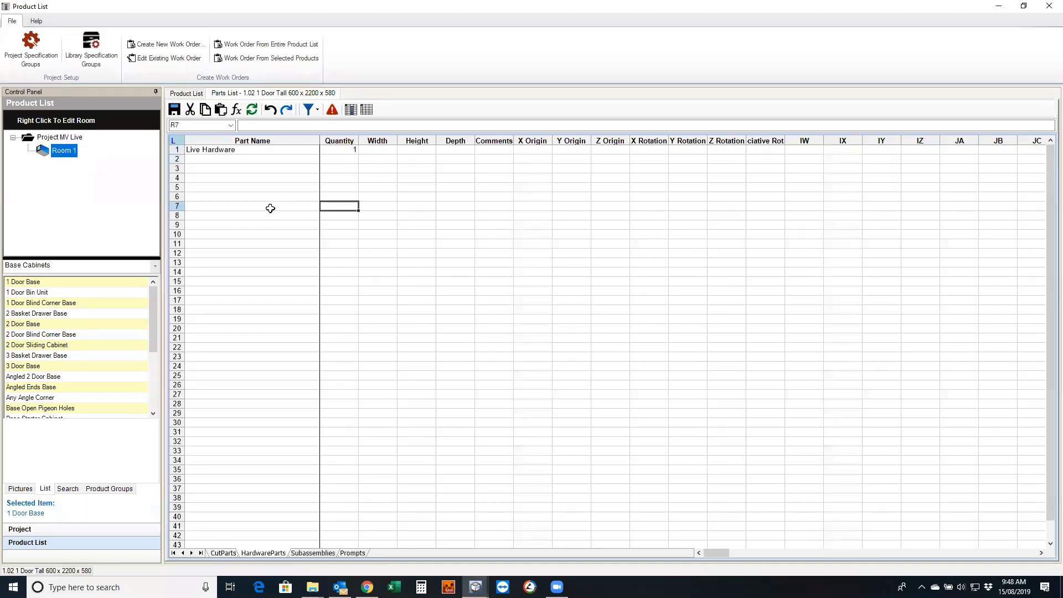
left_click(229, 149)
left_click(241, 170)
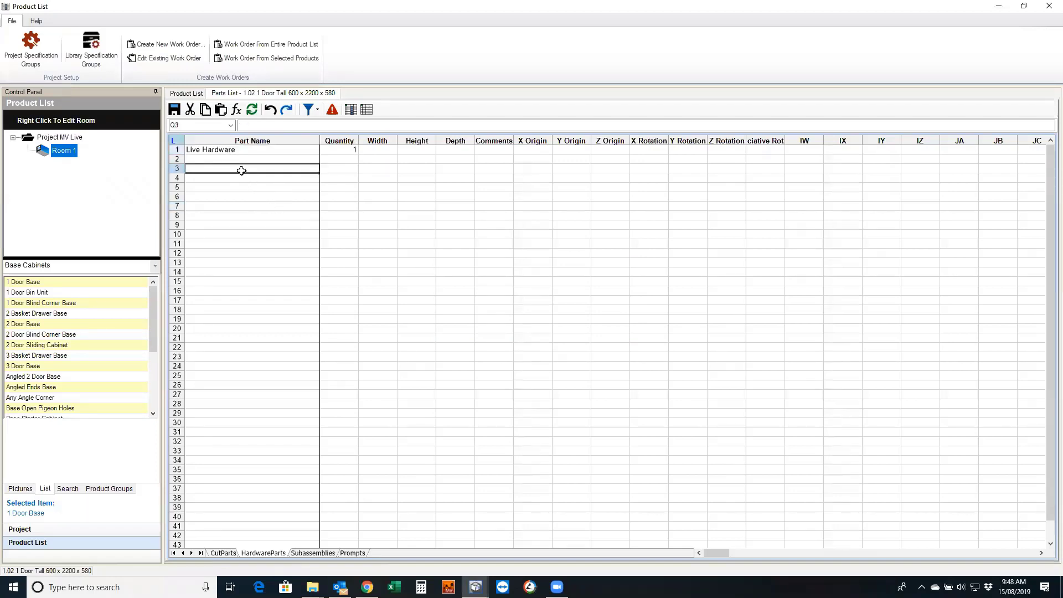
left_click(240, 151)
left_click(245, 163)
left_click(243, 147)
left_click(244, 159)
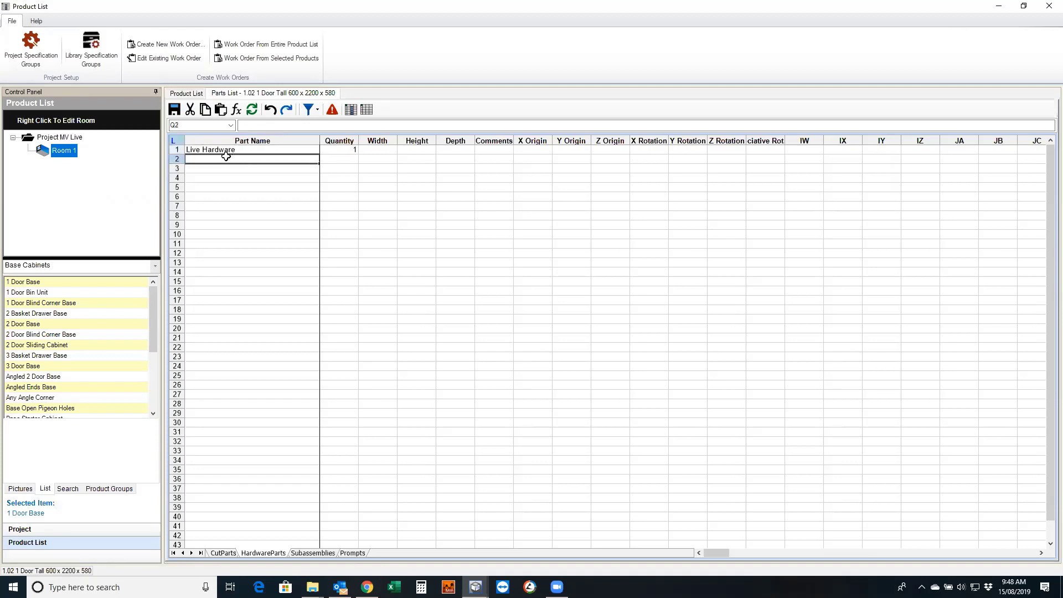
left_click(321, 150)
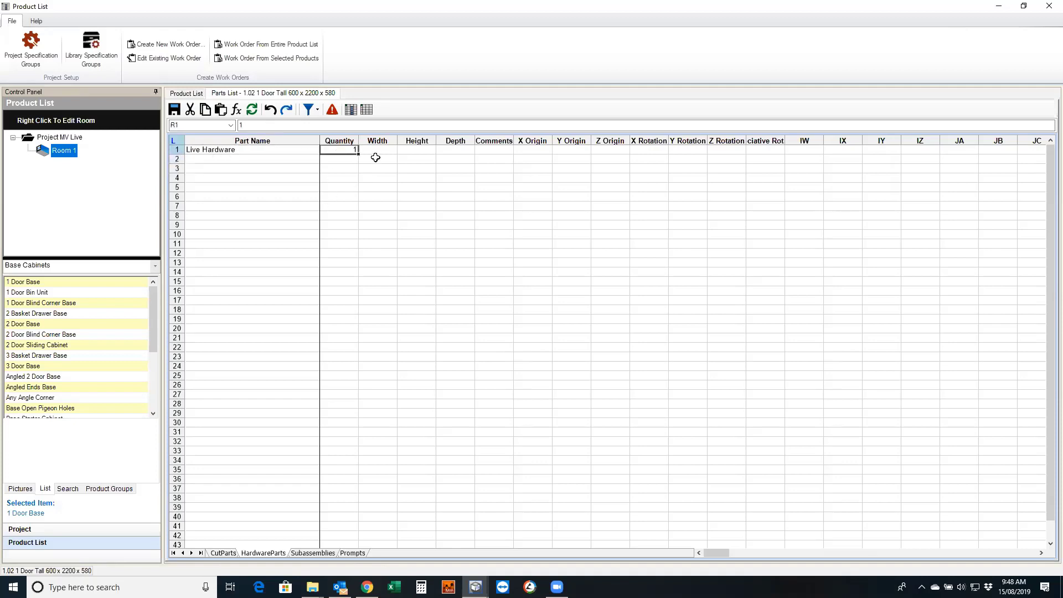
left_click(431, 150)
left_click(500, 149)
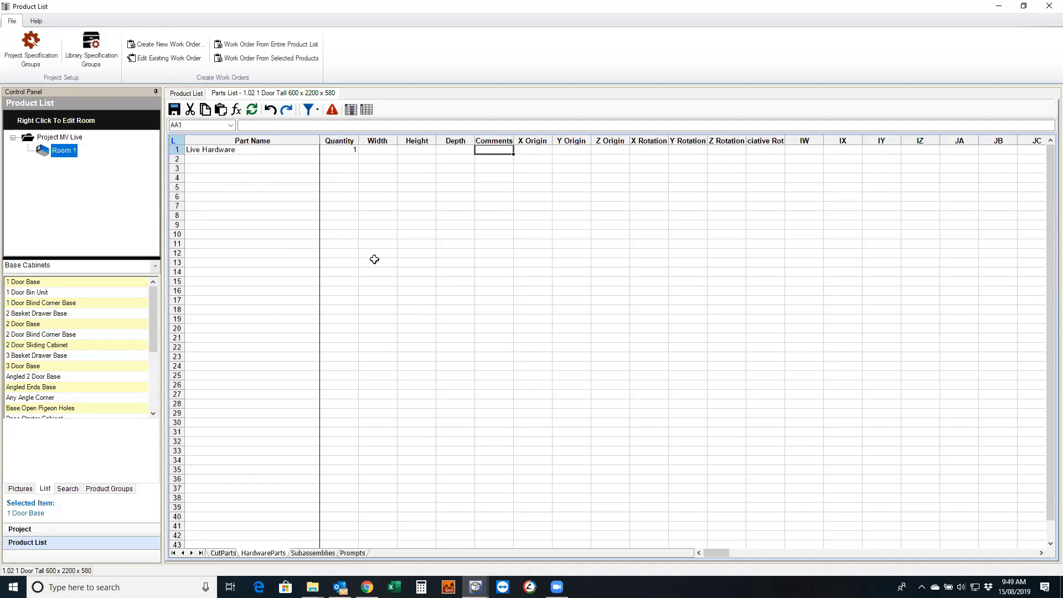
left_click(244, 149)
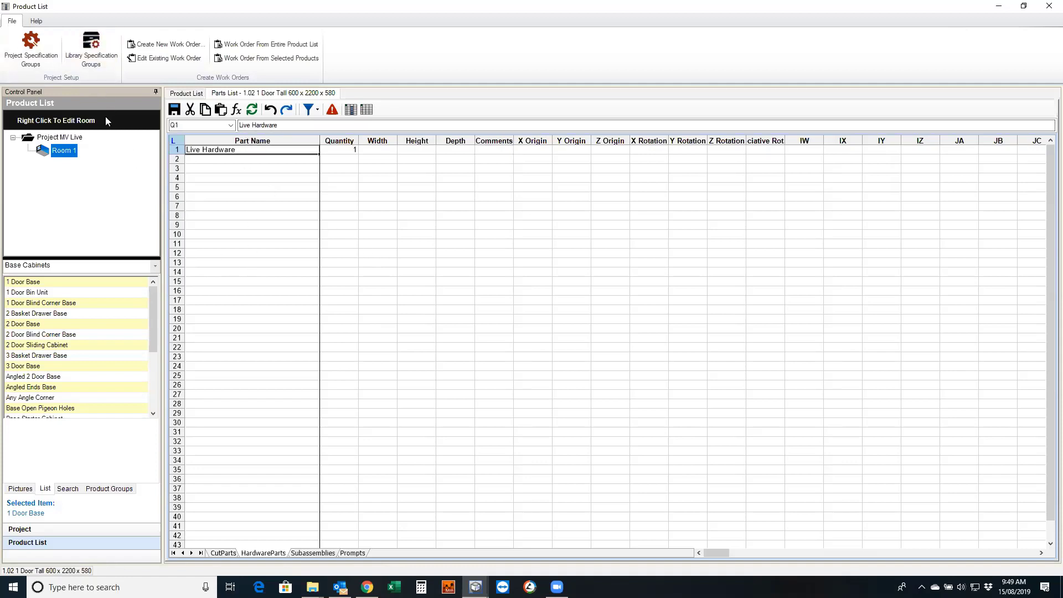
Check Colour Selection A's hardware library for the items in the _Project MV Live folder, then leave the specification setup without changes
left_click(32, 49)
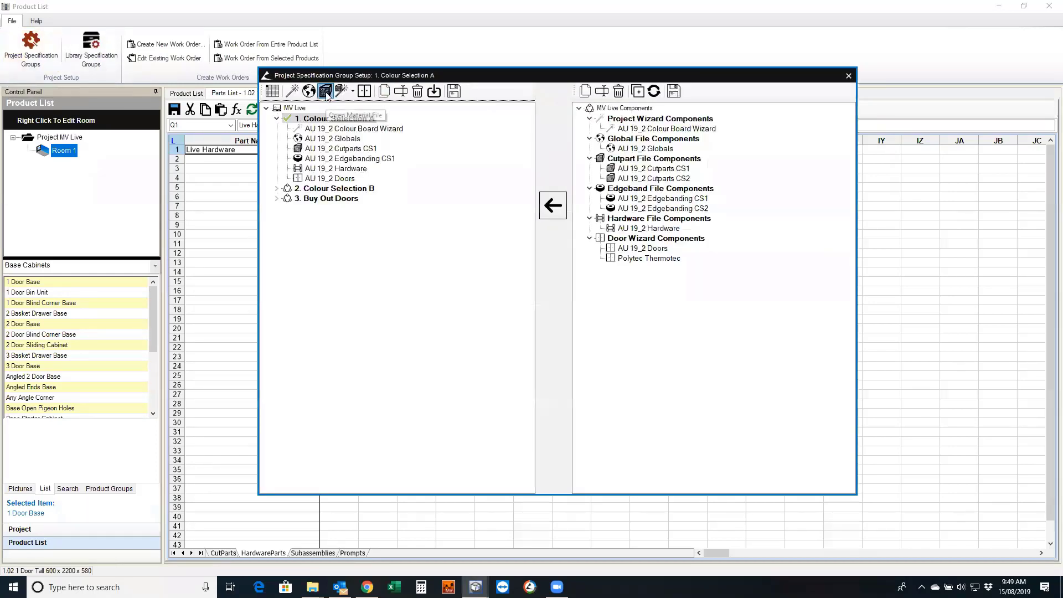
left_click(326, 91)
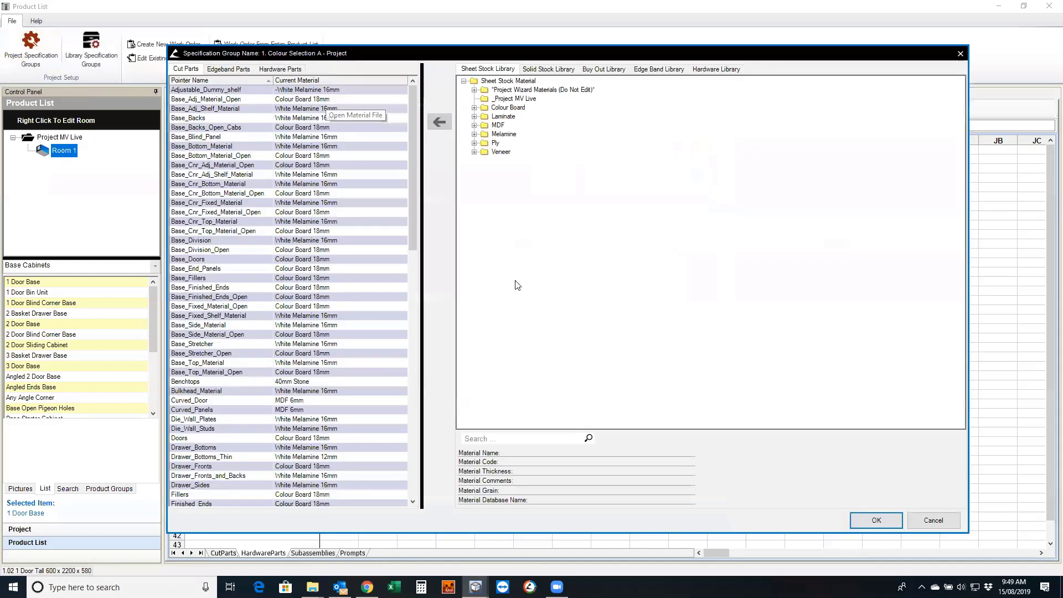
left_click(714, 70)
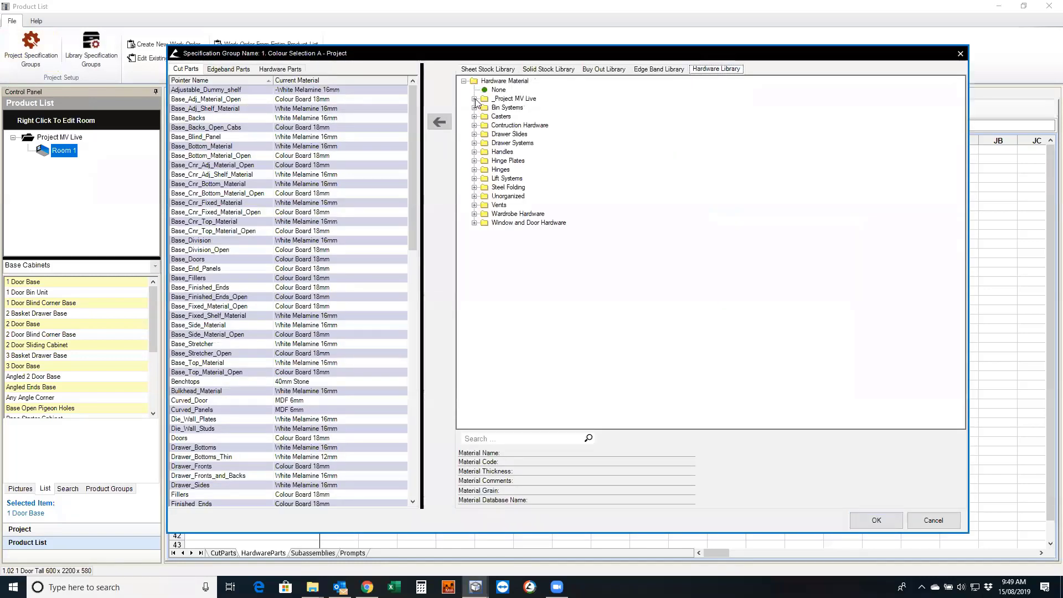
left_click(475, 99)
left_click(554, 108)
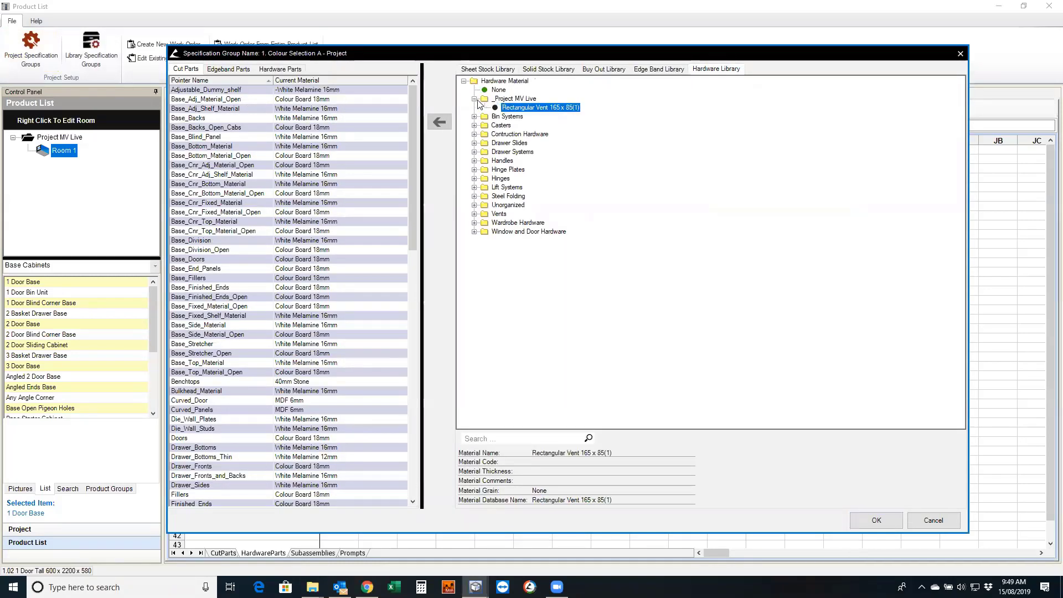
left_click(475, 99)
left_click(926, 522)
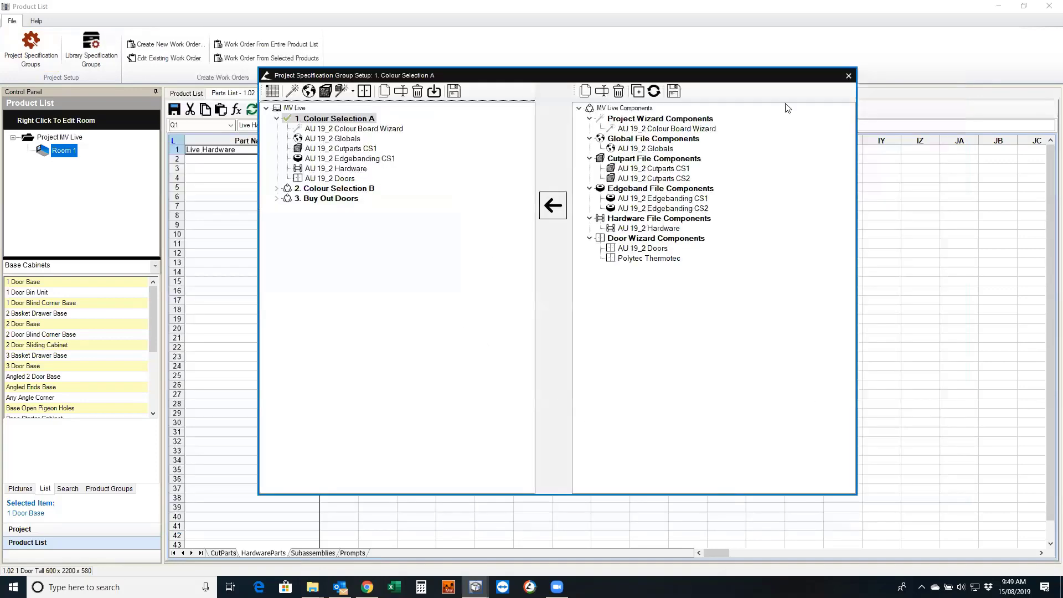
left_click(847, 75)
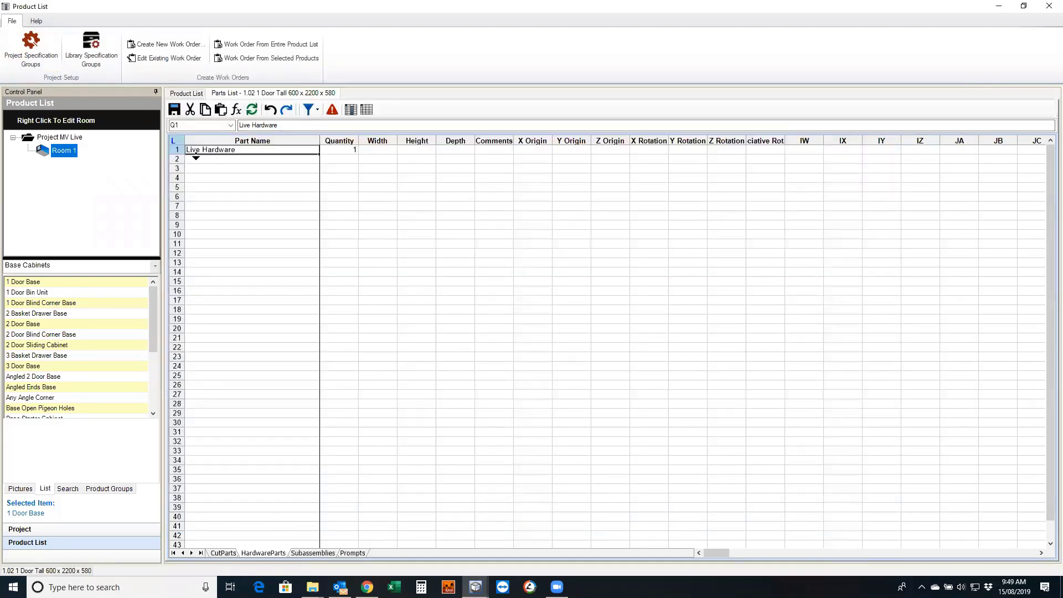
Leave the 1 Door Tall cabinet's hardware parts and return to the product list
left_click(188, 94)
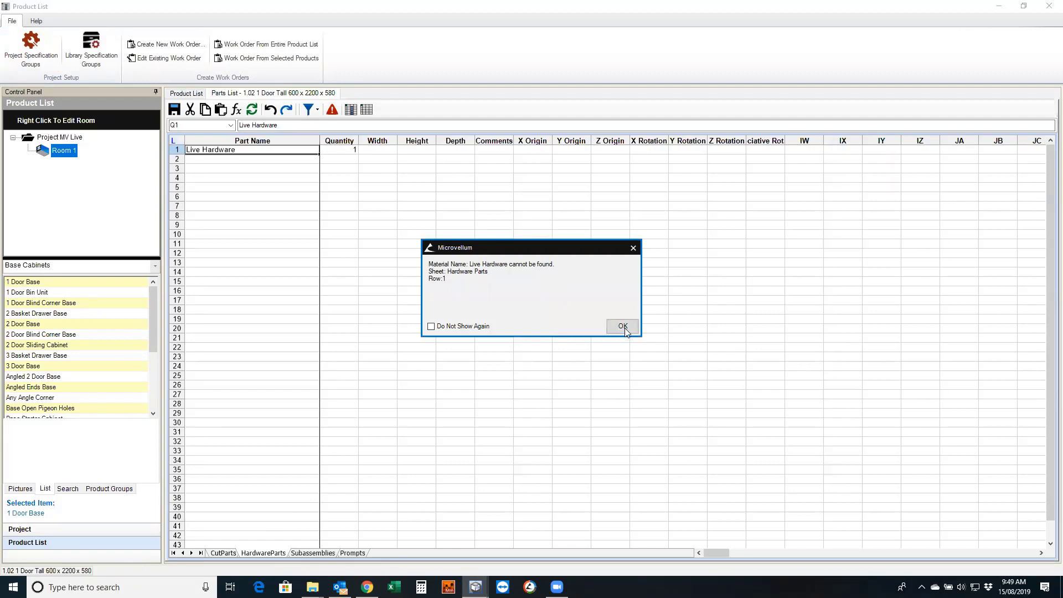
left_click(622, 325)
left_click(586, 318)
left_click(623, 318)
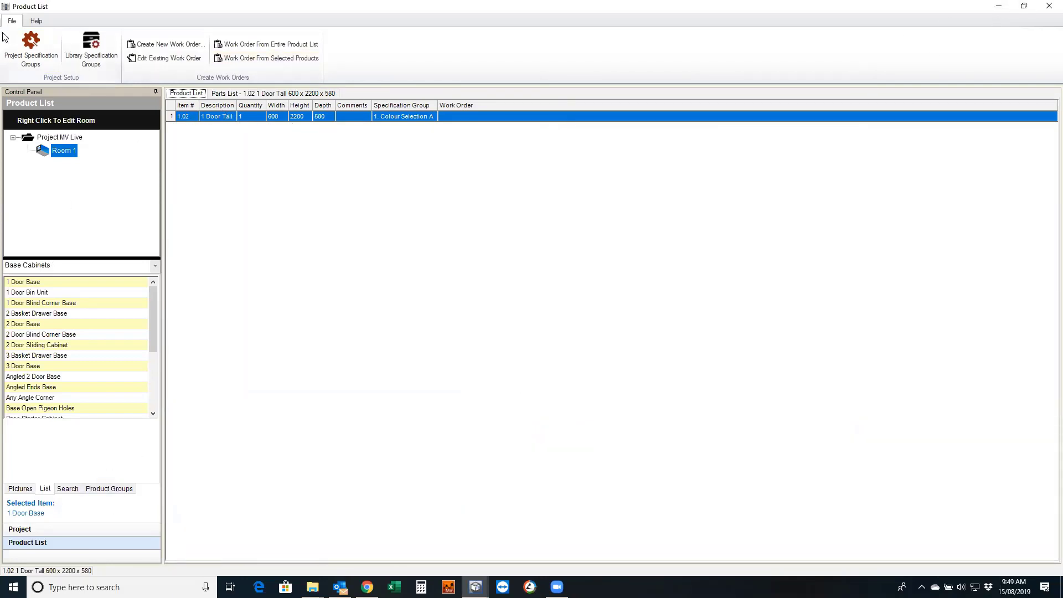
View Colour Selection A's global variables and recheck the _Project MV Live folder in its hardware library
left_click(34, 45)
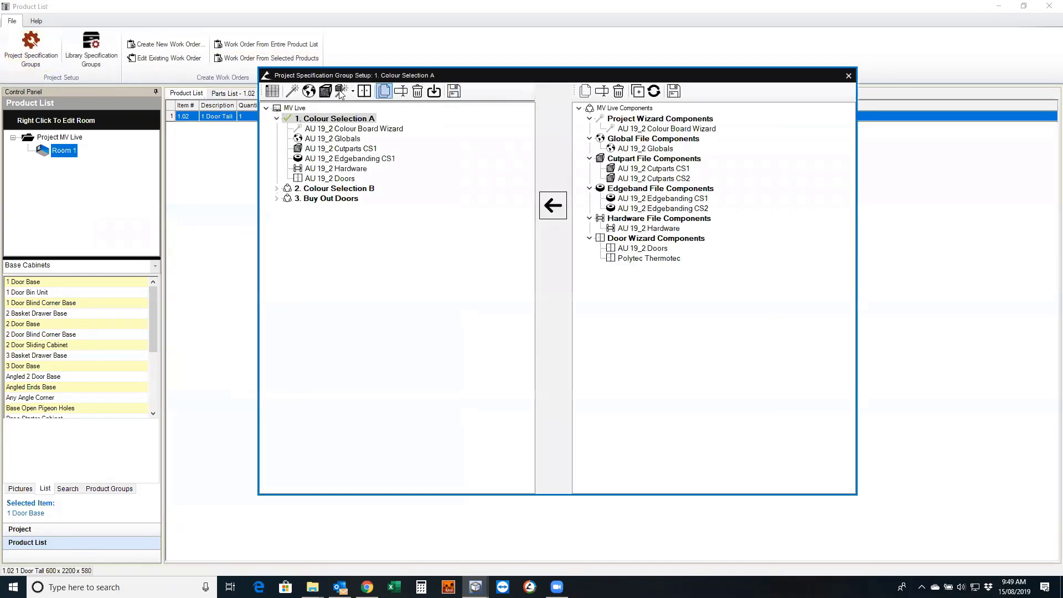
left_click(310, 93)
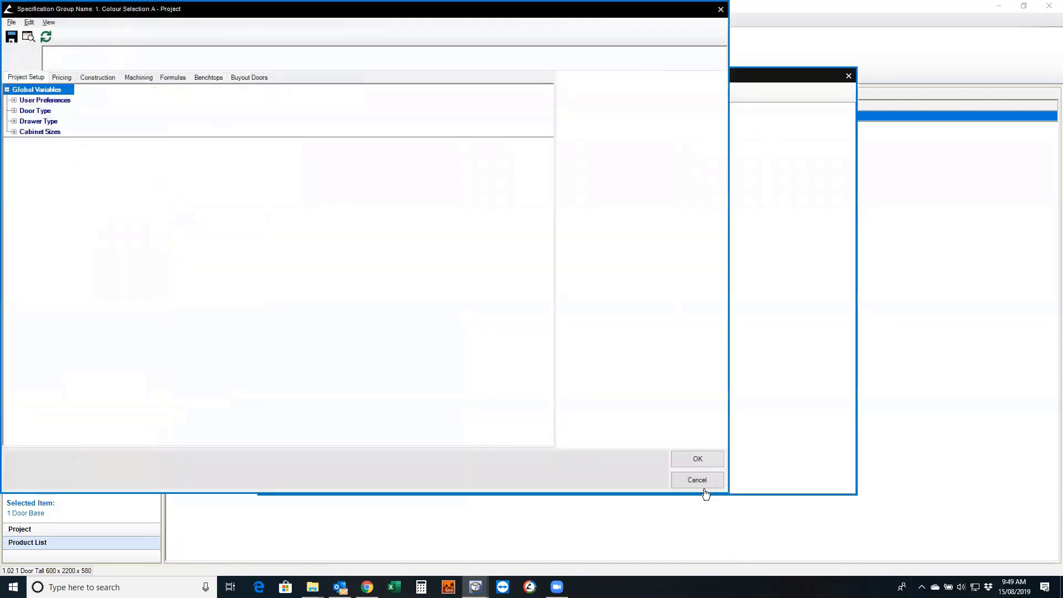
left_click(699, 481)
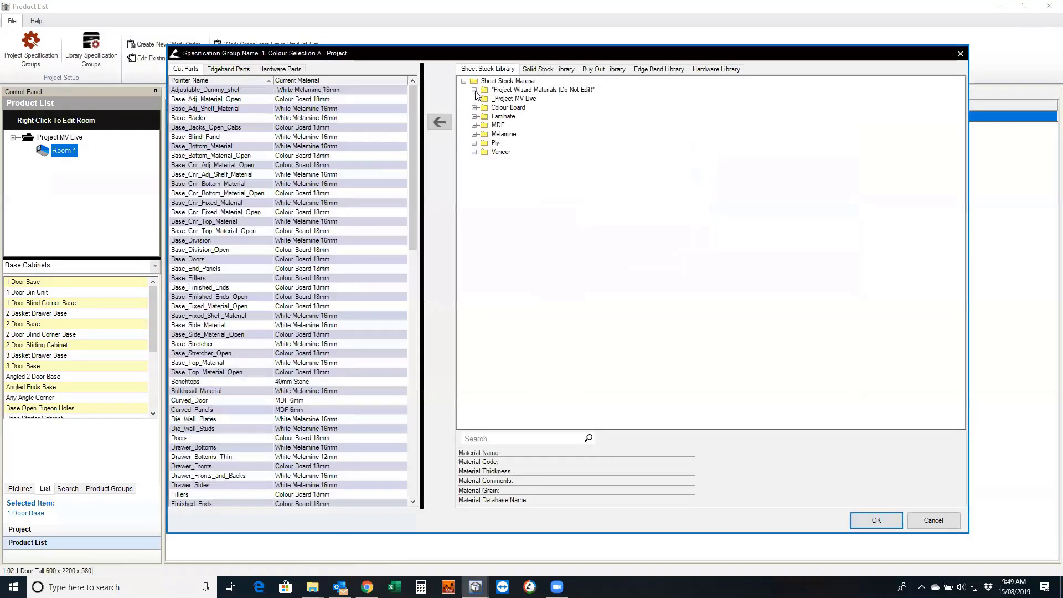
left_click(474, 90)
left_click(709, 71)
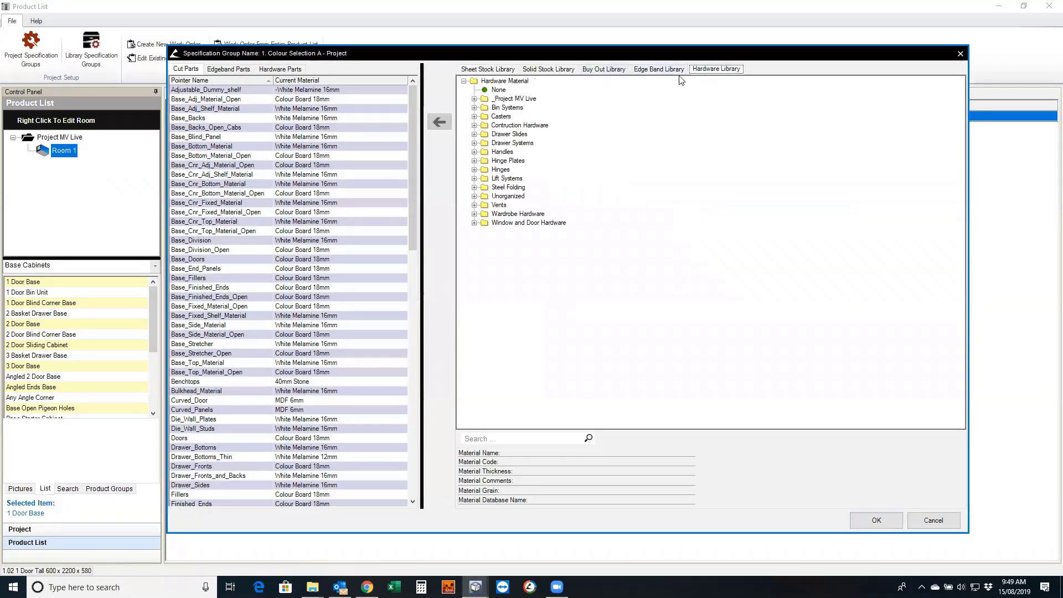
left_click(474, 99)
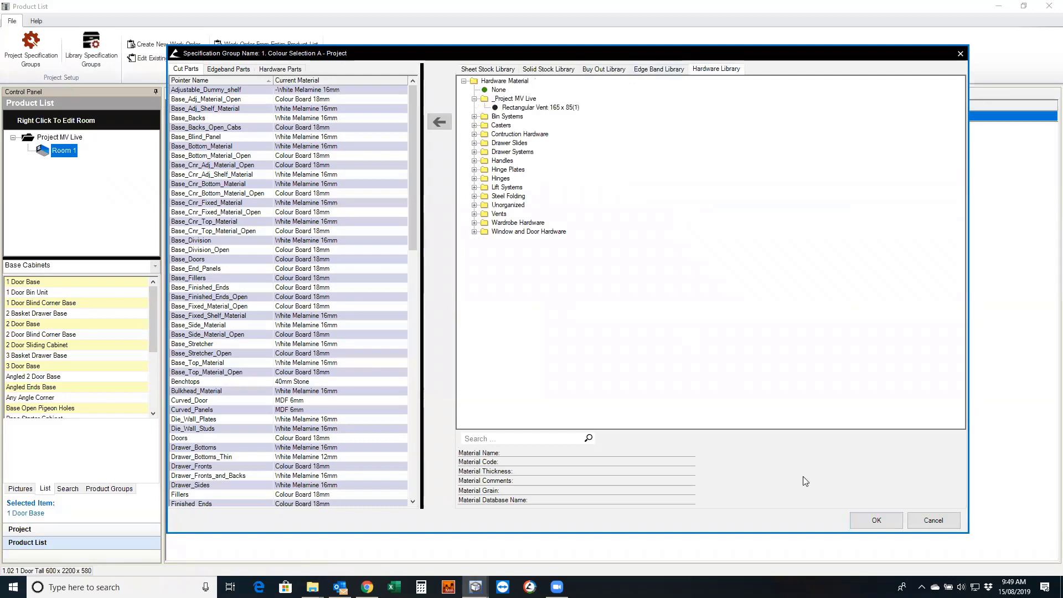
left_click(879, 521)
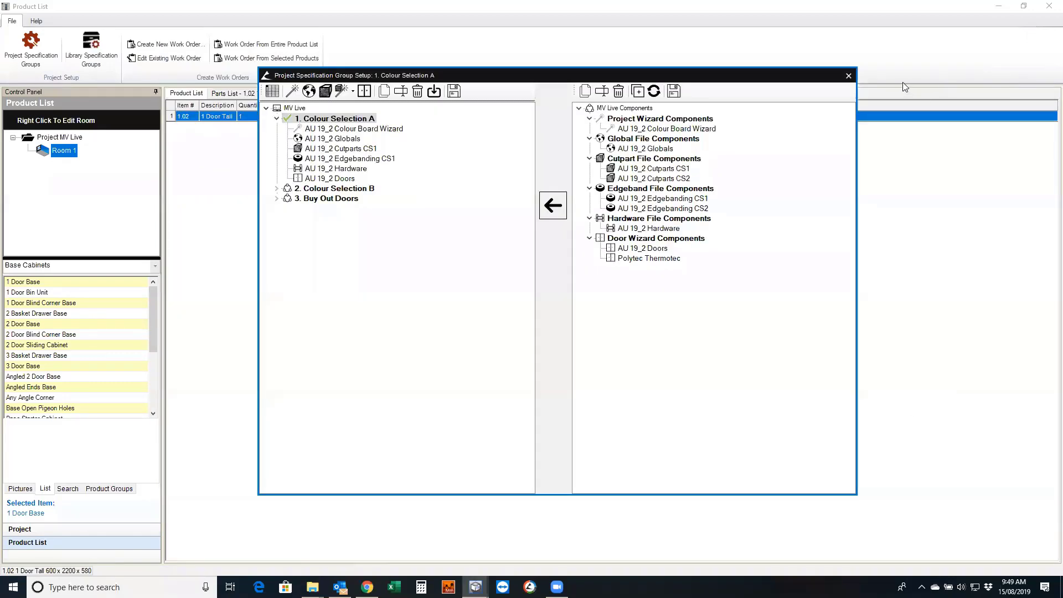
left_click(851, 78)
Return to the Room 1 drawing and redraw the 1 Door Tall cabinet in the top wall recess
left_click(1050, 6)
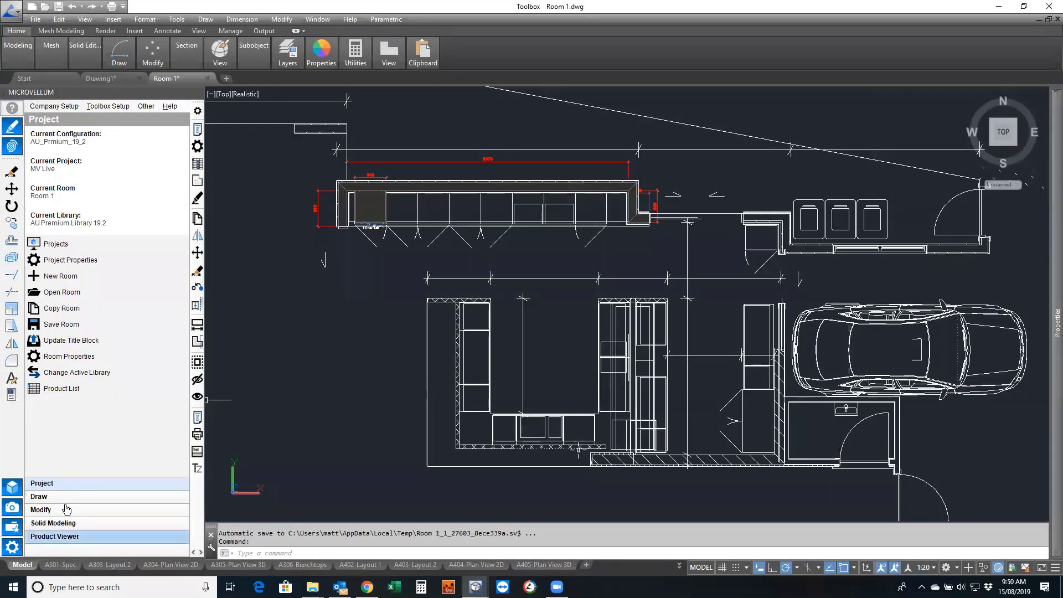
left_click(52, 497)
left_click(71, 541)
right_click(62, 149)
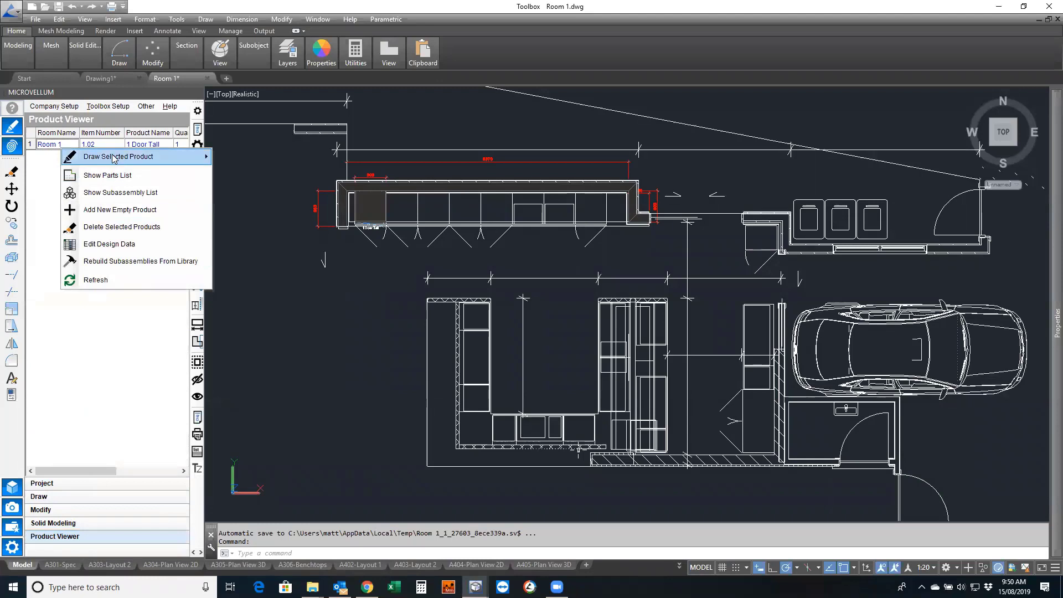
mouse_move(113, 158)
left_click(299, 243)
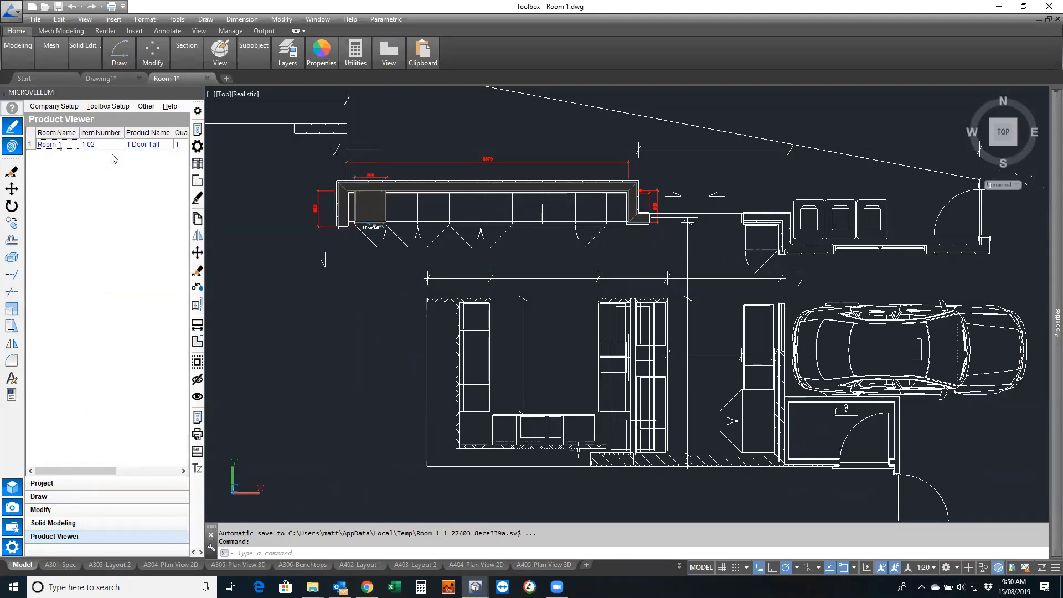
left_click(364, 221)
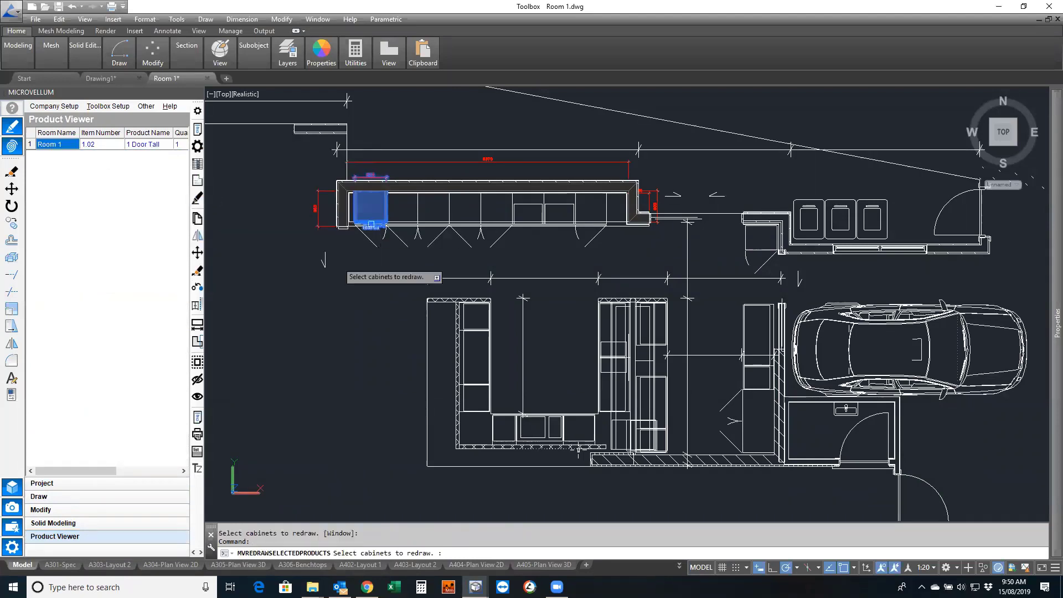
key("Return")
left_click(778, 224)
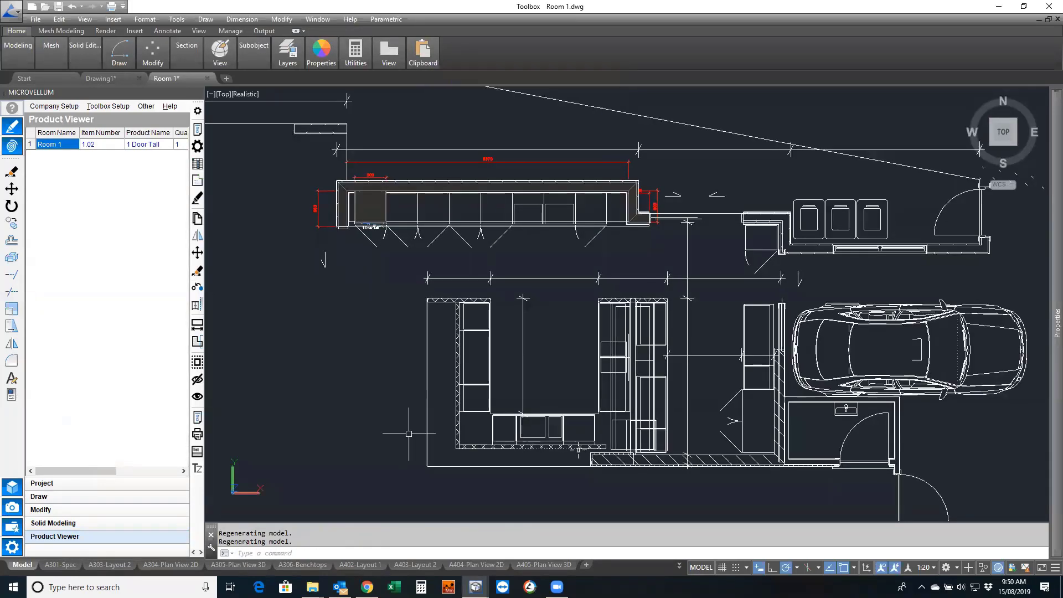
Reopen the project's product list and open its project specification group setup
left_click(101, 108)
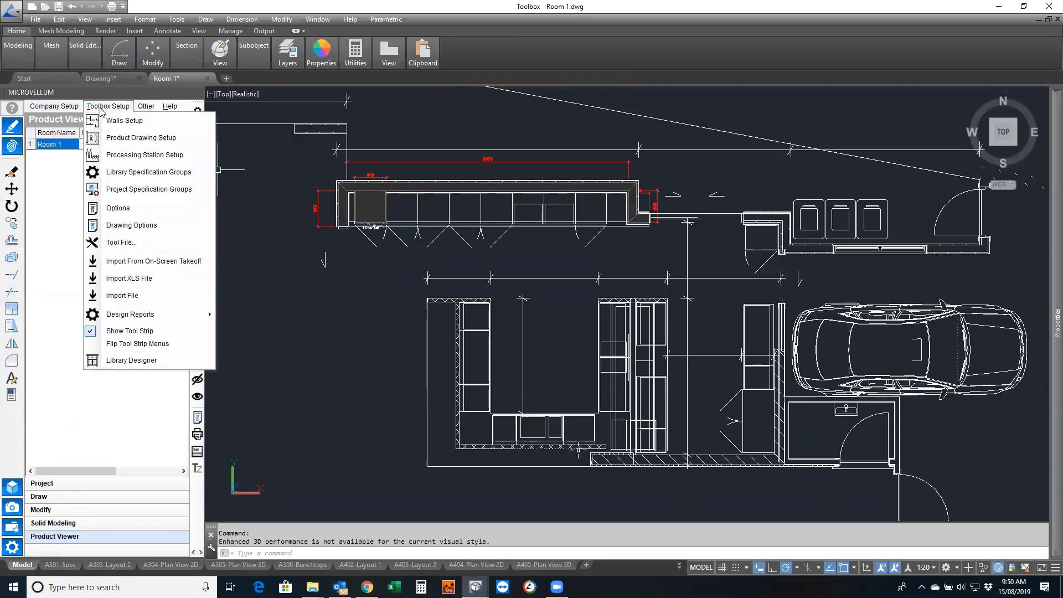
left_click(135, 186)
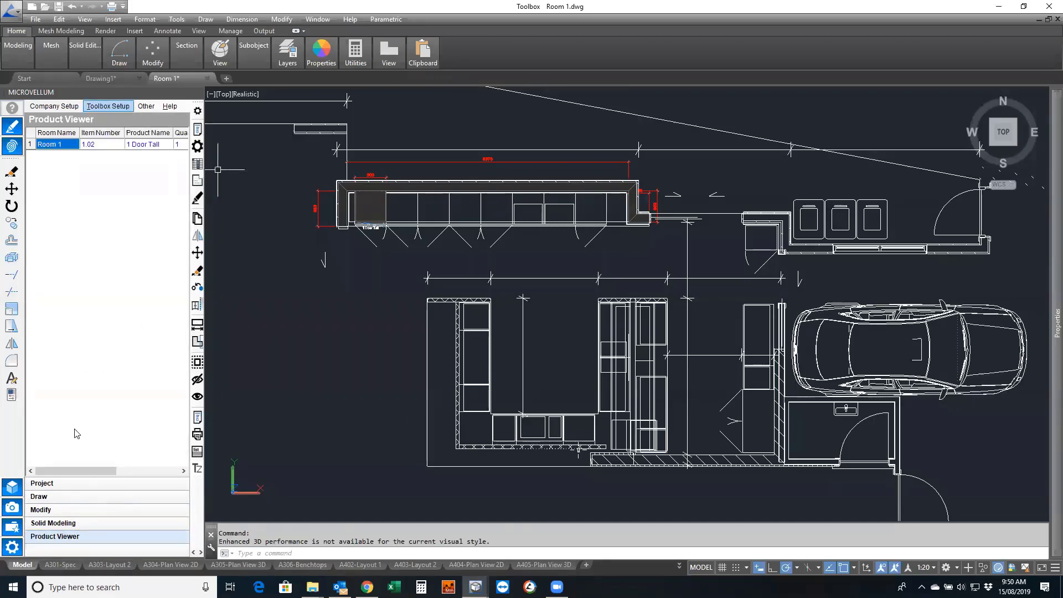
left_click(76, 484)
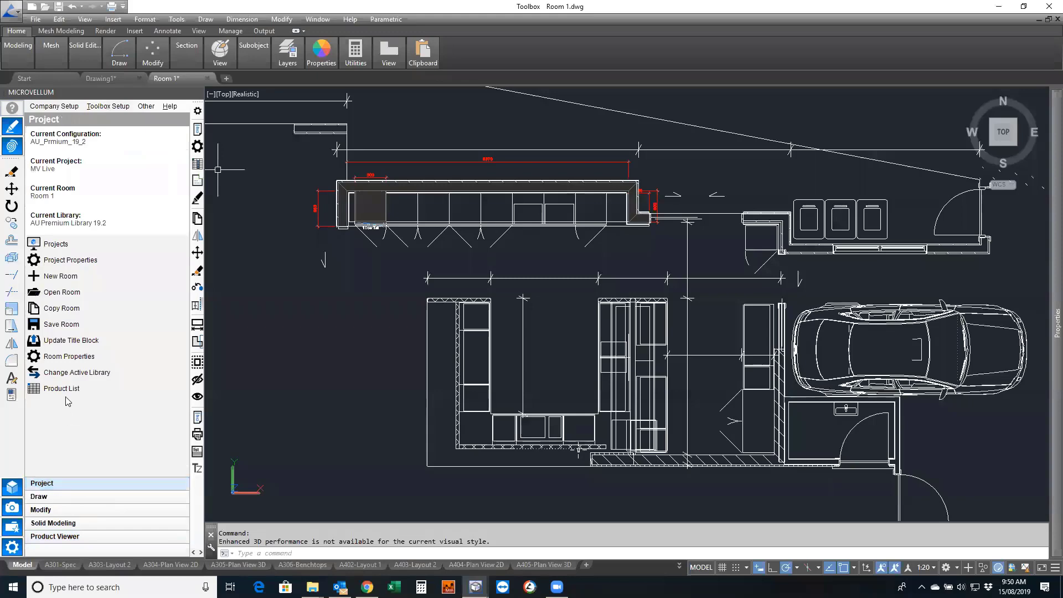
left_click(63, 389)
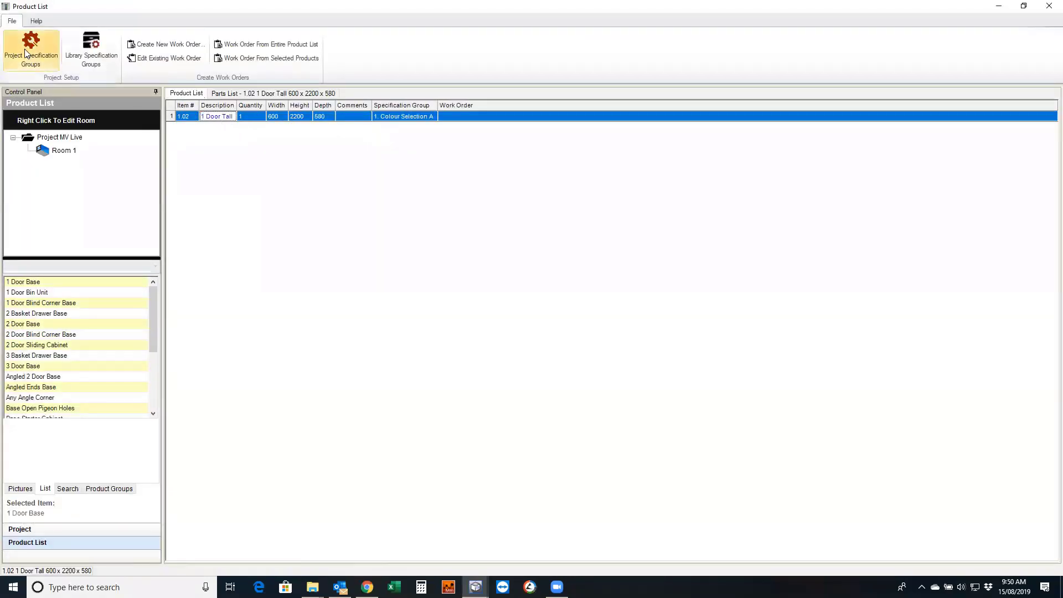
left_click(24, 49)
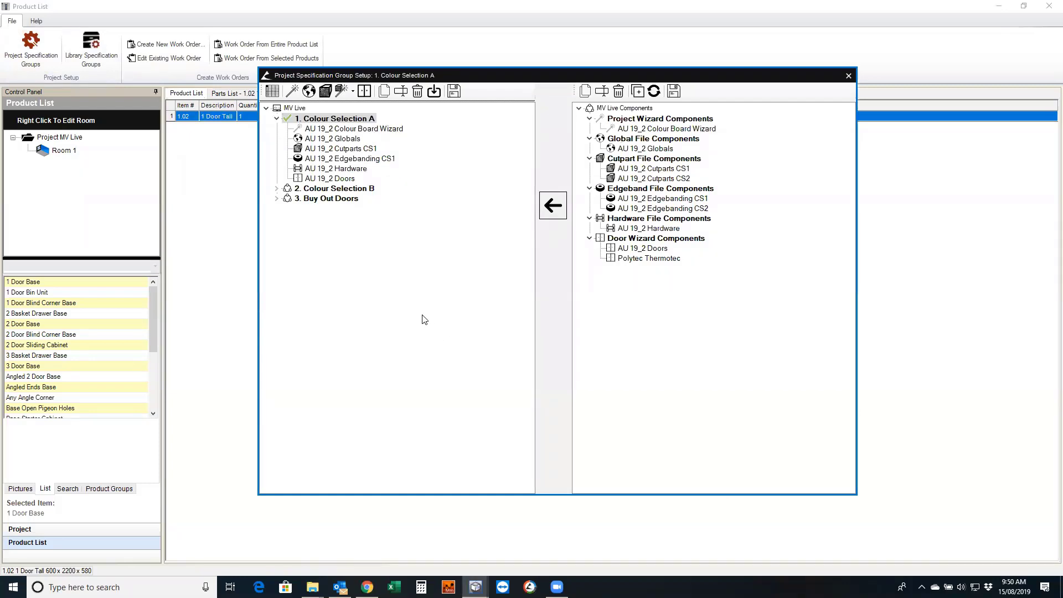
Open Colour Selection A's hardware library and select Live Hardware in the _Project MV Live folder
left_click(326, 92)
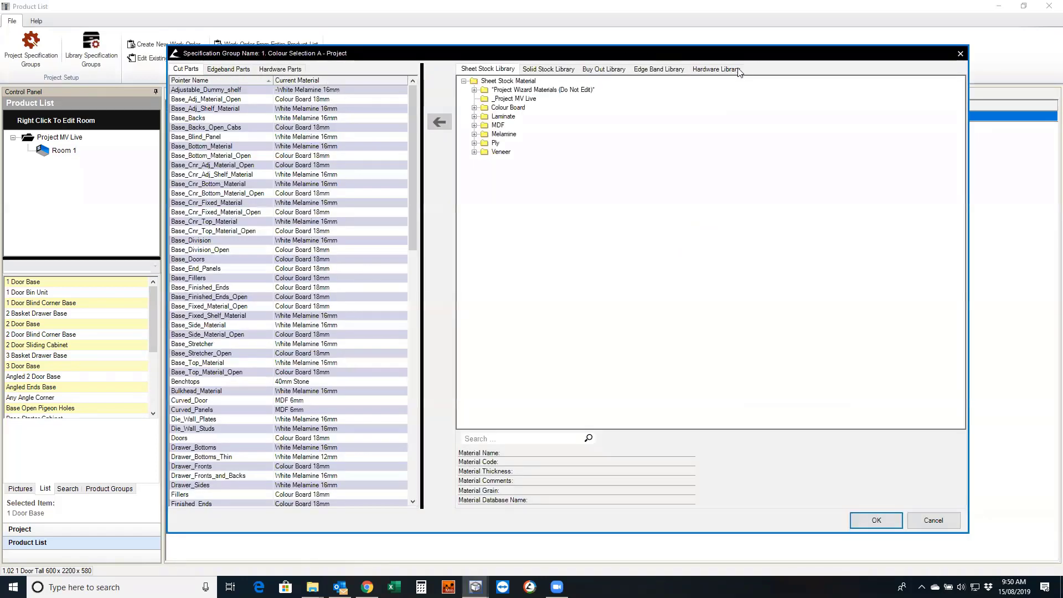
left_click(474, 98)
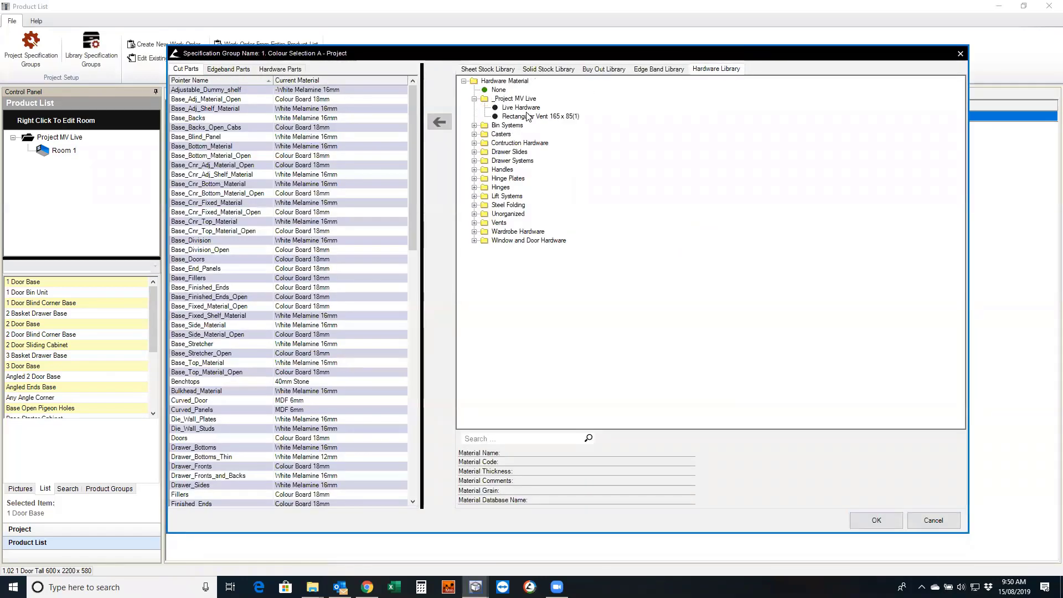
left_click(522, 107)
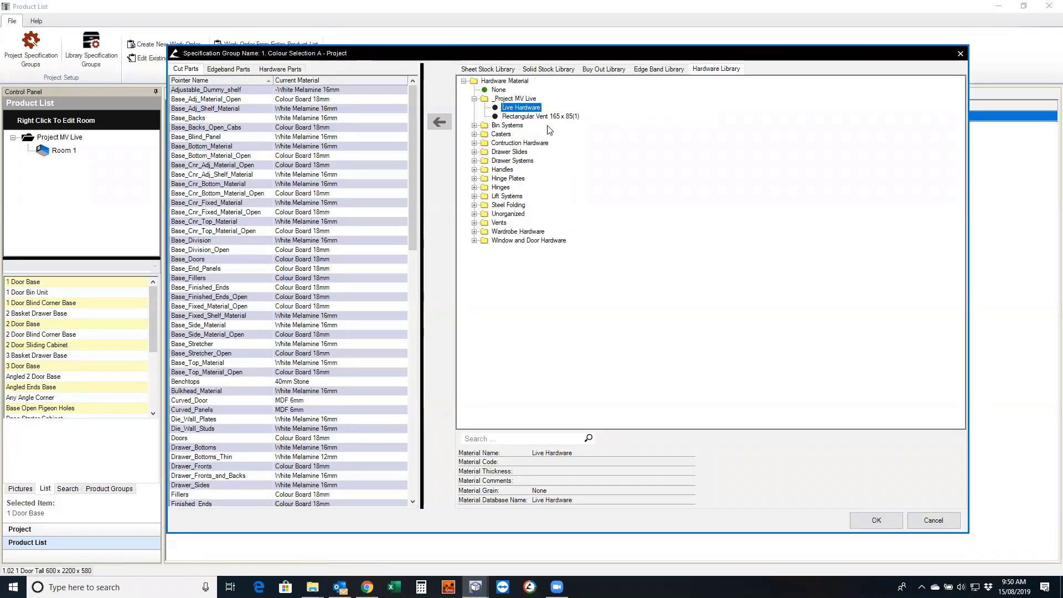
Edit the Live Hardware material and set its estimate price to 120
right_click(521, 108)
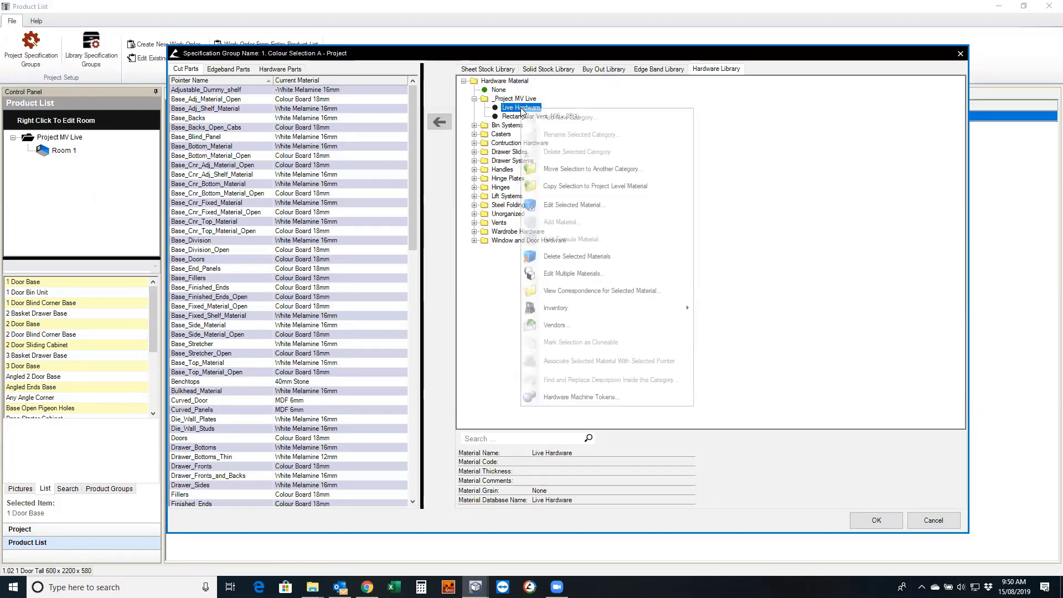
left_click(514, 108)
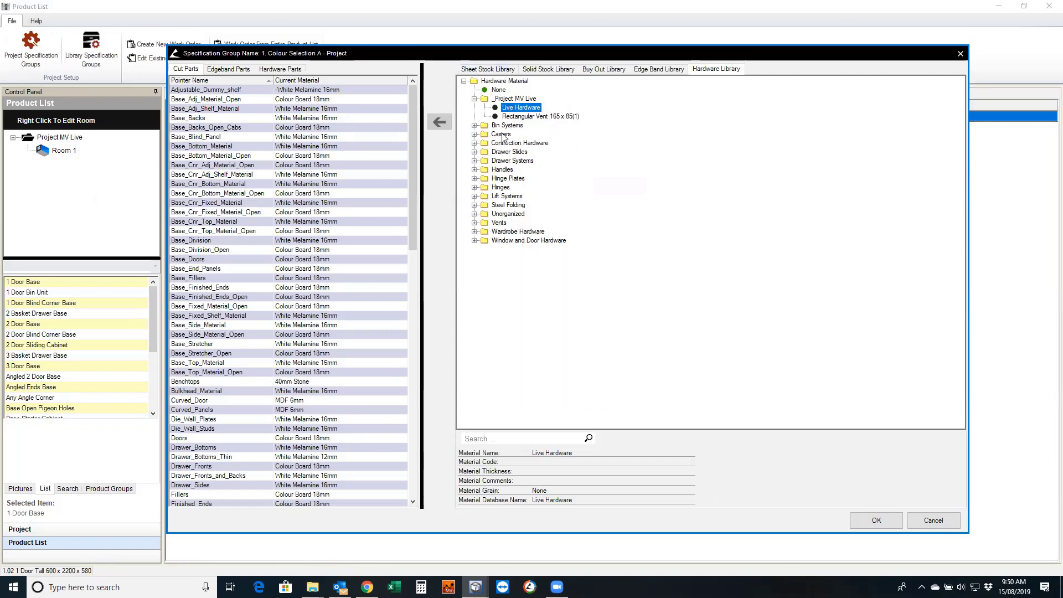
left_click(518, 115)
left_click(522, 109)
right_click(520, 108)
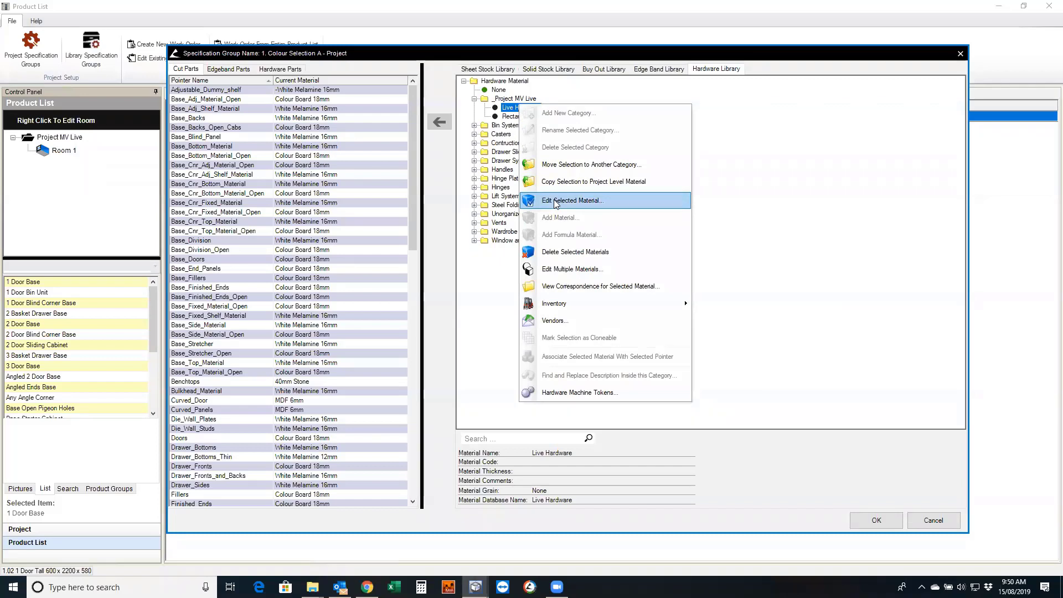
left_click(577, 201)
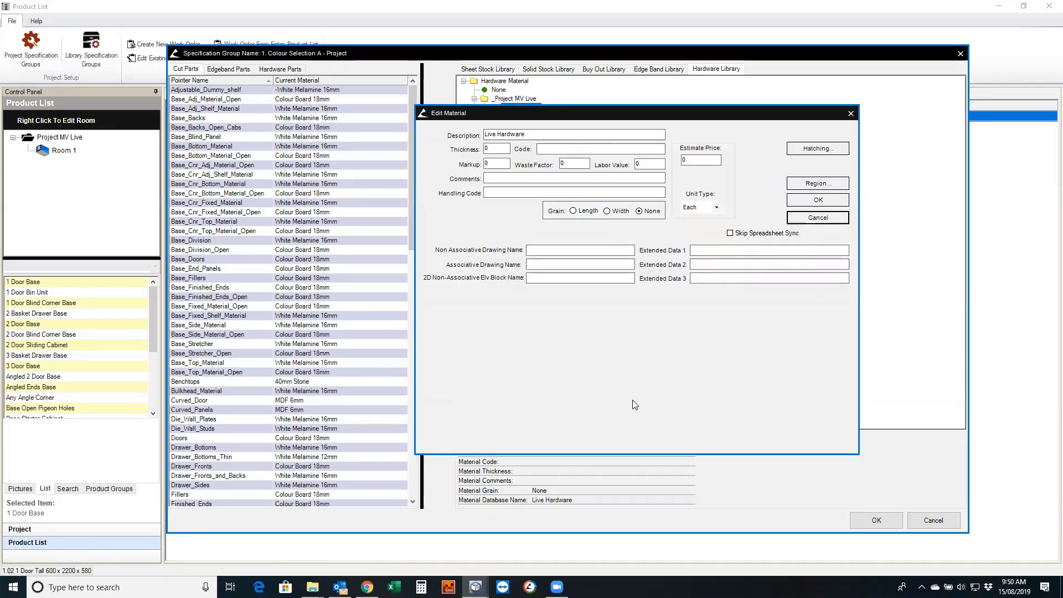
double_click(699, 161)
left_click(809, 203)
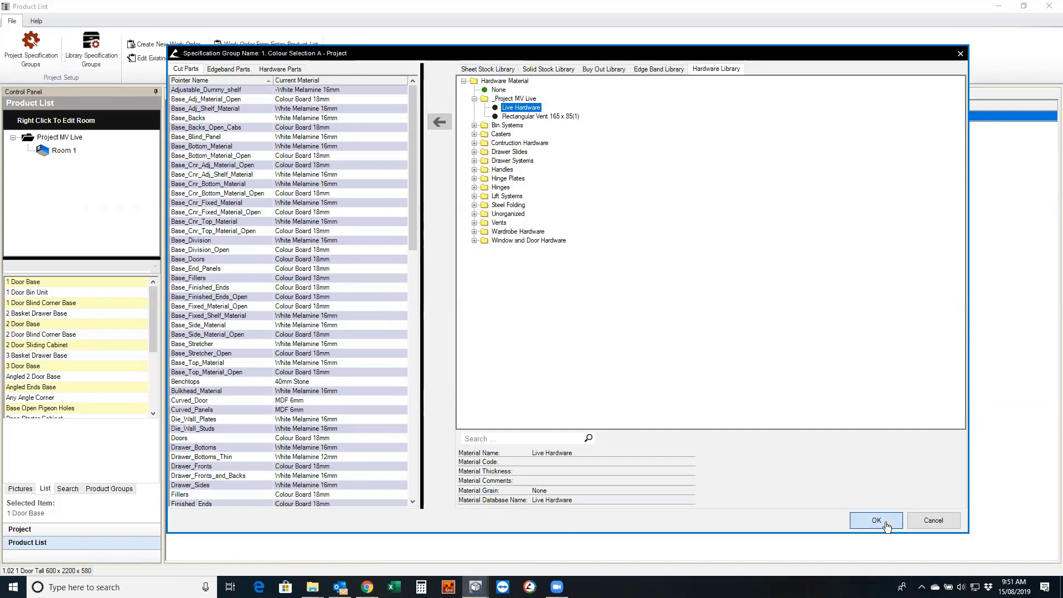
Add a material described as Hardware 2 to the _Project MV Live hardware folder with an estimate price of 145
left_click(519, 100)
right_click(519, 102)
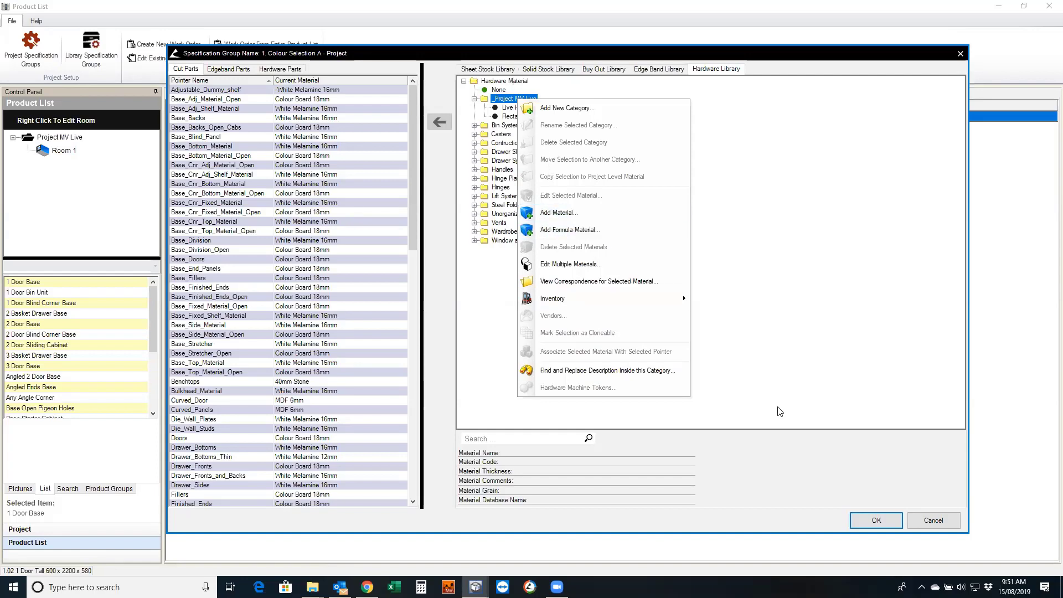
left_click(584, 219)
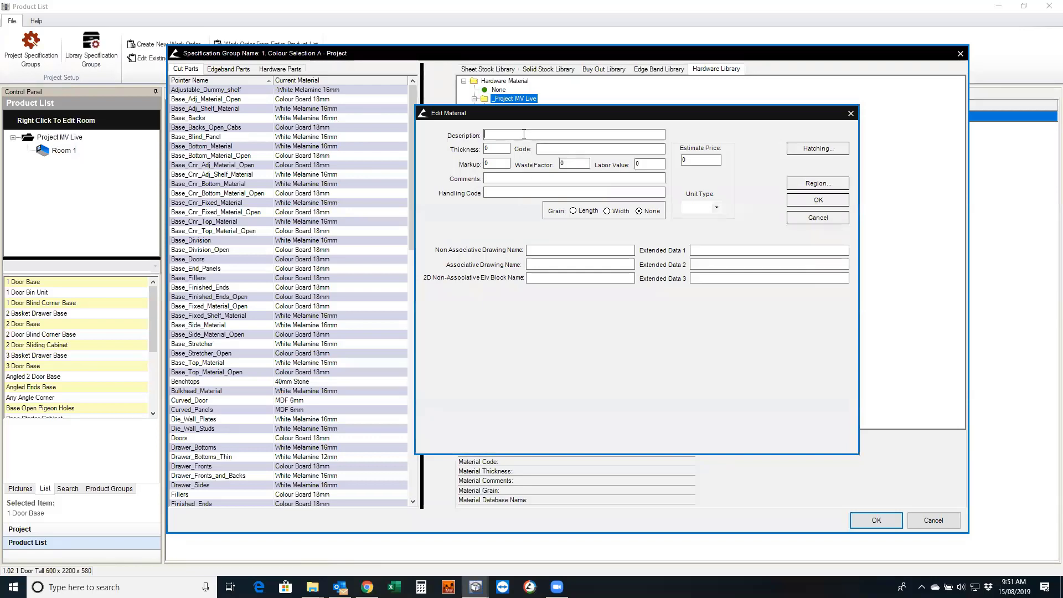
type("Hardware 2")
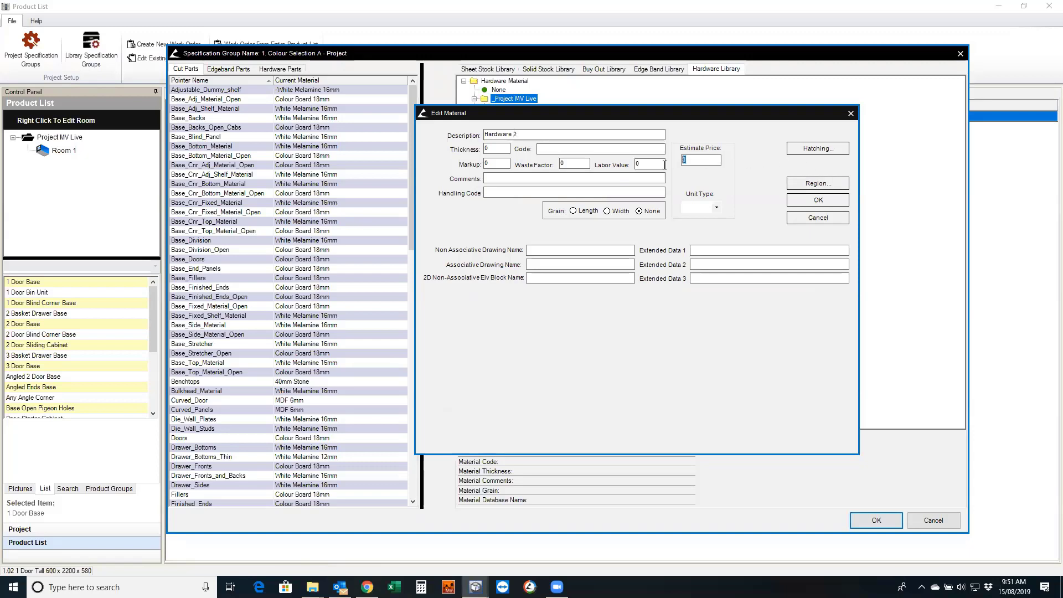
type("145")
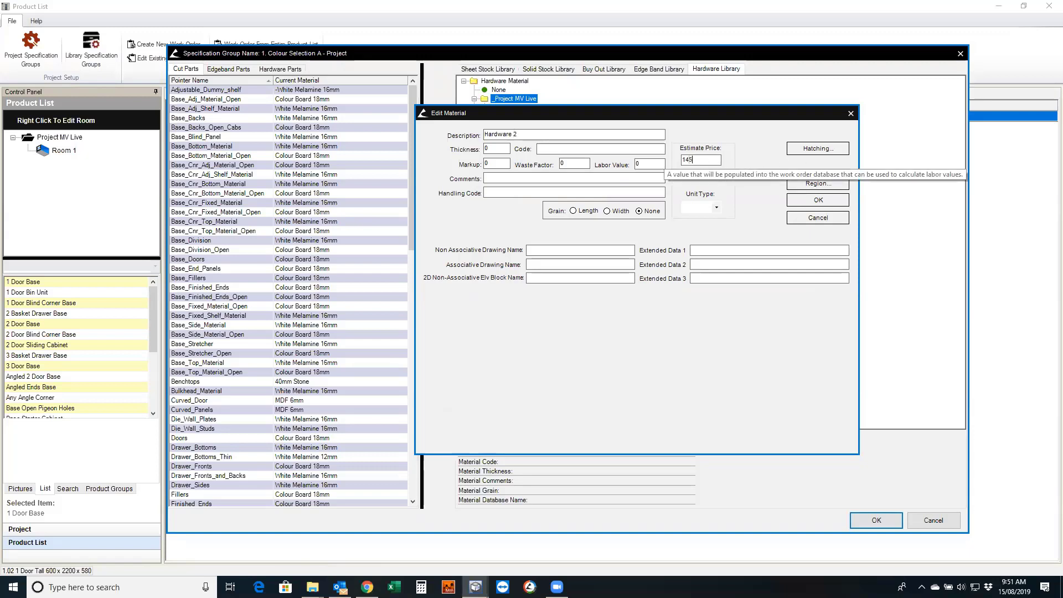
Set the Hardware 2 material's labor value to 60, choose its unit type, and save it with the specification group
left_click_drag(648, 165, 575, 171)
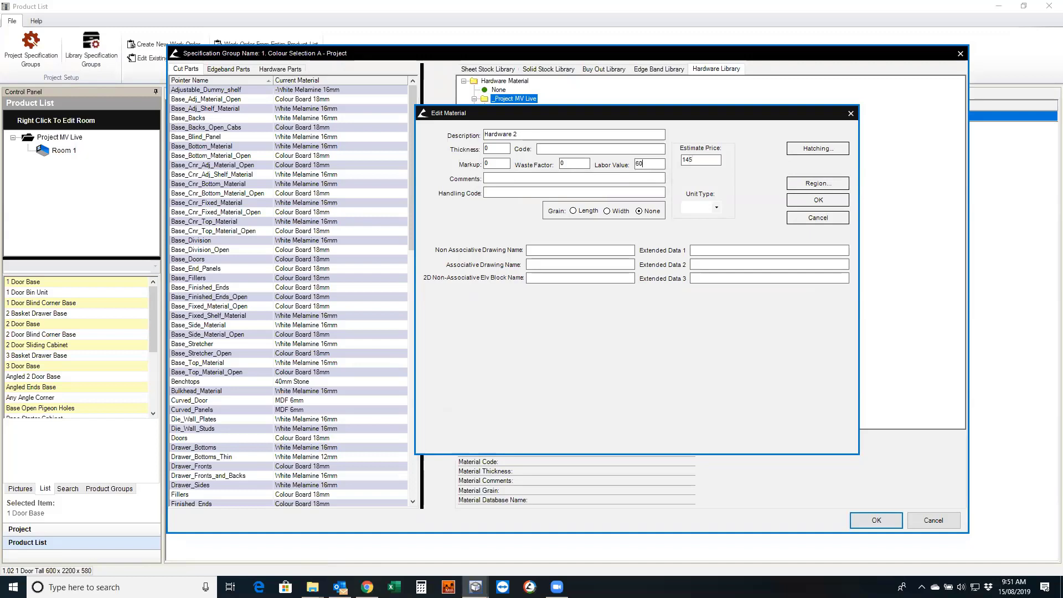
left_click(716, 208)
left_click(701, 218)
left_click(819, 200)
left_click(512, 125)
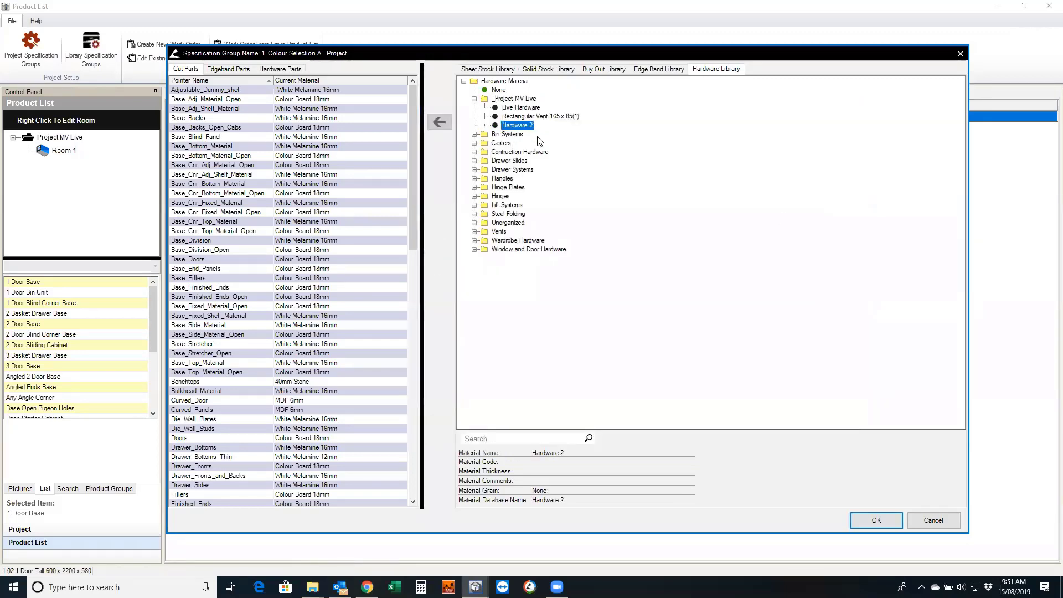
left_click(893, 517)
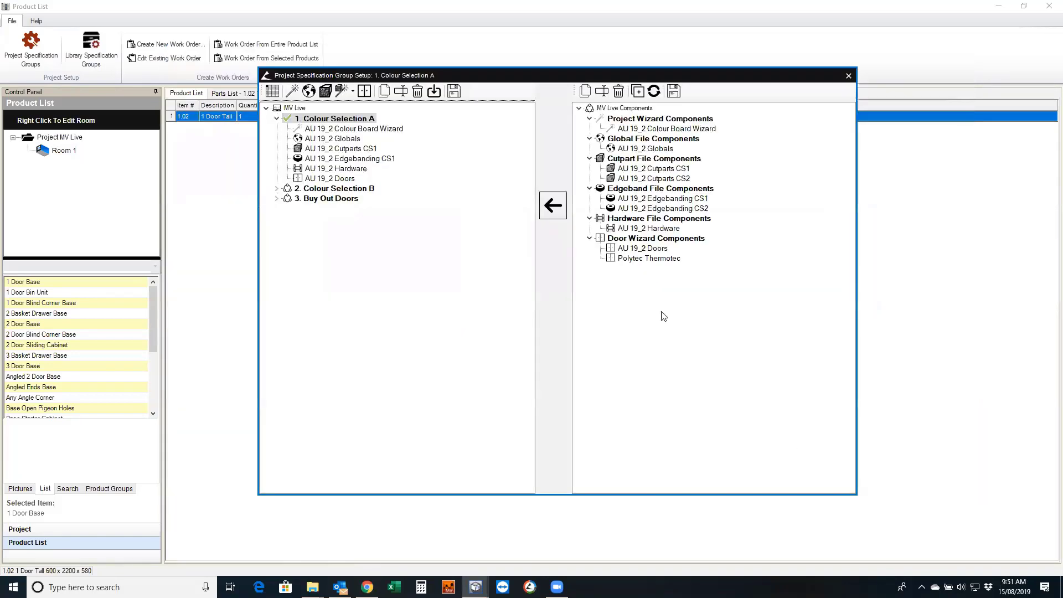
left_click(849, 76)
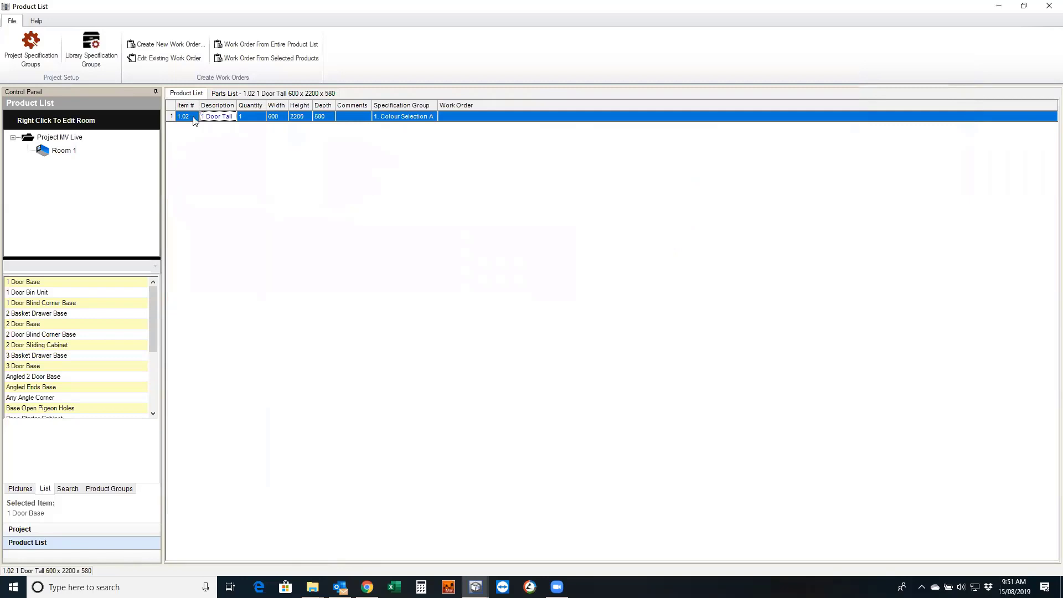
Open the hardware selection list for the empty second row of the 1 Door Tall cabinet's hardware parts
left_click(236, 94)
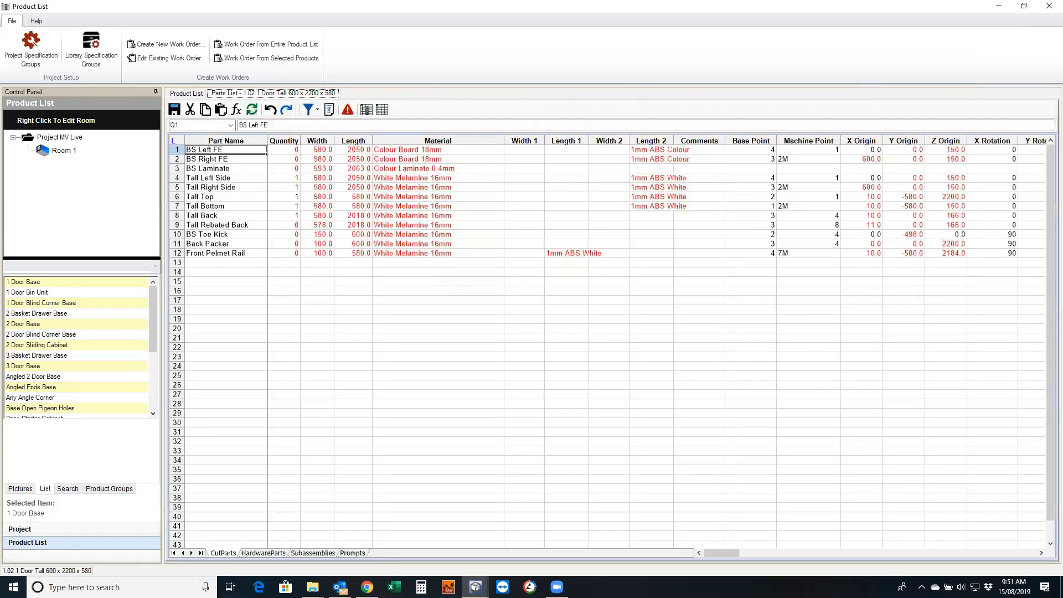
left_click(263, 553)
left_click(209, 162)
right_click(211, 161)
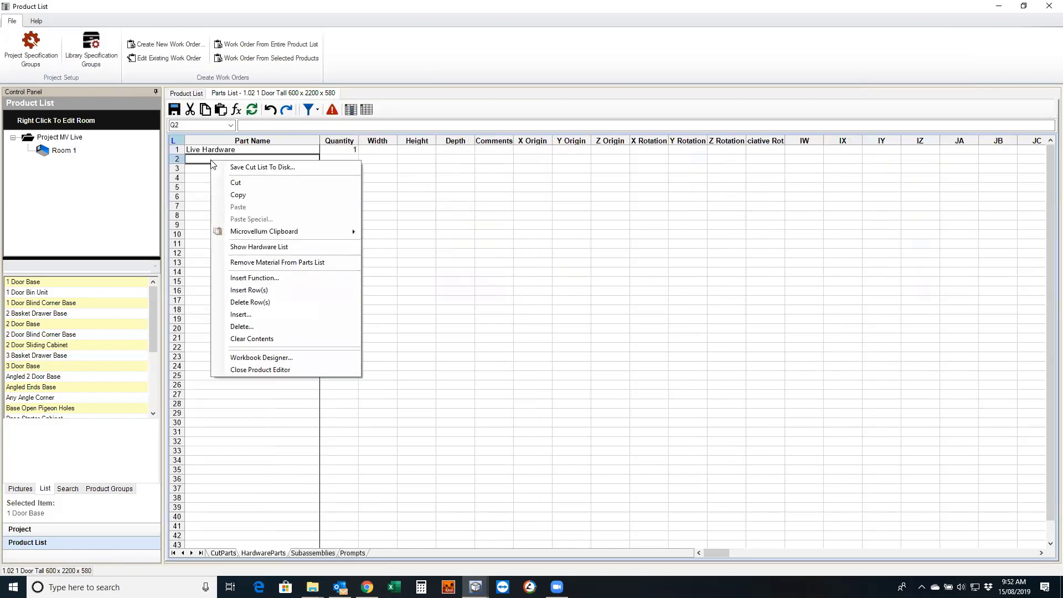
left_click(249, 249)
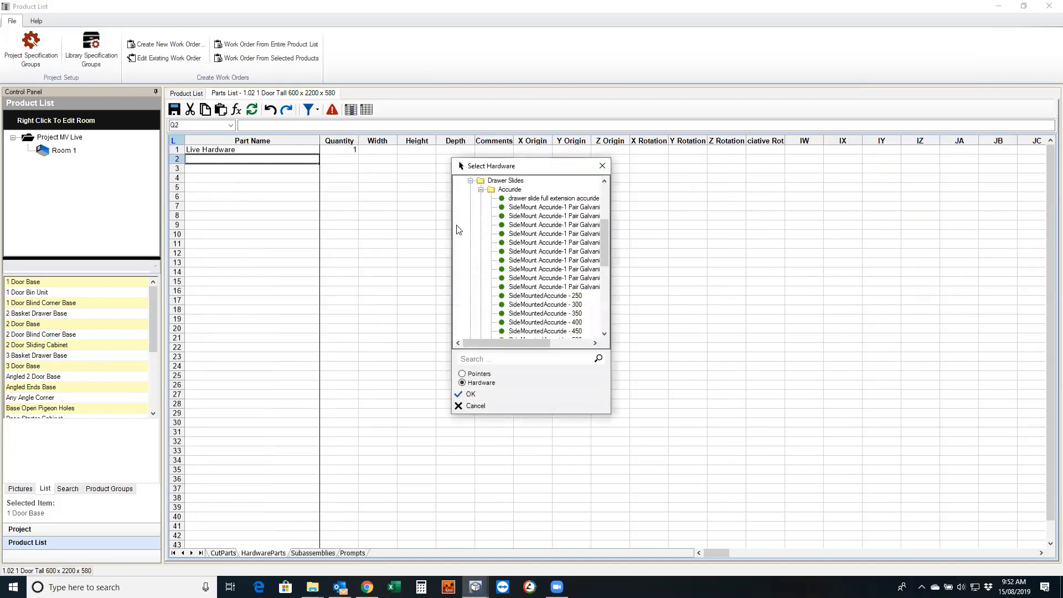
Insert Hardware 2 from the _Project MV Live folder into the second hardware parts row
left_click(481, 189)
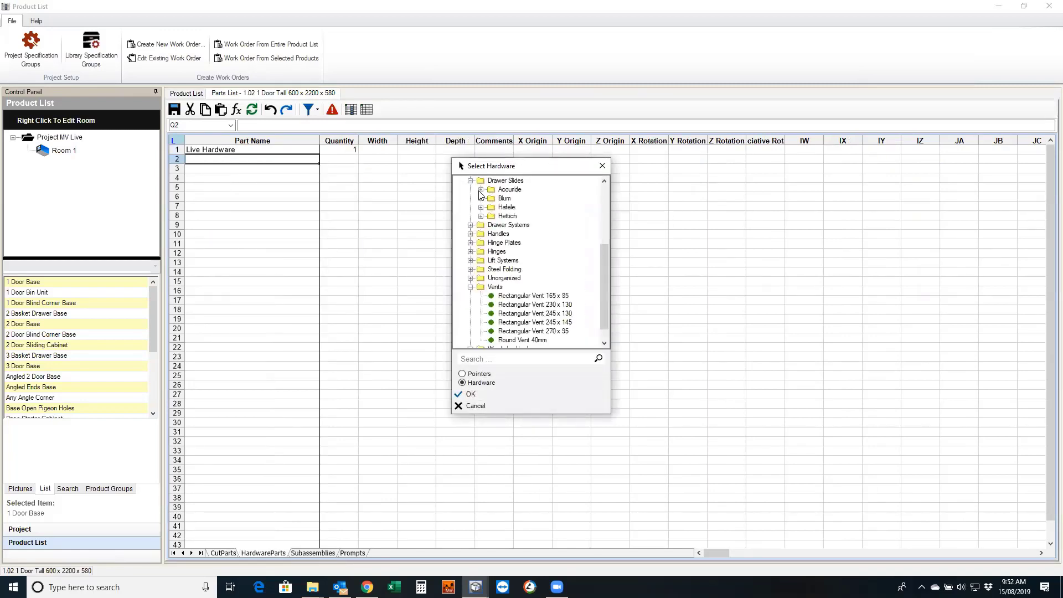
left_click(471, 287)
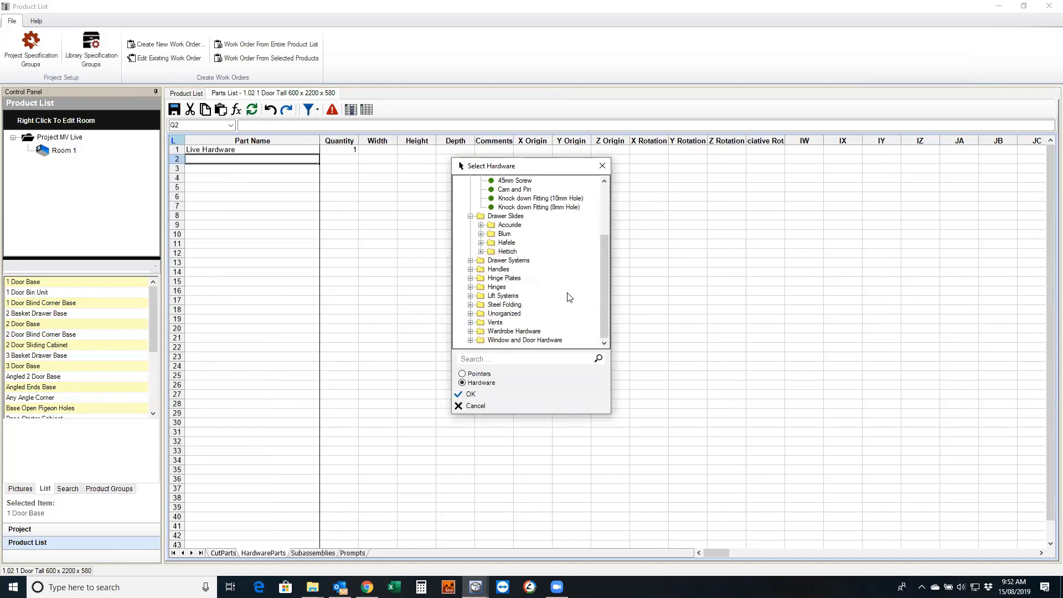
left_click_drag(606, 300, 597, 217)
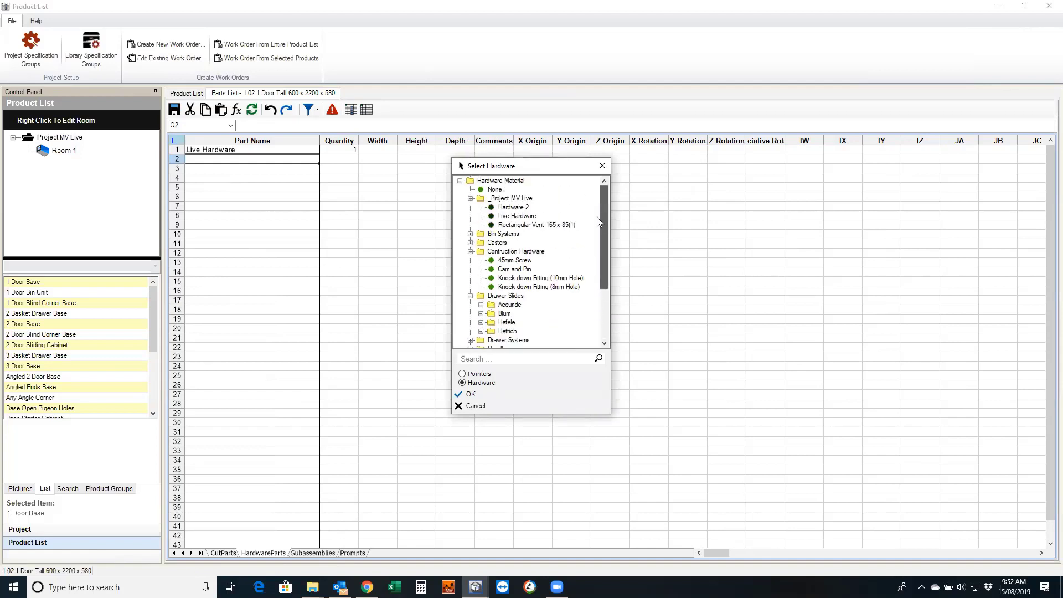
left_click(515, 208)
left_click(475, 394)
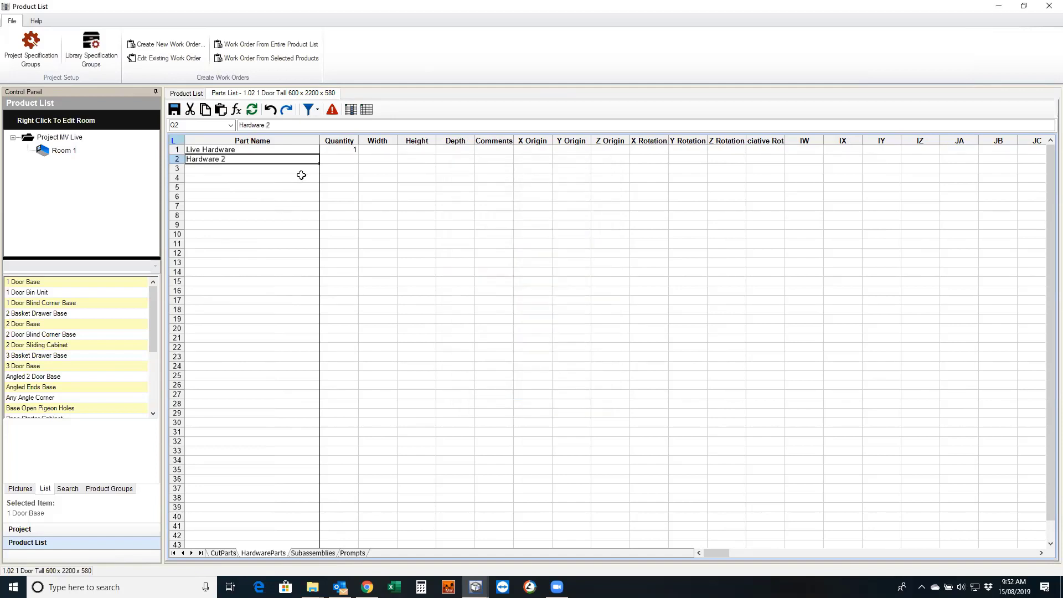
Set the Hardware 2 part's quantity to 2 and save the modified 1 Door Tall product, returning to the product list
type("2")
left_click(334, 216)
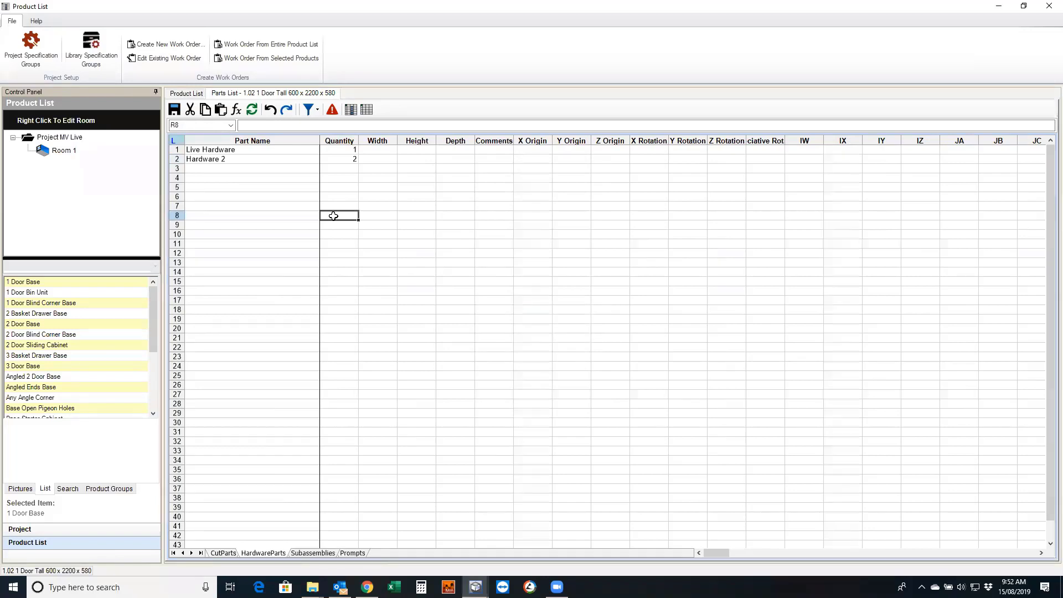
left_click(189, 96)
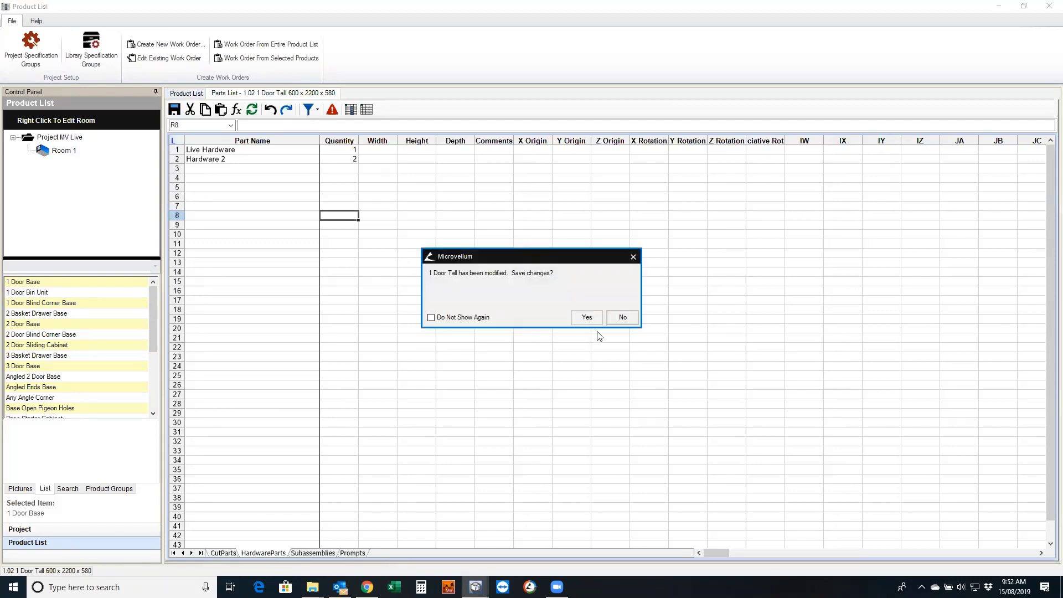
left_click(586, 318)
left_click(621, 318)
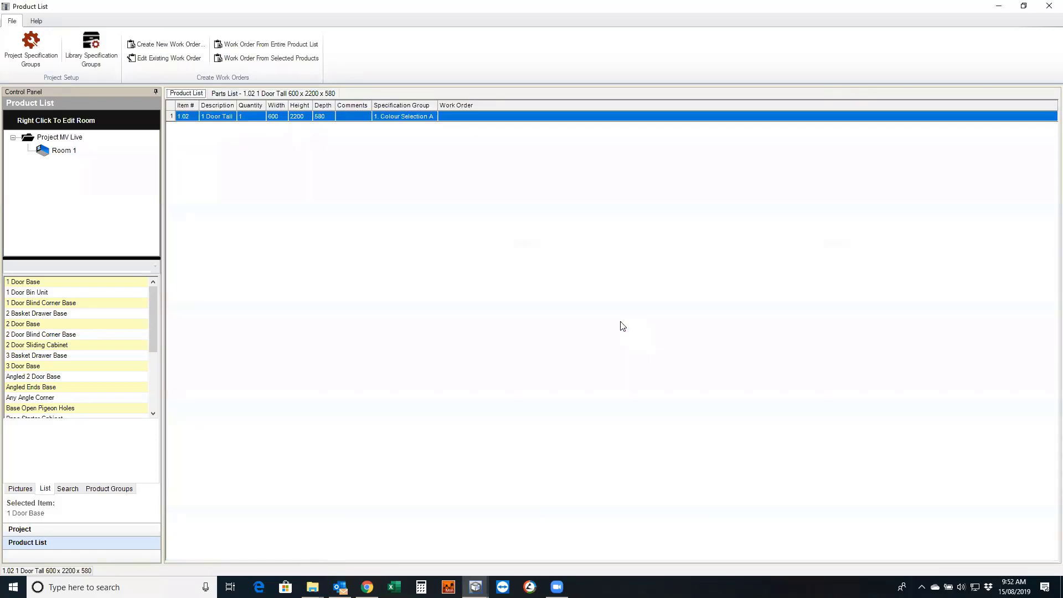
Process a work order from the selected 1 Door Tall product and open it in the Processing Center
left_click(263, 58)
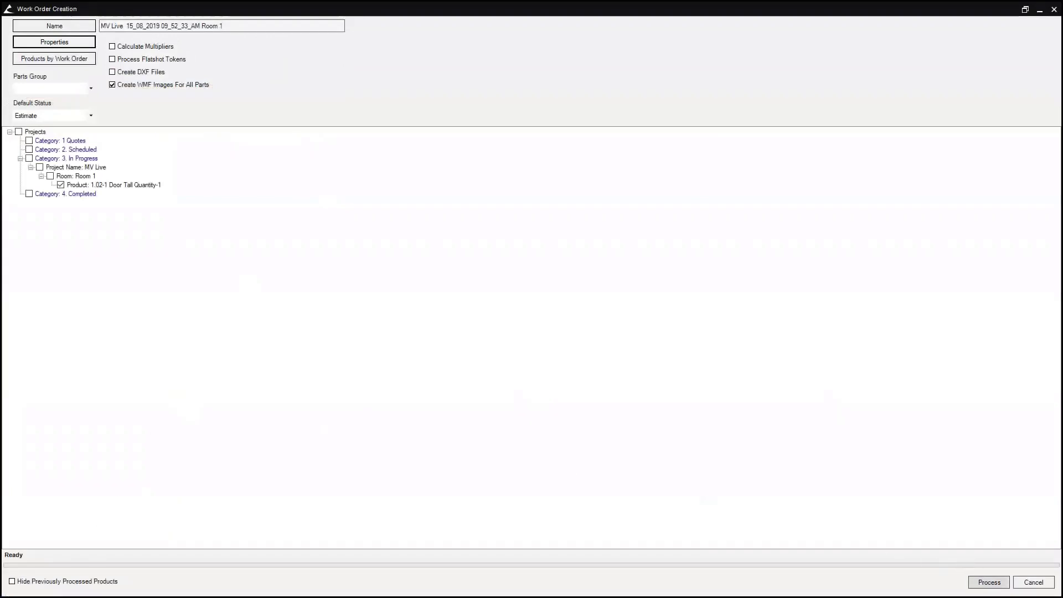
left_click(990, 582)
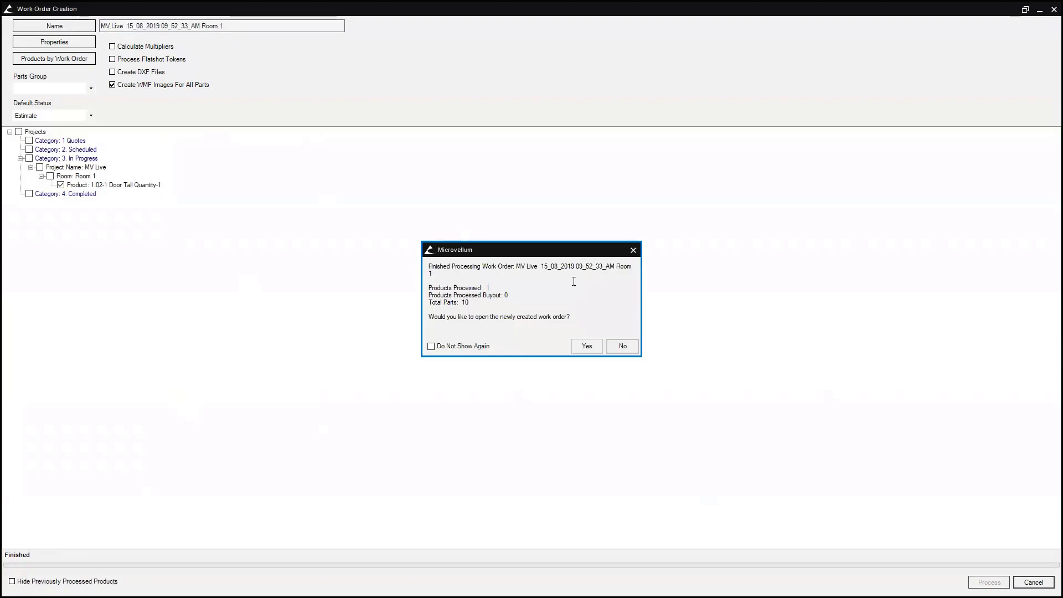
left_click(587, 346)
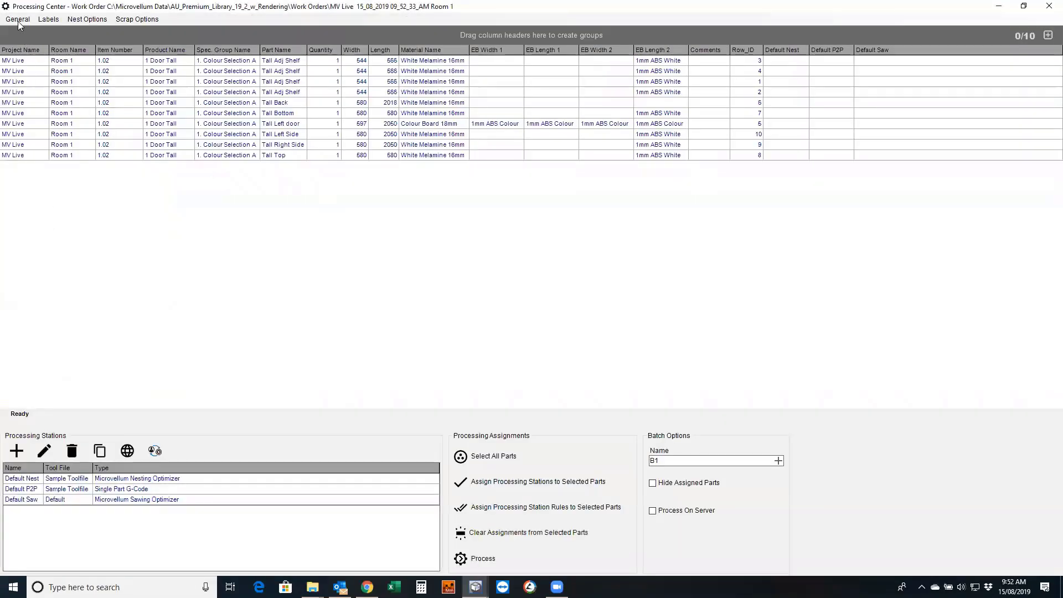
Preview the work order's MV Cost Report and examine its sheet stock, edgeband and hardware costs
left_click(18, 19)
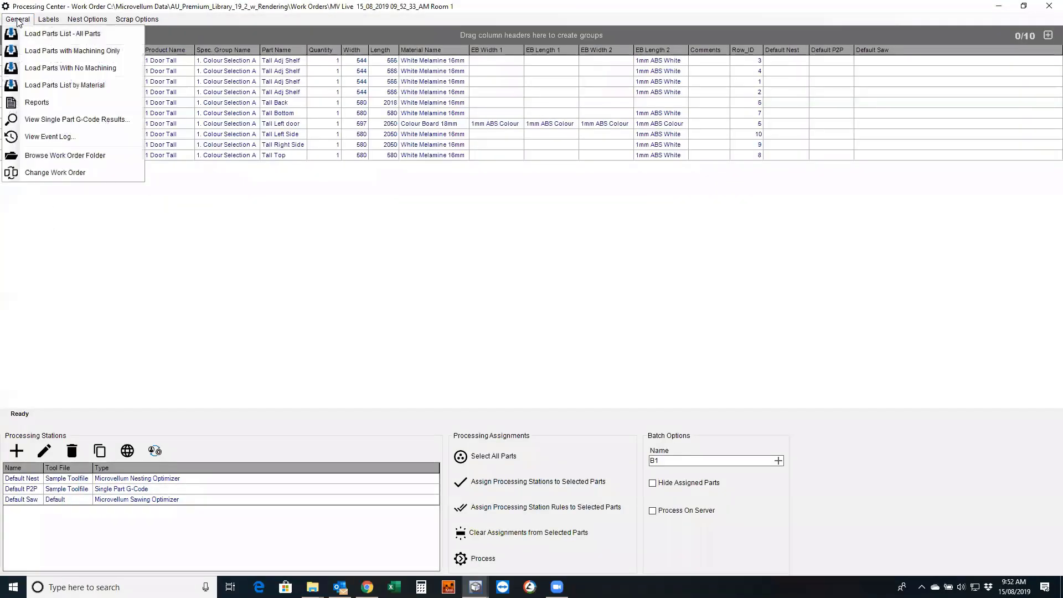
left_click(49, 102)
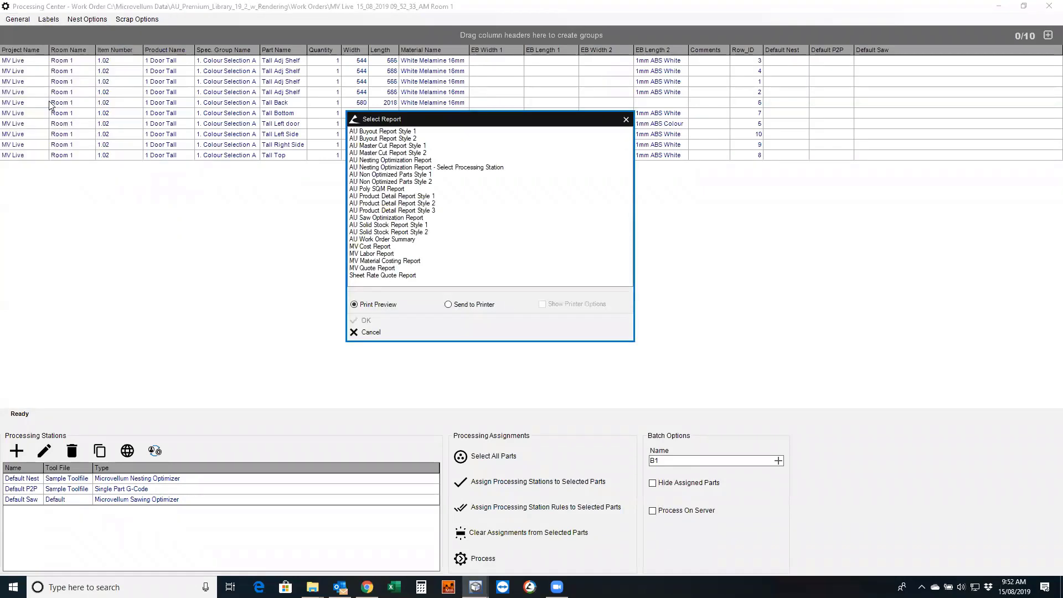
left_click(388, 269)
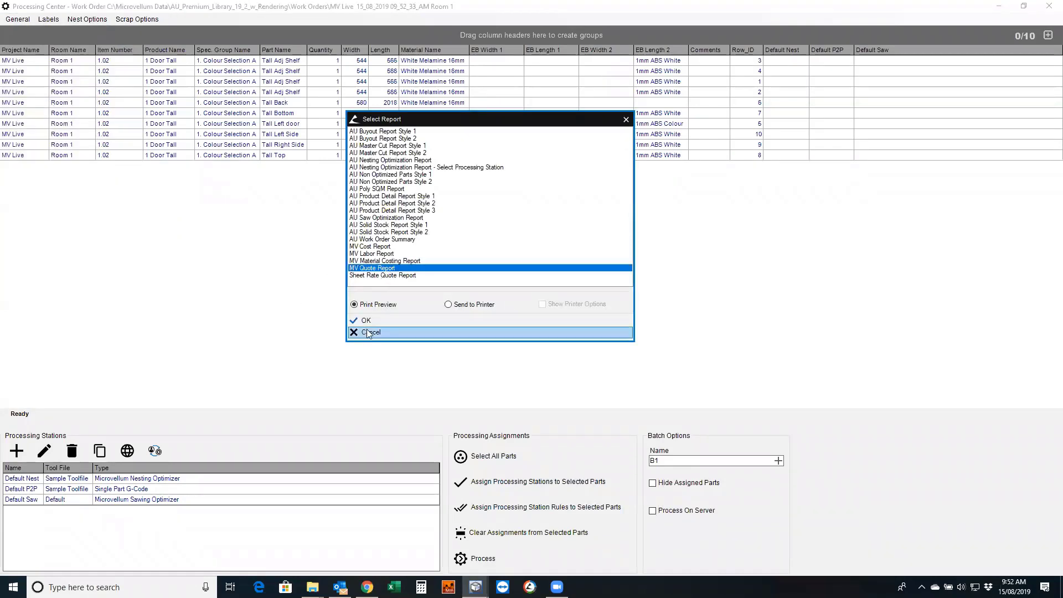
left_click(382, 253)
left_click(382, 247)
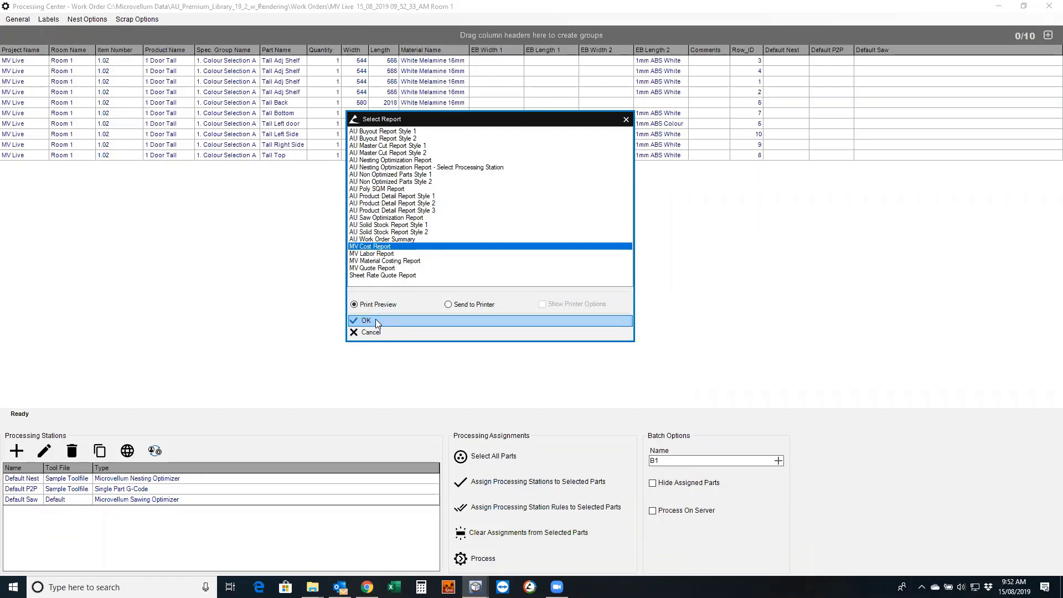
left_click(376, 319)
scroll(366, 261, "down", 2)
scroll(367, 262, "down", 2)
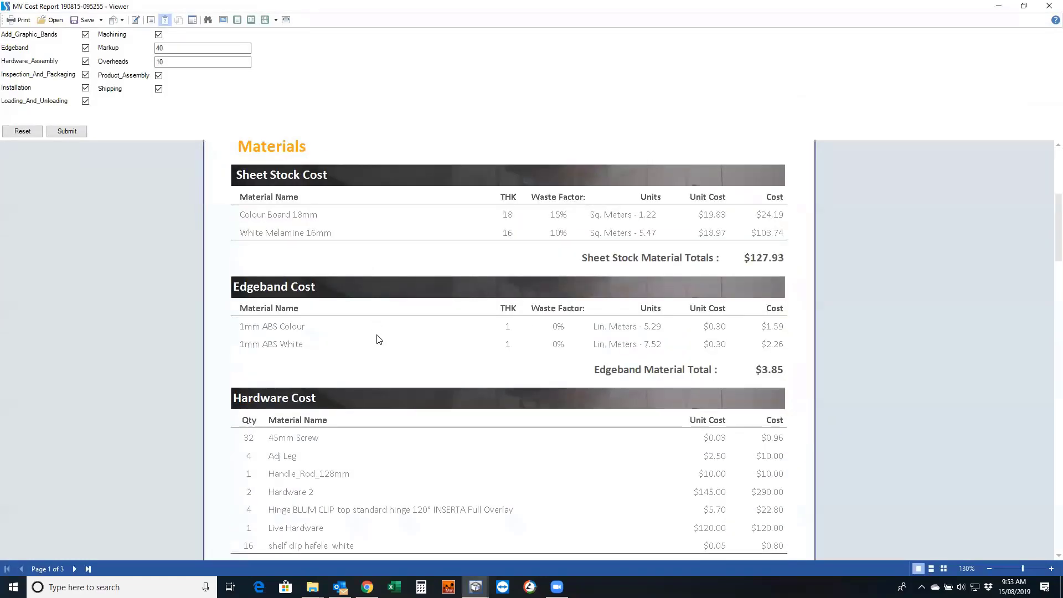
scroll(379, 339, "down", 1)
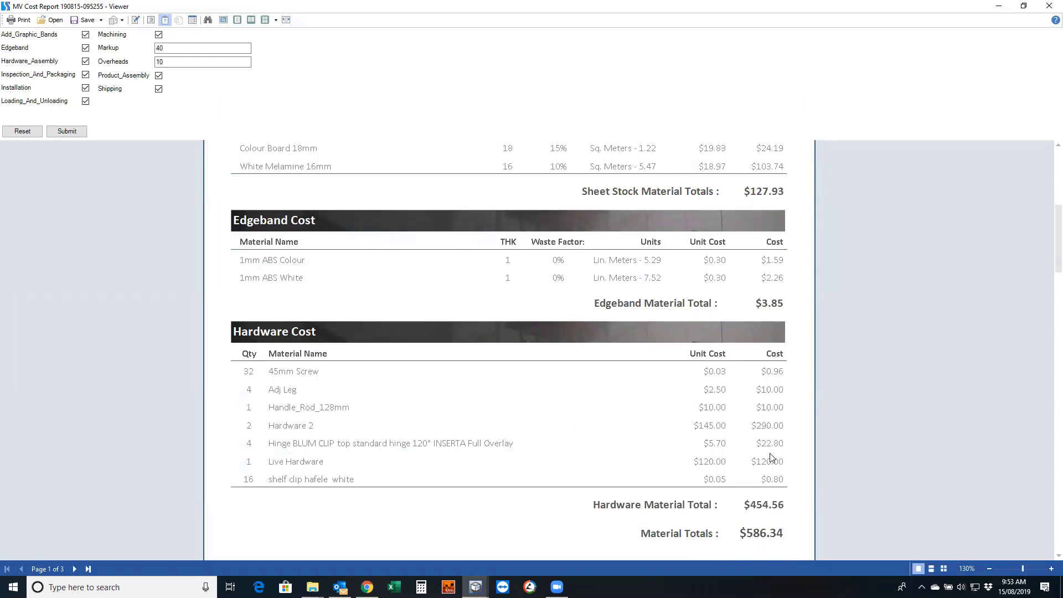
Examine the machining, assembly and hardware labor costs in the MV Cost Report, then close the report and the report selection
scroll(773, 457, "down", 3)
scroll(507, 394, "down", 7)
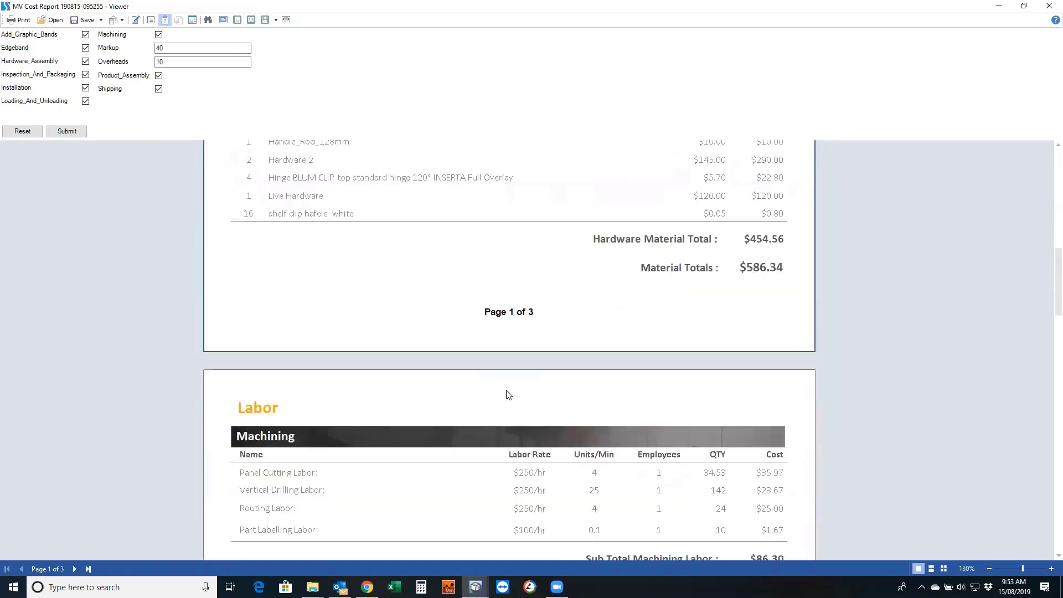
scroll(506, 395, "down", 1)
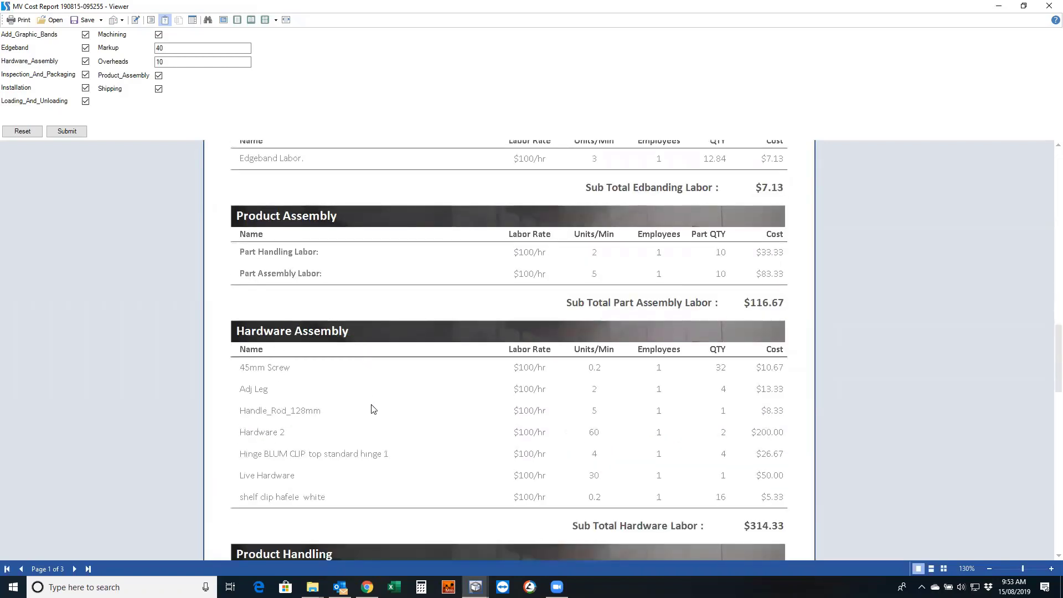
scroll(371, 410, "down", 1)
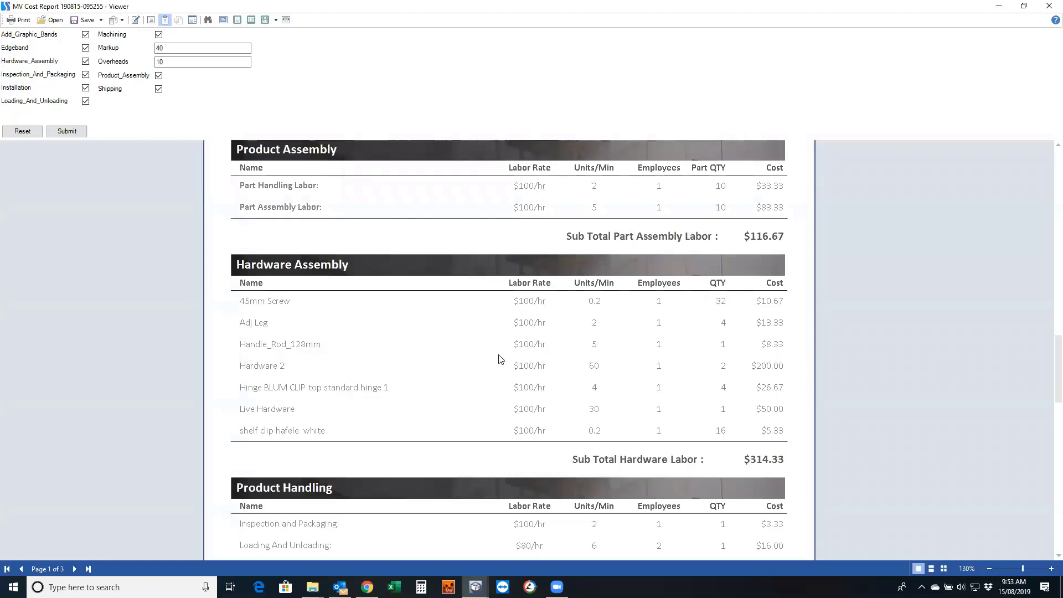
scroll(499, 357, "up", 15)
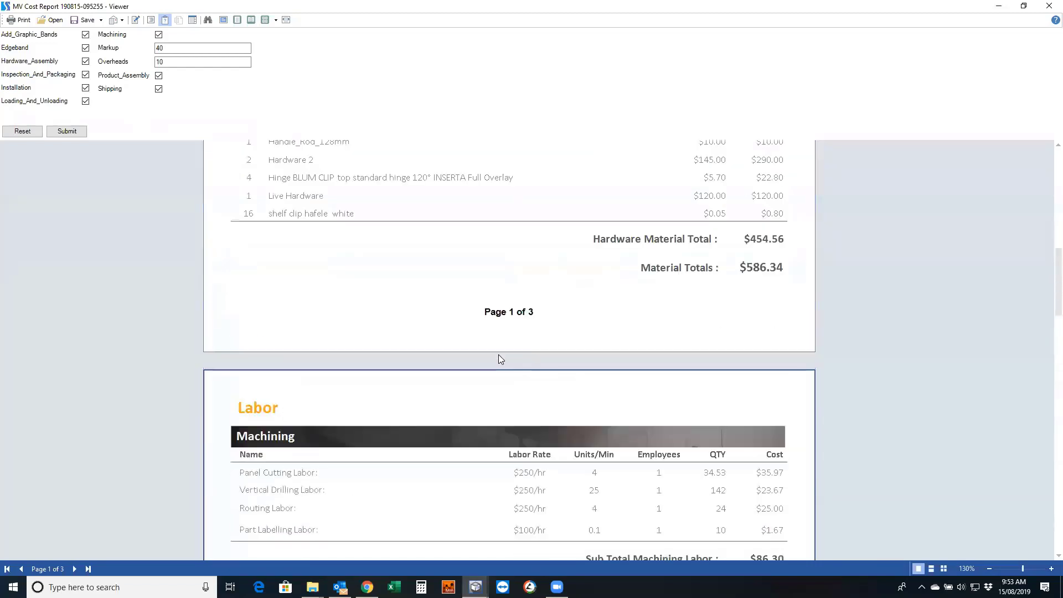
scroll(501, 359, "up", 6)
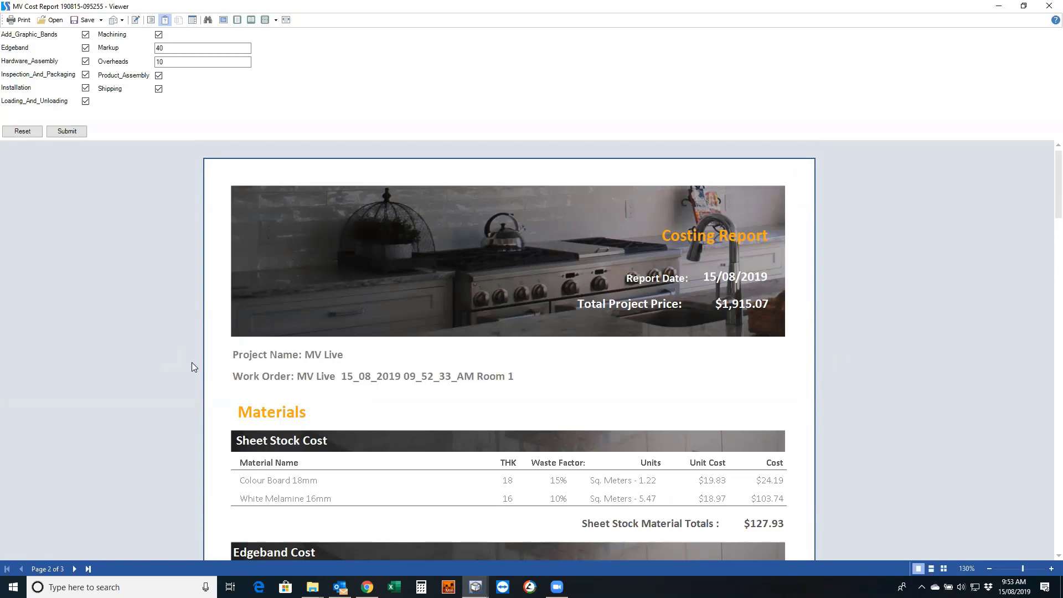
scroll(191, 362, "down", 6)
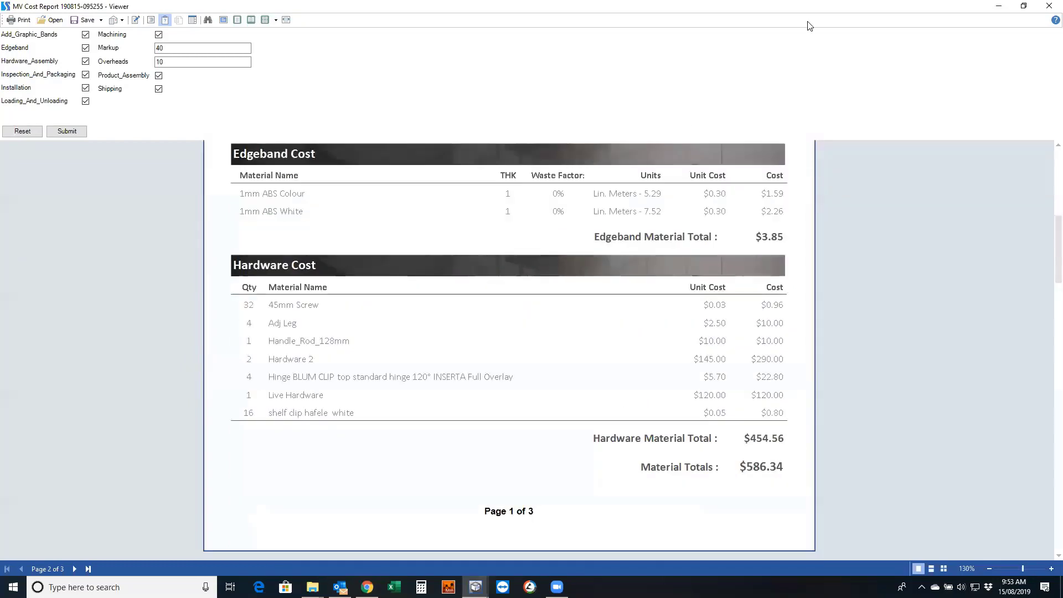
left_click(1048, 7)
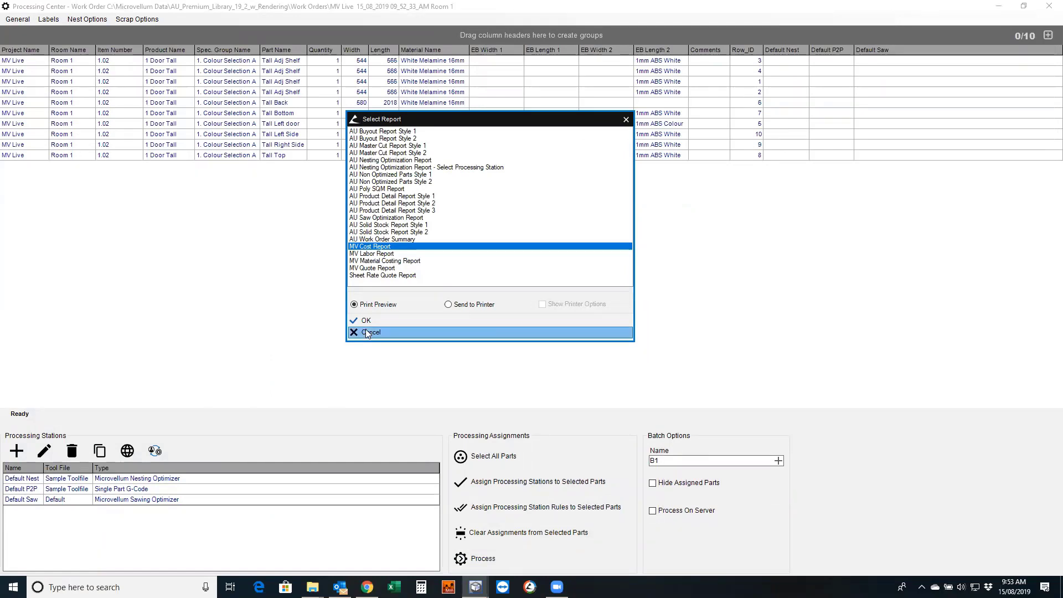
left_click(365, 332)
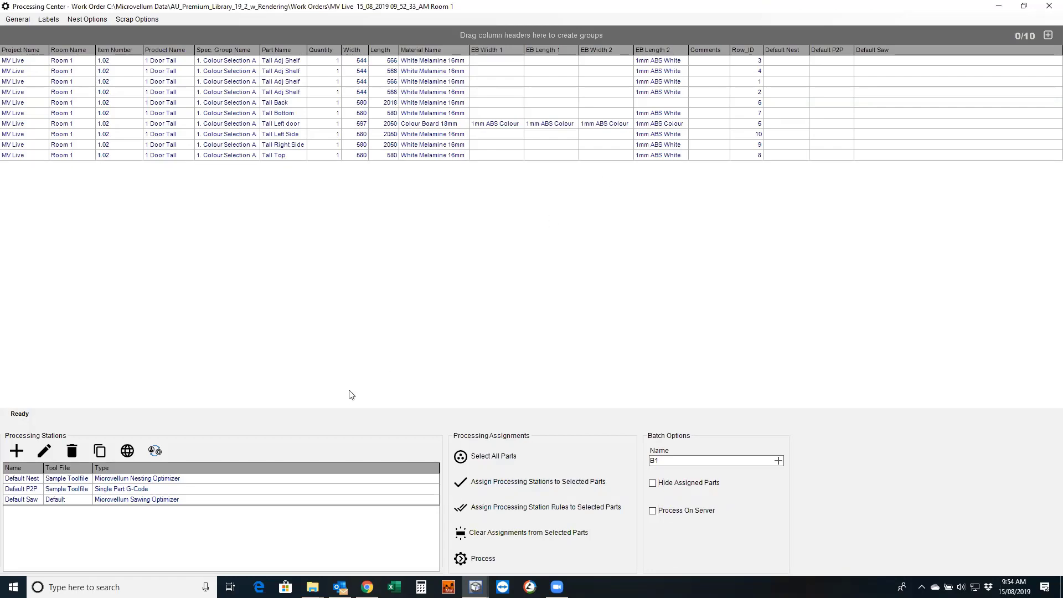
Open the activity stations setup and review the unit type, units per minute, employees and labor rate of 101 - Part Cutting
left_click(155, 451)
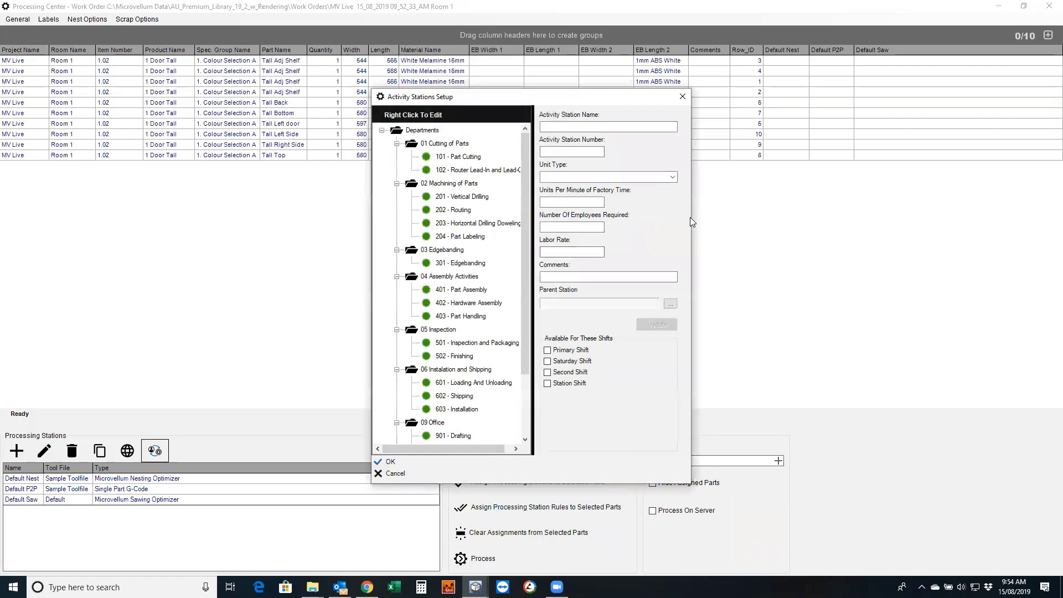
left_click(463, 159)
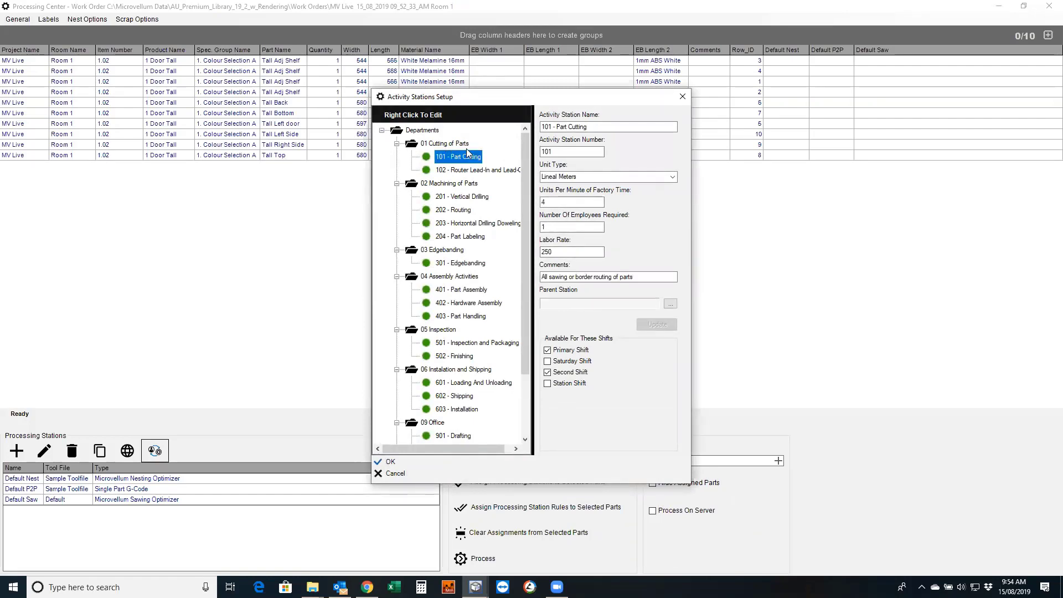
left_click(570, 151)
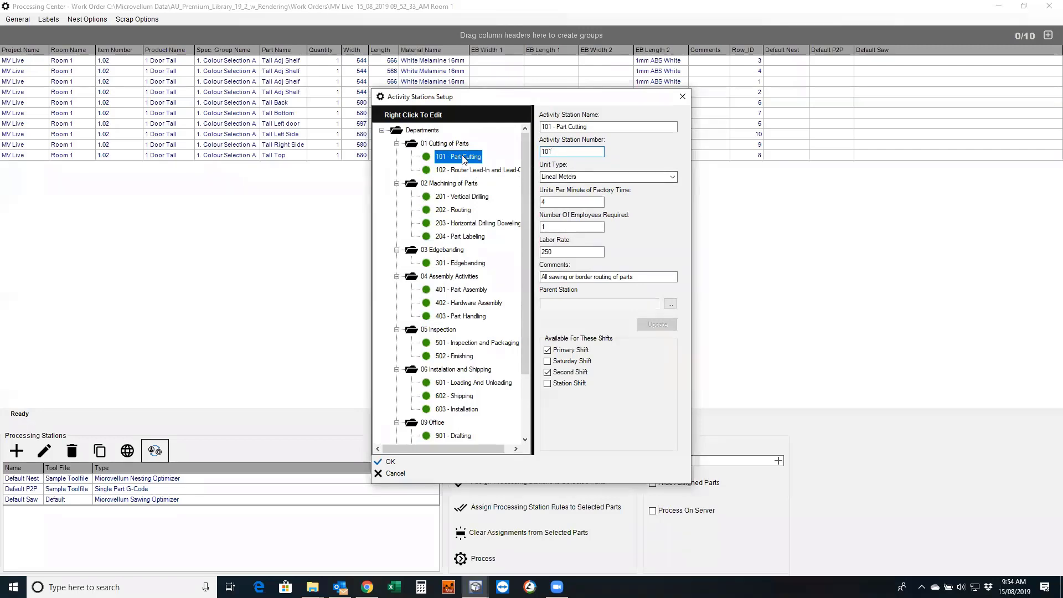
double_click(575, 201)
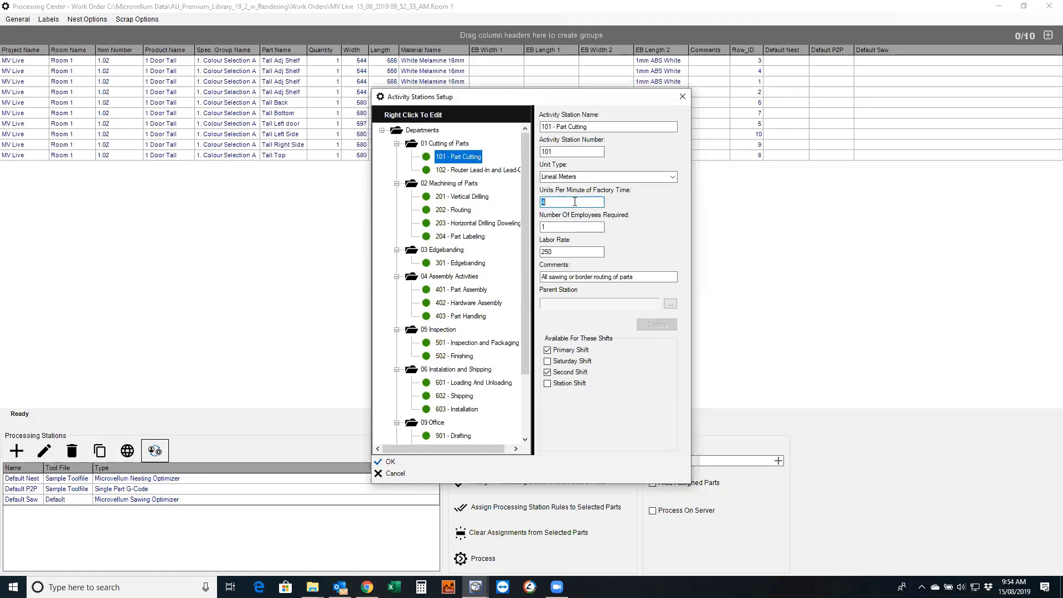
left_click(561, 201)
double_click(562, 229)
double_click(566, 251)
left_click(568, 256)
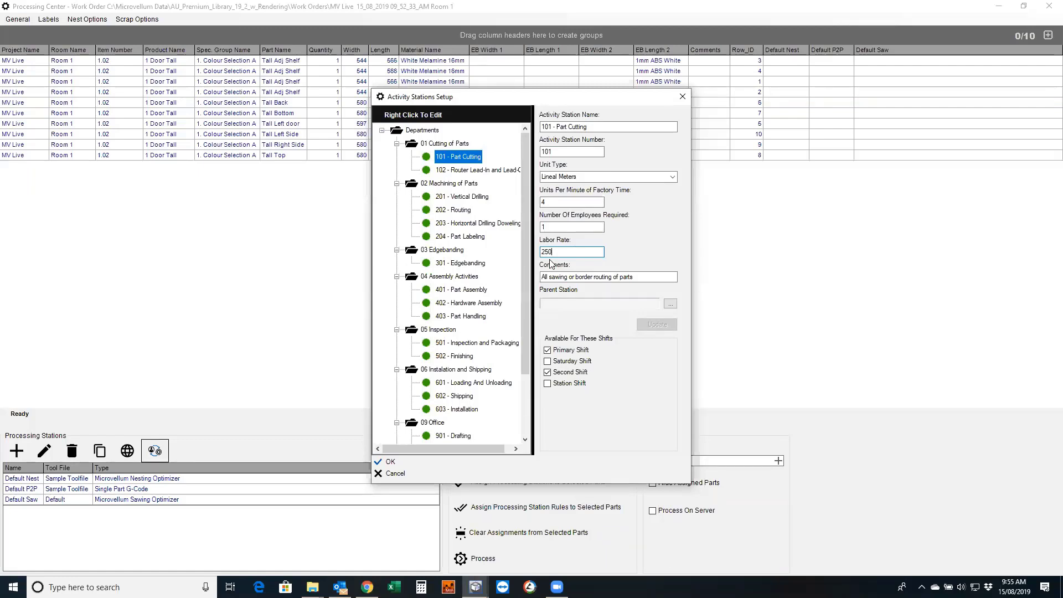
Set the labor rate of the 102 - Router Lead-In and Lead-Out station to 250 and update the station
left_click(480, 171)
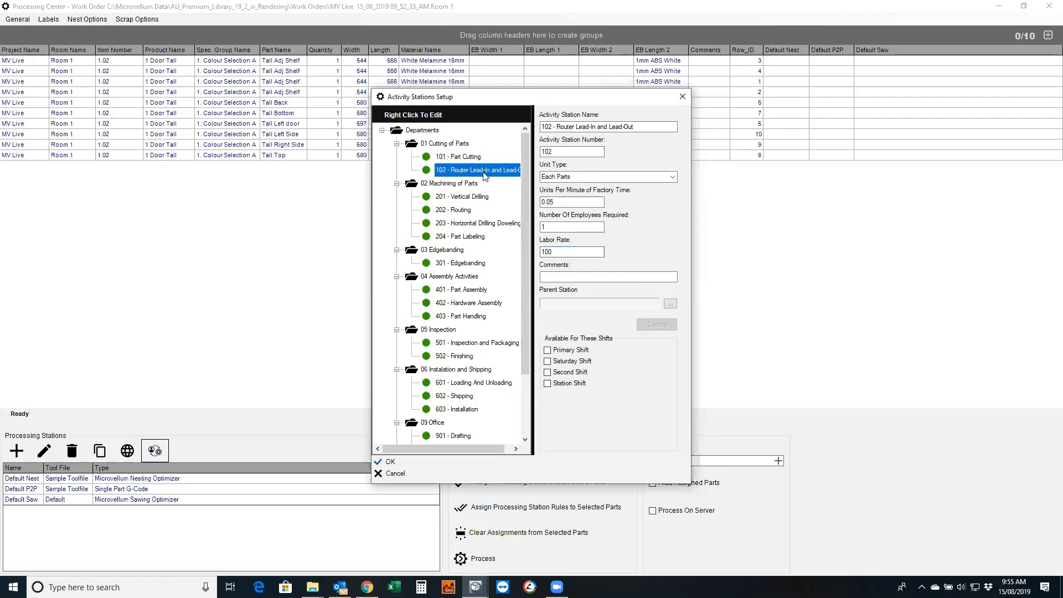
left_click(581, 176)
left_click(581, 176)
left_click(572, 200)
double_click(575, 248)
type("250")
left_click(659, 325)
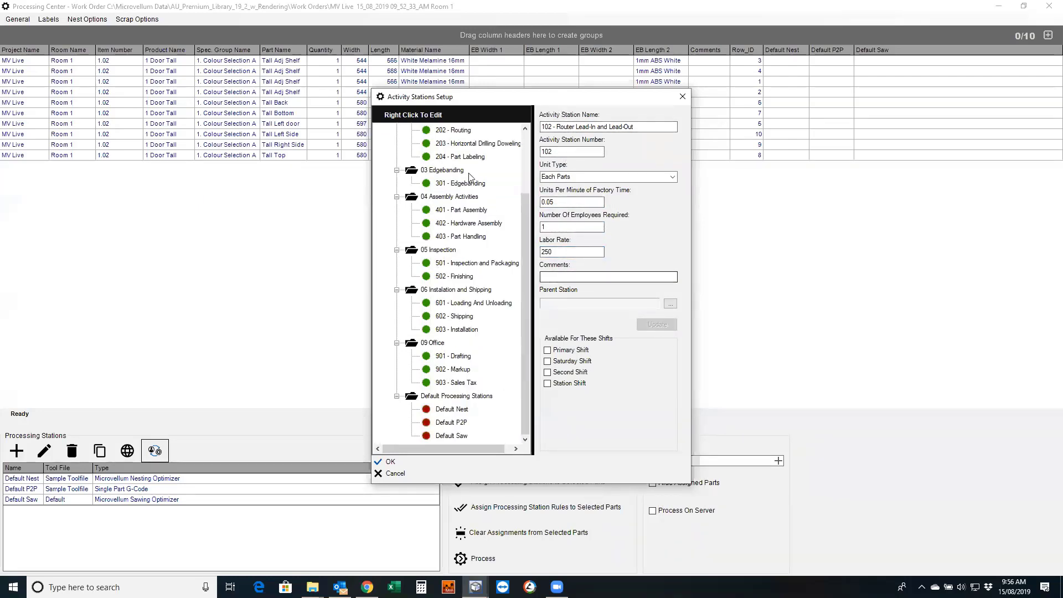
Review the units per minute and labor rates of the 204 - Part Labeling and 301 - Edgebanding stations
left_click(466, 158)
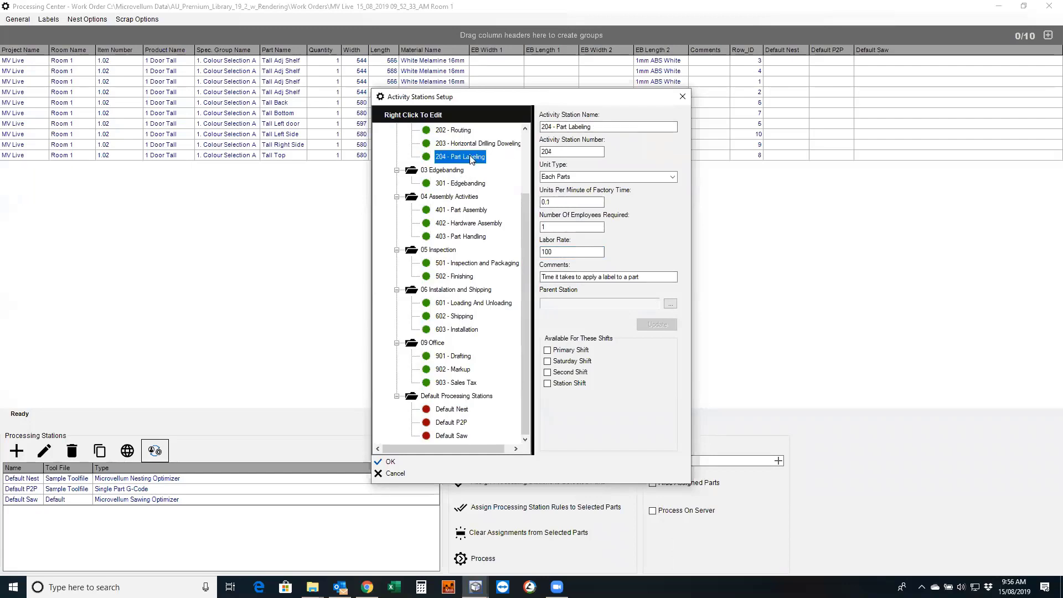
double_click(564, 201)
double_click(569, 251)
left_click(459, 185)
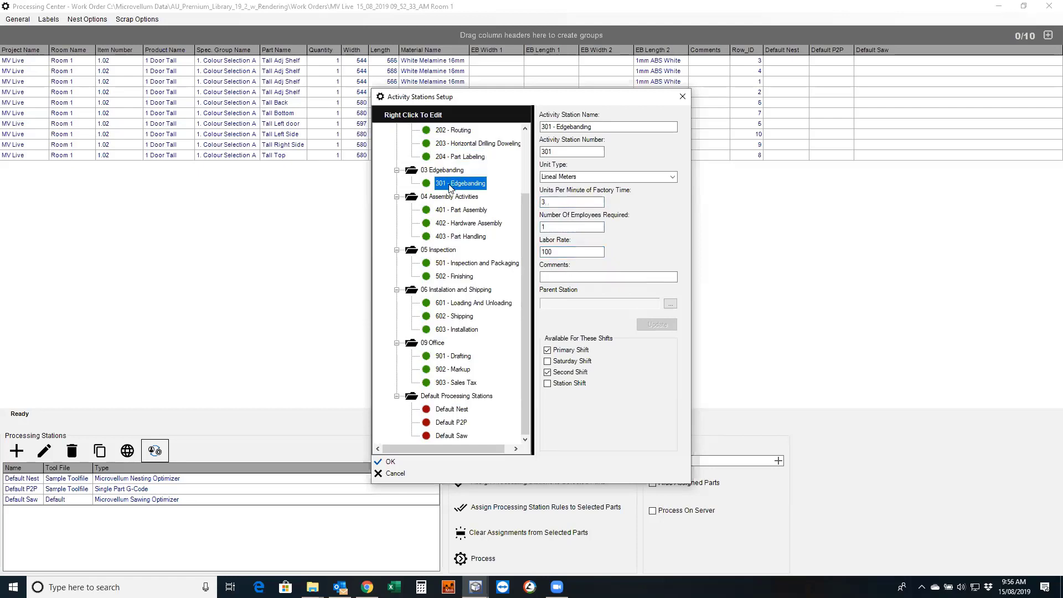
left_click(559, 204)
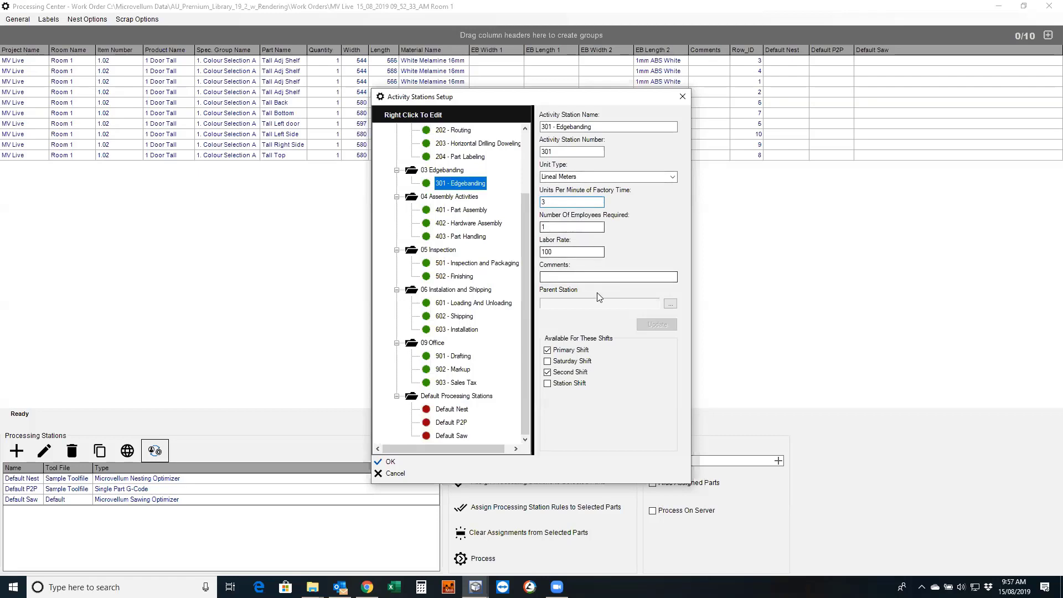
double_click(572, 251)
left_click(571, 251)
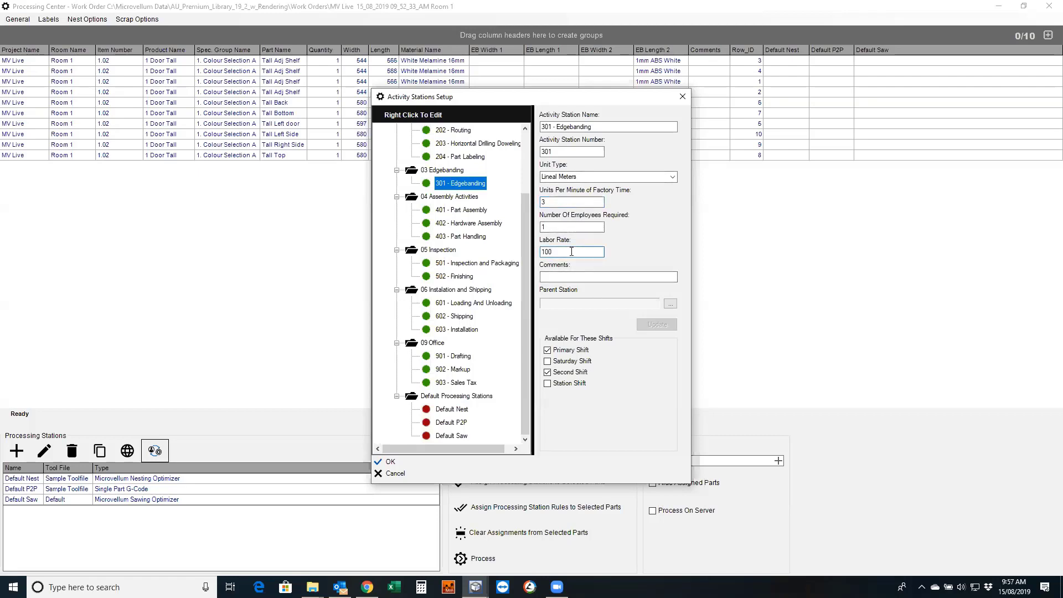
Review the time and labor rate settings of the Part Assembly, Hardware Assembly and Part Handling stations
left_click(466, 210)
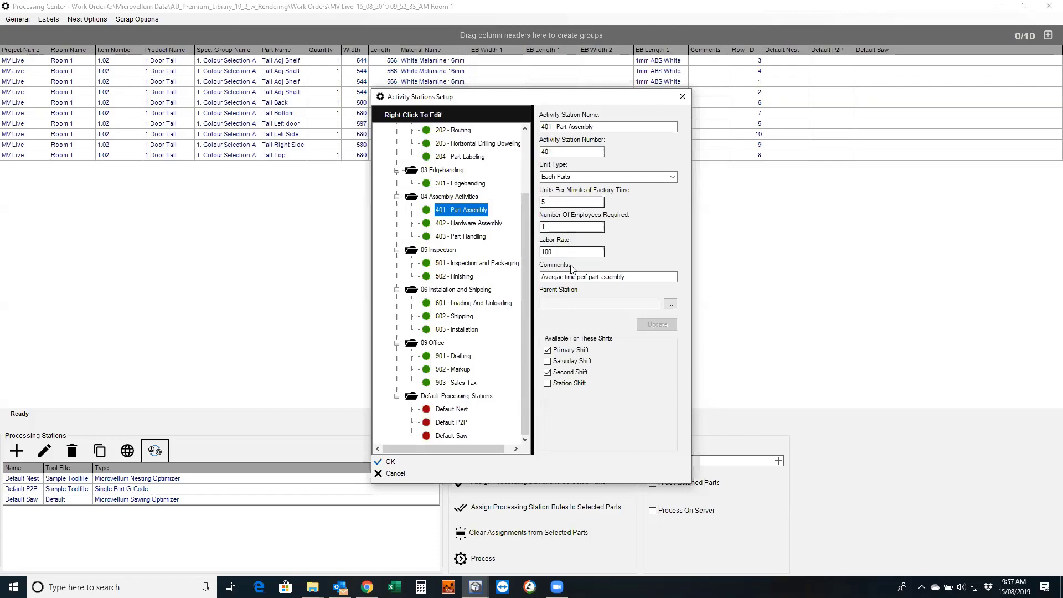
left_click(467, 225)
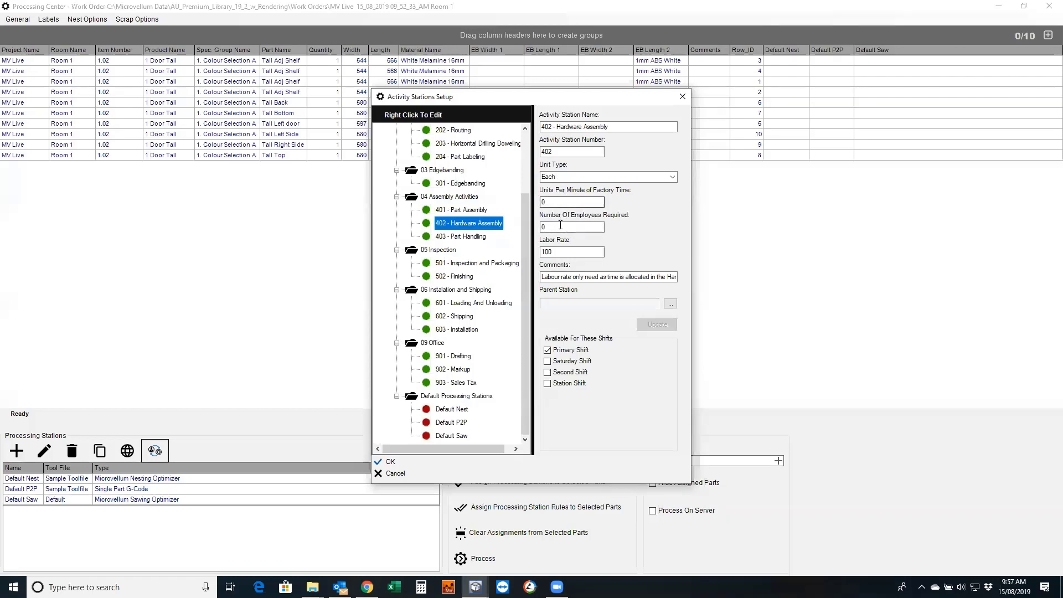
left_click(556, 203)
left_click(571, 251)
left_click(473, 236)
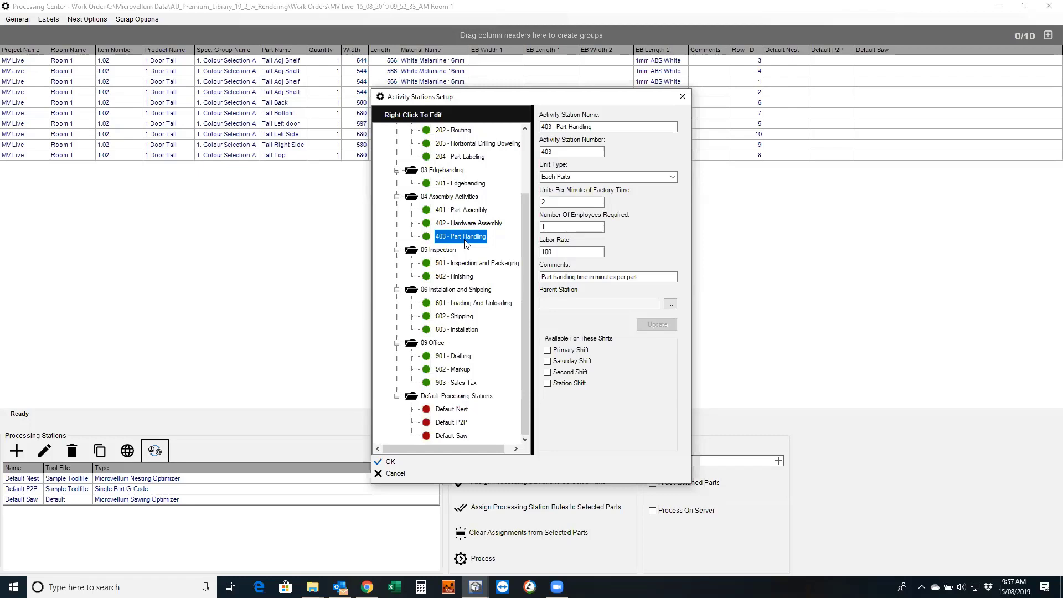
Review the settings of the 501 - Inspection and Packaging and 502 - Finishing stations
left_click(474, 267)
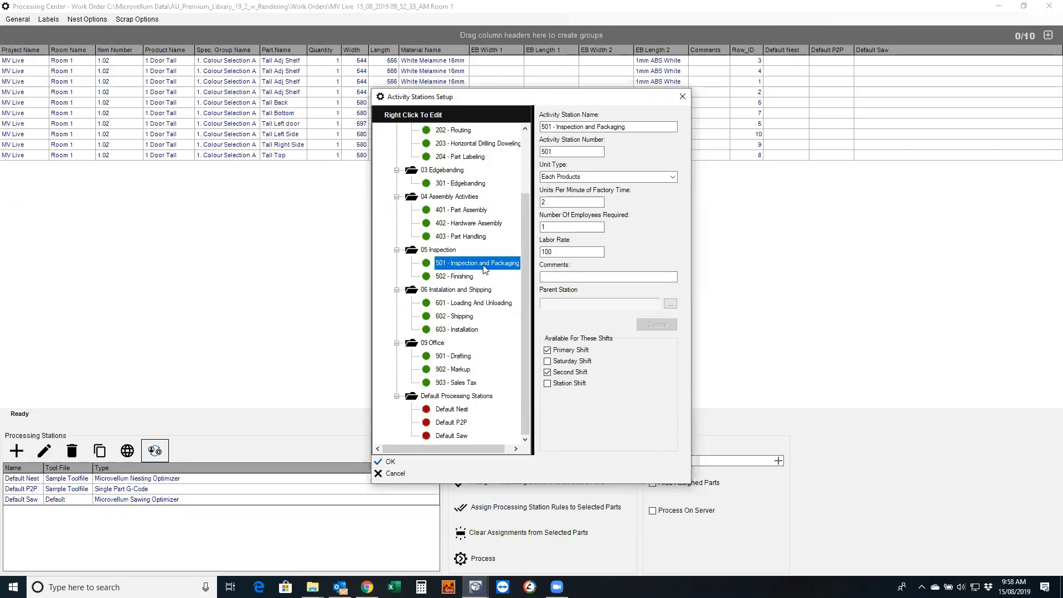
left_click(557, 202)
left_click(459, 279)
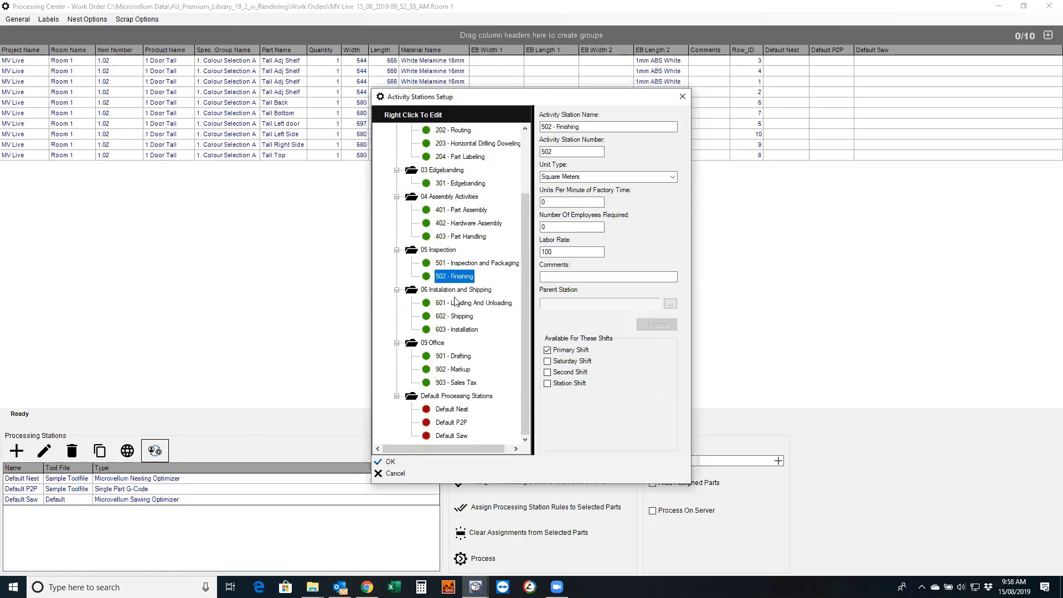
Review the Loading And Unloading, Shipping, Installation and Drafting stations' rates, then close the activity stations setup
left_click(457, 303)
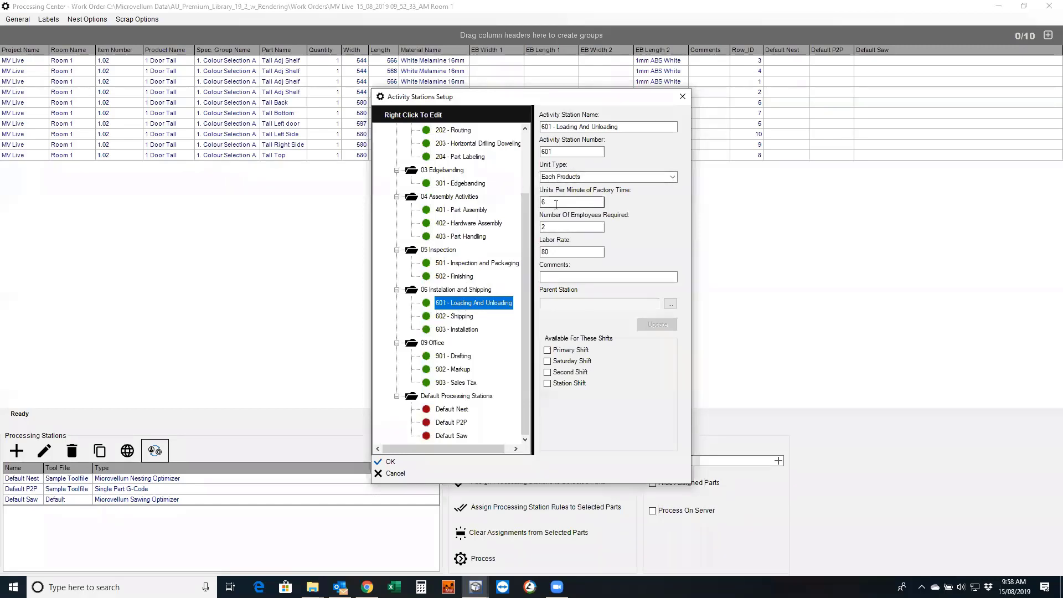
double_click(567, 253)
double_click(559, 227)
left_click(466, 319)
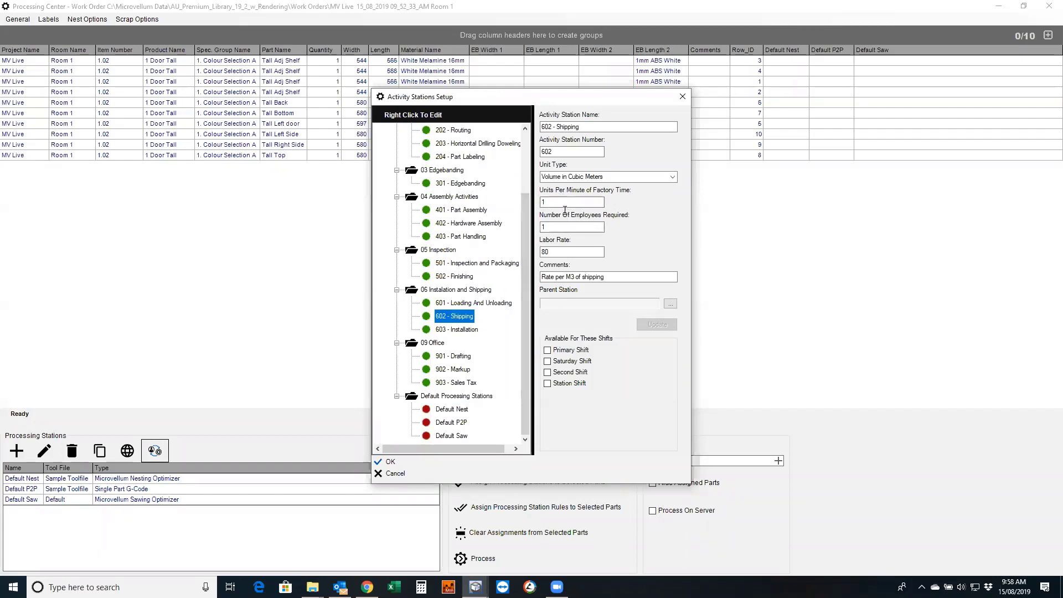
double_click(565, 251)
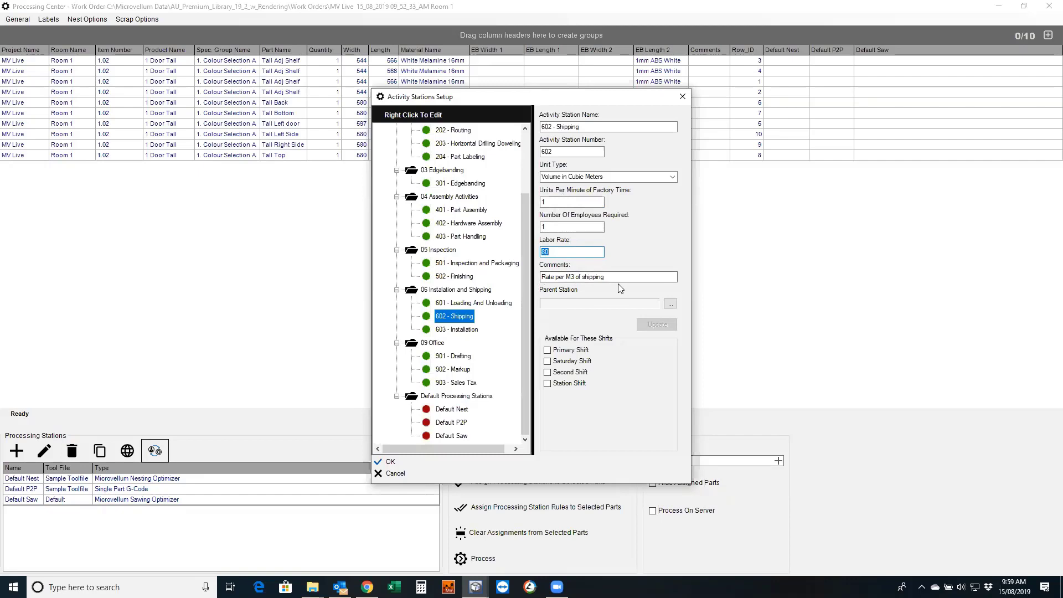
left_click(568, 250)
left_click(470, 331)
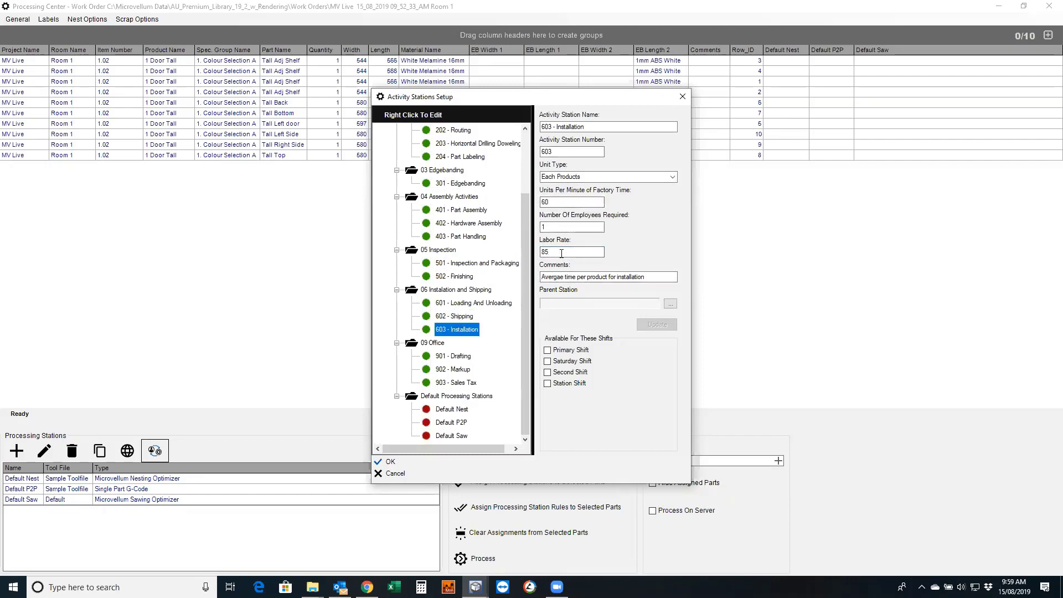
left_click(463, 357)
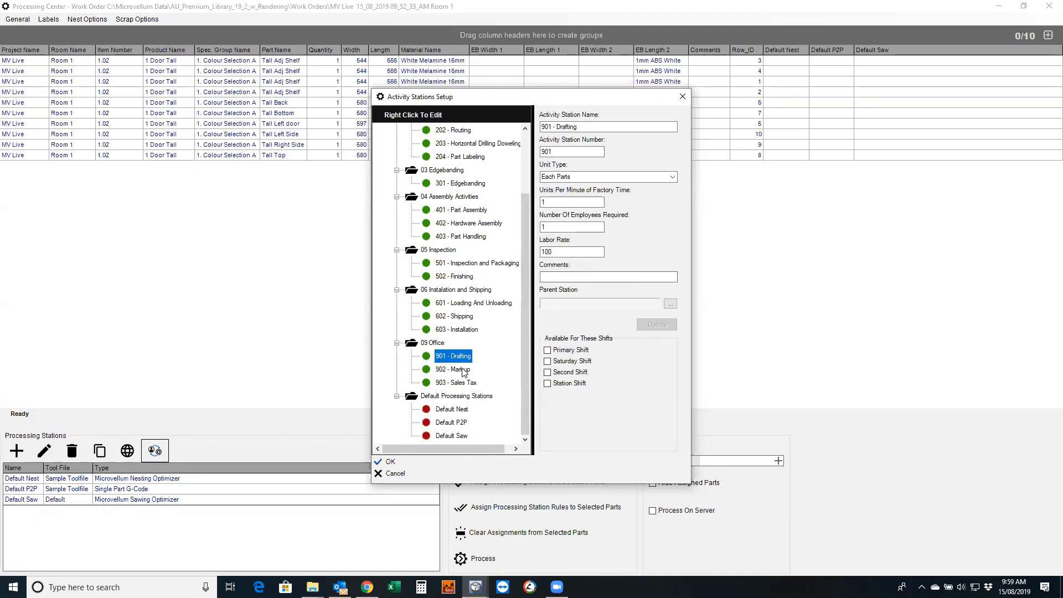
left_click(400, 467)
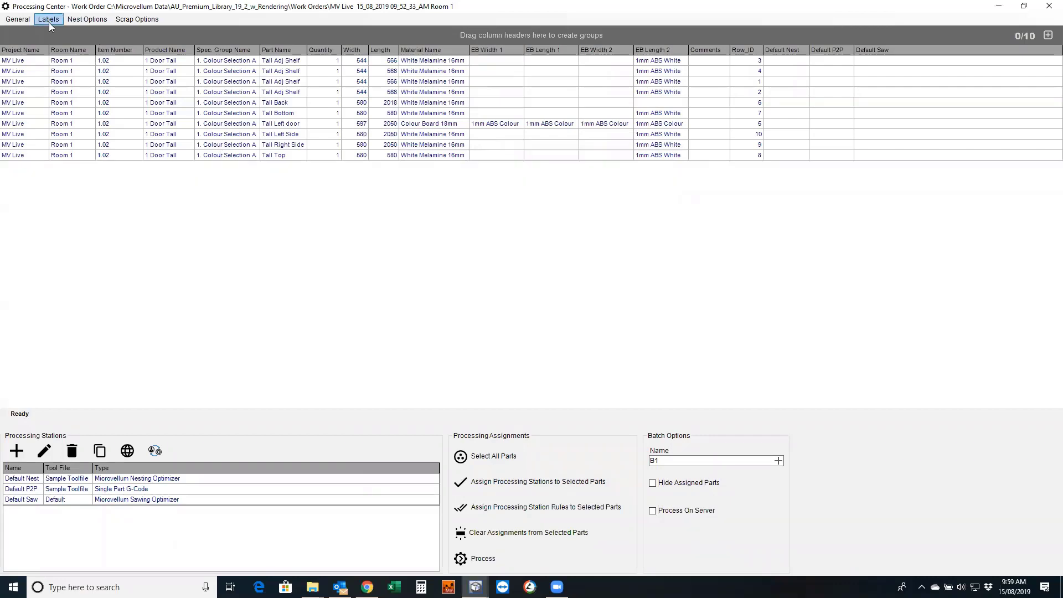
Preview the work order's MV Labor Report with its pages side by side and examine the time for each labor category
left_click(18, 20)
left_click(33, 104)
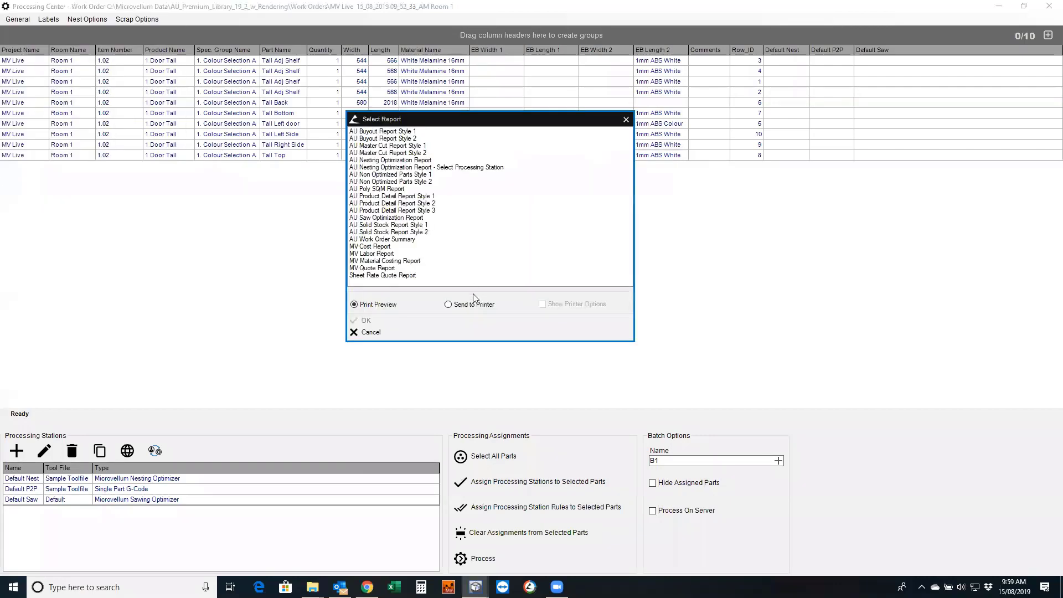
left_click(372, 254)
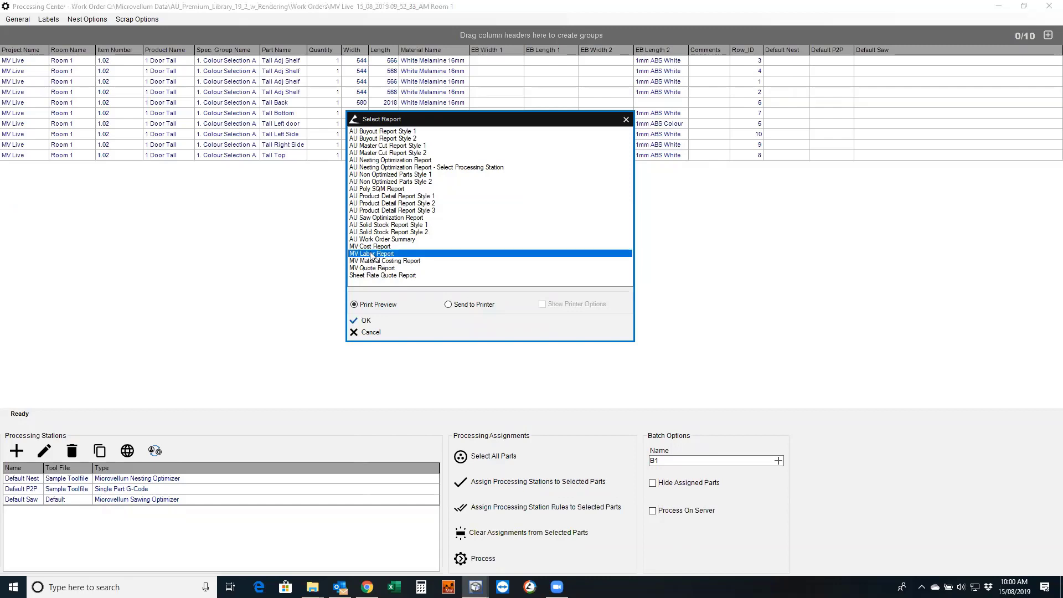
left_click(366, 324)
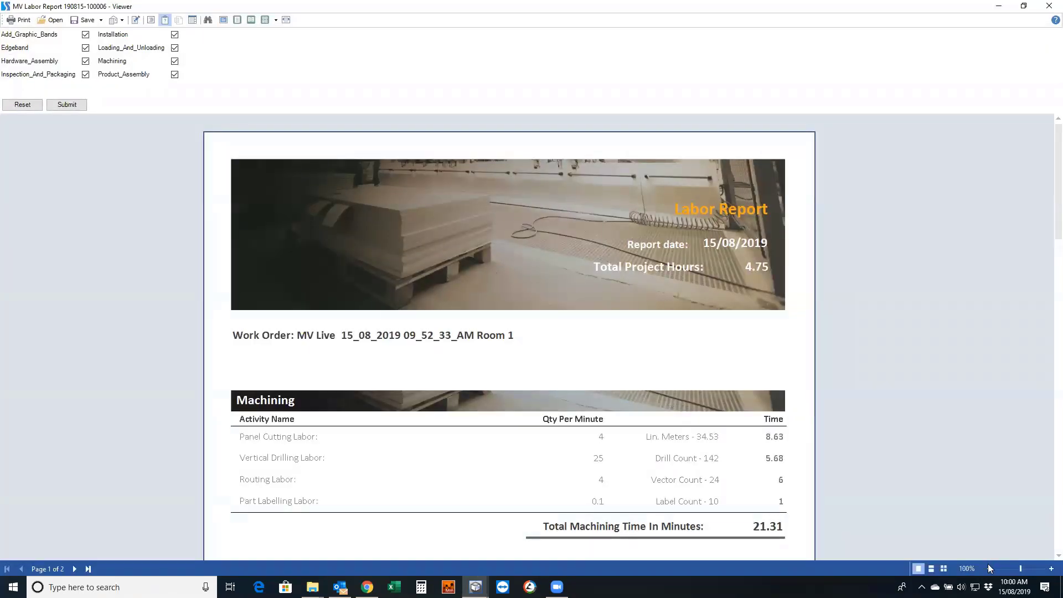
left_click(990, 569)
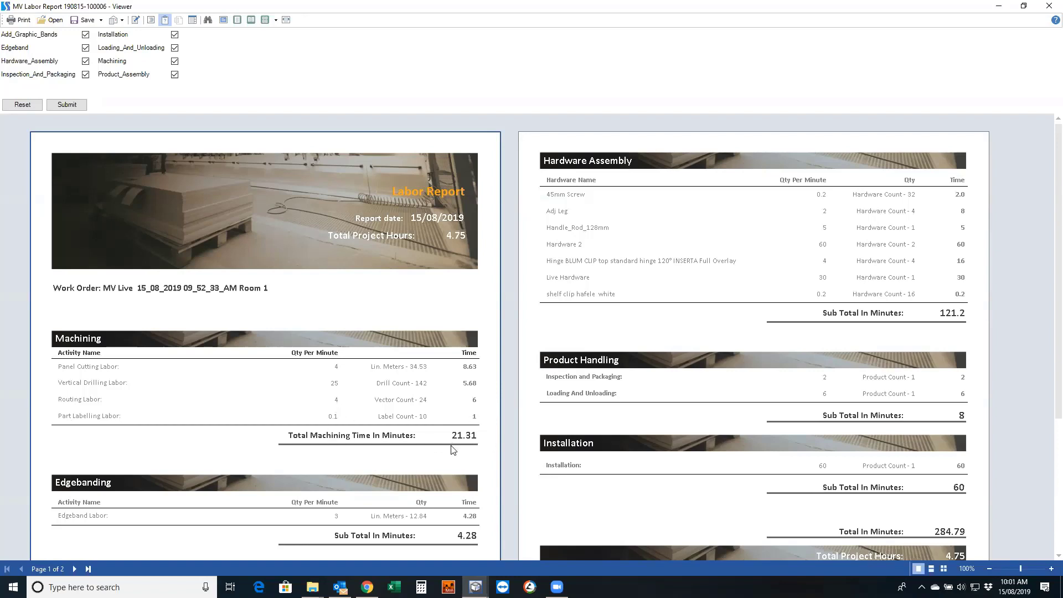
scroll(469, 464, "down", 2)
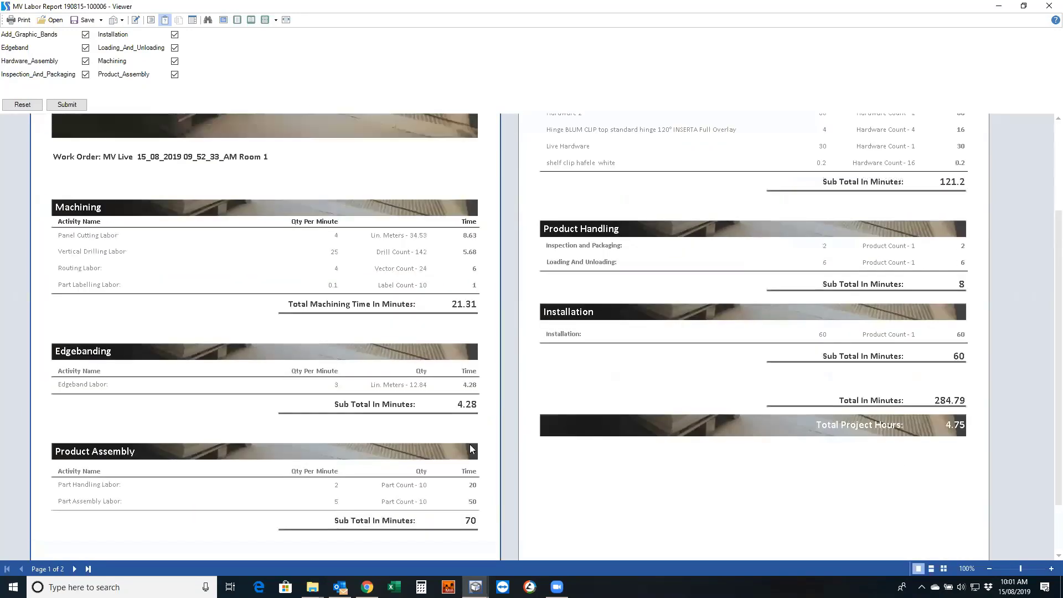
Examine the labor report's product assembly, hardware, handling and installation times together with its project totals
scroll(287, 423, "down", 1)
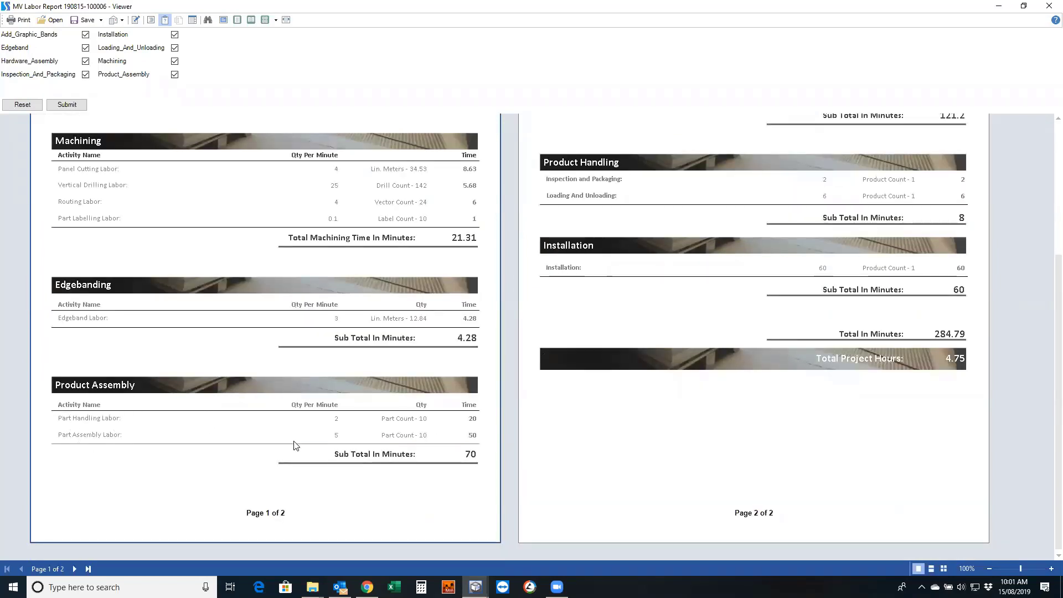
scroll(756, 466, "up", 3)
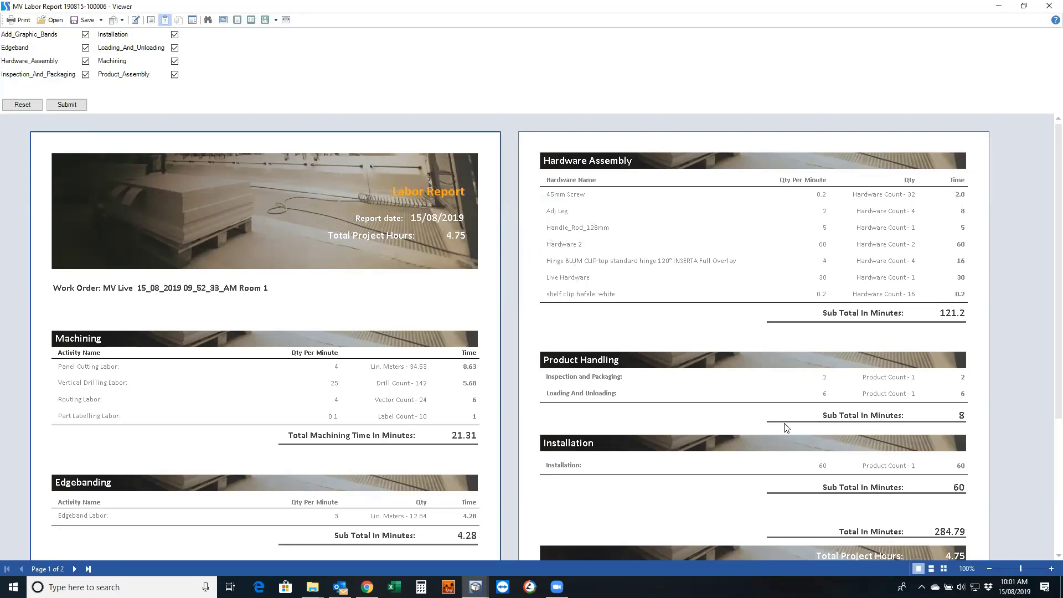
scroll(901, 360, "down", 3)
scroll(901, 360, "down", 2)
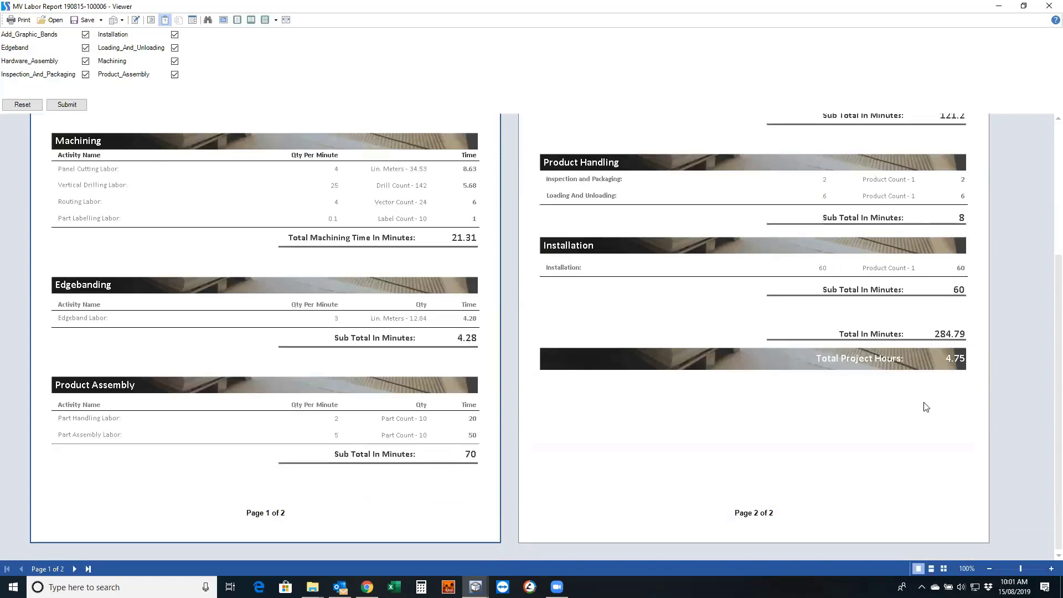
scroll(840, 444, "up", 5)
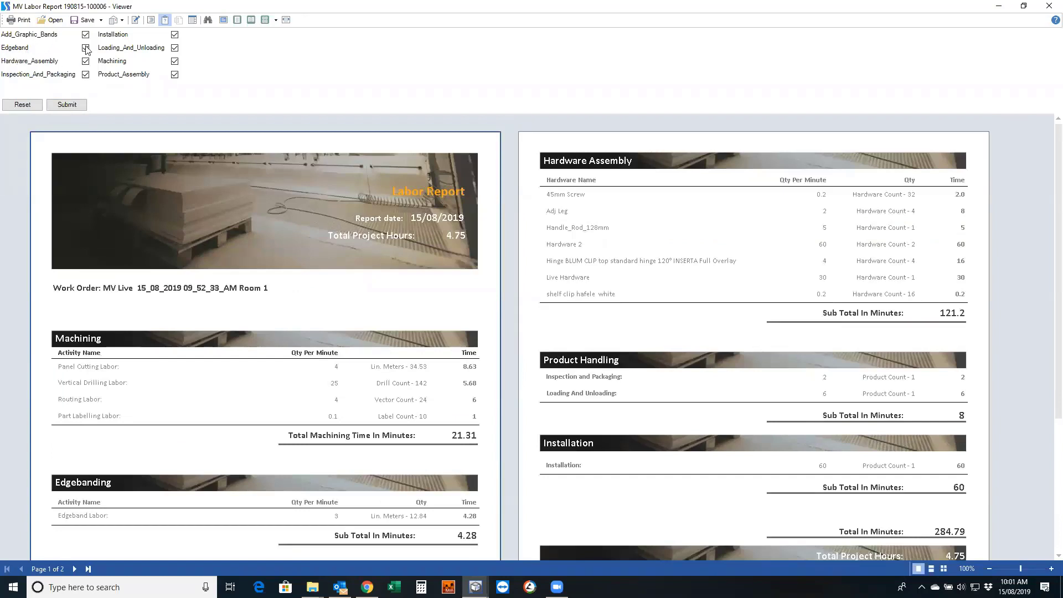
Exclude Installation, Loading_And_Unloading and Hardware_Assembly from the labor report, regenerate it and review the resulting pages
left_click(175, 34)
left_click(175, 48)
left_click(85, 61)
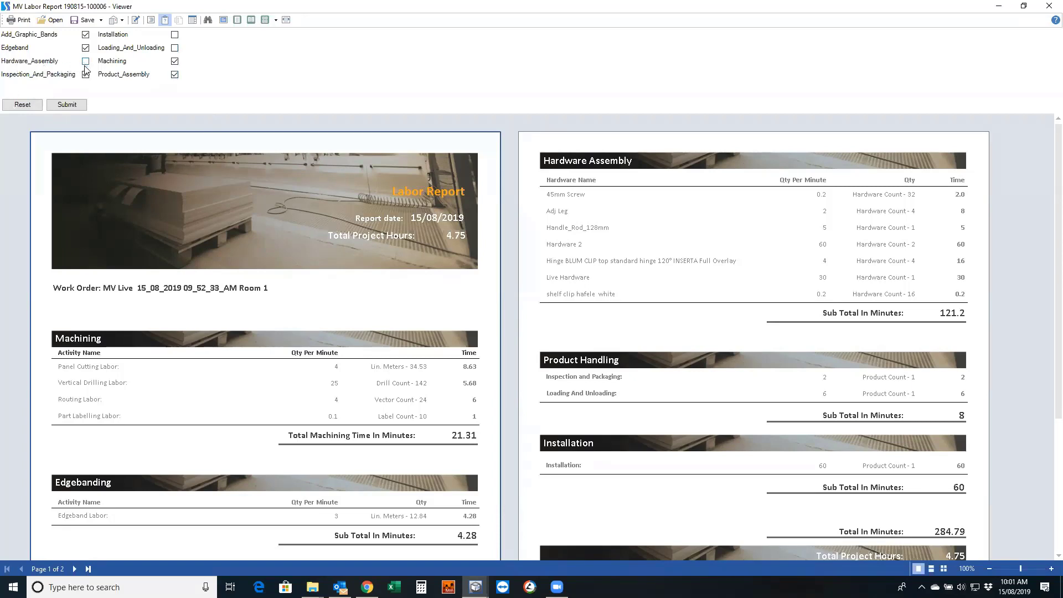
left_click(69, 106)
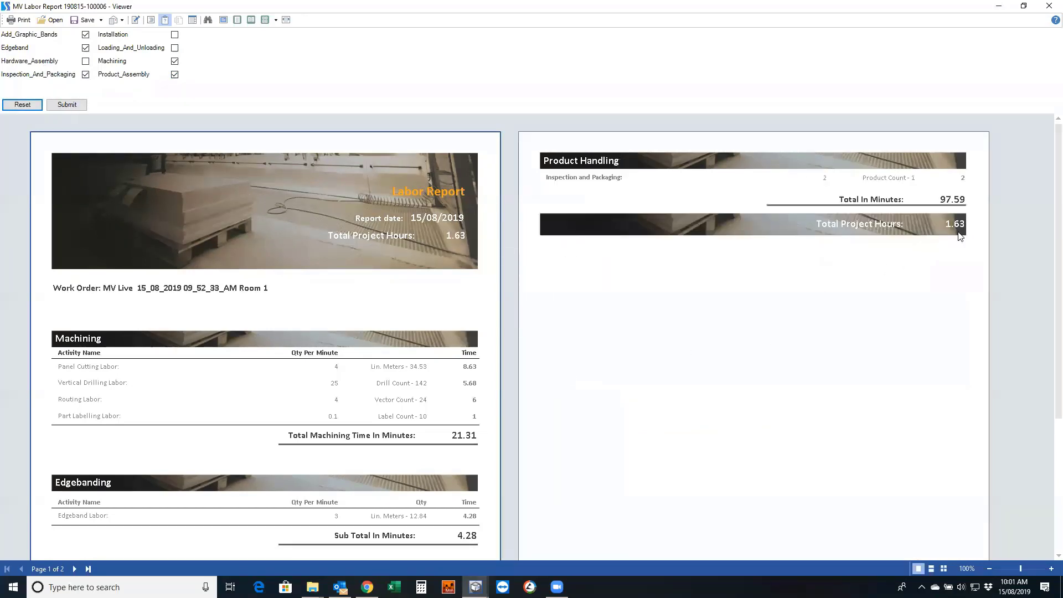
scroll(826, 323, "down", 2)
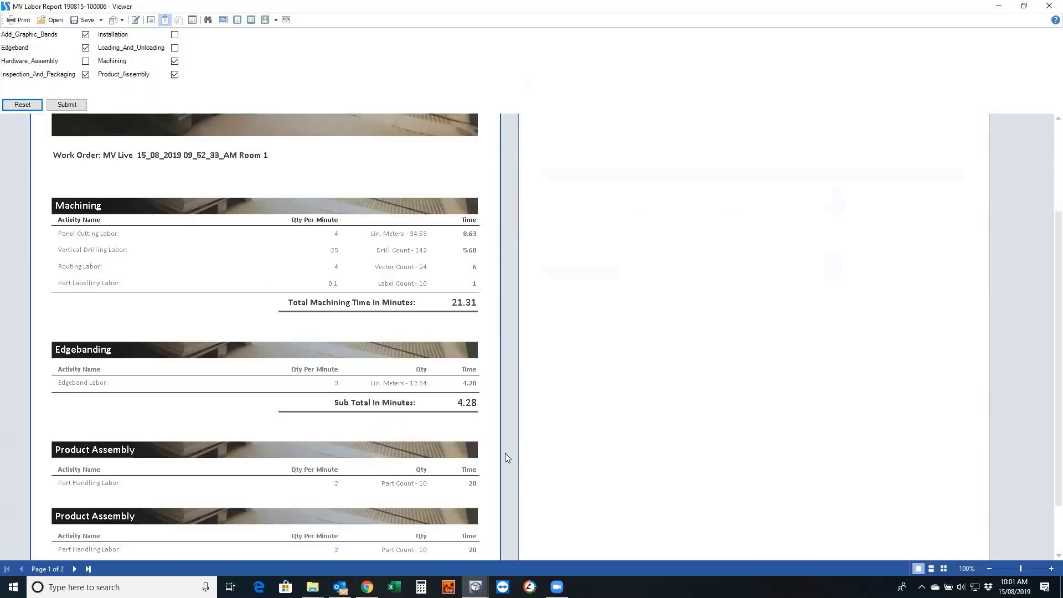
scroll(499, 460, "down", 1)
scroll(525, 461, "up", 3)
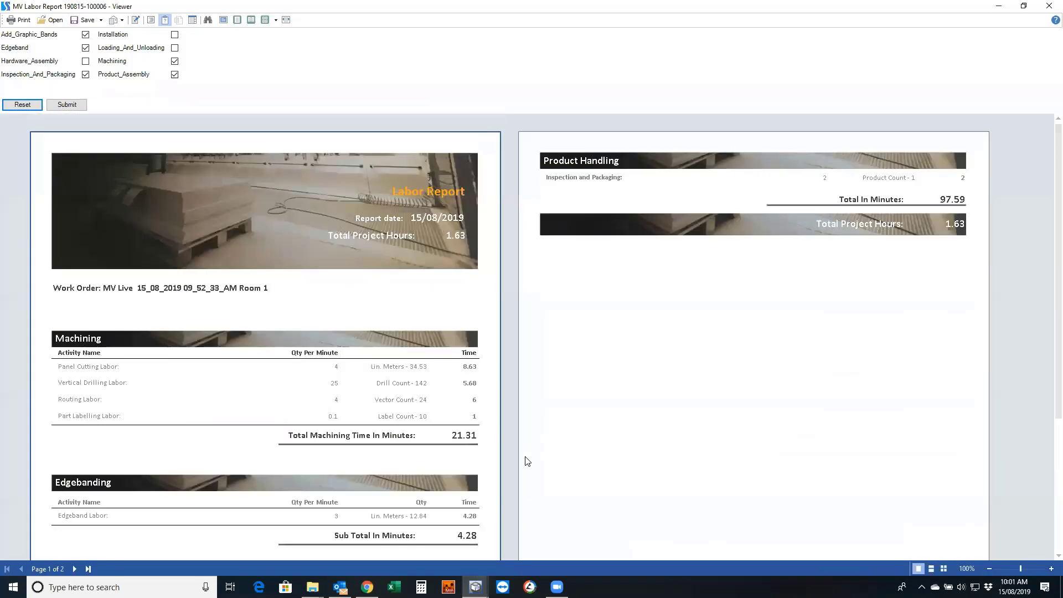
Regenerate the labor report with only the Installation category included, keeping Add_Graphic_Bands enabled
left_click(175, 48)
left_click(86, 61)
left_click(85, 49)
left_click(86, 61)
left_click(86, 74)
left_click(175, 48)
left_click(175, 61)
left_click(175, 74)
left_click(175, 34)
left_click(67, 105)
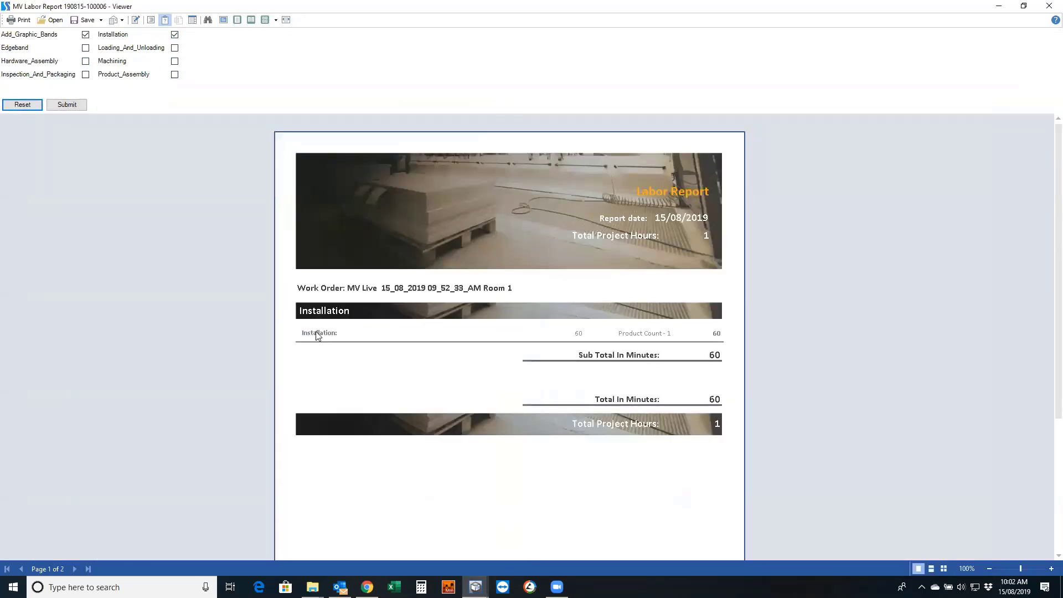
Close the labor report preview and the Hardware folder window, and dismiss the report selection dialog
left_click(87, 23)
left_click(179, 468)
key("alt+F4")
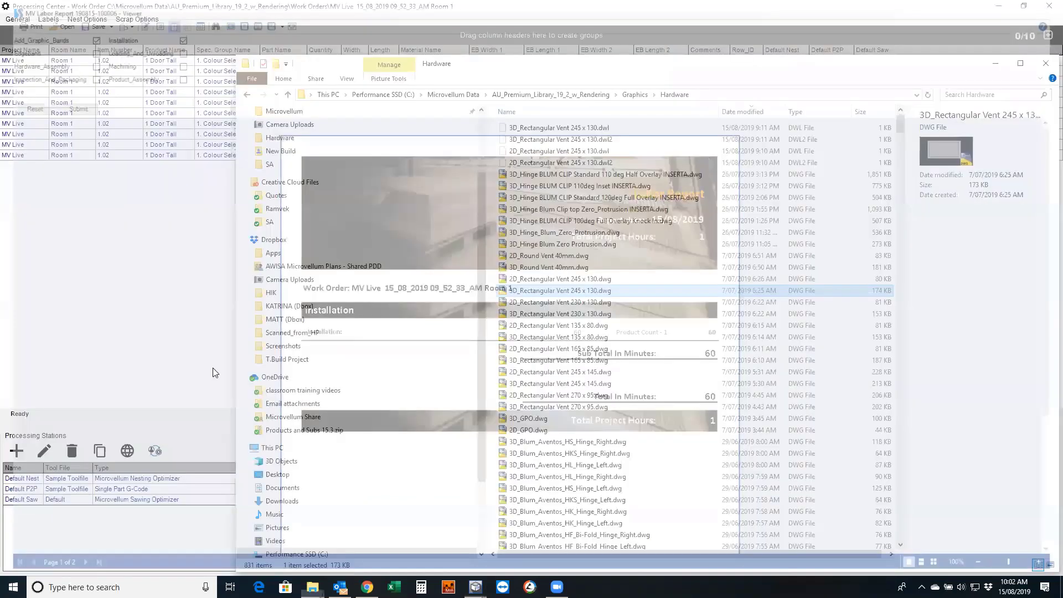
left_click(1046, 63)
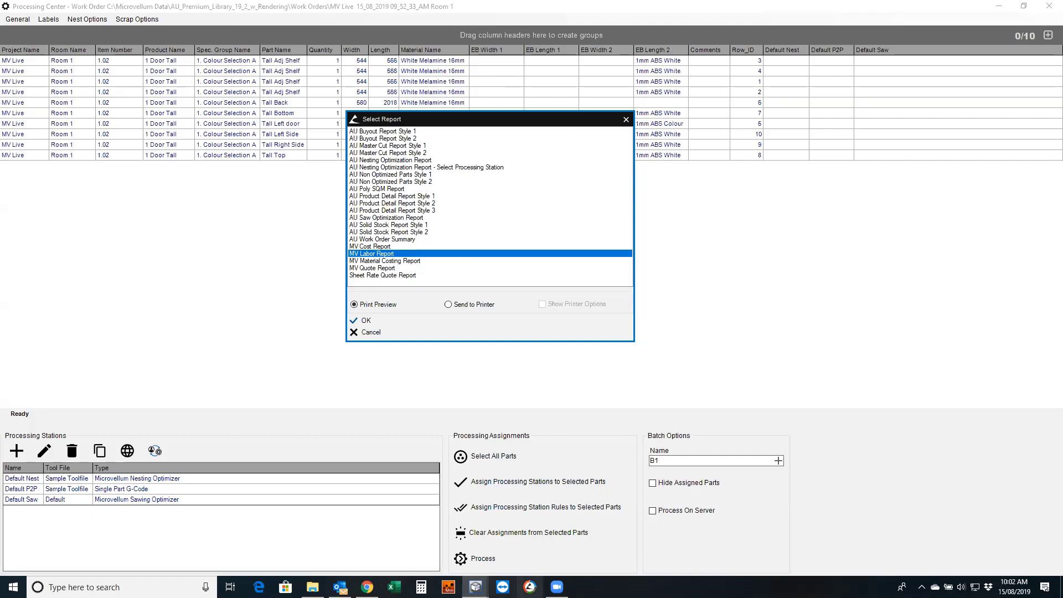
mouse_move(557, 587)
left_click_drag(565, 123, 562, 181)
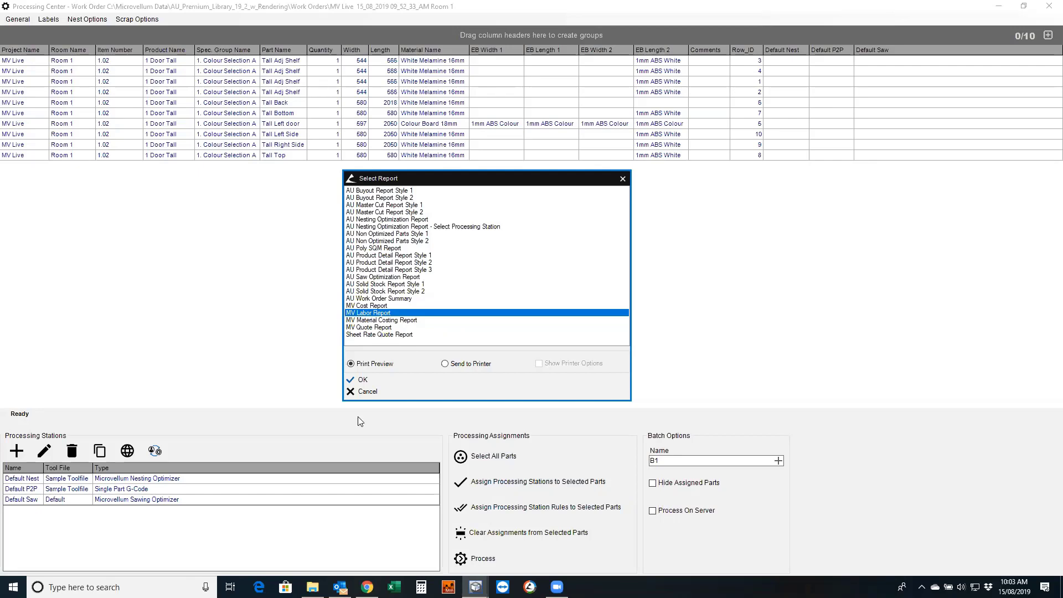
left_click(366, 392)
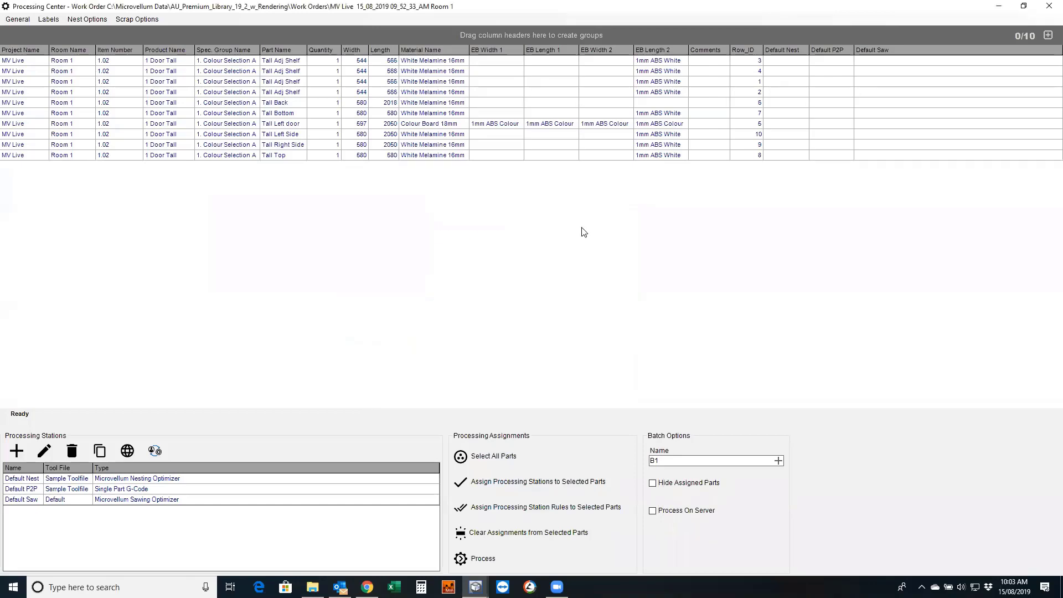
Return to the Room 1 drawing, view the About Microvellum product and activation details, and close them
left_click(1000, 7)
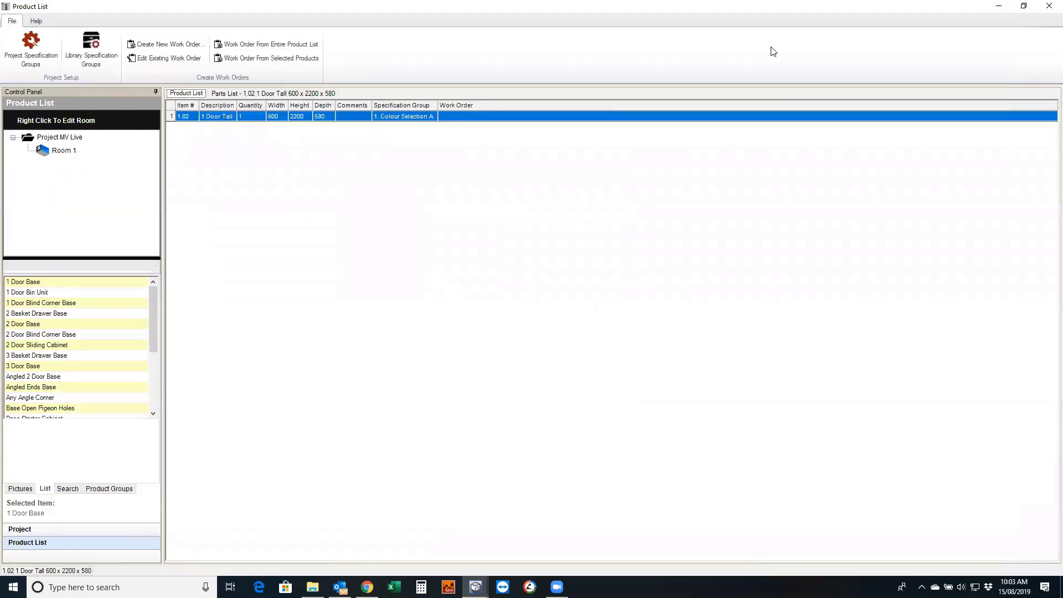
left_click(1000, 7)
left_click(169, 105)
left_click(196, 190)
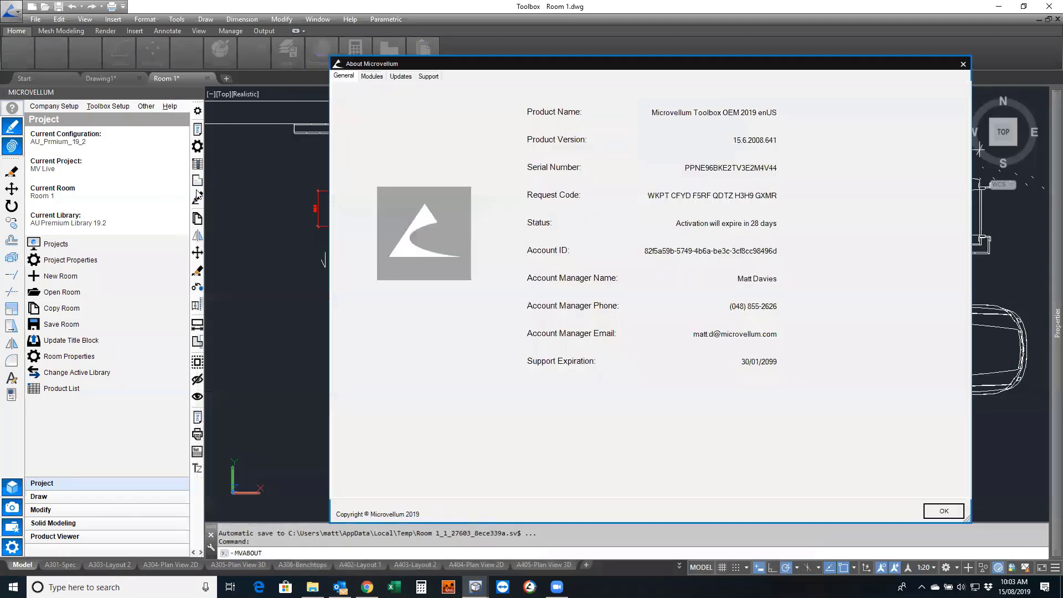
left_click(400, 196)
left_click_drag(632, 62, 528, 48)
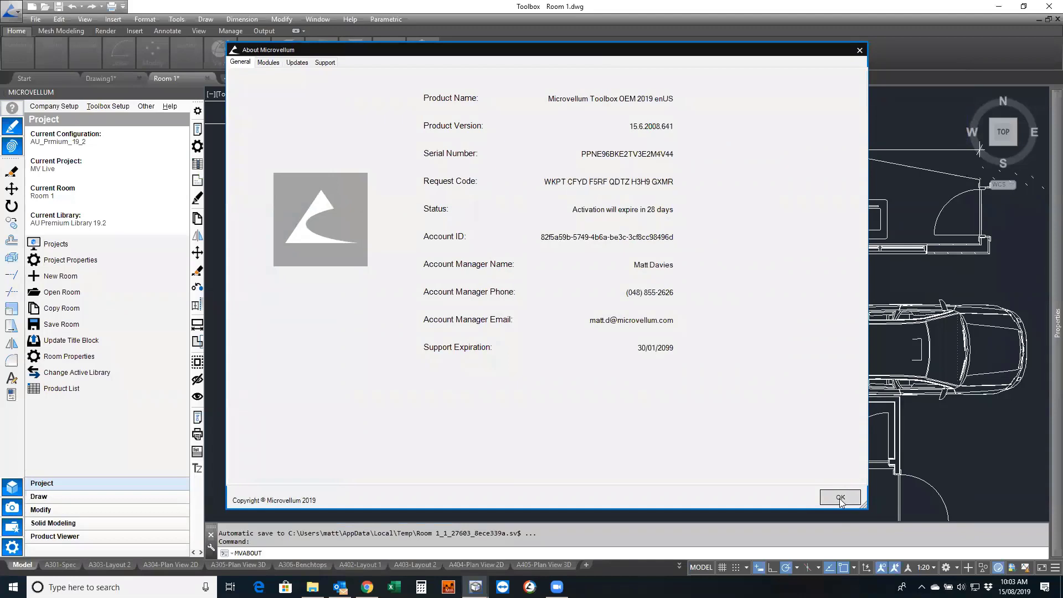
left_click(860, 50)
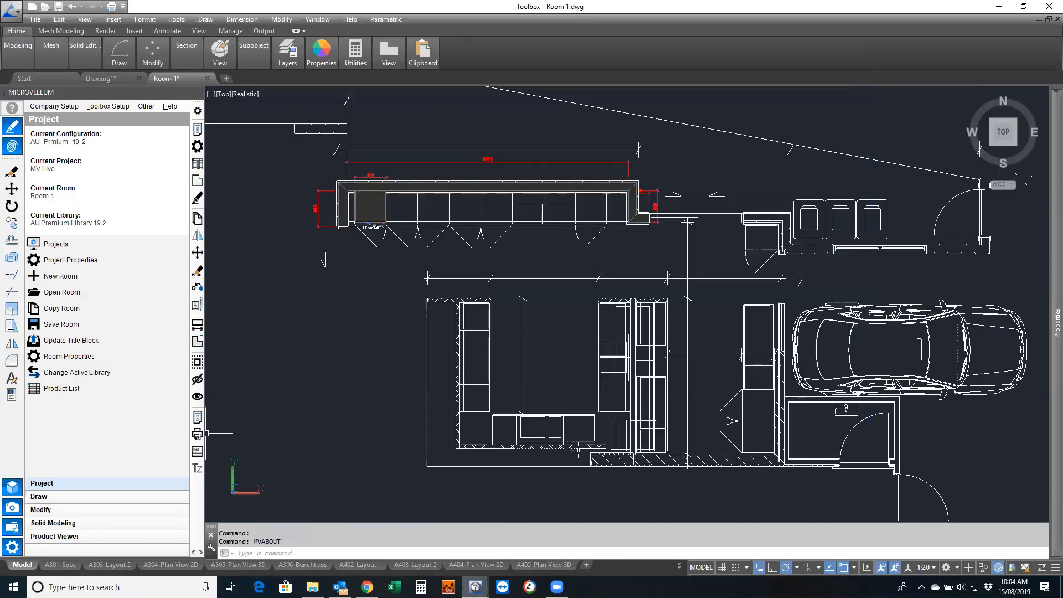
Reopen the activity stations setup in the work order's Processing Center and review the Vertical Drilling, Routing, Horizontal Drilling and Part Labeling stations
mouse_move(475, 586)
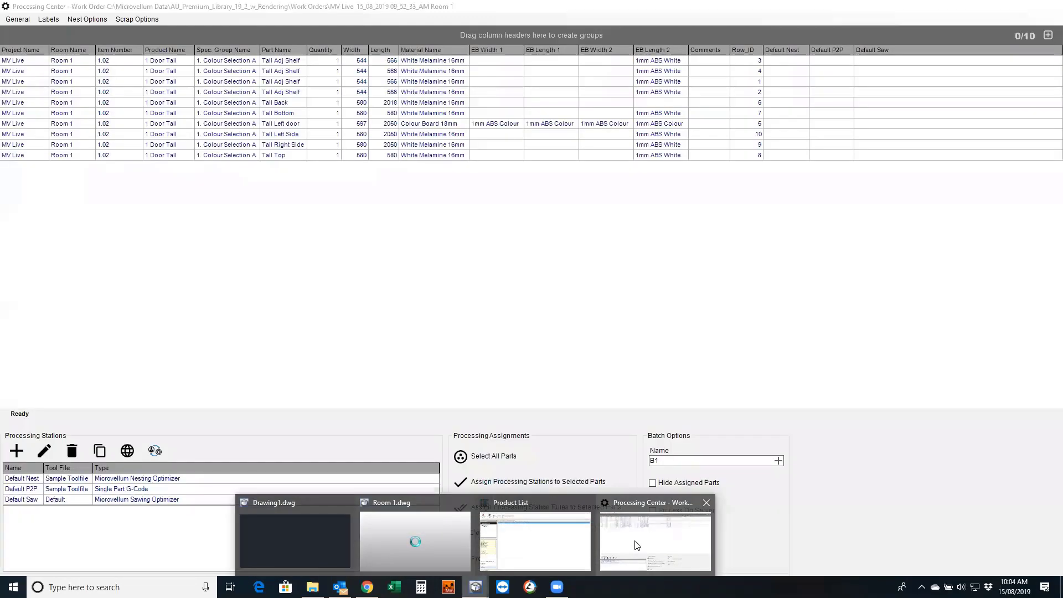
left_click(637, 545)
left_click(155, 451)
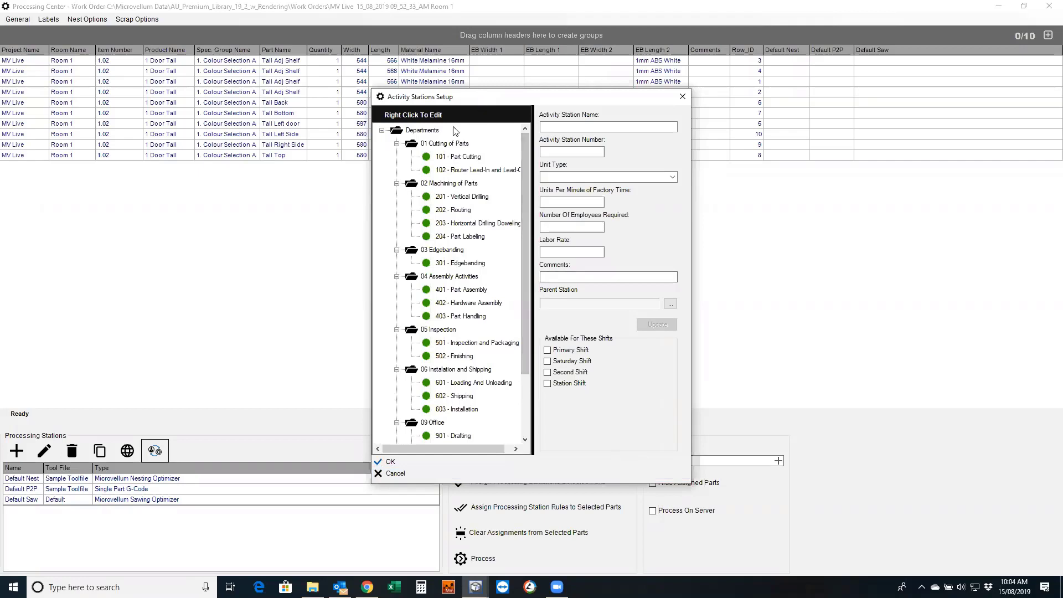
left_click(445, 144)
left_click(449, 184)
left_click(451, 197)
left_click(453, 210)
left_click(454, 224)
left_click(455, 237)
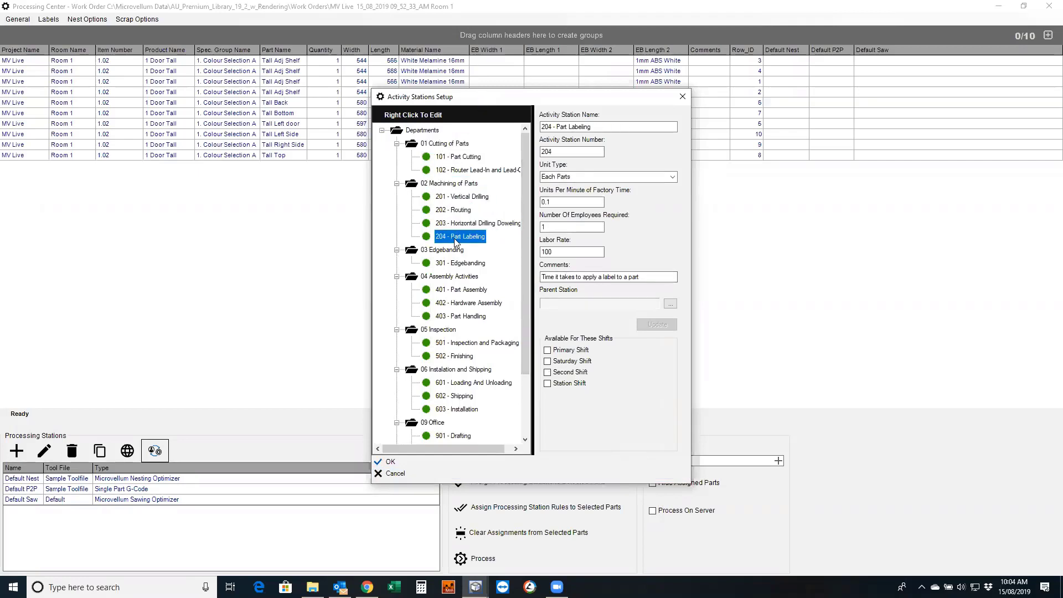
Review the unit type, time and labor rate settings of the 301 - Edgebanding and 401 - Part Assembly stations
left_click(457, 263)
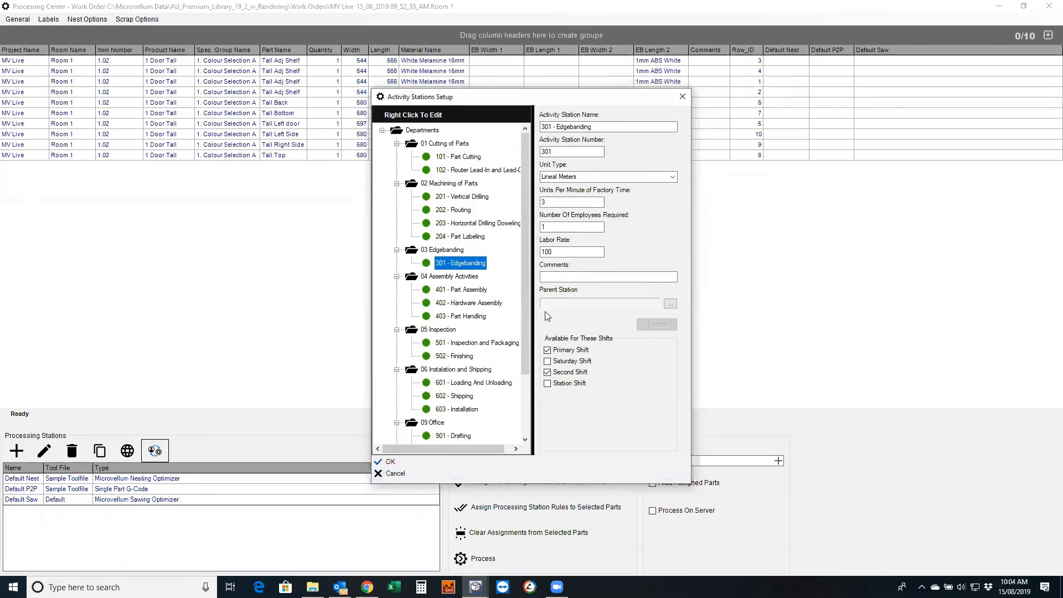
left_click_drag(524, 240, 528, 321)
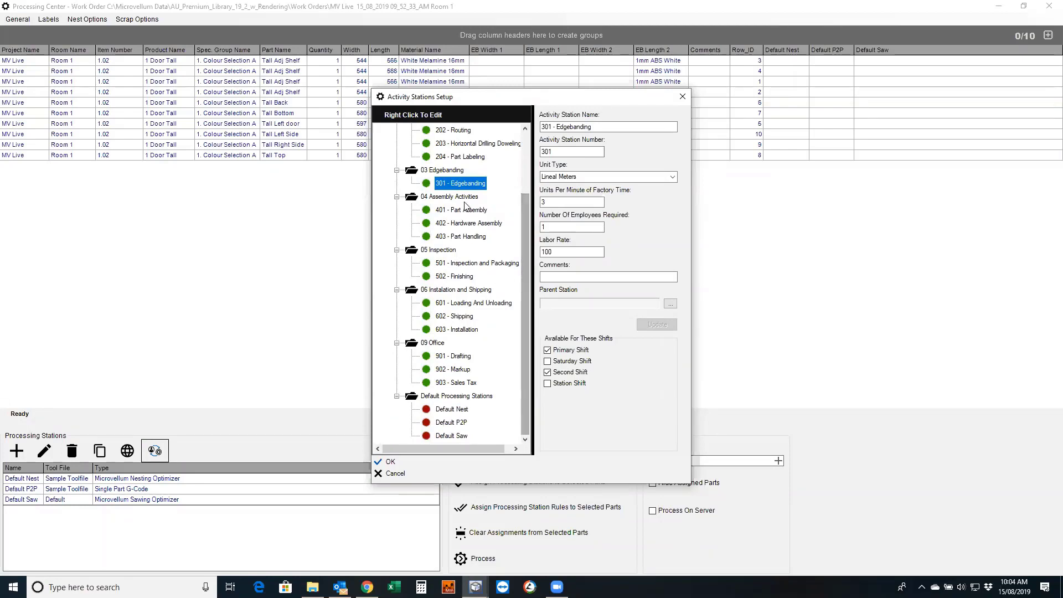
left_click(442, 213)
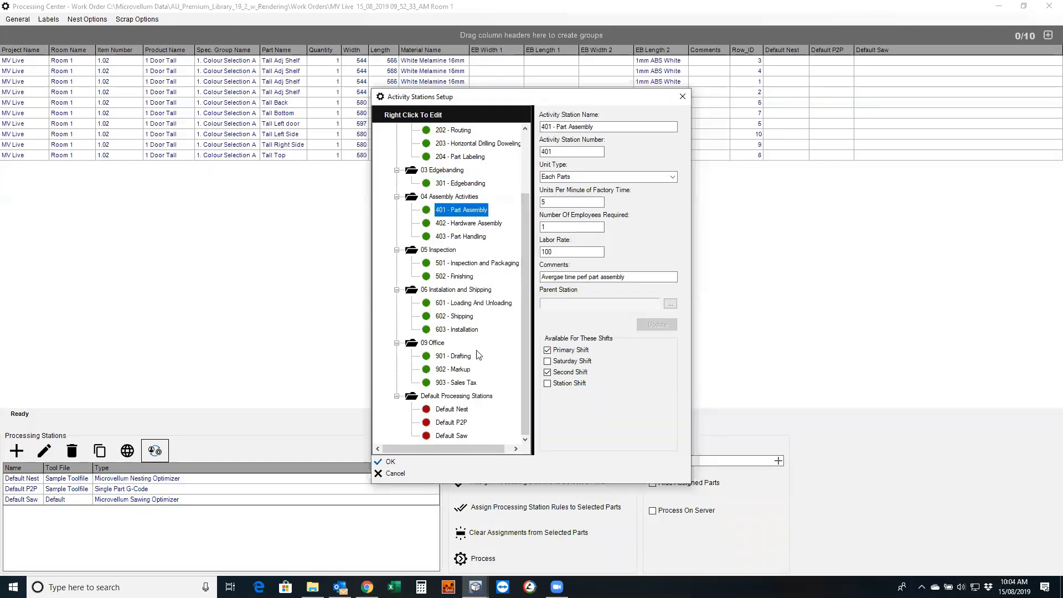
left_click(575, 152)
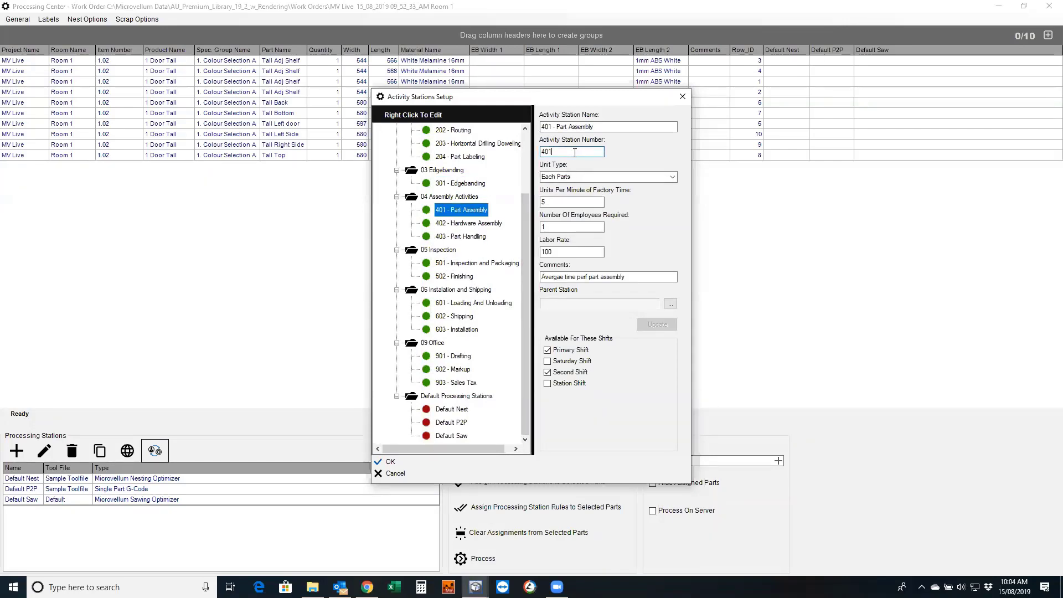